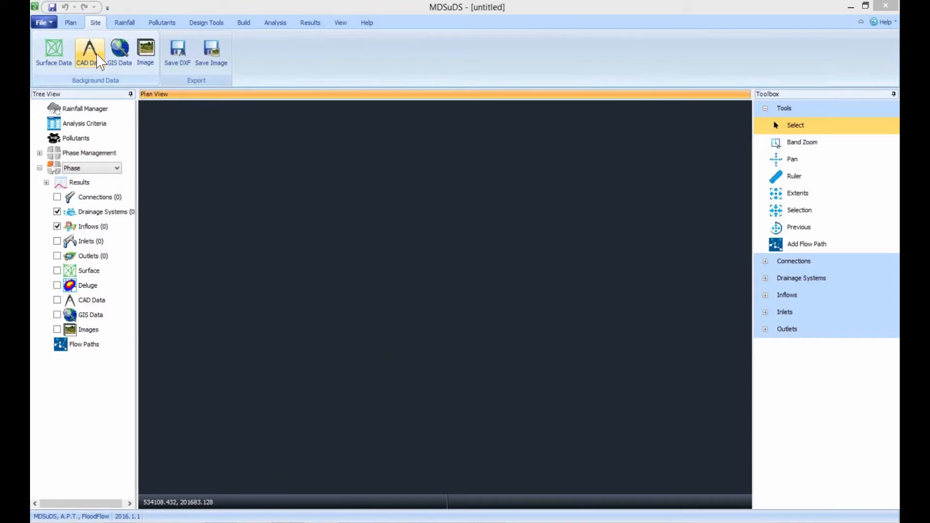
# - Load the 3D Survey (Medium) - At OS Grid drawing as CAD data, using layer 3D_MODEL as surface data with points and breaklines
pyautogui.click(97, 56)
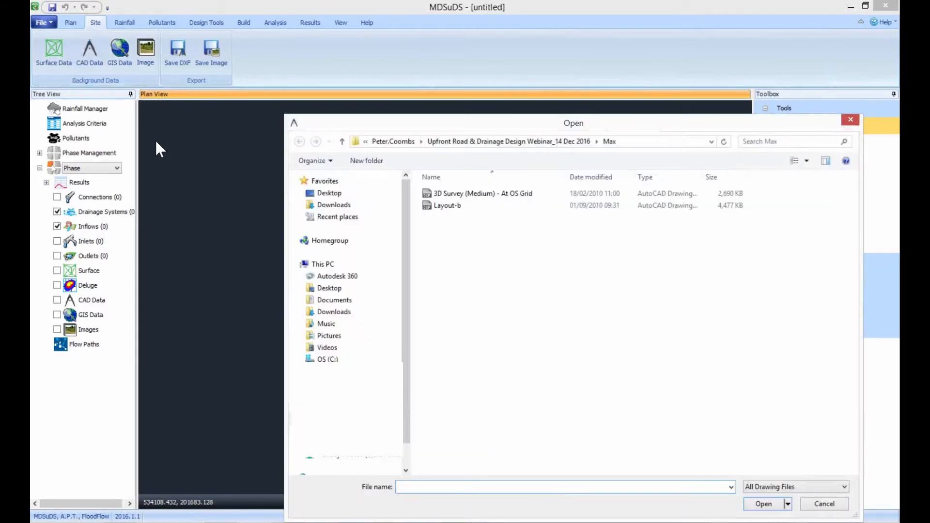
pyautogui.doubleClick(456, 195)
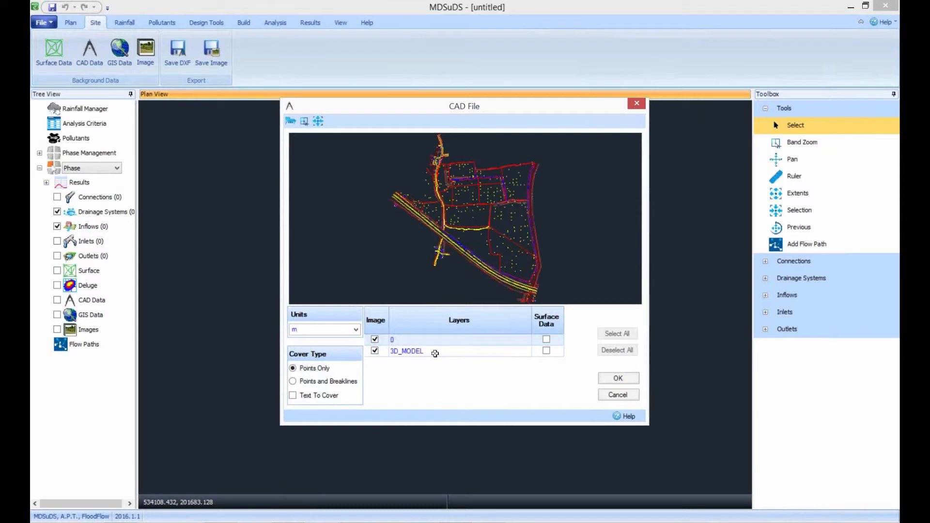
pyautogui.click(545, 351)
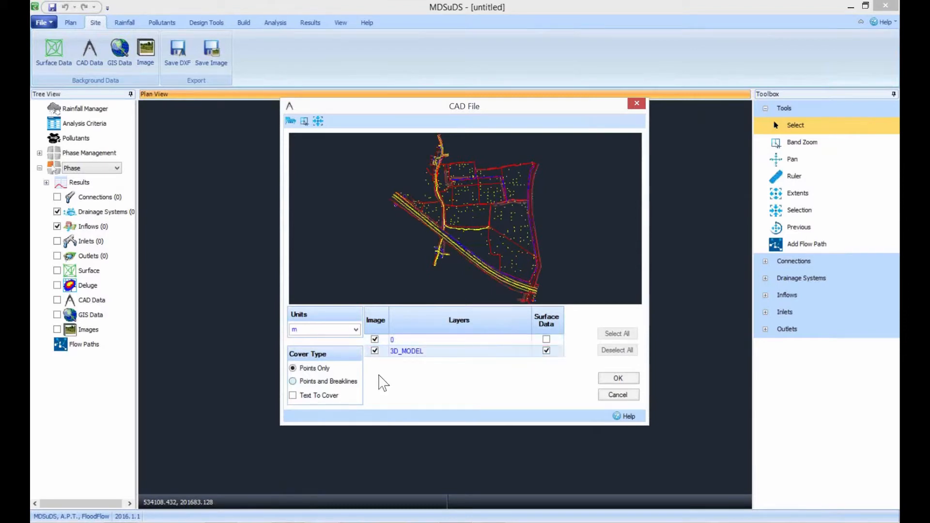
pyautogui.click(331, 382)
pyautogui.click(618, 379)
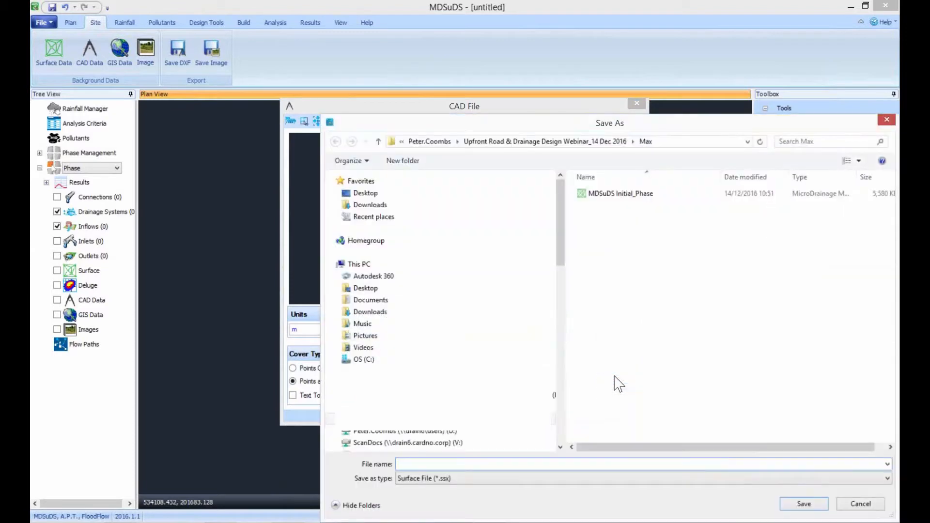
# - Save the generated surface file as MDSuDS Initial_Phase, replacing the existing file, and complete the survey import
pyautogui.click(642, 195)
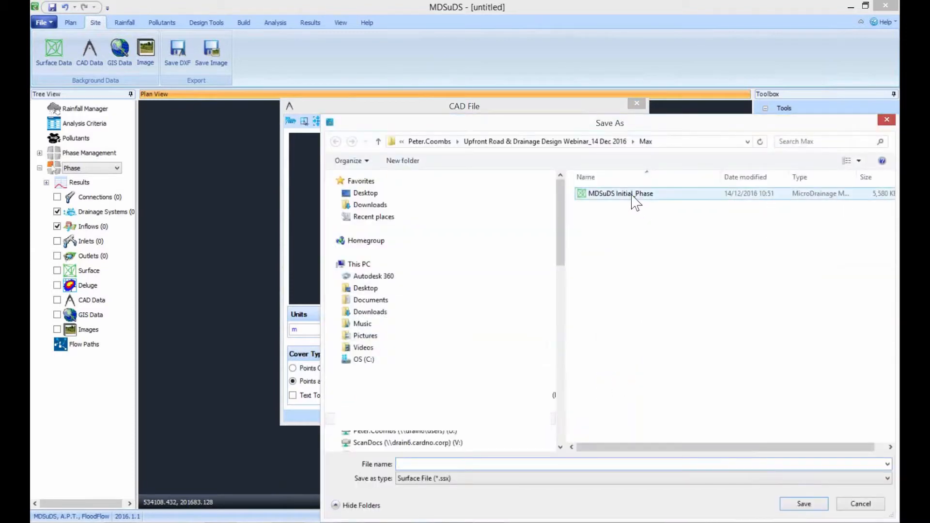
pyautogui.click(804, 506)
pyautogui.click(498, 271)
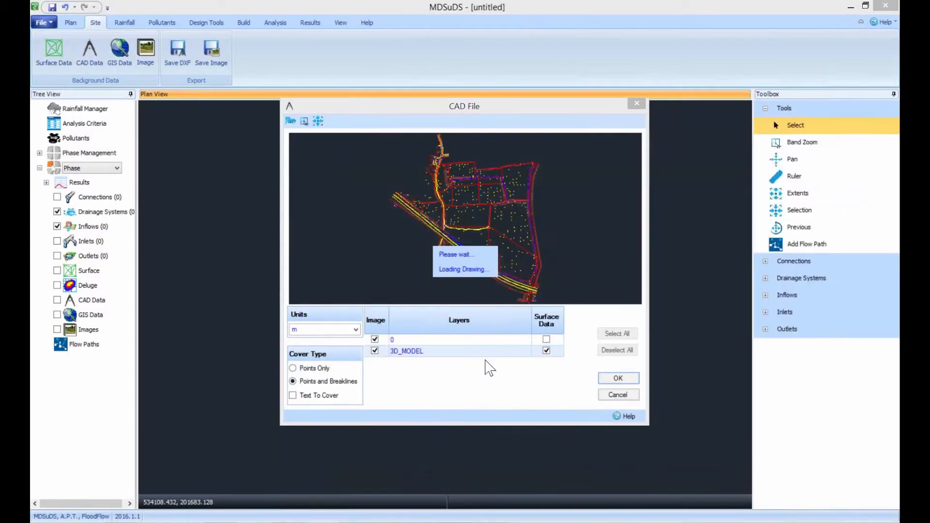
pyautogui.press('Return')
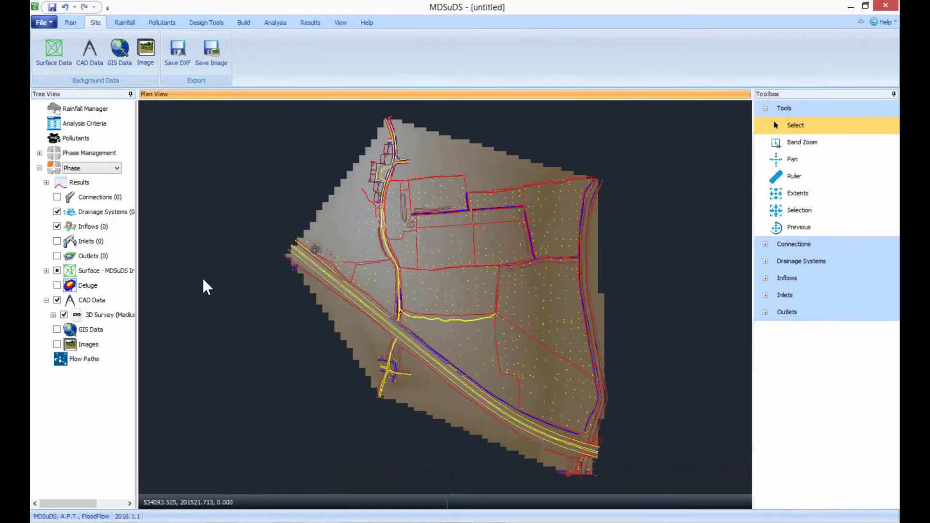
# - Set the minimum of the surface's elevation colour ramp to 30 m in the display settings
pyautogui.rightClick(218, 230)
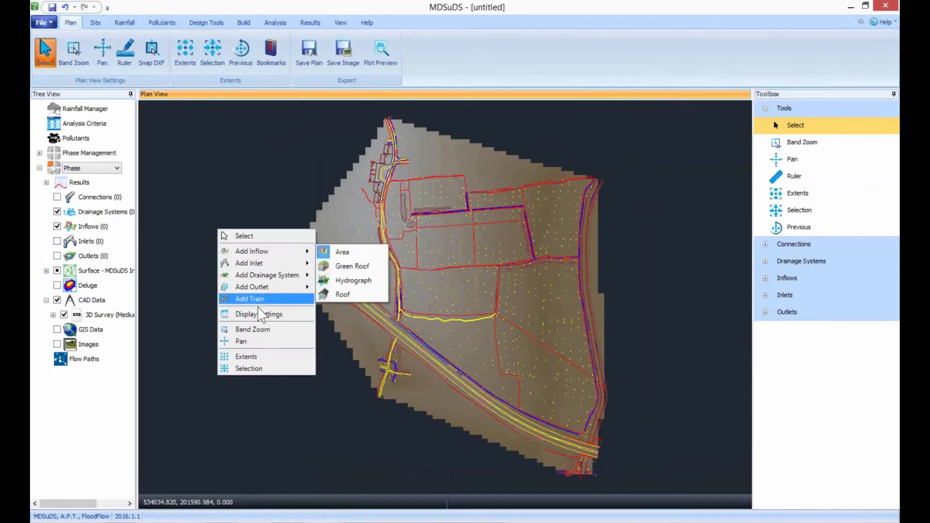
pyautogui.click(259, 315)
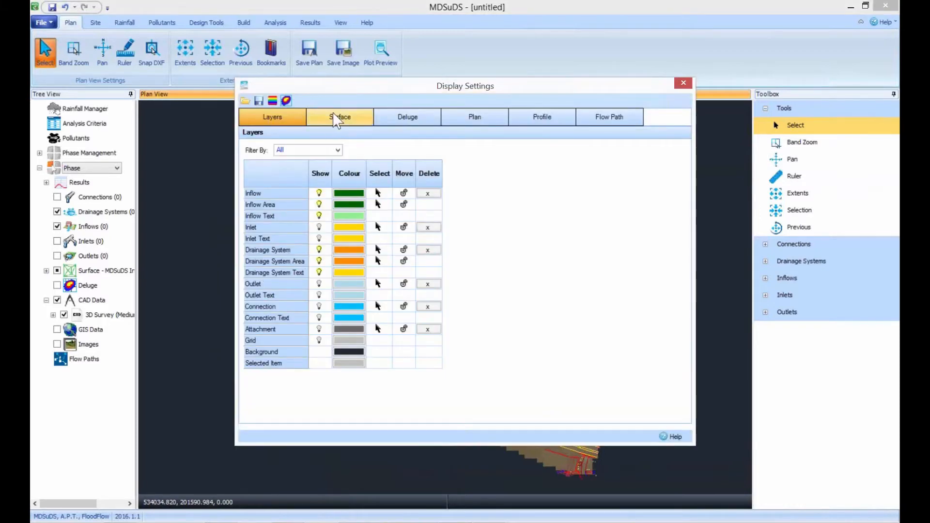
pyautogui.click(337, 119)
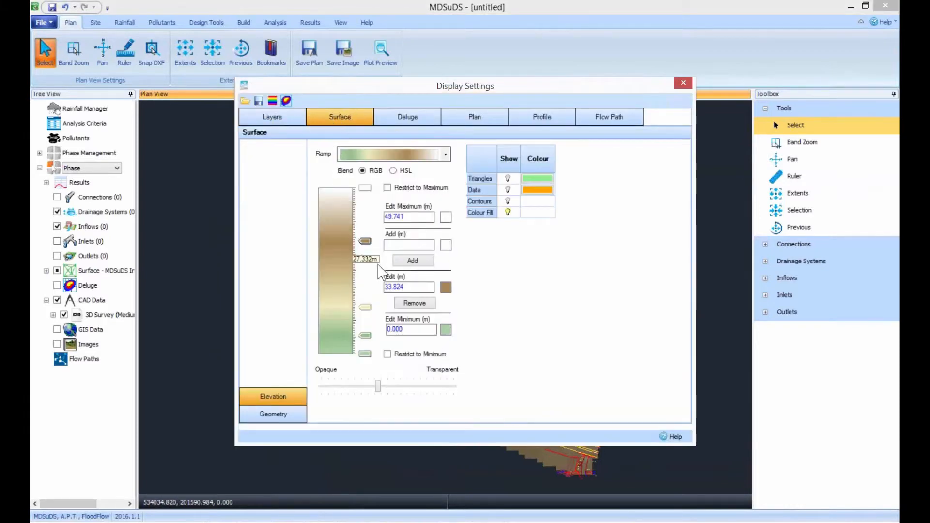
pyautogui.click(412, 331)
pyautogui.write('30')
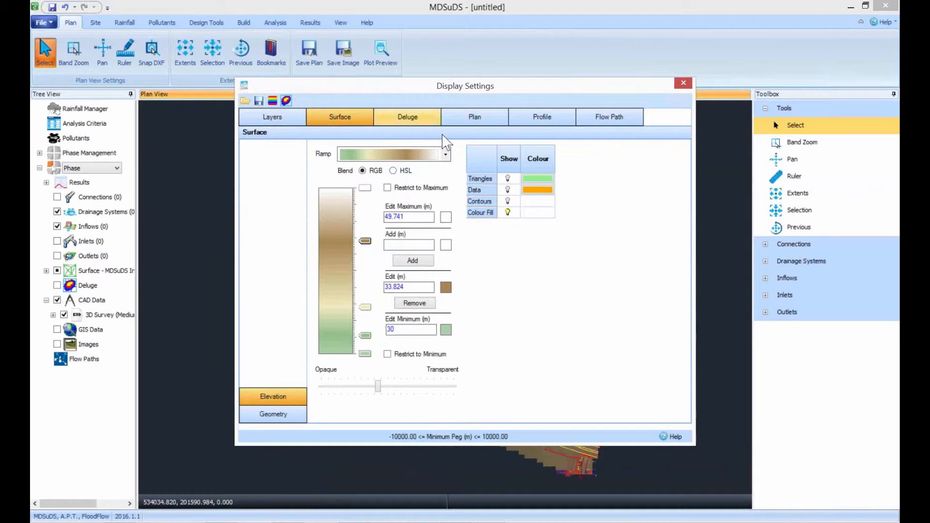
pyautogui.click(445, 154)
pyautogui.click(435, 170)
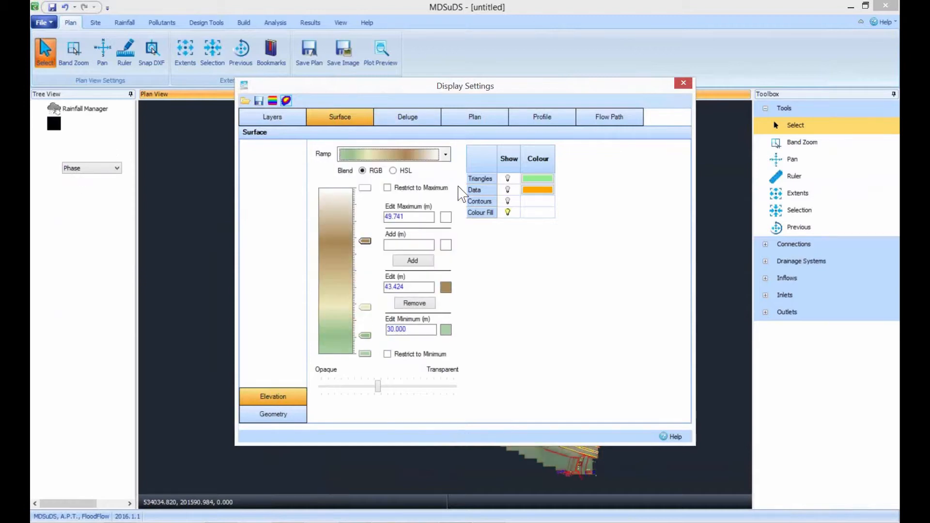
pyautogui.click(683, 84)
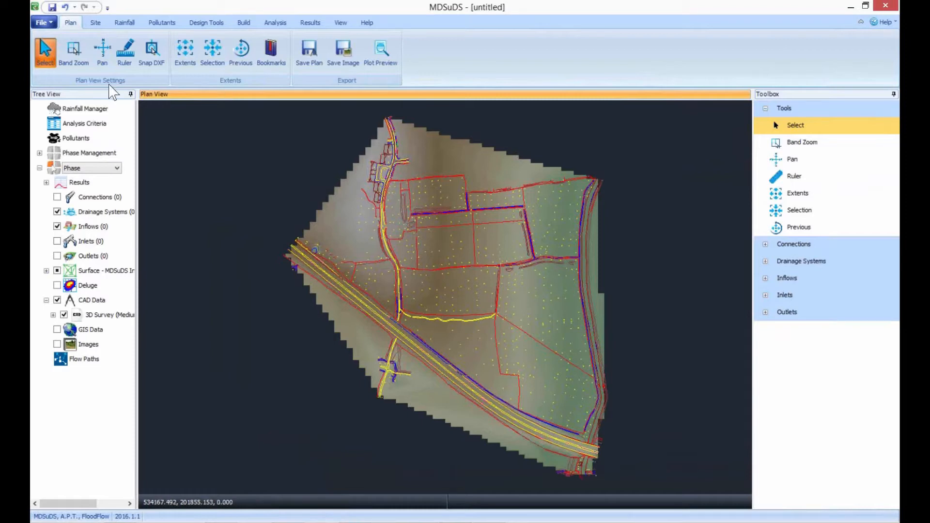
# - Measure the length and slope across the site from the western edge to the eastern boundary with the Ruler
pyautogui.click(125, 52)
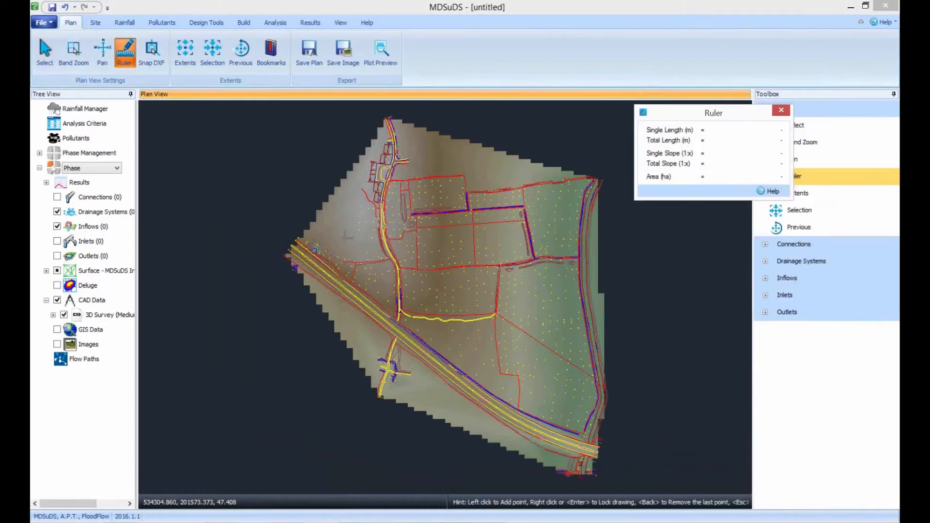
pyautogui.click(344, 234)
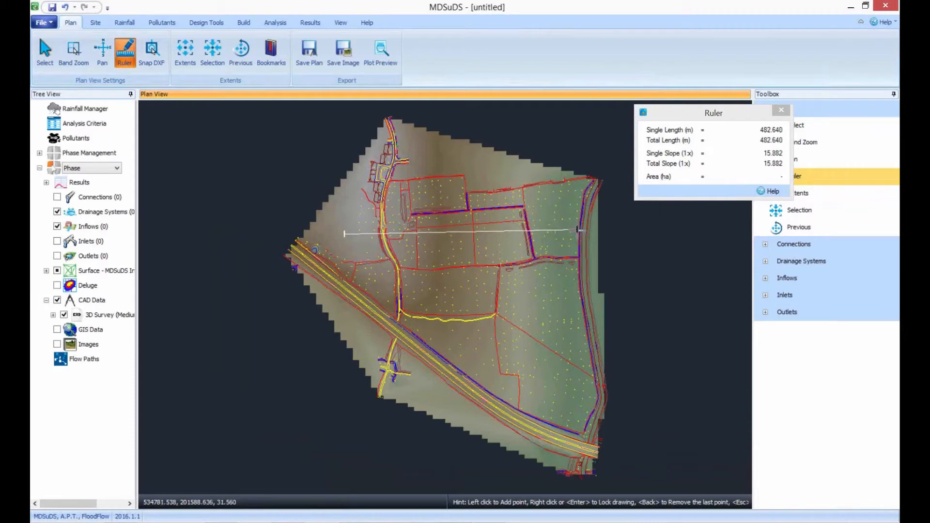
pyautogui.click(45, 51)
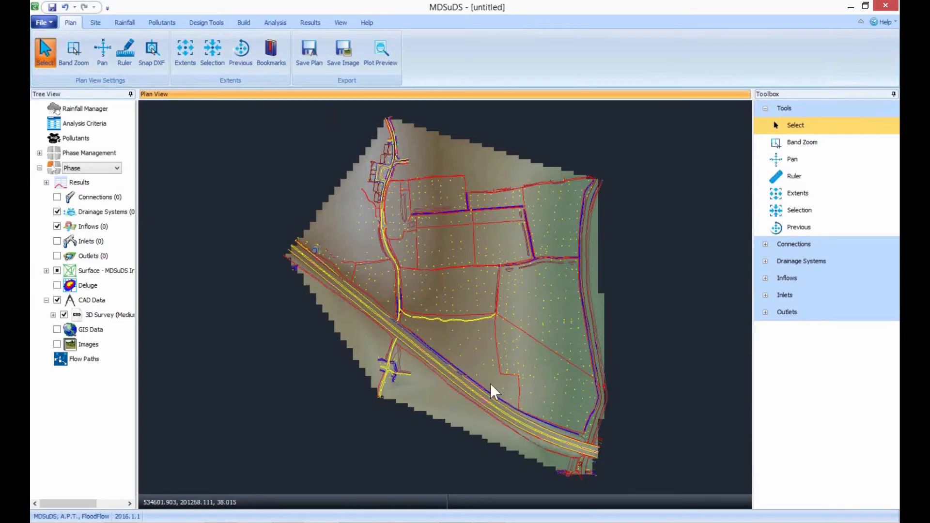
# - Import the Layout-b drawing as background CAD data in metres, with no layers used as surface data
pyautogui.click(95, 23)
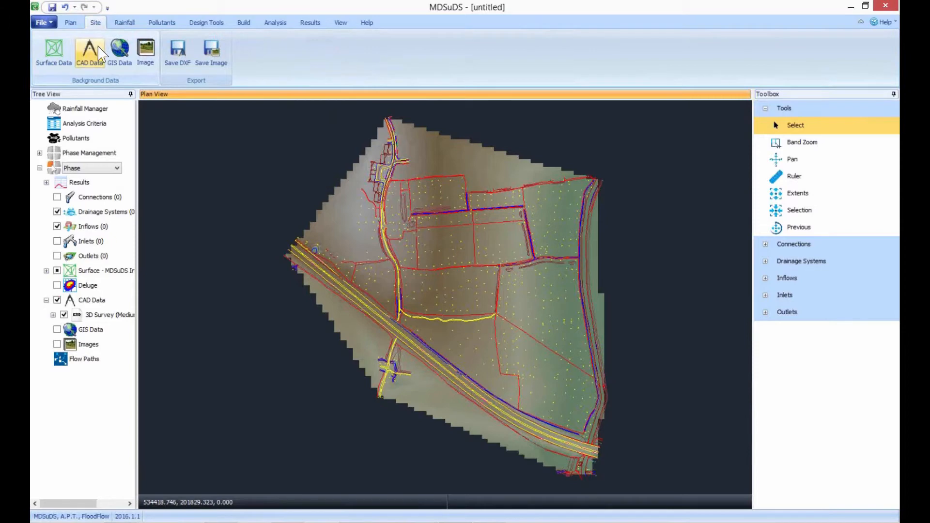
pyautogui.click(94, 51)
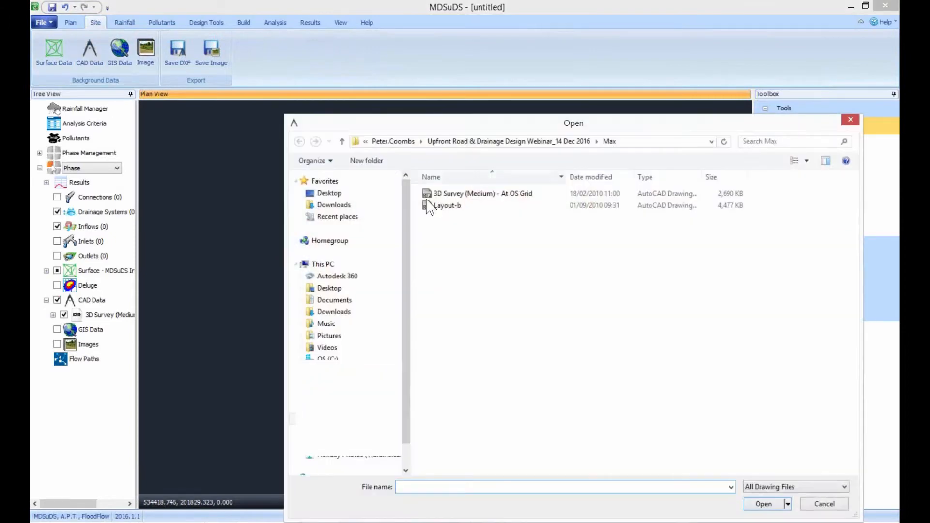
pyautogui.doubleClick(448, 207)
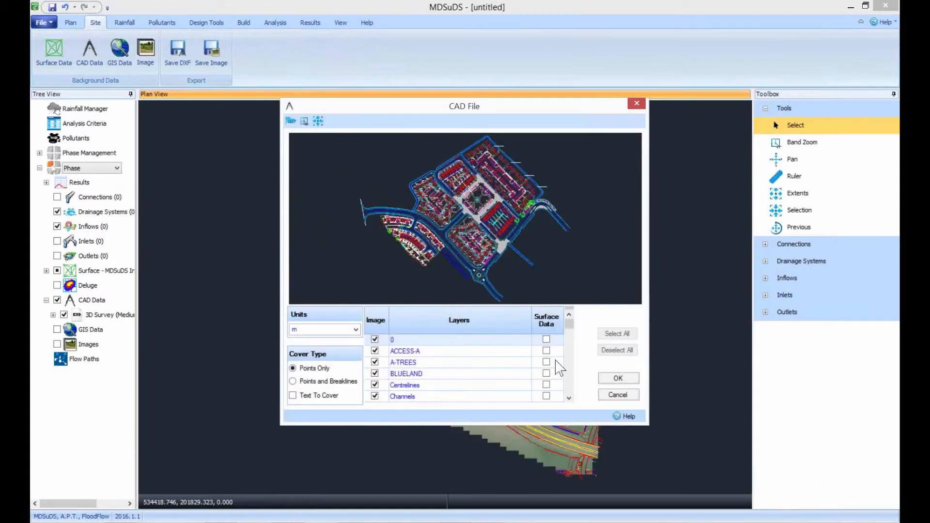
pyautogui.click(611, 380)
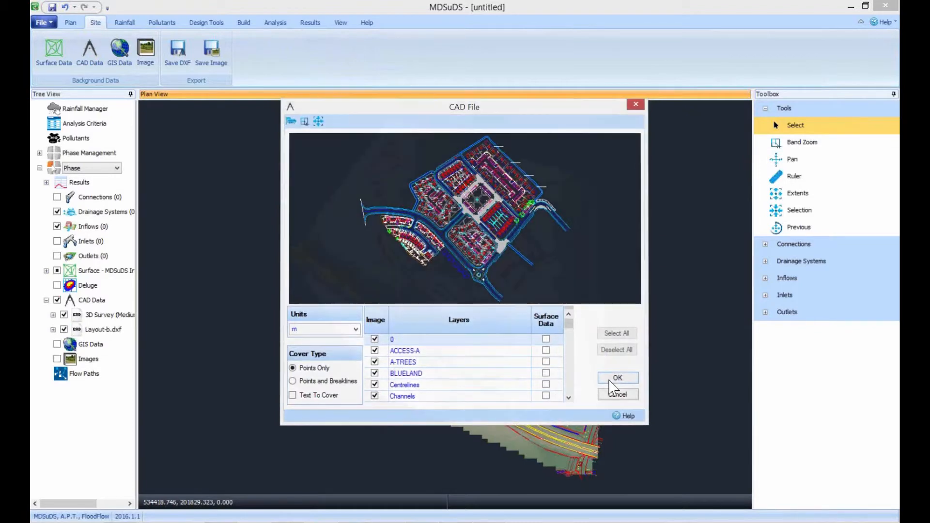
# - Run a Deluge analysis in ADI mode at medium speed with a 4 m grid, 50 mm start depth and 5-minute analysis time
pyautogui.scroll(3, 516, 264)
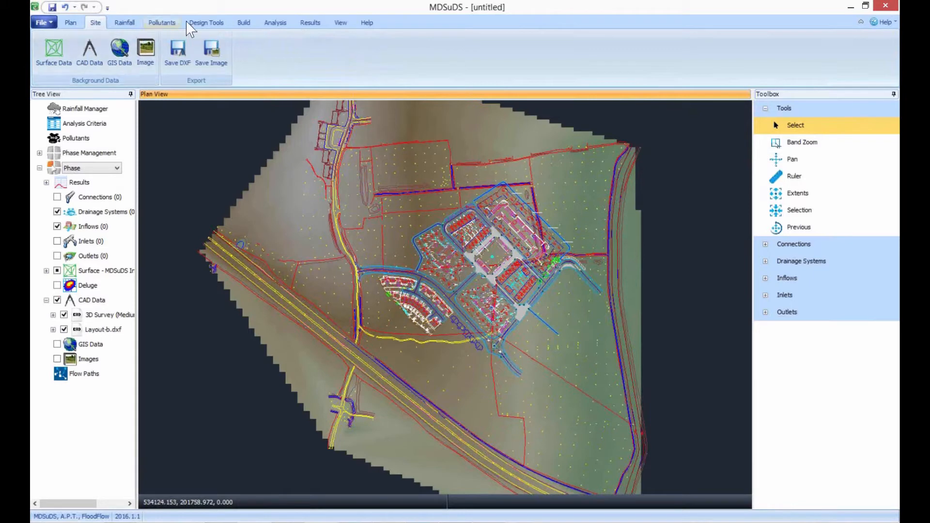
pyautogui.click(203, 23)
pyautogui.click(47, 56)
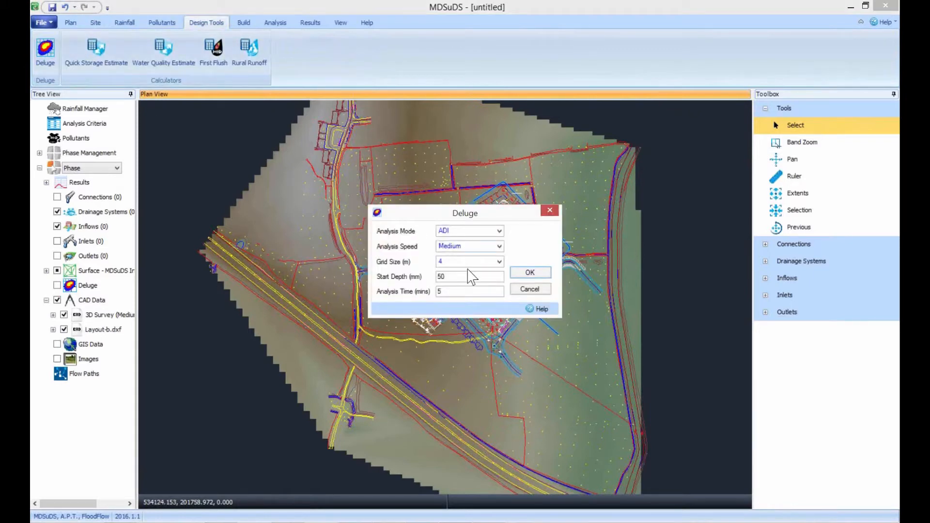
pyautogui.click(529, 273)
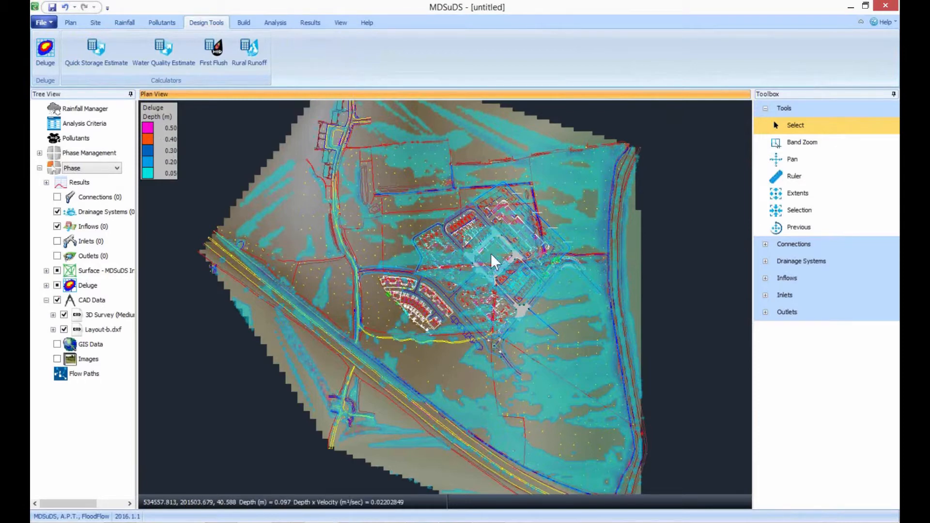
# - Set the minimum displayed Deluge depth to 0.1 m in the display settings
pyautogui.rightClick(524, 275)
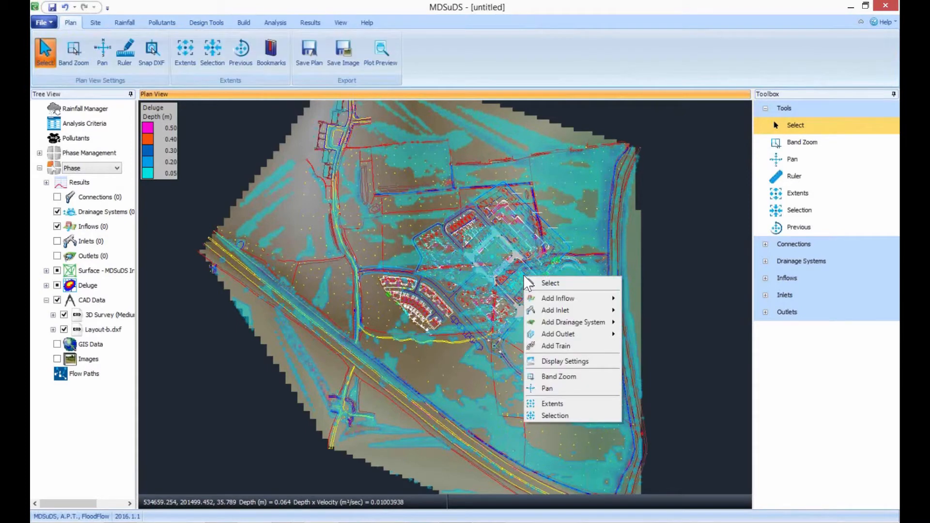
pyautogui.click(561, 364)
pyautogui.click(404, 119)
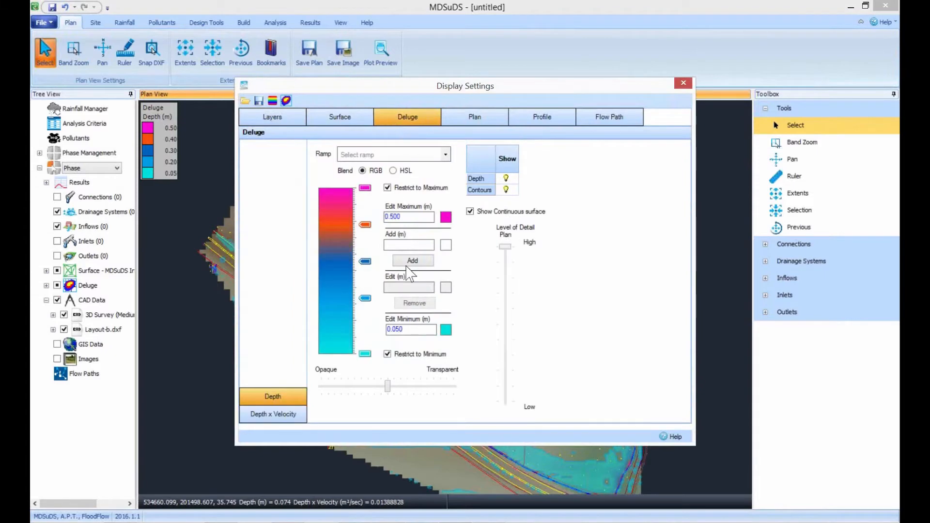
pyautogui.click(418, 328)
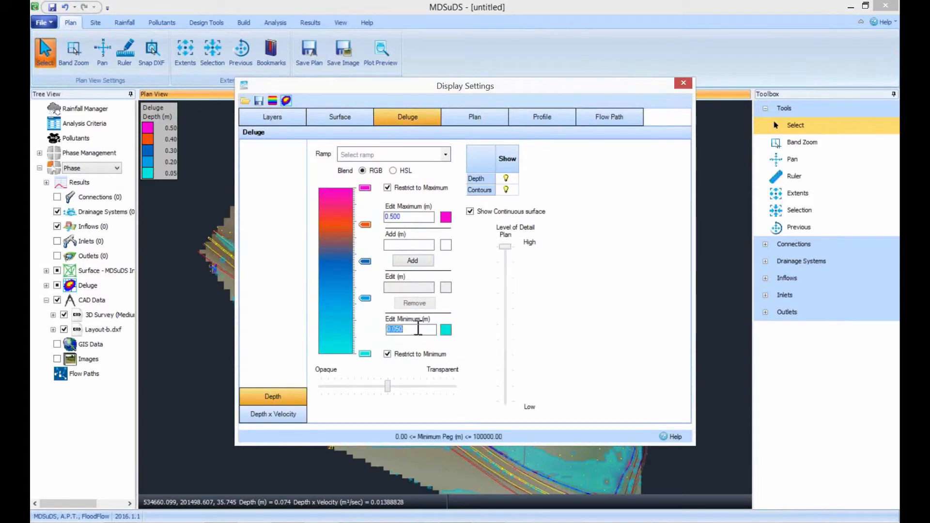
pyautogui.write('0.1')
pyautogui.click(683, 83)
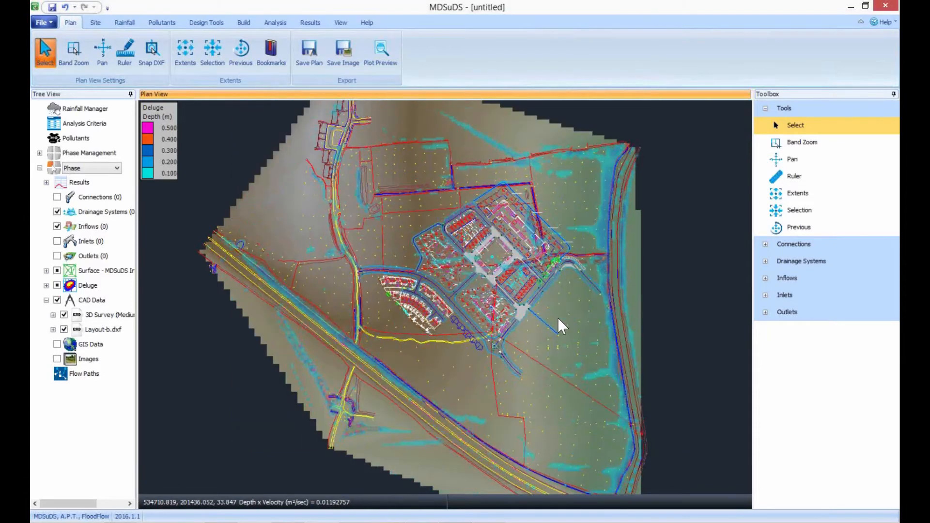
# - Show the Deluge depth × velocity (D*V) layer and examine the flow routes across the proposed site layout
pyautogui.scroll(1, 513, 252)
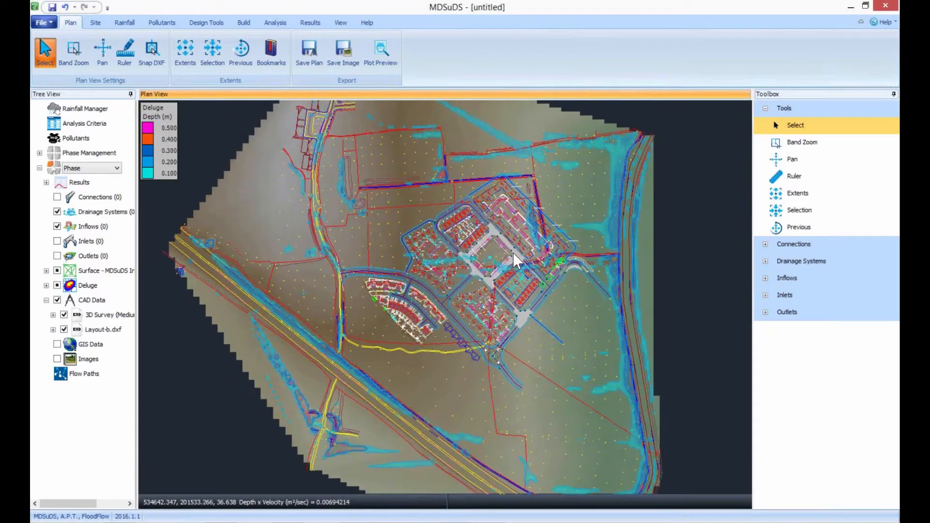
pyautogui.scroll(1, 496, 256)
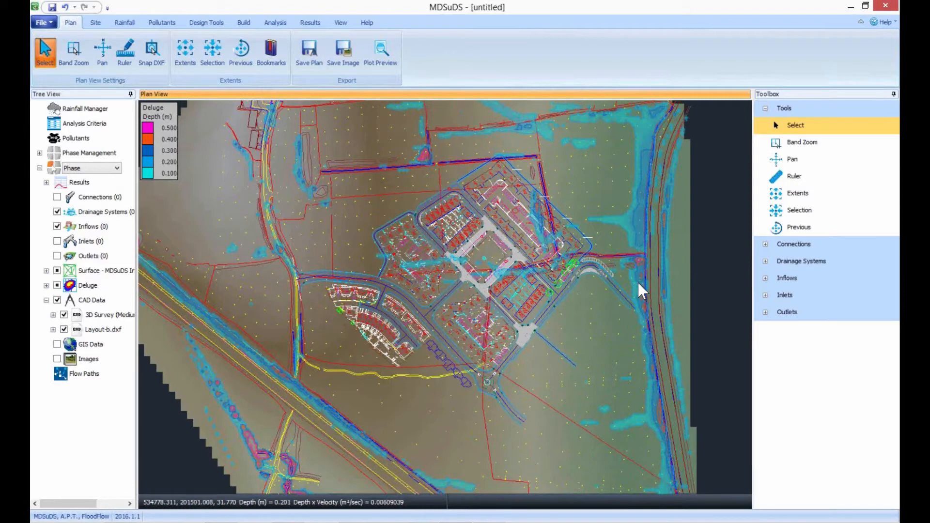
pyautogui.click(46, 285)
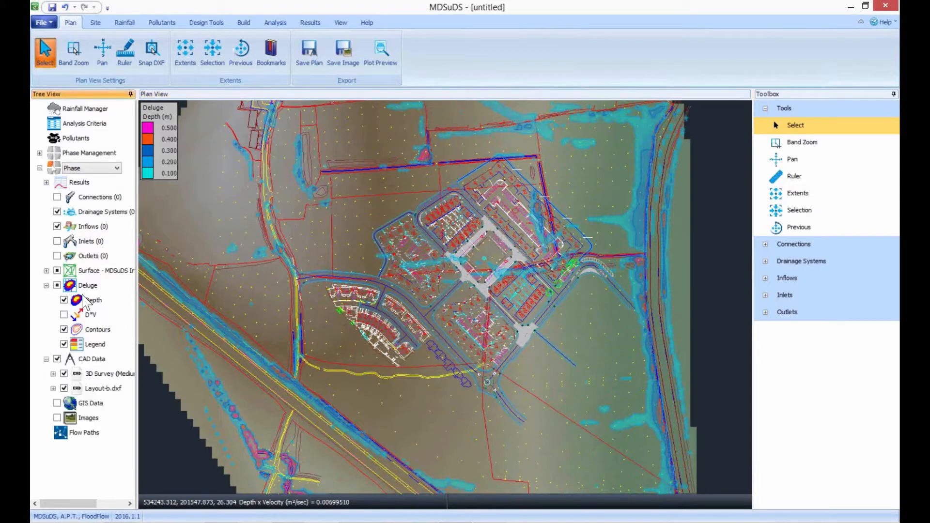
pyautogui.click(64, 315)
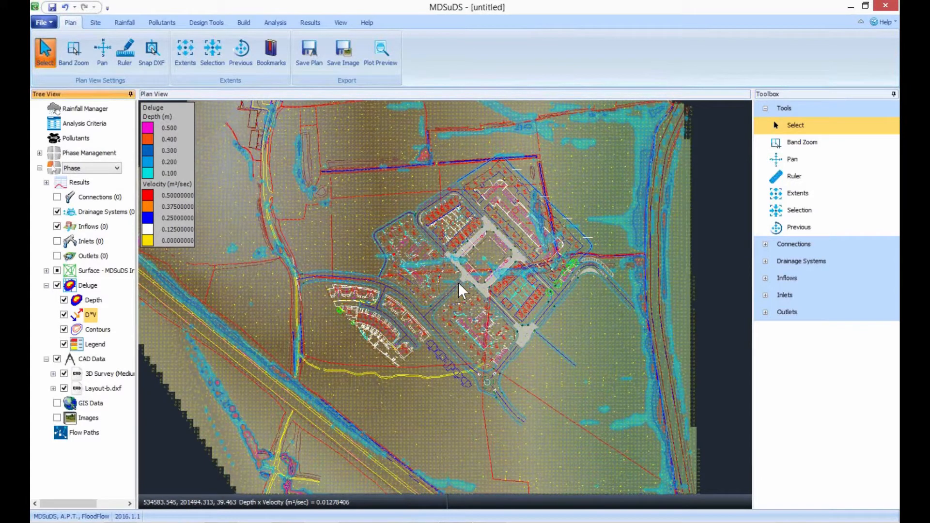
pyautogui.scroll(5, 457, 281)
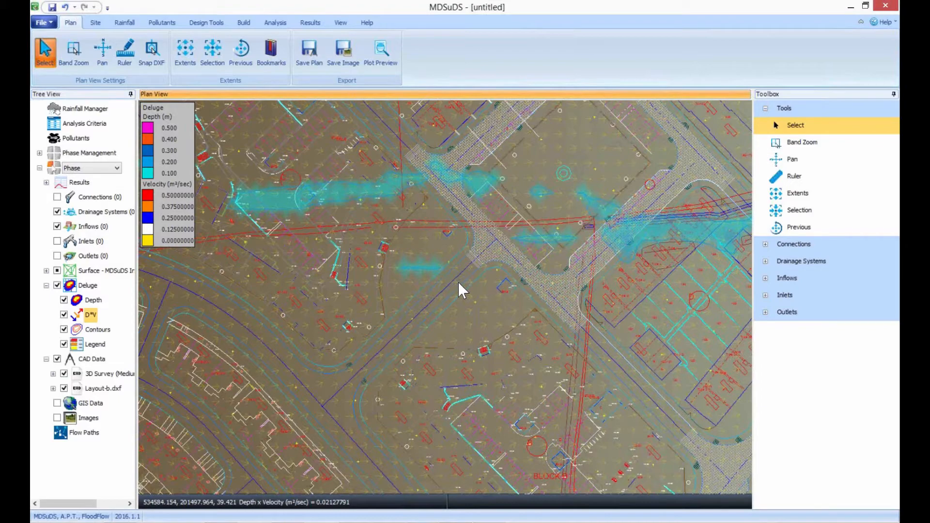
pyautogui.scroll(-2, 432, 246)
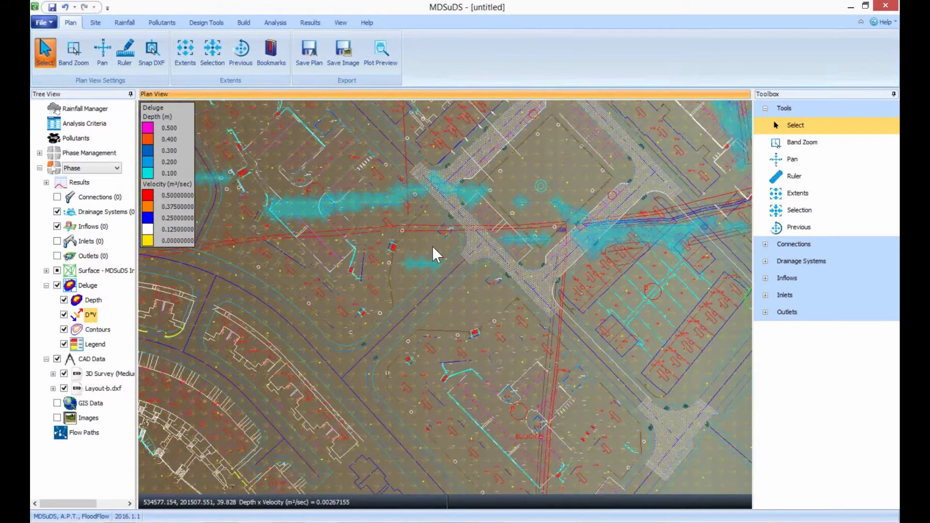
pyautogui.scroll(-2, 432, 246)
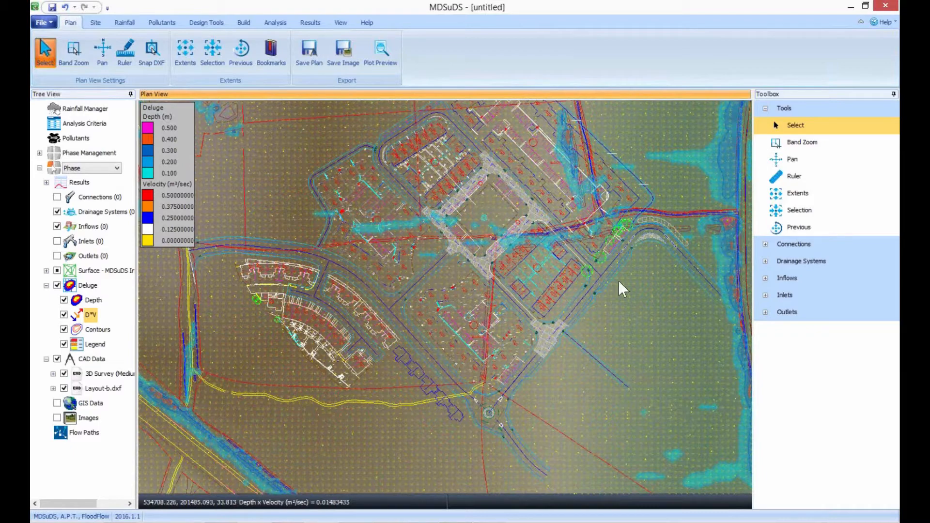
pyautogui.scroll(1, 580, 286)
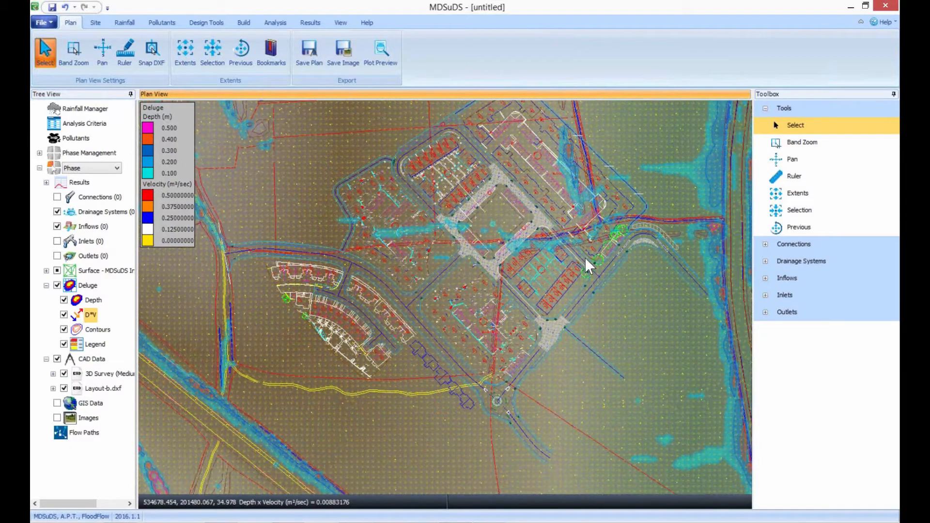
# - Hide all Deluge results in the plan view
pyautogui.scroll(1, 586, 258)
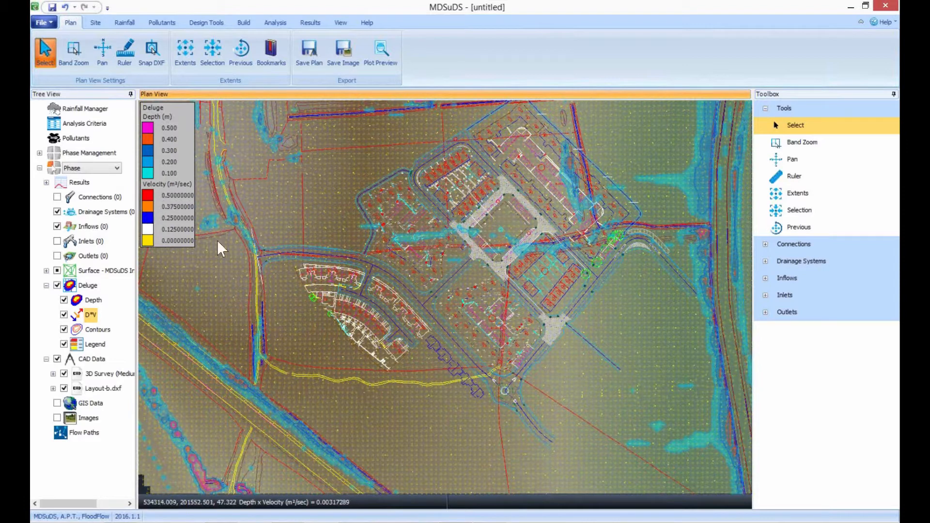
pyautogui.moveTo(364, 224); pyautogui.dragTo(332, 257, button='middle')
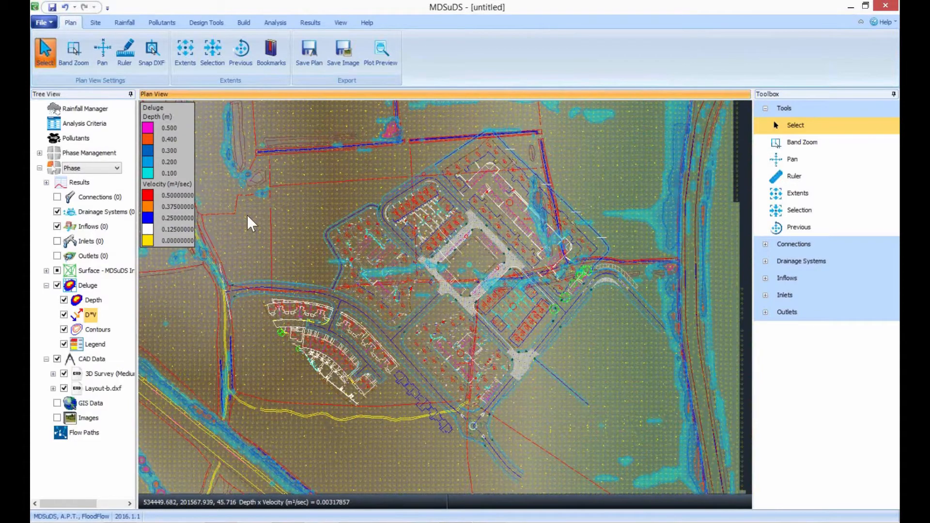
pyautogui.click(57, 285)
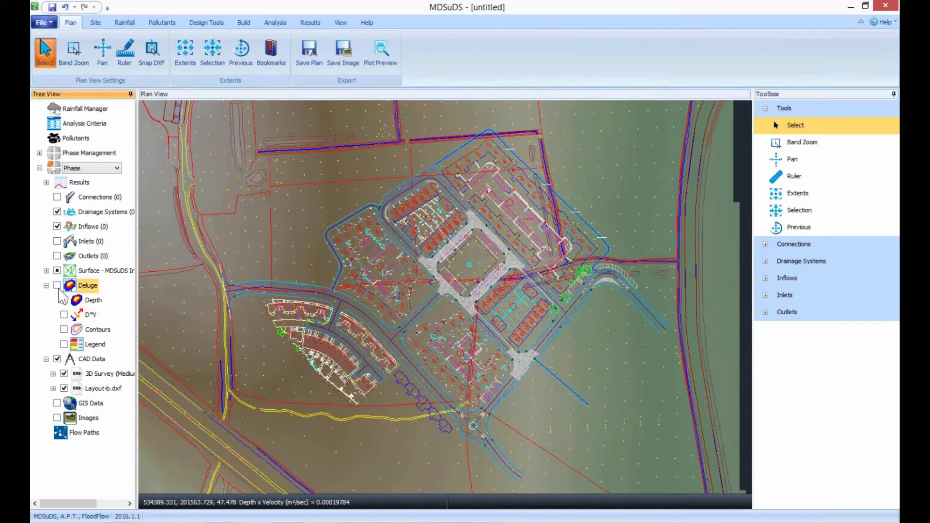
# - Add an inflow area of about 4.37 ha by outlining the boundary of the whole proposed site layout, including its access road
pyautogui.click(235, 22)
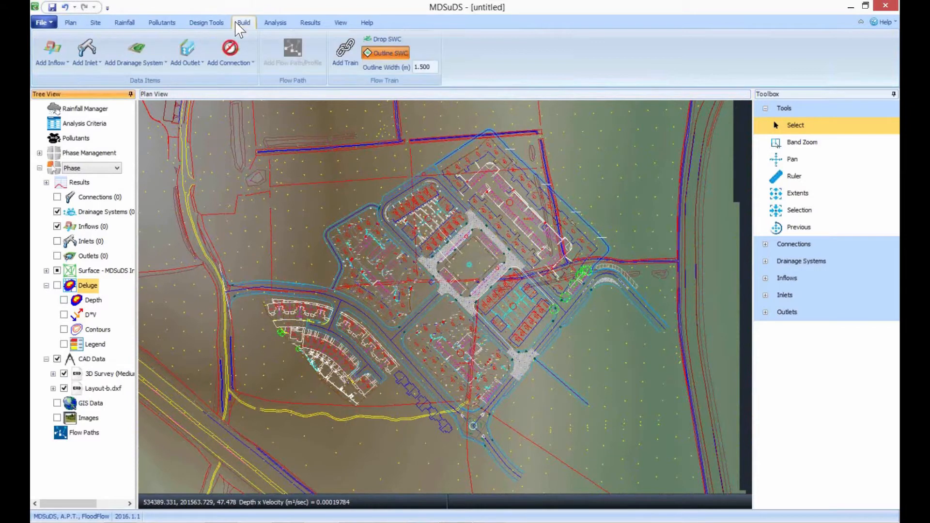
pyautogui.click(52, 51)
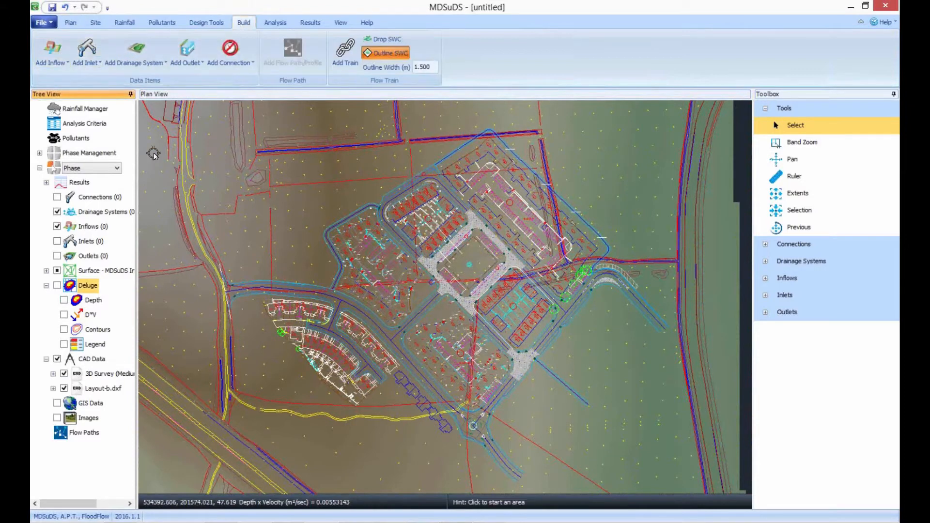
pyautogui.click(223, 295)
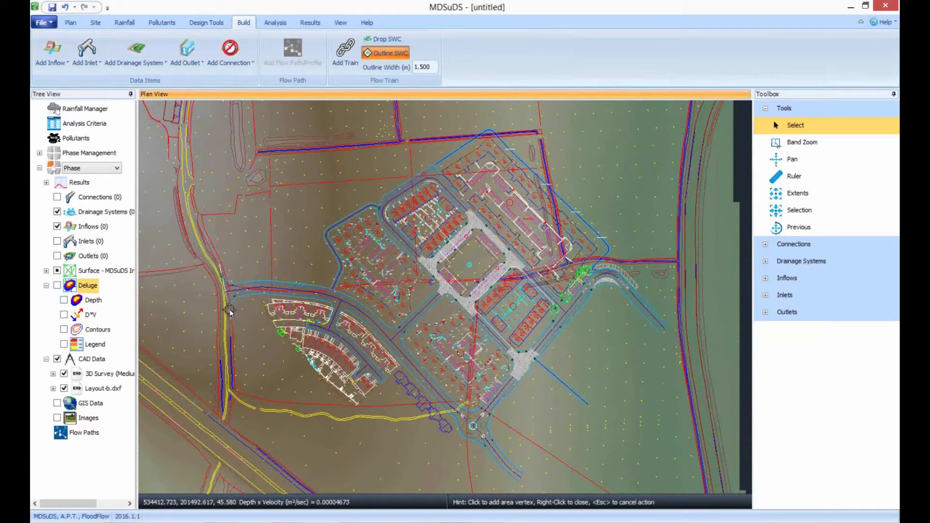
pyautogui.click(245, 297)
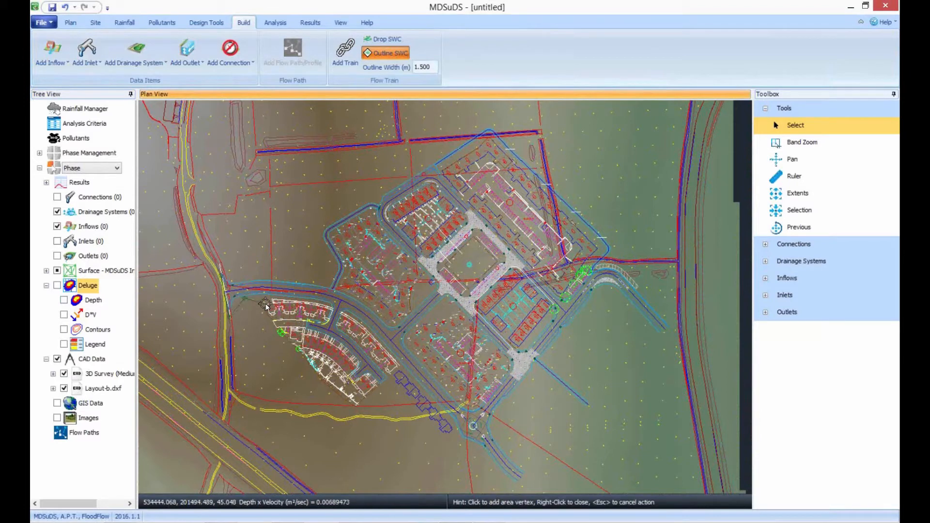
pyautogui.click(266, 305)
pyautogui.click(303, 360)
pyautogui.click(360, 405)
pyautogui.click(395, 377)
pyautogui.click(465, 441)
pyautogui.click(485, 444)
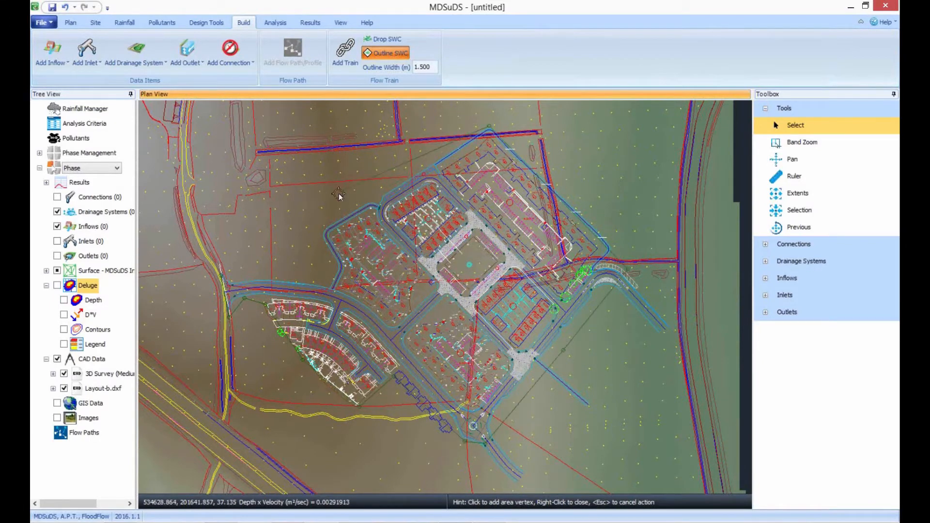
pyautogui.click(321, 233)
pyautogui.click(337, 266)
pyautogui.click(328, 286)
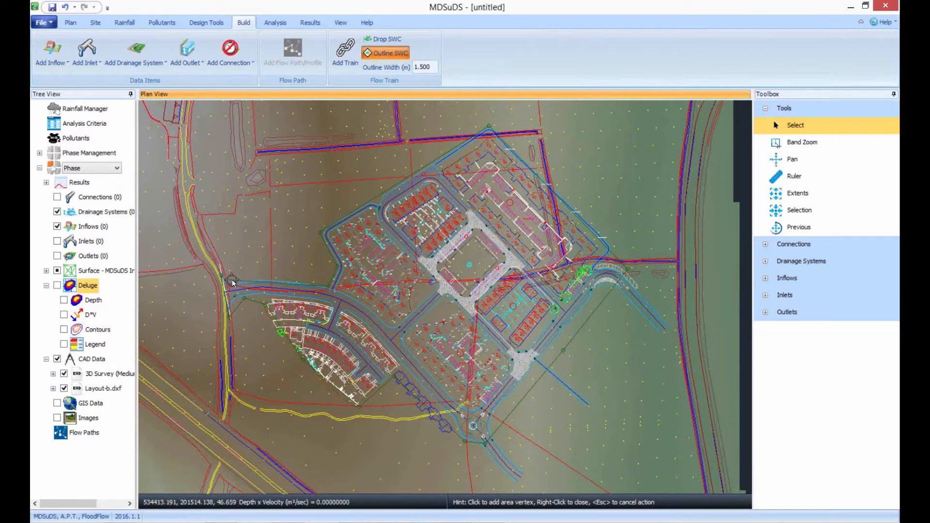
pyautogui.click(249, 279)
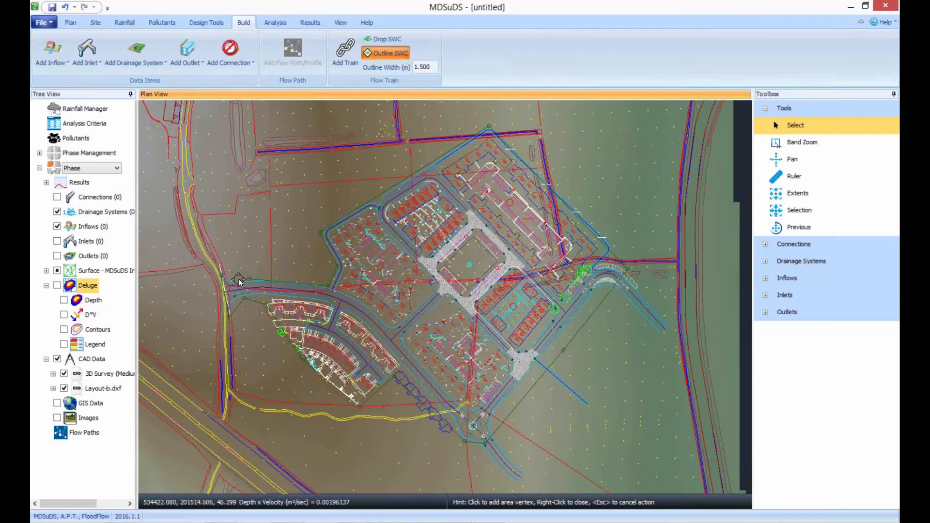
pyautogui.rightClick(257, 290)
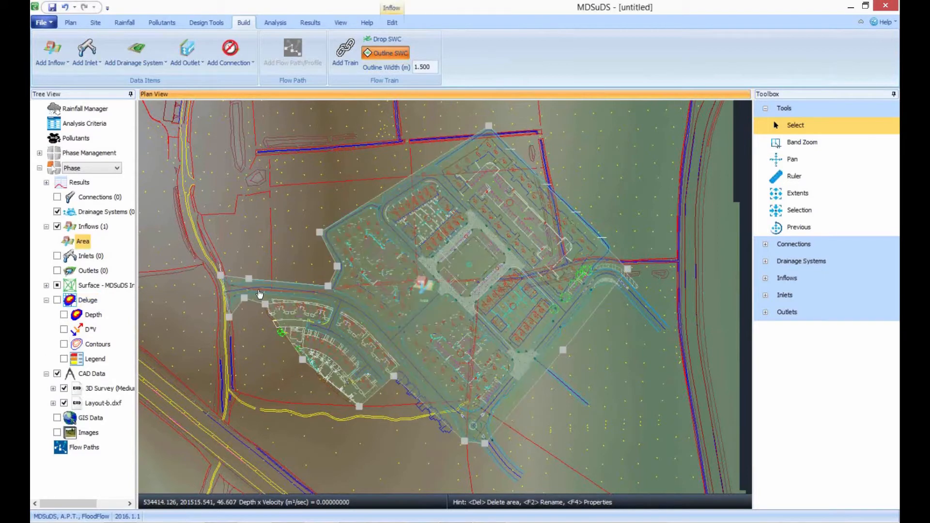
# - Calculate the inflow area's time of concentration with Friend's Equation, using slope 1:22, catchment roughness 0.035 and flowpath length 330 m
pyautogui.doubleClick(424, 285)
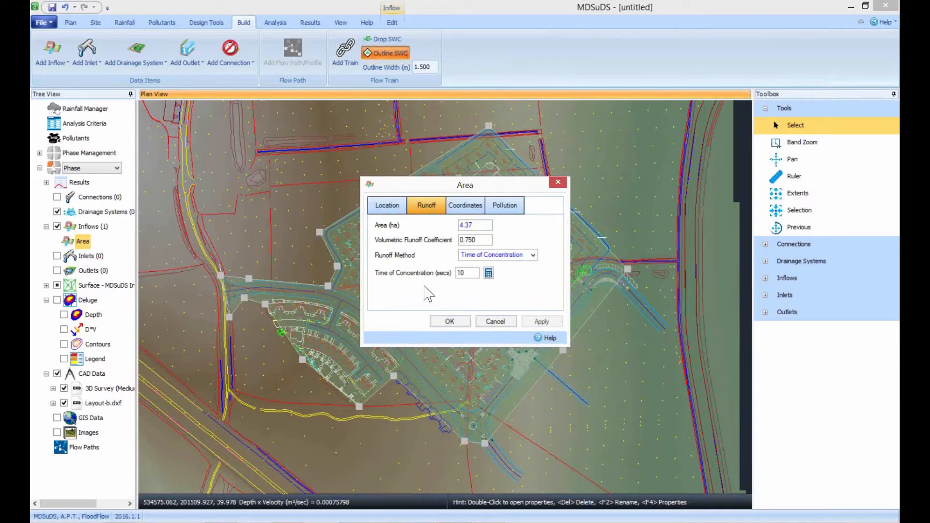
pyautogui.click(489, 273)
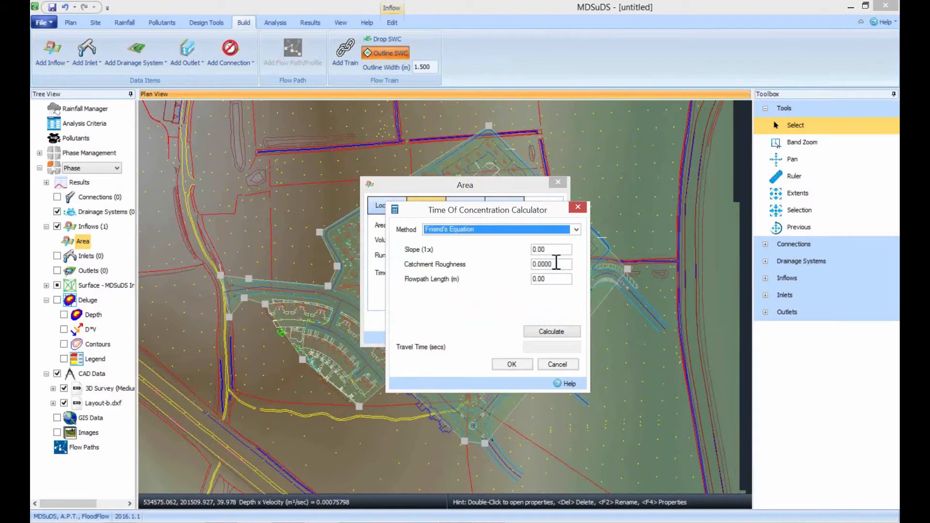
pyautogui.press('Tab')
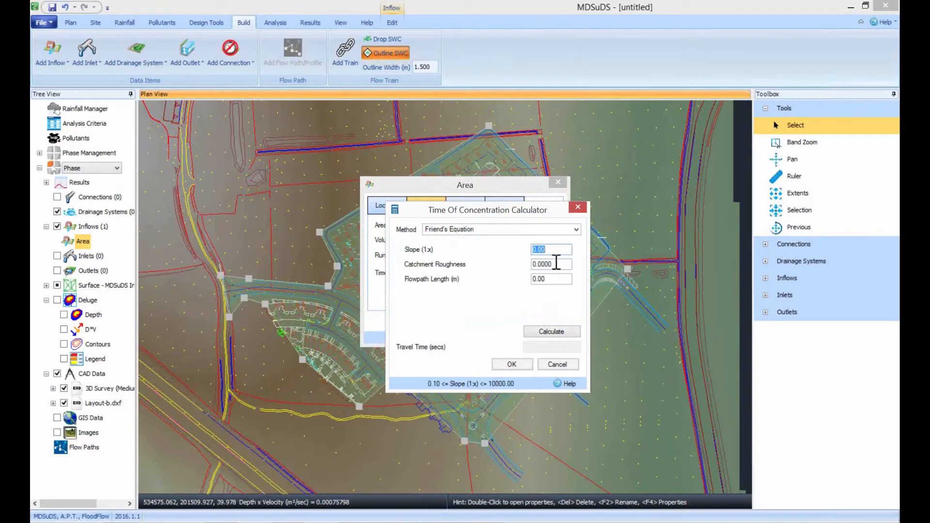
pyautogui.write('22')
pyautogui.press('Tab')
pyautogui.write('330')
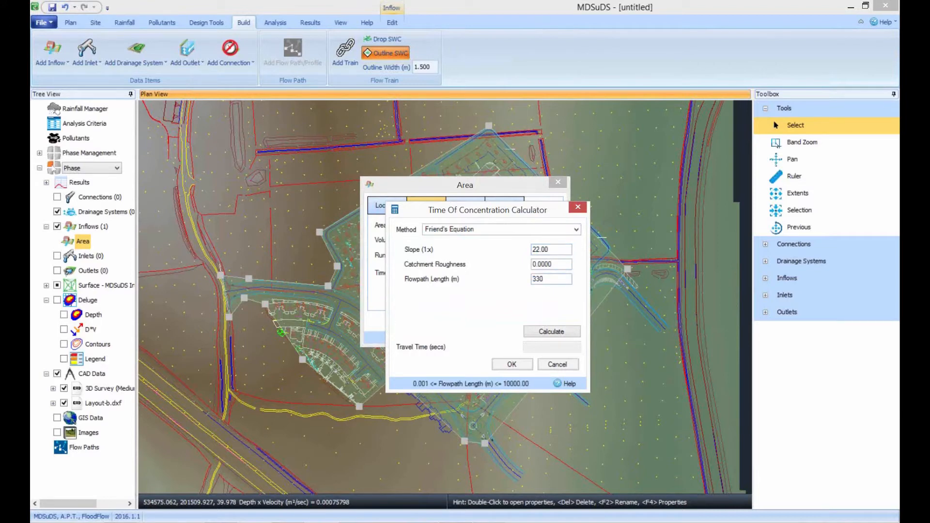
pyautogui.click(555, 266)
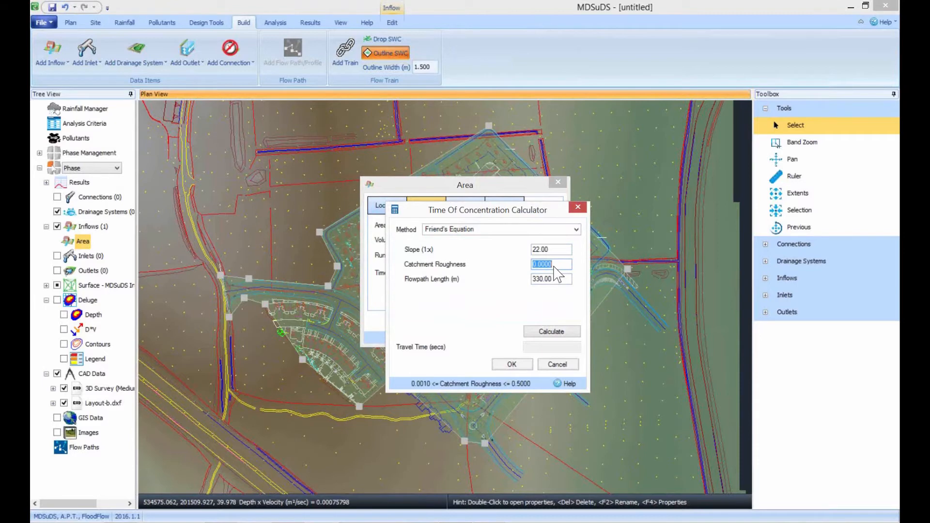
pyautogui.write('0.035')
pyautogui.click(555, 333)
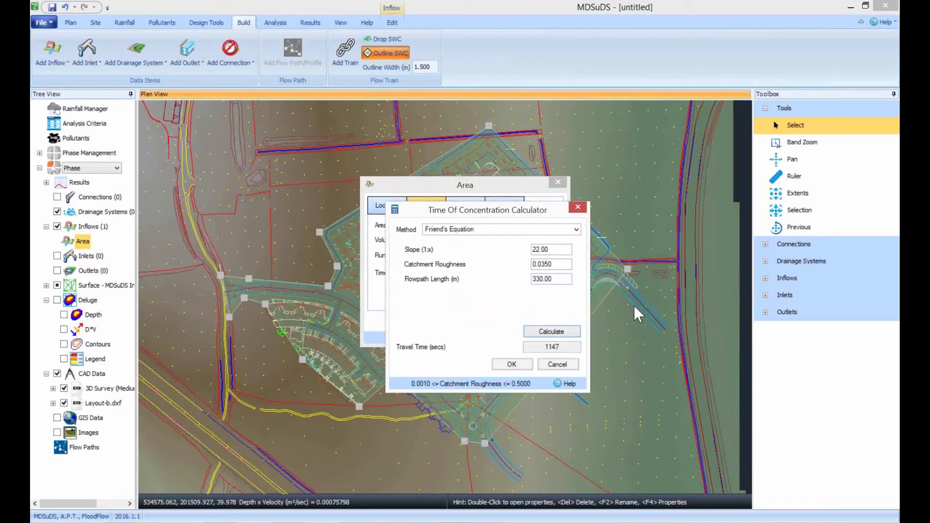
# - Look through the available time of concentration methods, and close the calculator and the area's properties without applying anything
pyautogui.click(549, 230)
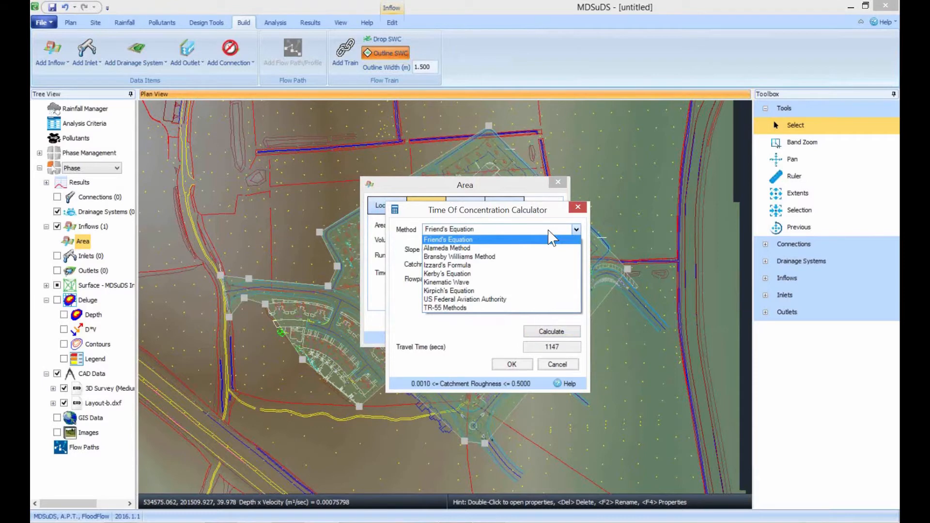
pyautogui.click(546, 241)
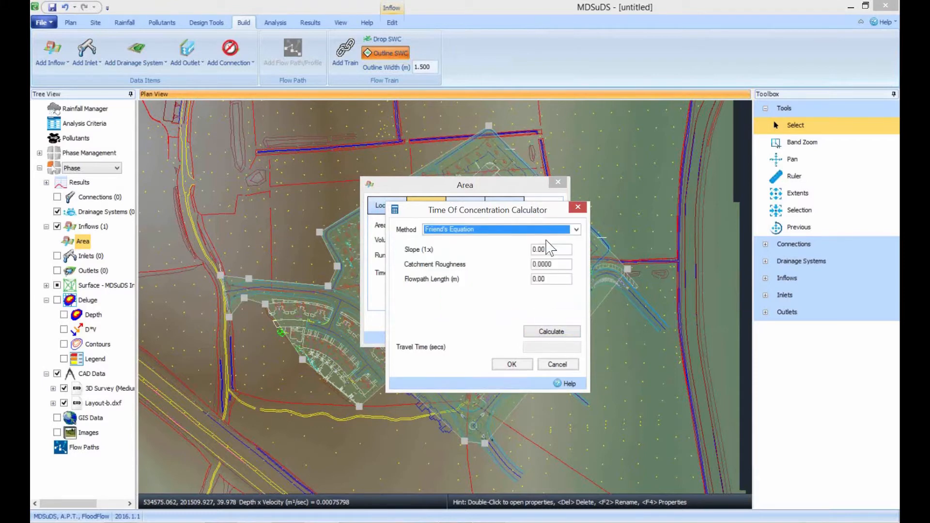
pyautogui.click(577, 207)
pyautogui.click(477, 280)
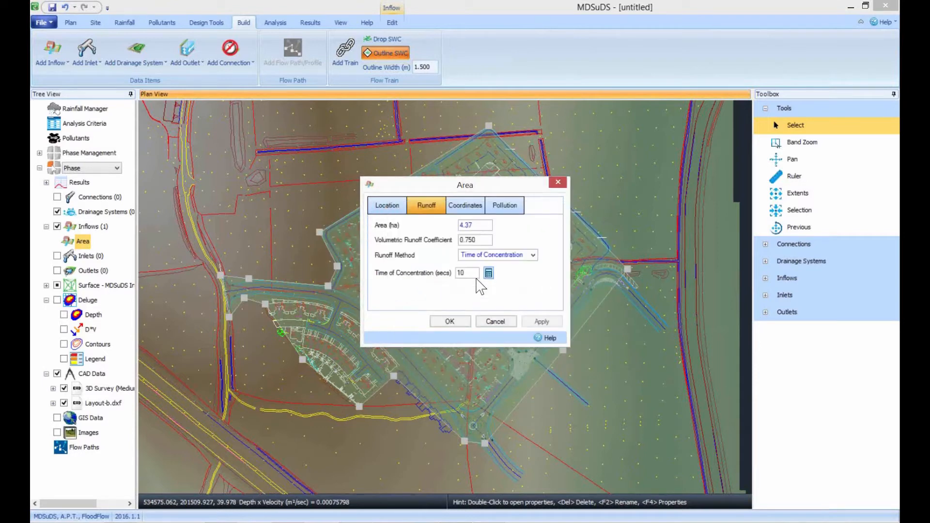
pyautogui.click(491, 324)
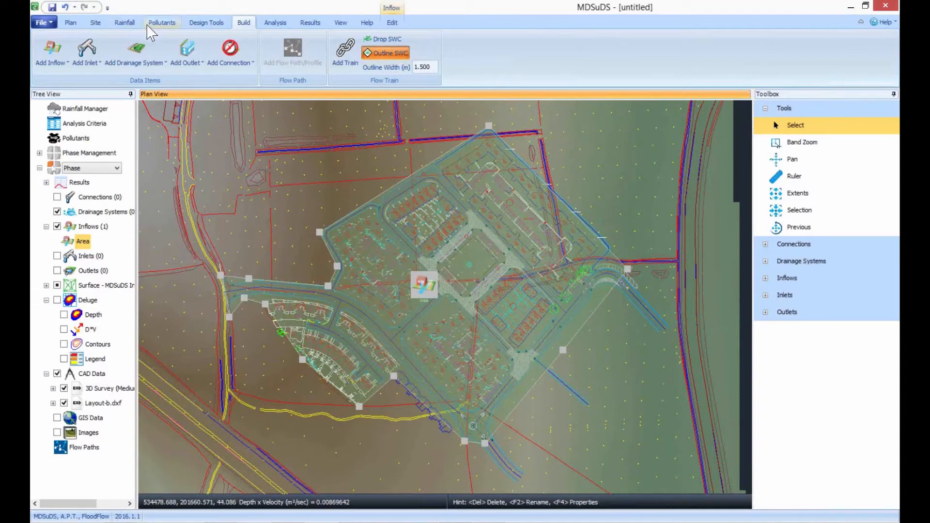
# - Start an ICP SUDS rural runoff calculation with a 30-year return period and an area of 4.37 ha
pyautogui.click(203, 22)
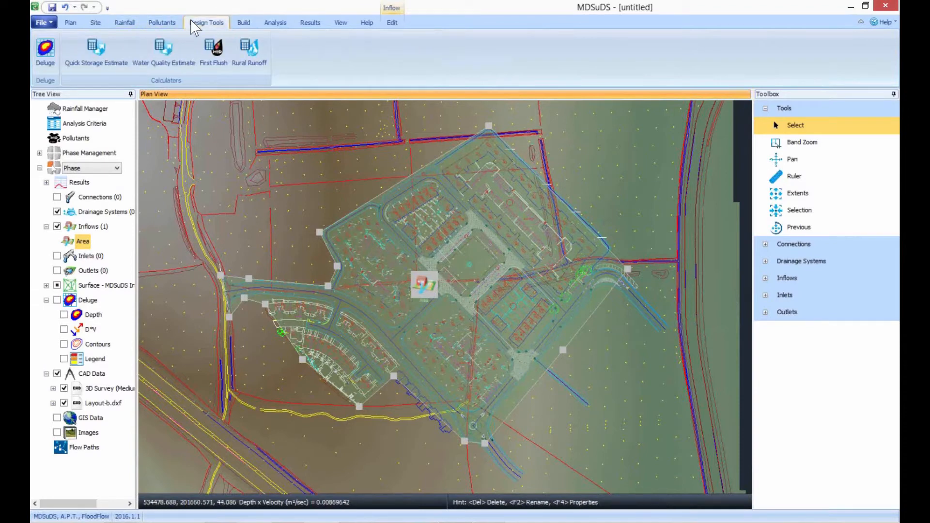
pyautogui.click(250, 57)
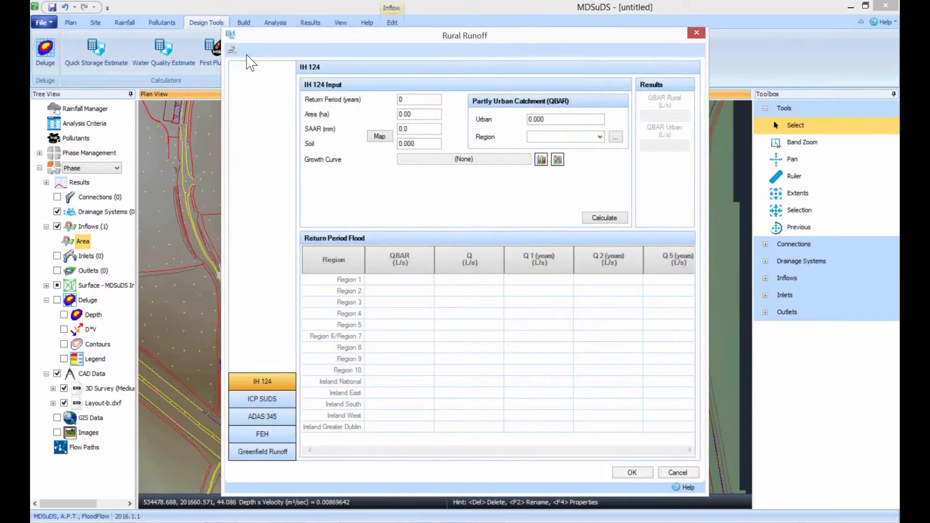
pyautogui.click(273, 403)
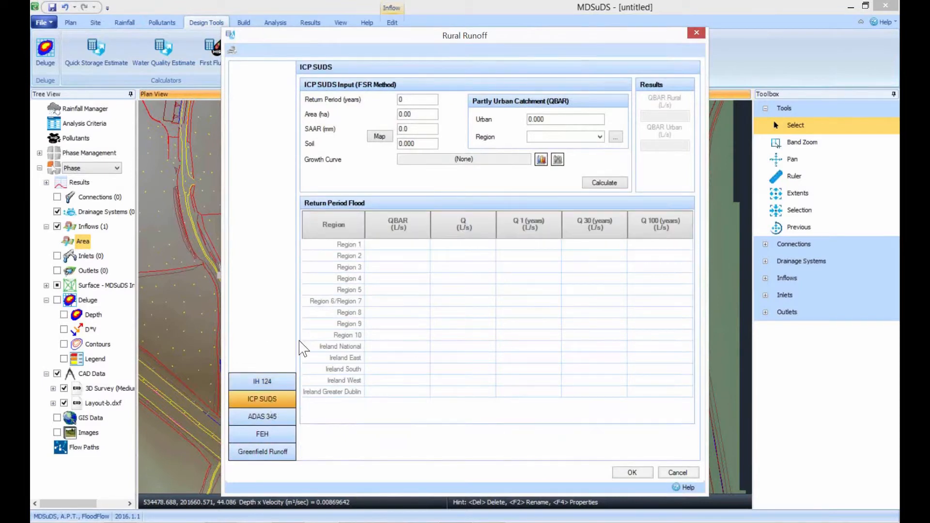
pyautogui.press('Tab')
pyautogui.write('30')
pyautogui.press('Tab')
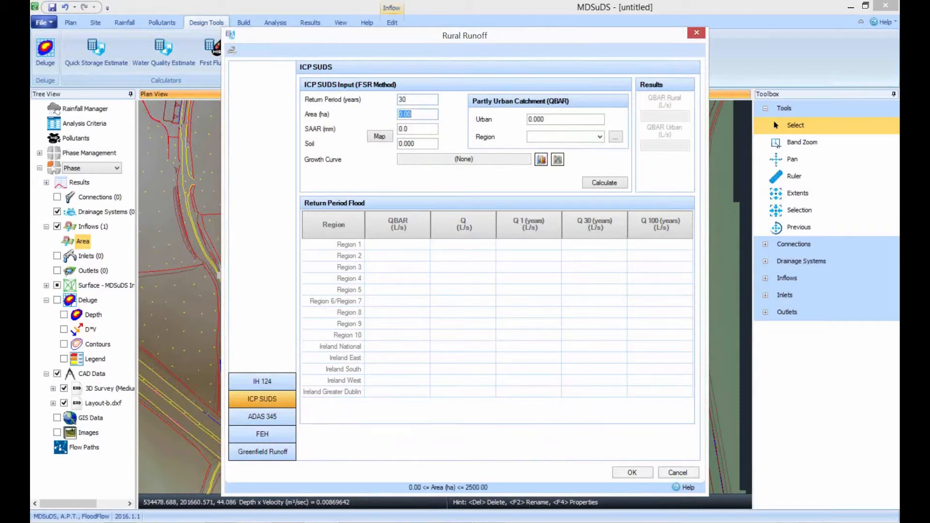
pyautogui.write('4.37')
# - Pick a location near Swindon on the England, Wales and Scotland map to fill in SAAR 706 mm and soil 0.450
pyautogui.click(381, 137)
pyautogui.click(418, 269)
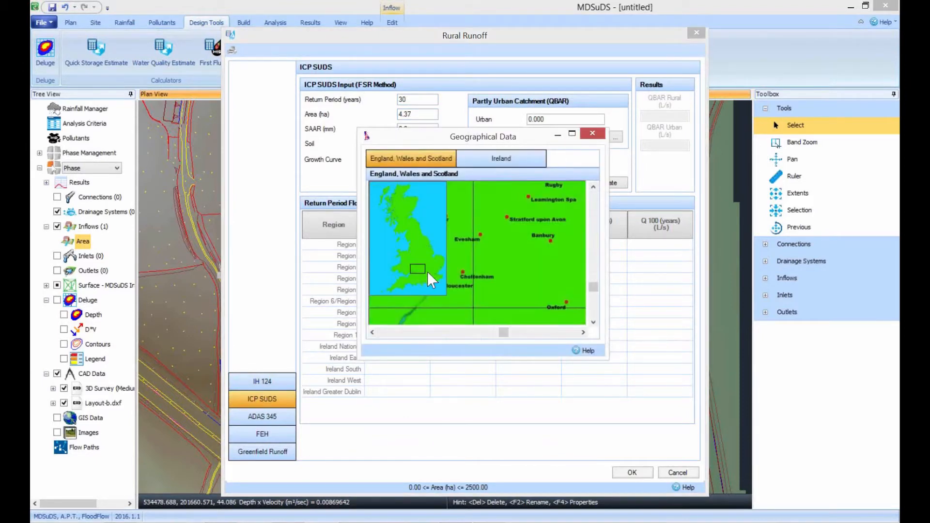
pyautogui.click(416, 270)
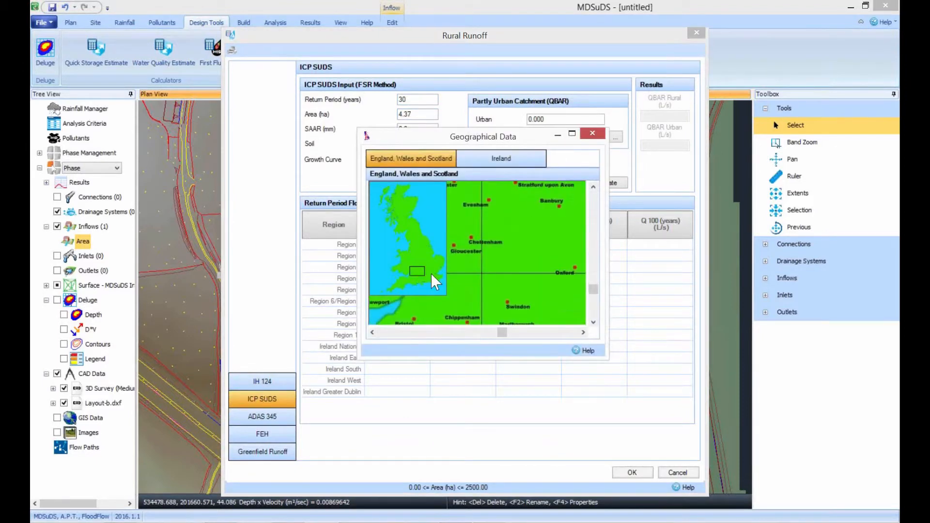
pyautogui.doubleClick(506, 301)
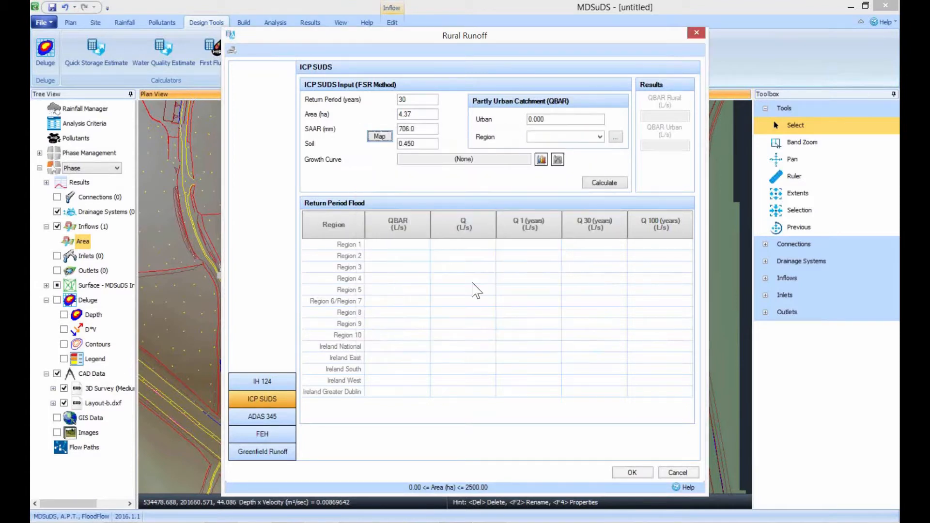
# - Set the catchment region to Region 6, check it on the region map, calculate the rural runoff and accept the results
pyautogui.click(601, 137)
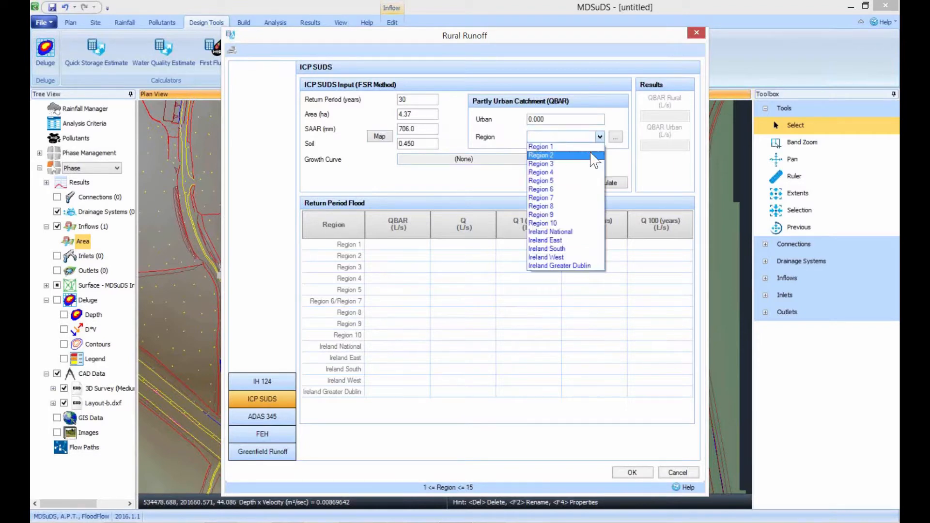
pyautogui.click(587, 190)
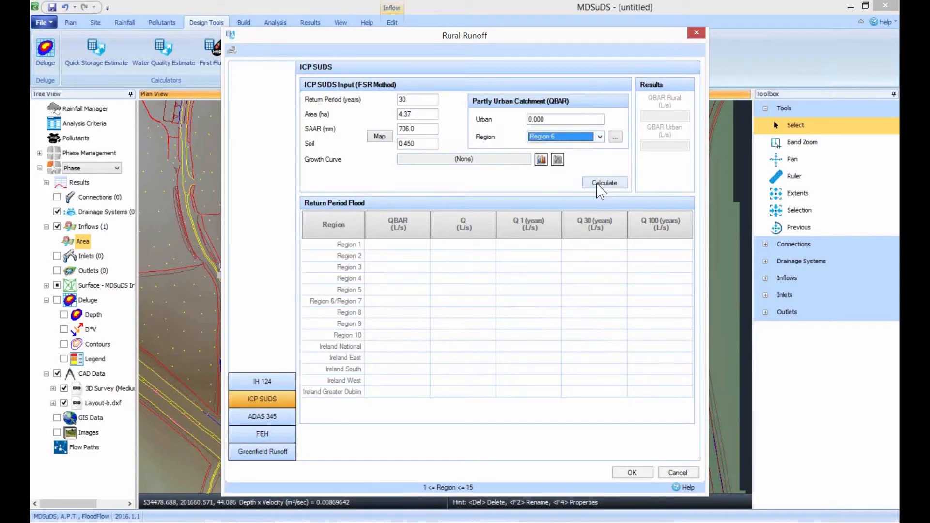
pyautogui.click(615, 138)
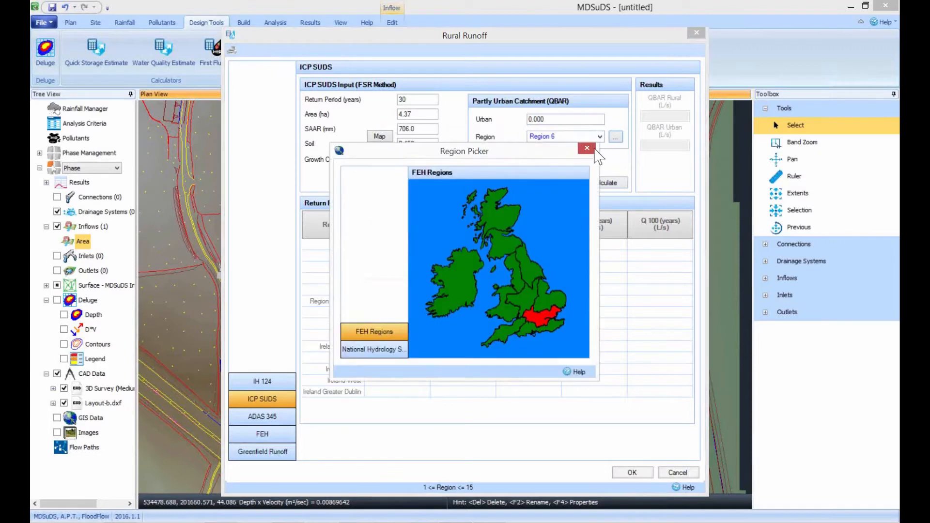
pyautogui.click(583, 149)
pyautogui.click(605, 182)
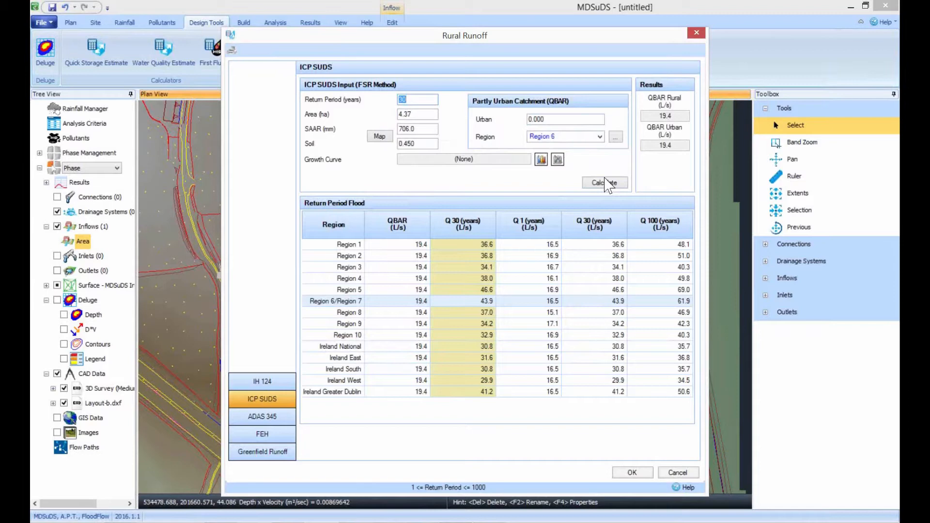
pyautogui.click(632, 472)
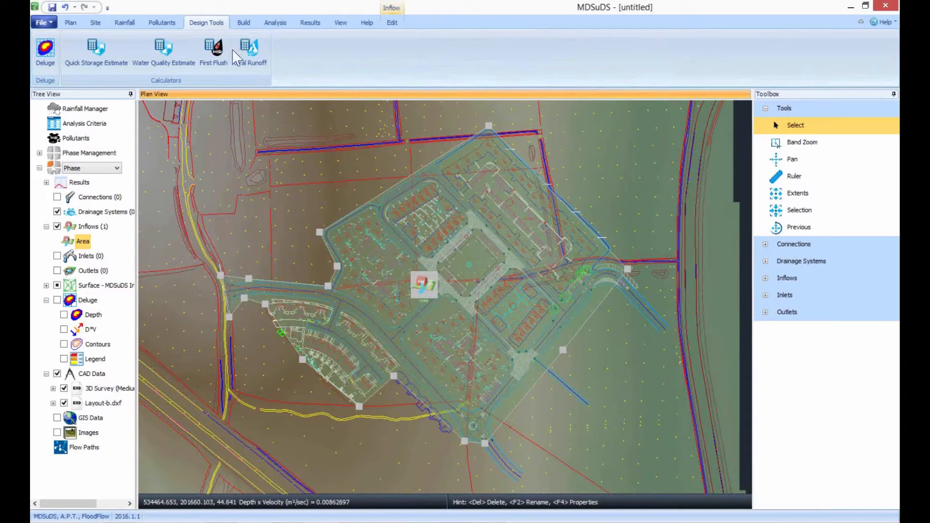
pyautogui.click(97, 54)
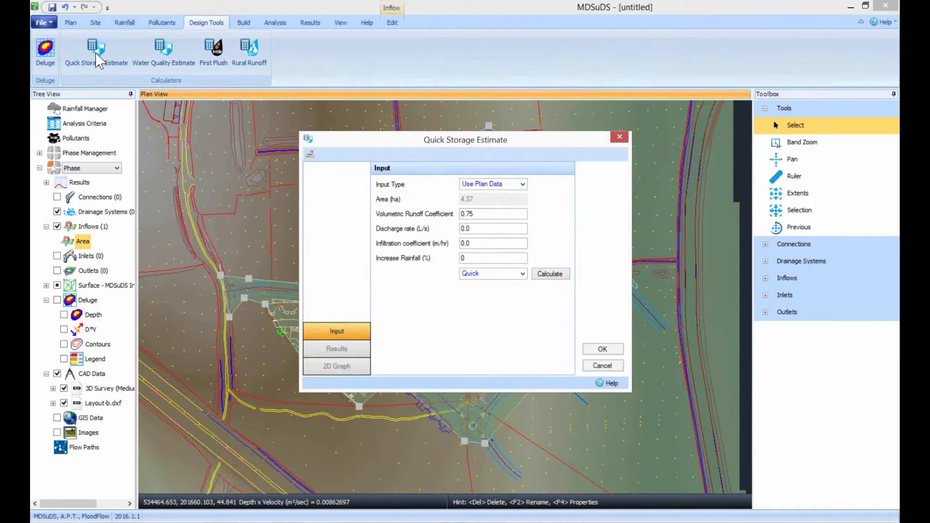
pyautogui.click(481, 229)
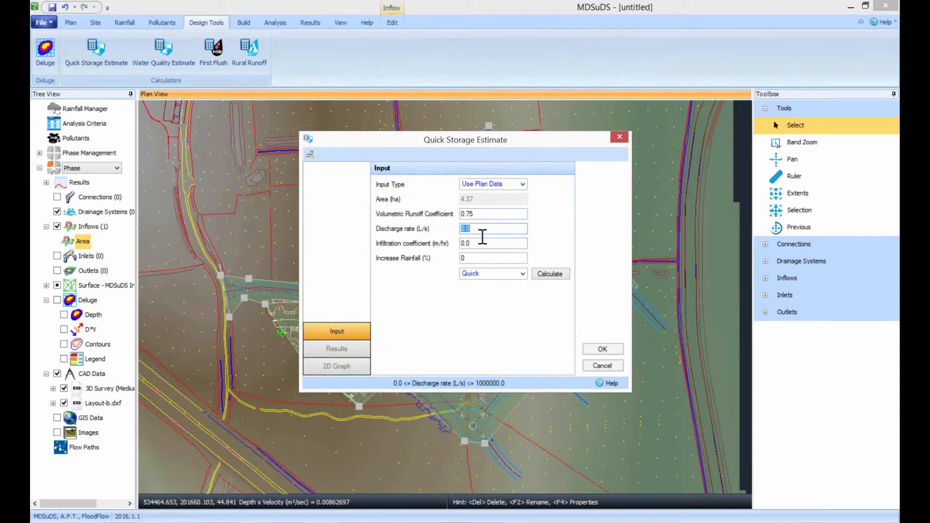
pyautogui.write('43.9')
pyautogui.click(554, 276)
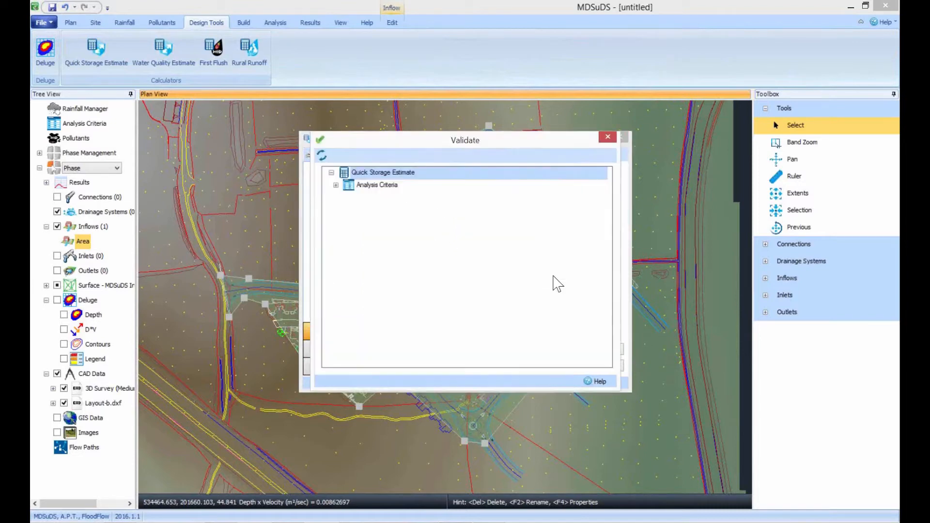
pyautogui.click(336, 185)
pyautogui.click(608, 137)
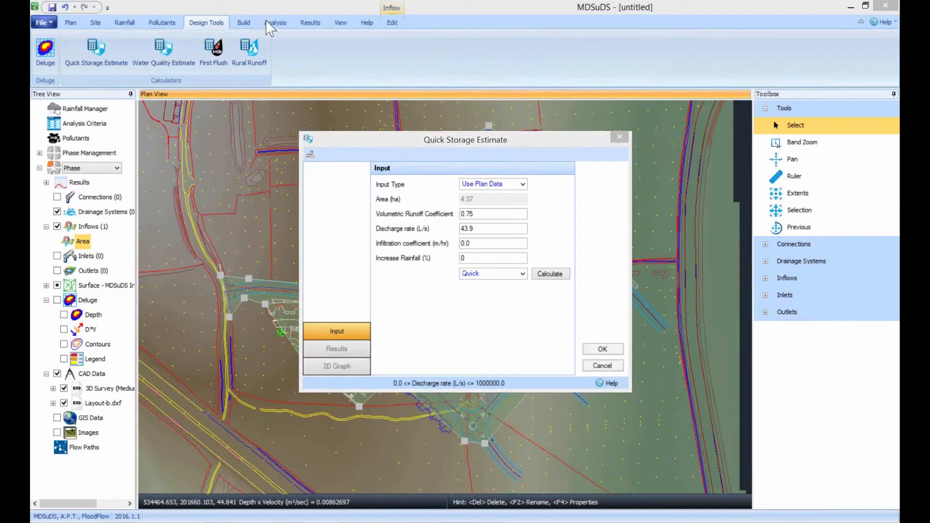
pyautogui.click(602, 366)
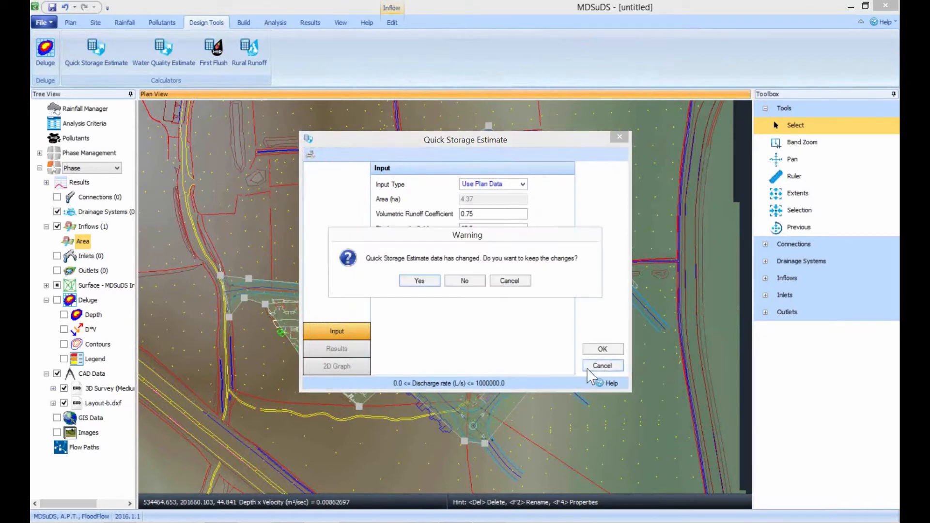
pyautogui.click(464, 278)
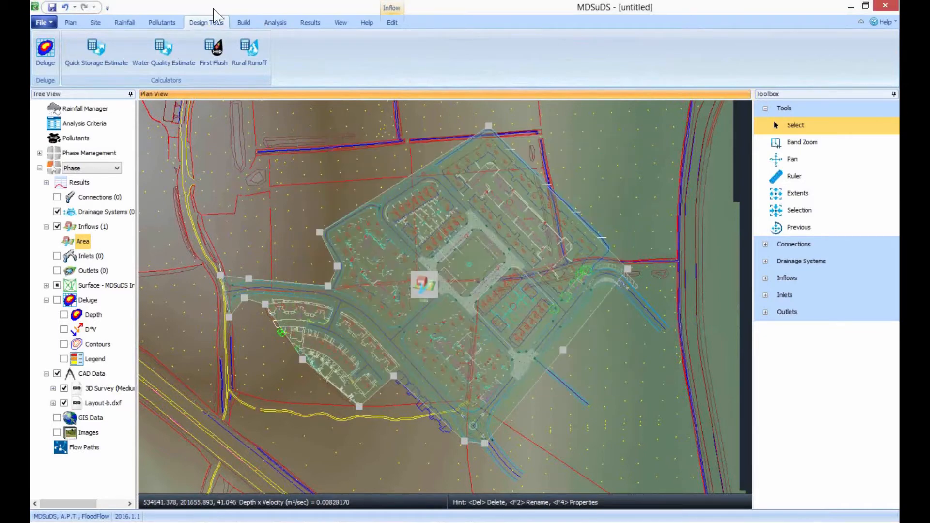
# - Load the existing Swindon rainfall library into the rainfall manager from the analysis criteria
pyautogui.click(275, 23)
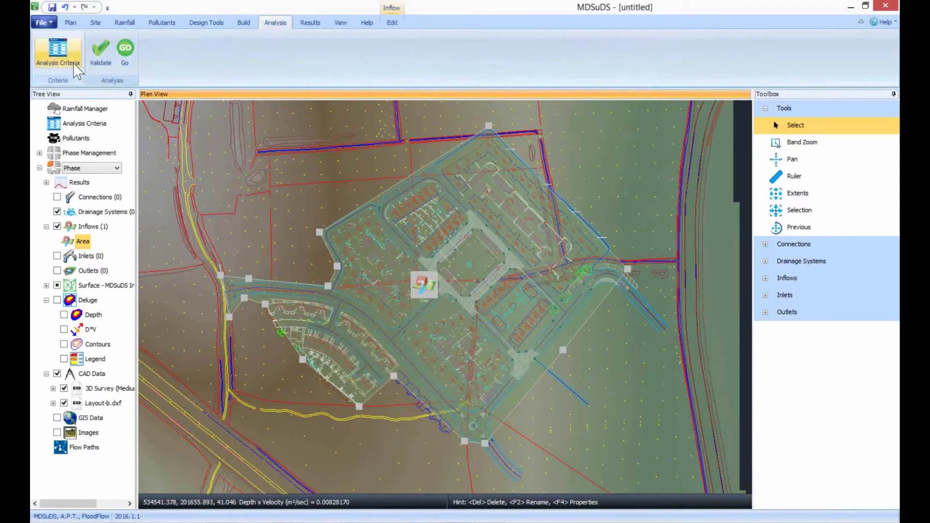
pyautogui.click(57, 51)
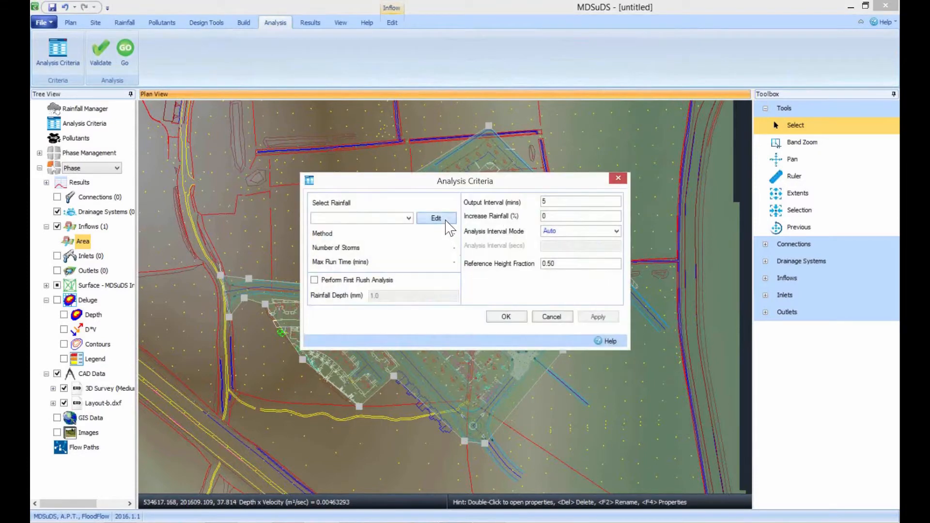
pyautogui.click(443, 219)
pyautogui.click(417, 281)
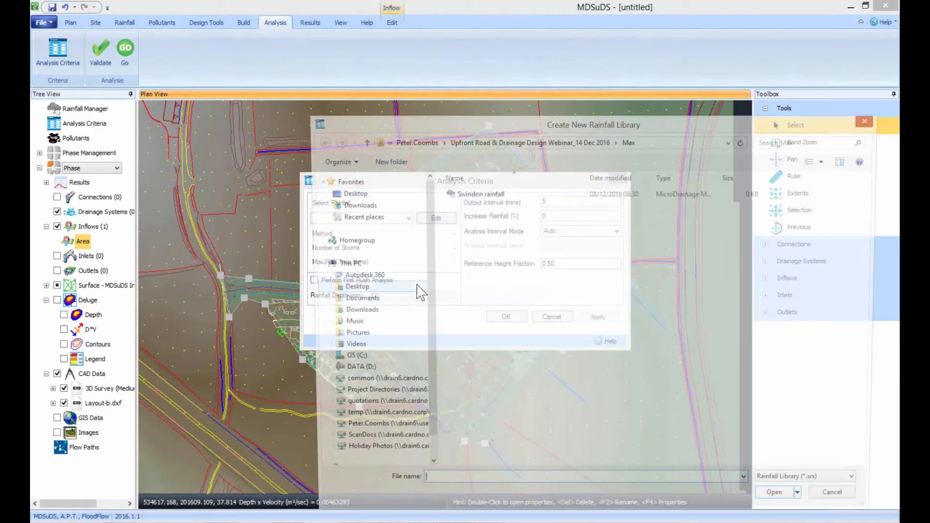
pyautogui.doubleClick(473, 200)
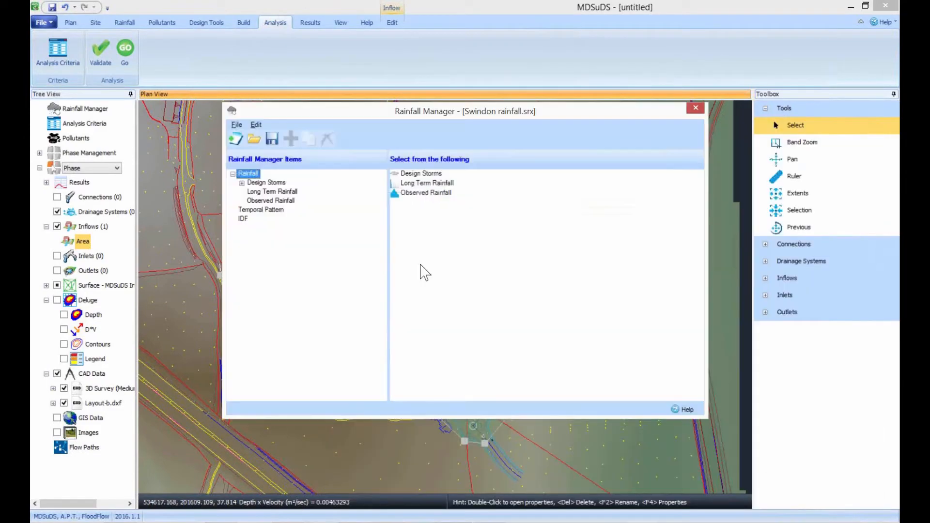
# - Add an FSR design storm with a 30-year return period, M5-60 of 20 mm, ratio R of 0.4, and summer and winter profiles
pyautogui.click(241, 183)
pyautogui.click(256, 182)
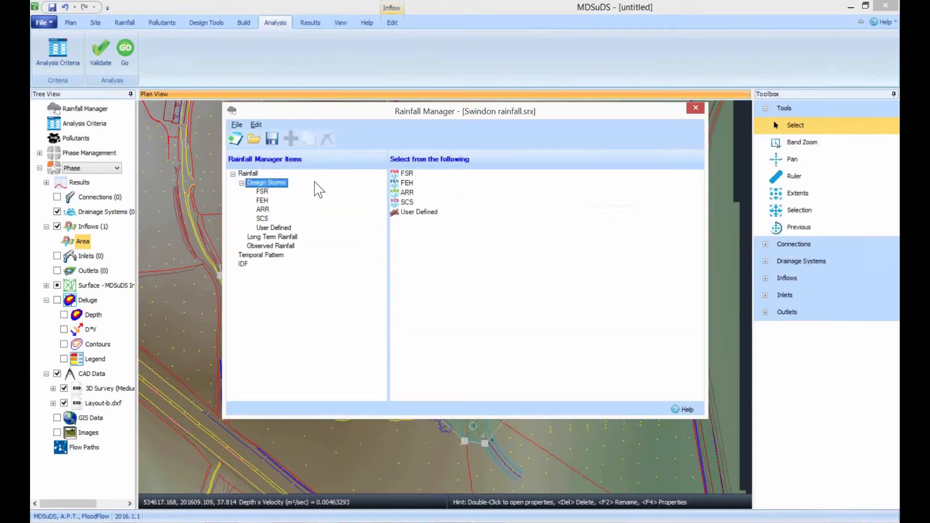
pyautogui.click(264, 192)
pyautogui.click(291, 139)
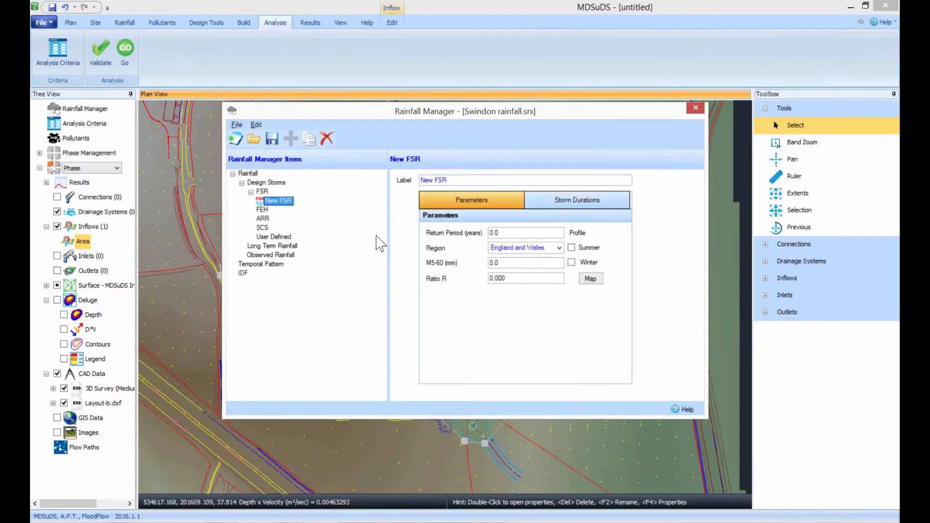
pyautogui.click(511, 233)
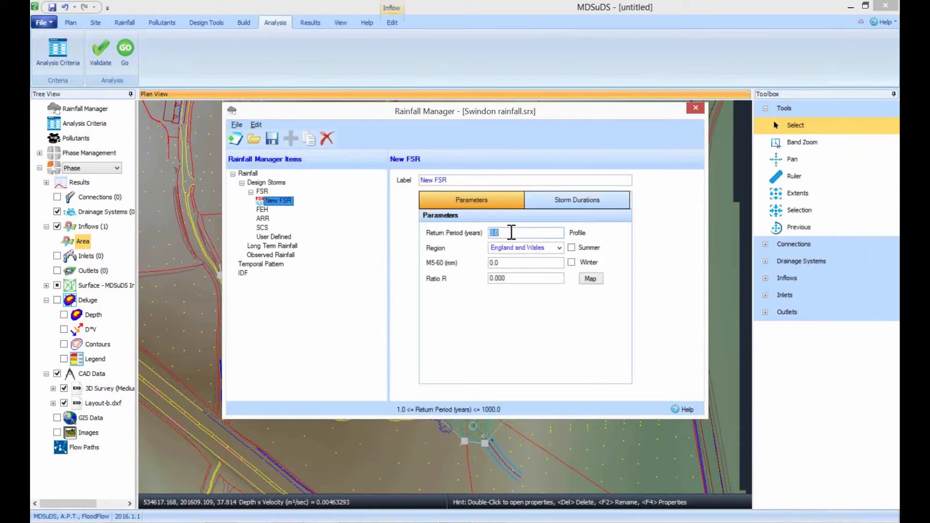
pyautogui.write('30')
pyautogui.click(502, 263)
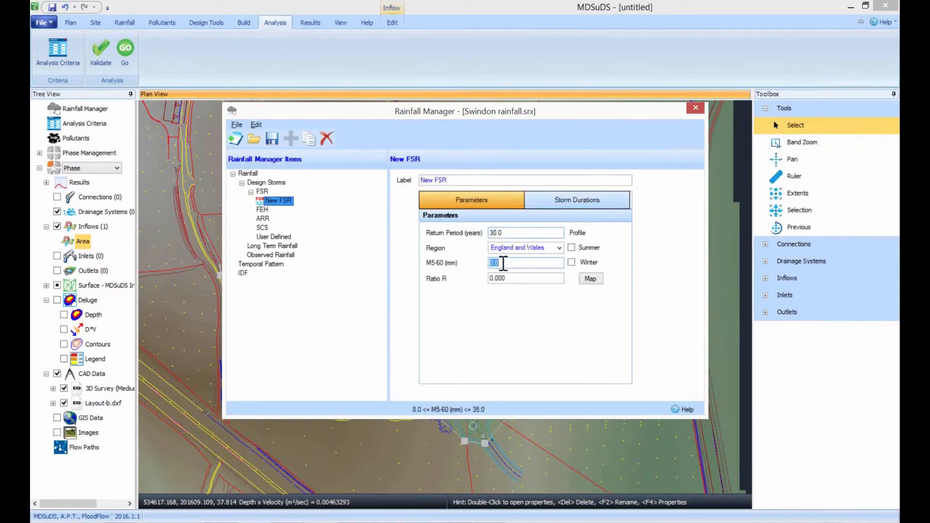
pyautogui.write('20')
pyautogui.click(501, 278)
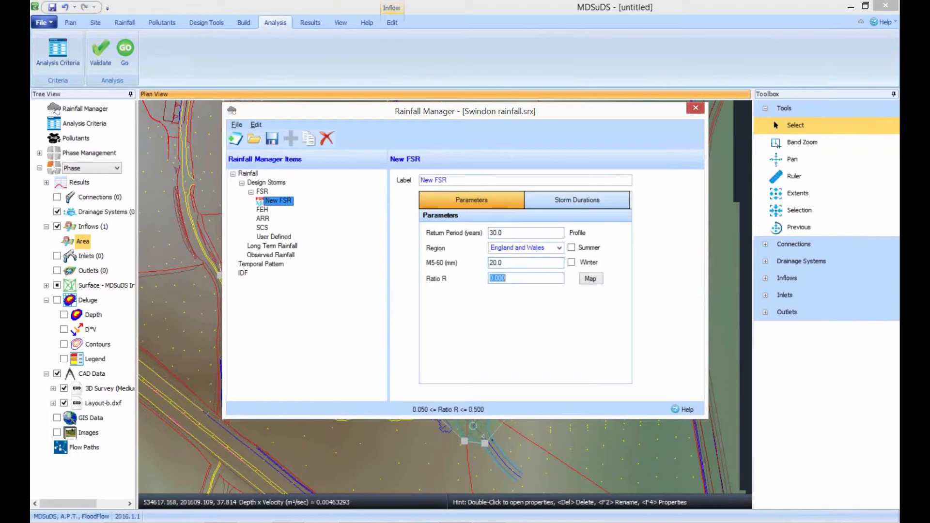
pyautogui.write('0.4')
pyautogui.click(588, 248)
pyautogui.click(583, 263)
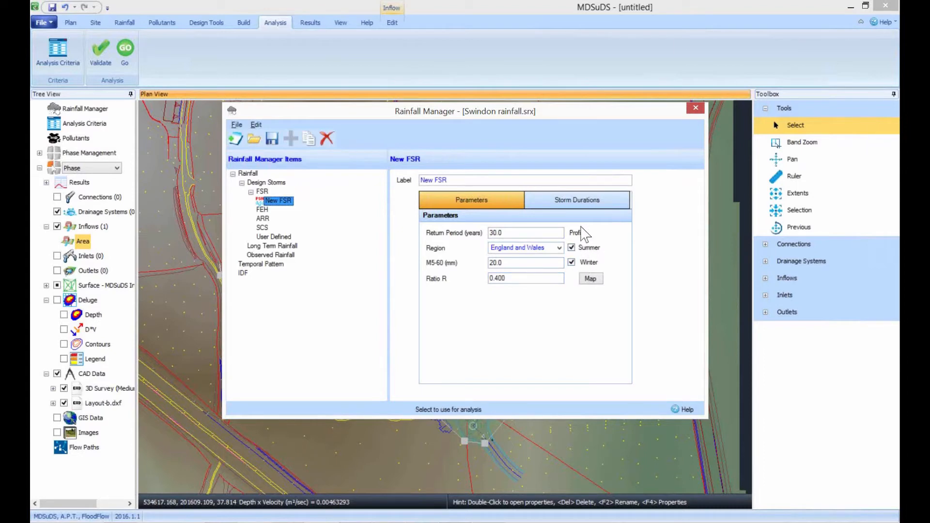
# - Apply the default storm durations to the new FSR rainfall and accept the analysis criteria
pyautogui.click(575, 203)
pyautogui.click(600, 318)
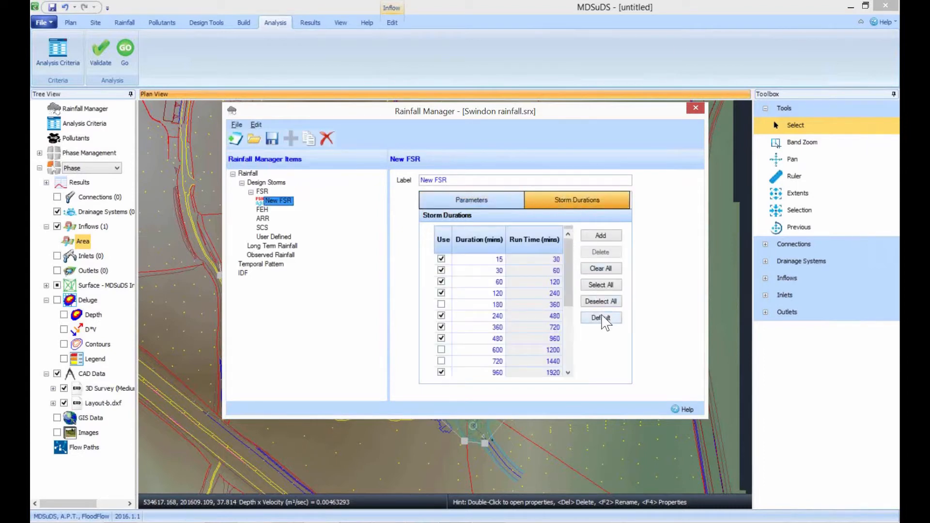
pyautogui.click(695, 108)
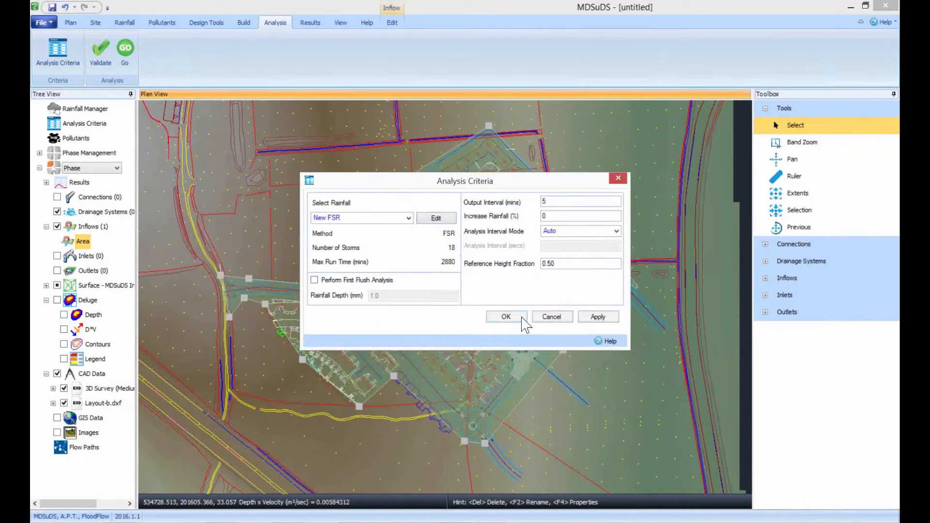
pyautogui.click(504, 316)
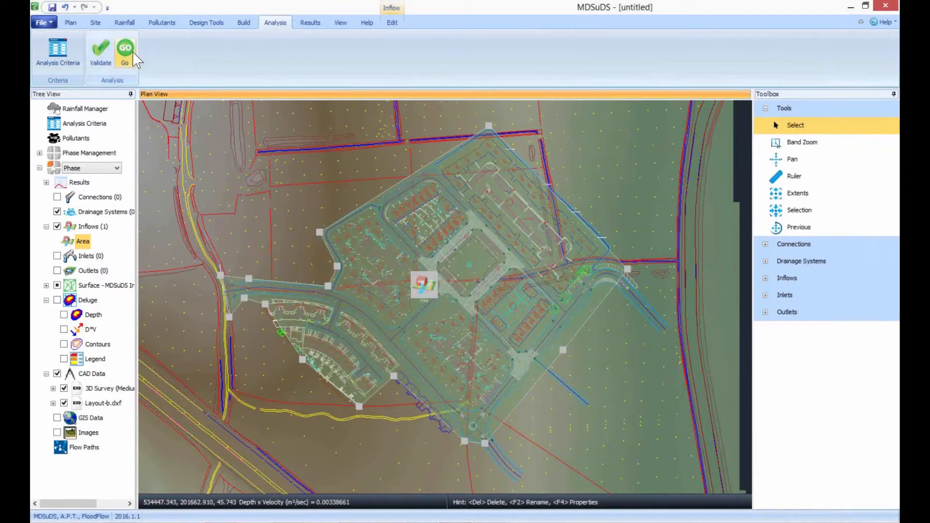
# - Calculate a quick storage estimate from the plan data with a discharge rate of 43.9 L/s
pyautogui.click(206, 22)
pyautogui.click(116, 50)
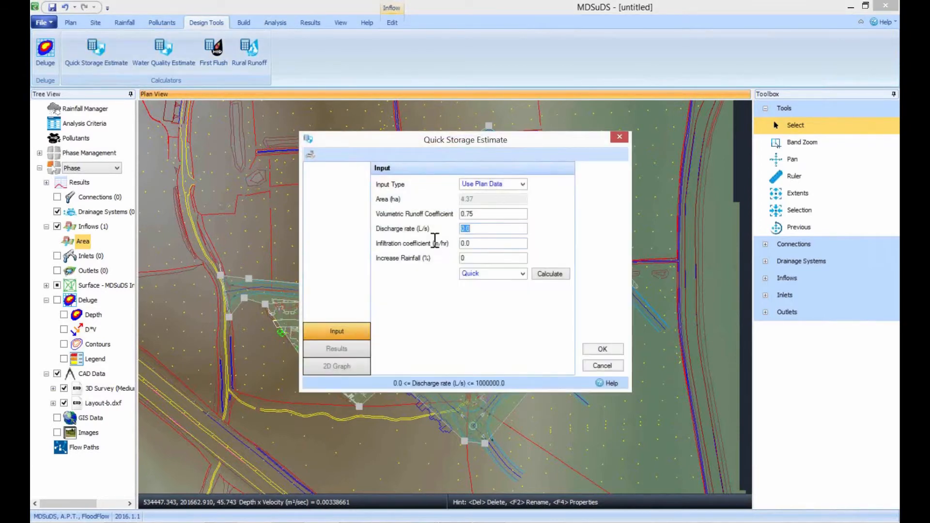
pyautogui.write('43.9')
pyautogui.click(548, 274)
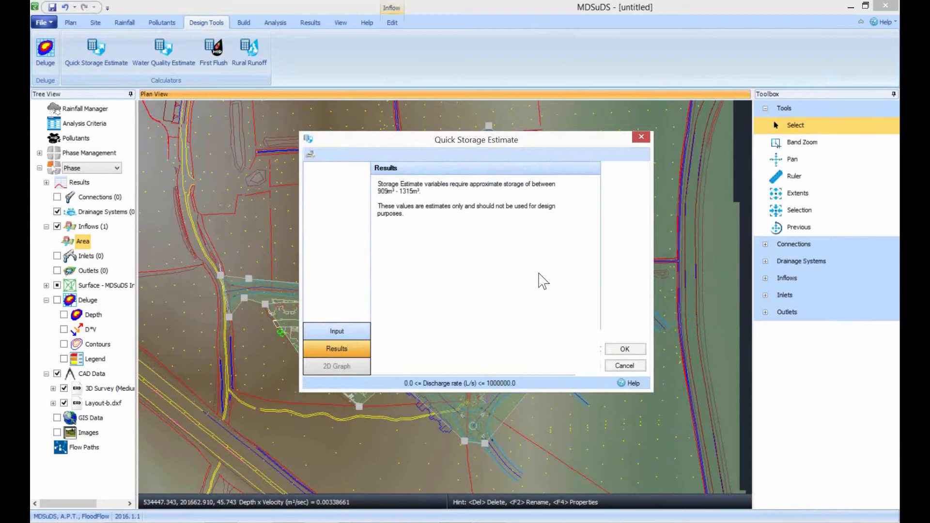
# - Recalculate the quick storage estimate with a discharge rate of 19.4 L/s, and close it without keeping the changes
pyautogui.click(361, 330)
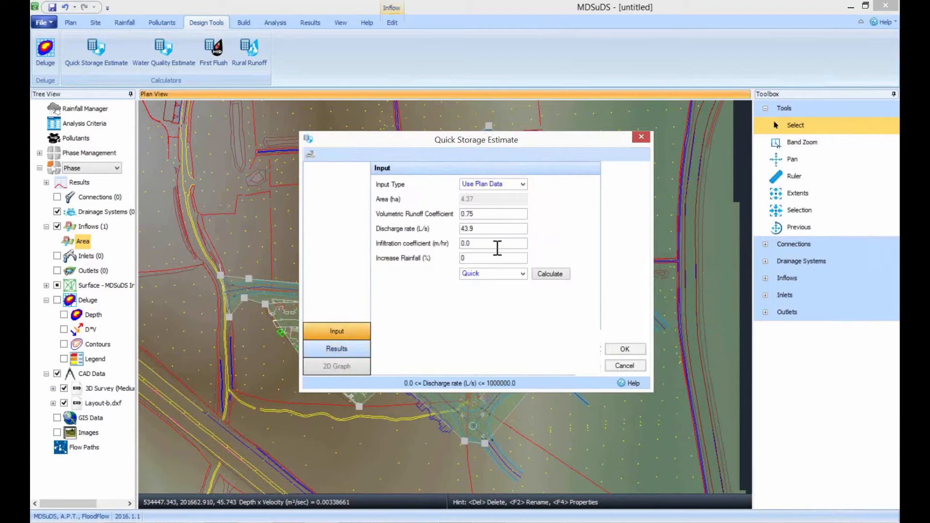
pyautogui.doubleClick(493, 228)
pyautogui.write('19.4')
pyautogui.click(552, 274)
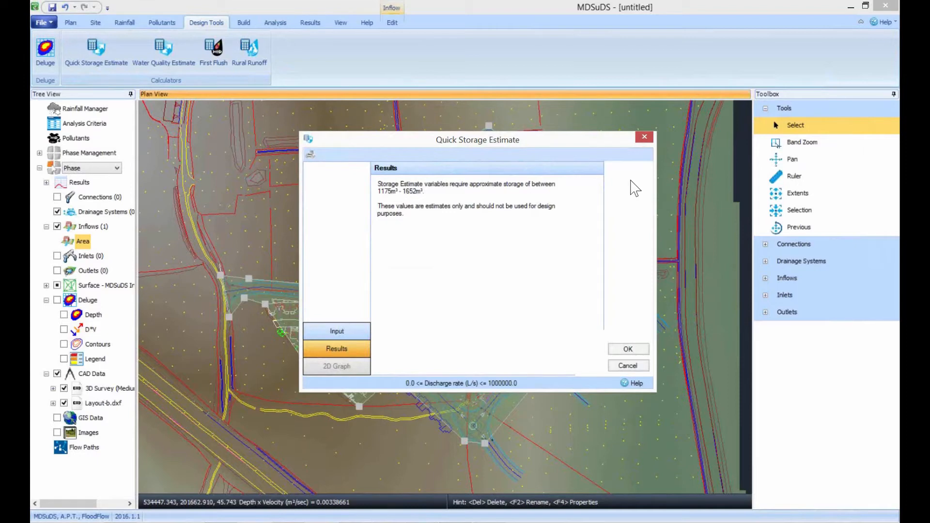
pyautogui.click(644, 137)
pyautogui.click(475, 284)
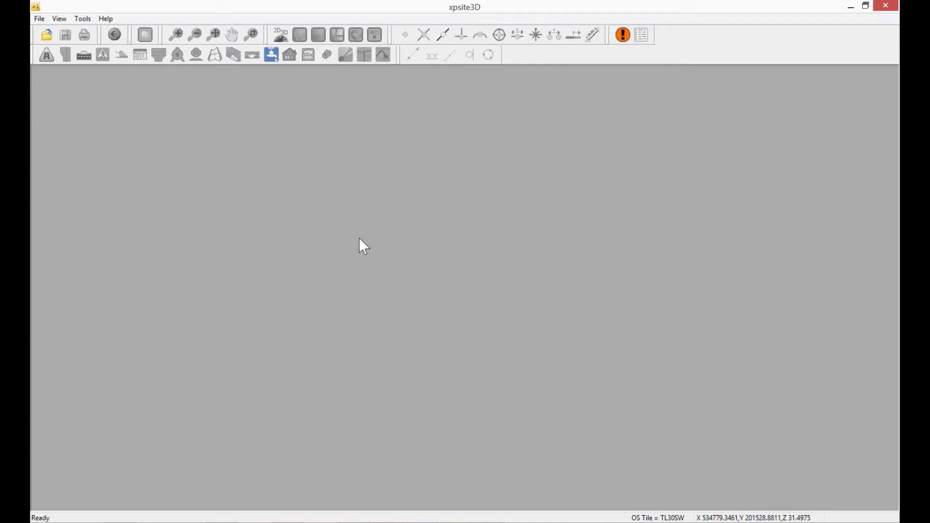
# - Switch to xpsite3D and open the AutoCAD drawing "3D Survey (Medium) - At OS Grid", acknowledging the existing-project warning and license check
pyautogui.click(42, 20)
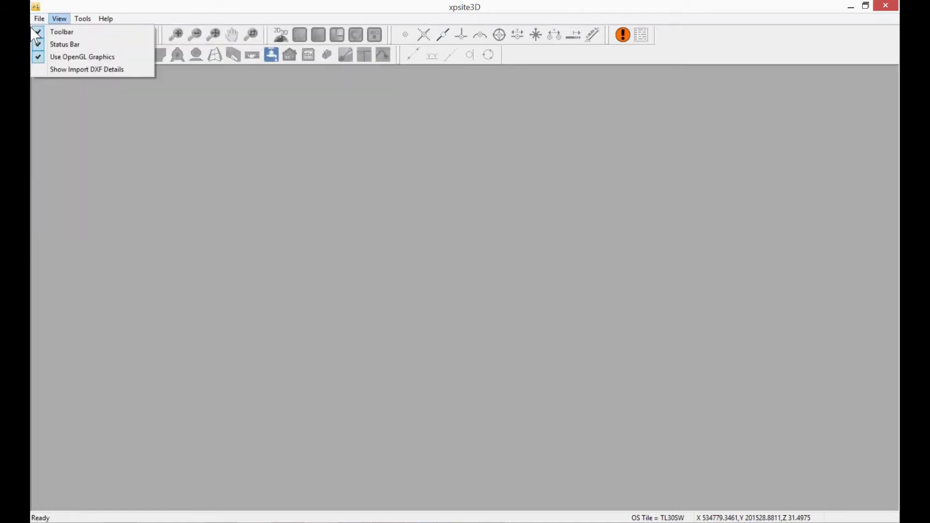
pyautogui.click(56, 33)
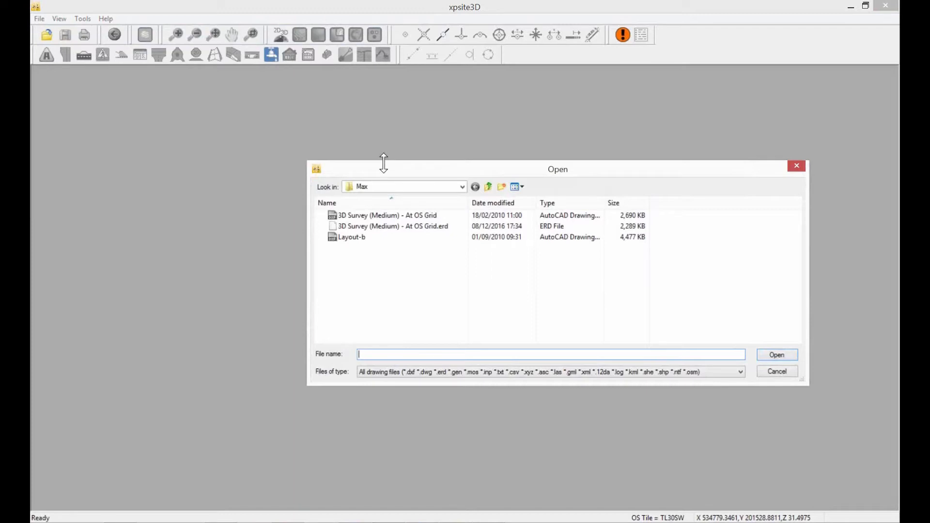
pyautogui.moveTo(428, 176); pyautogui.dragTo(386, 174)
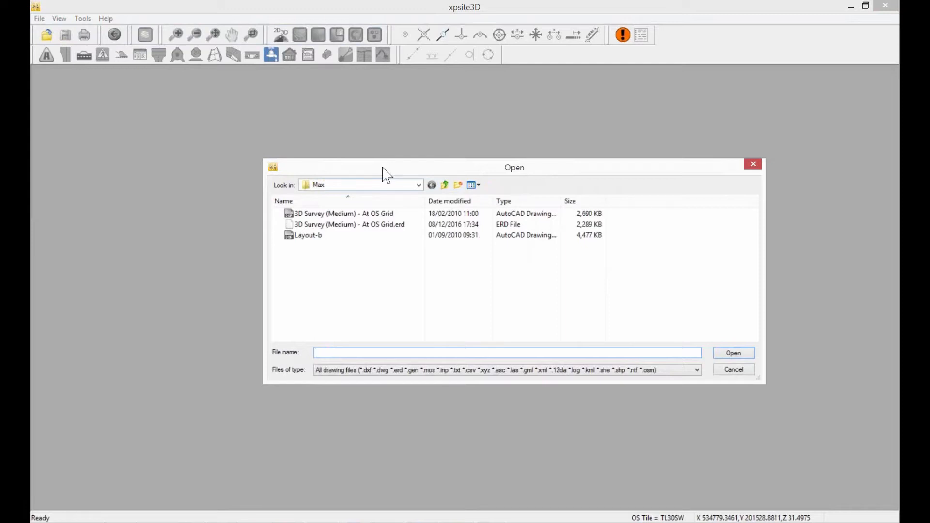
pyautogui.click(363, 214)
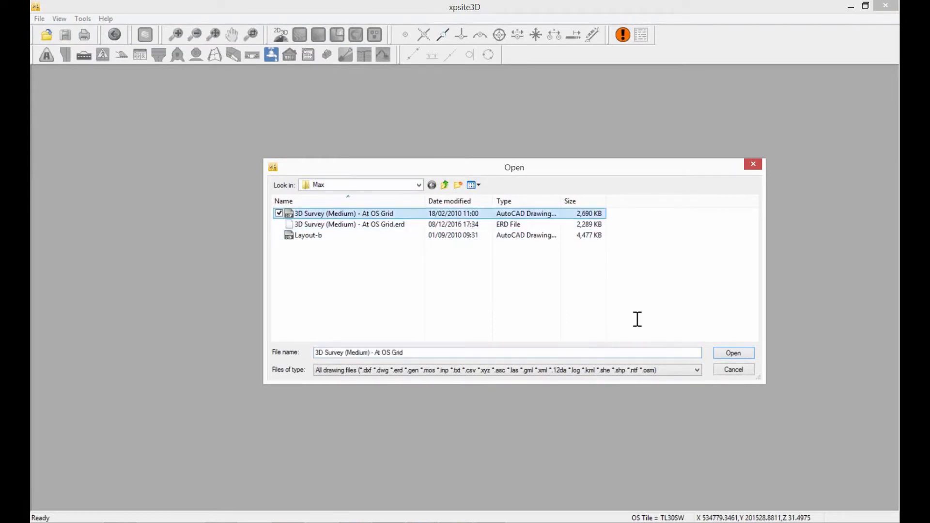
pyautogui.click(725, 353)
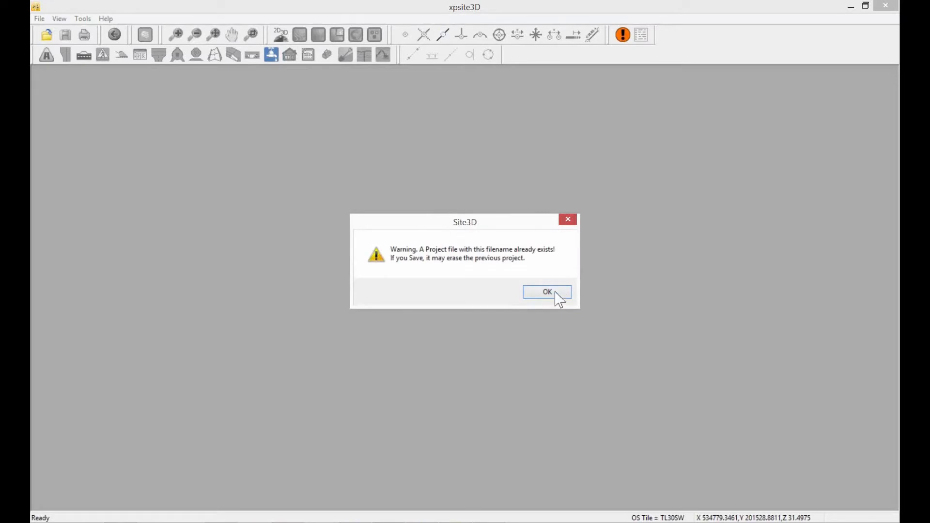
pyautogui.click(555, 293)
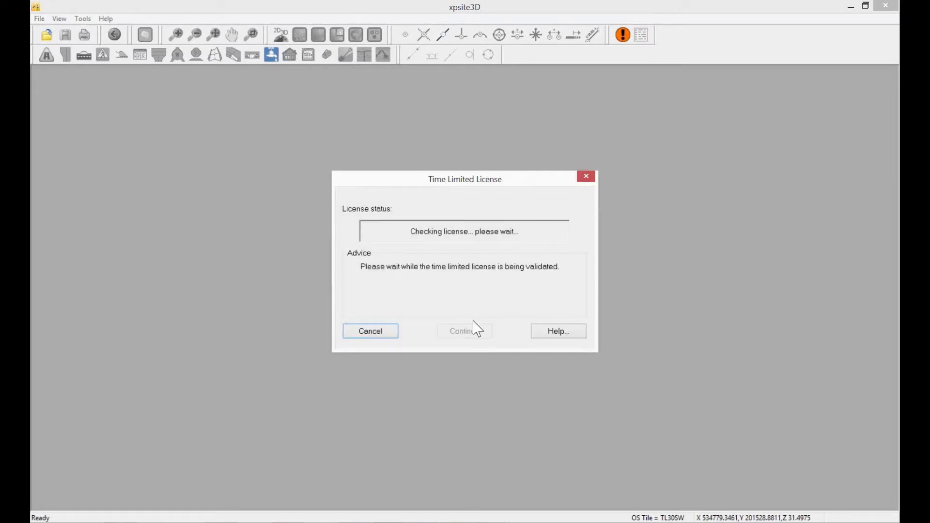
pyautogui.click(457, 334)
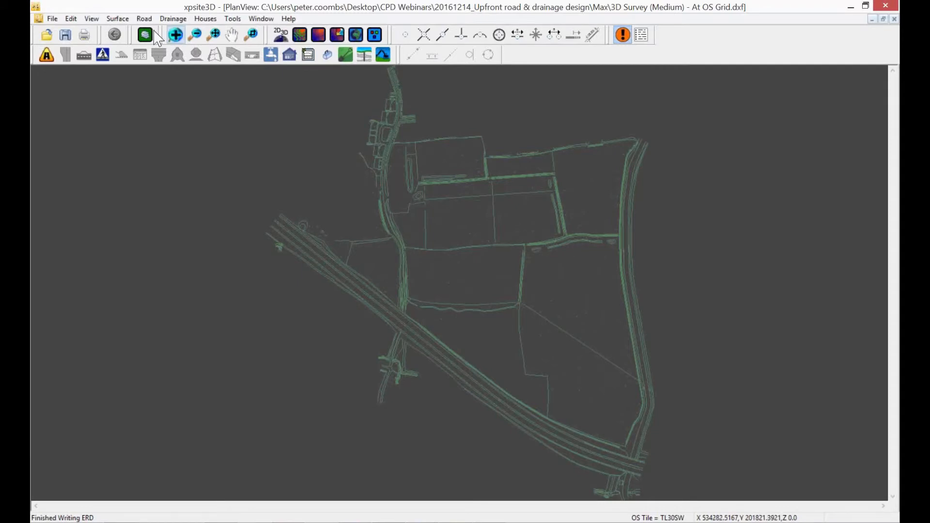
# - Translate the survey model by 0.30 m in the Z direction
pyautogui.click(118, 19)
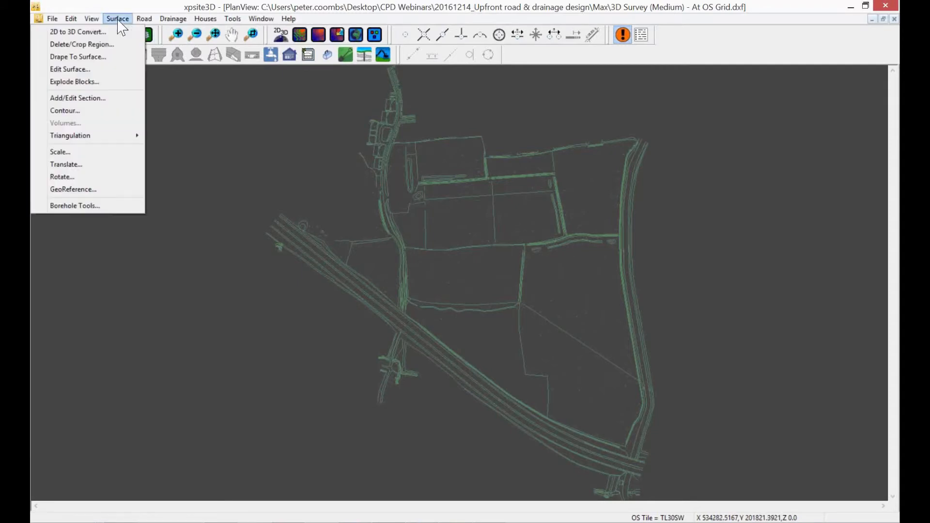
pyautogui.click(68, 166)
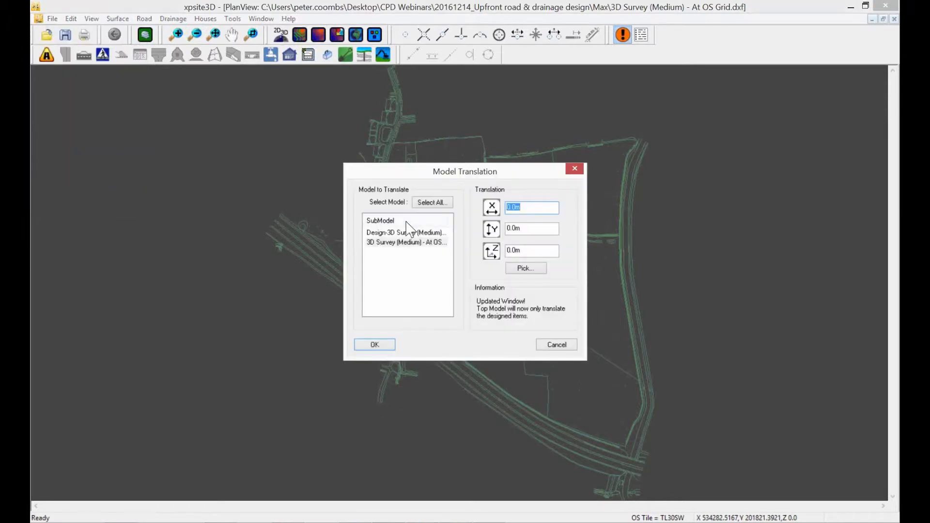
pyautogui.click(528, 251)
pyautogui.moveTo(519, 252); pyautogui.dragTo(499, 255)
pyautogui.write('0.30')
pyautogui.click(376, 348)
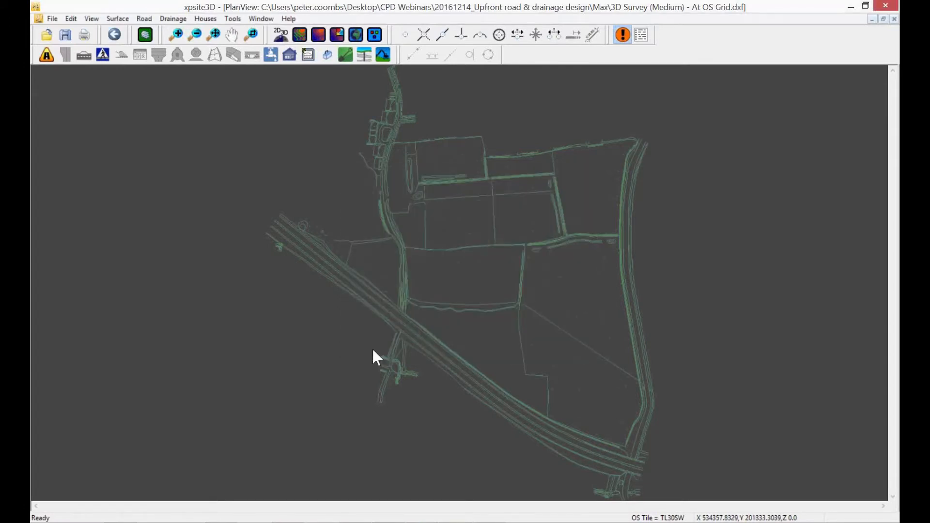
# - Export the translated survey surface in Land XML (*.lxml) format
pyautogui.click(54, 20)
pyautogui.moveTo(84, 71)
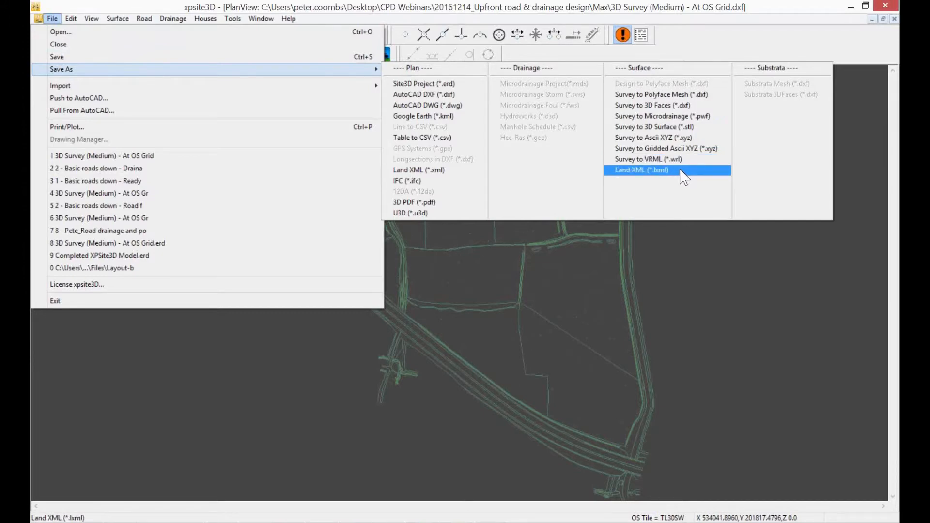
pyautogui.click(608, 341)
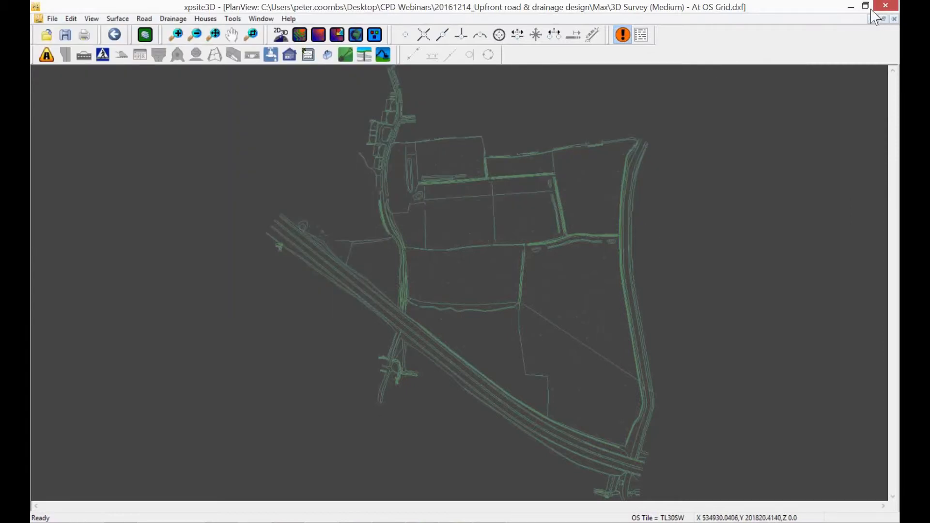
# - Close the translated drawing and reopen the AutoCAD drawing "3D Survey (Medium) - At OS Grid", acknowledging the existing-project warning
pyautogui.click(894, 18)
pyautogui.click(500, 293)
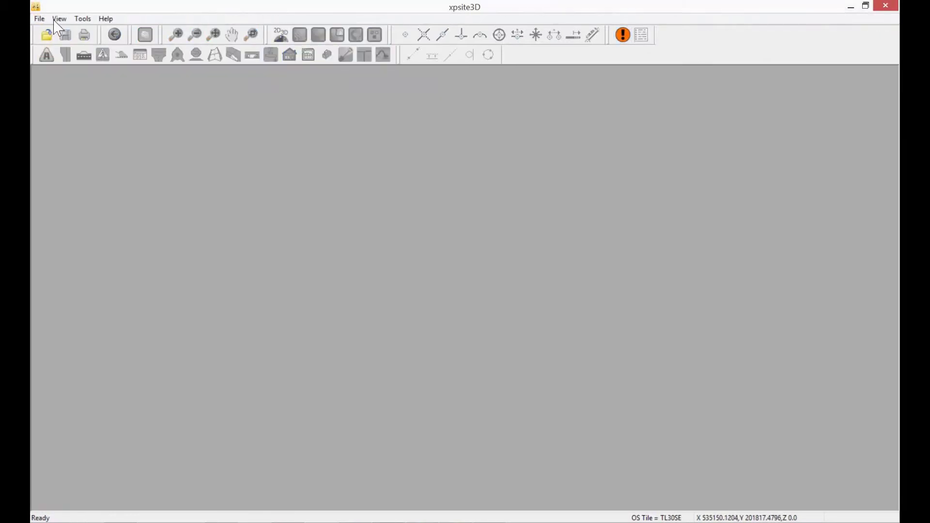
pyautogui.click(39, 18)
pyautogui.click(53, 31)
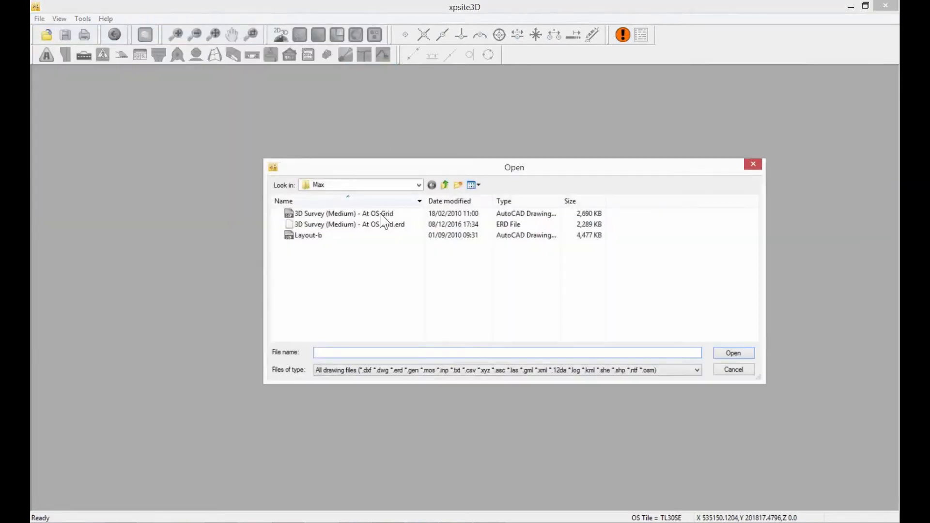
pyautogui.click(381, 213)
pyautogui.click(601, 347)
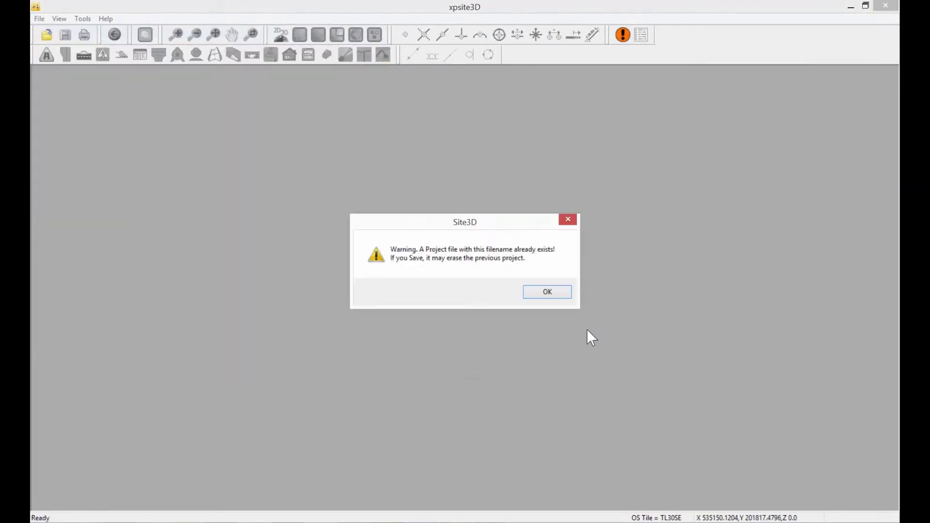
pyautogui.click(546, 292)
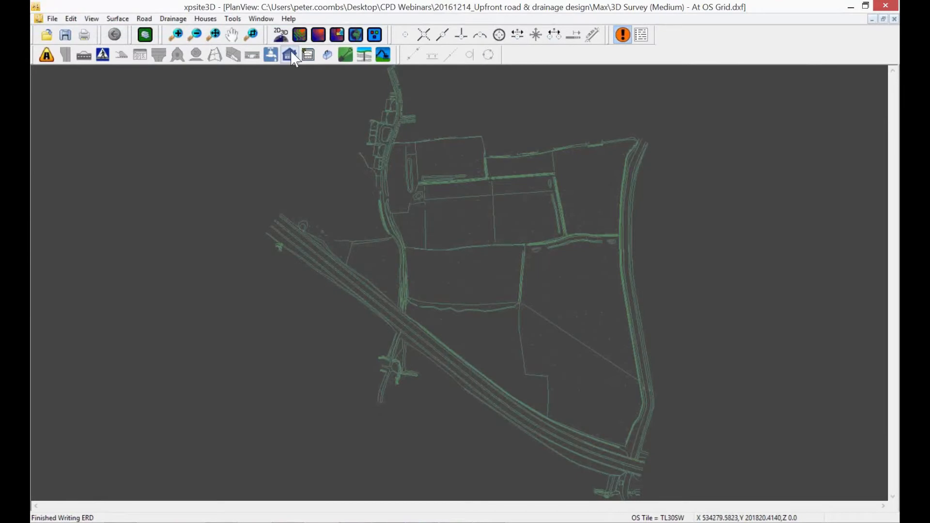
# - Open a 3D view of the survey surface beside the plan, inspect it and return to the plan
pyautogui.click(355, 34)
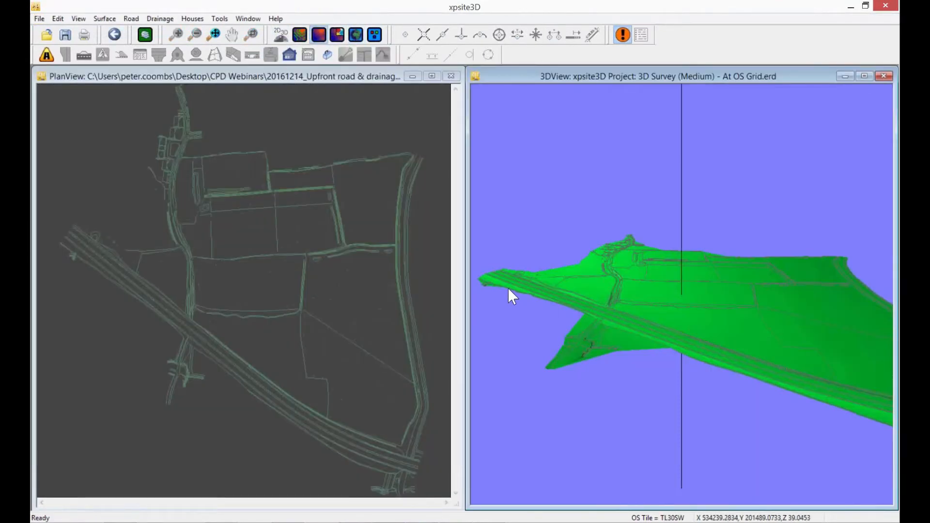
pyautogui.moveTo(619, 310); pyautogui.dragTo(613, 315)
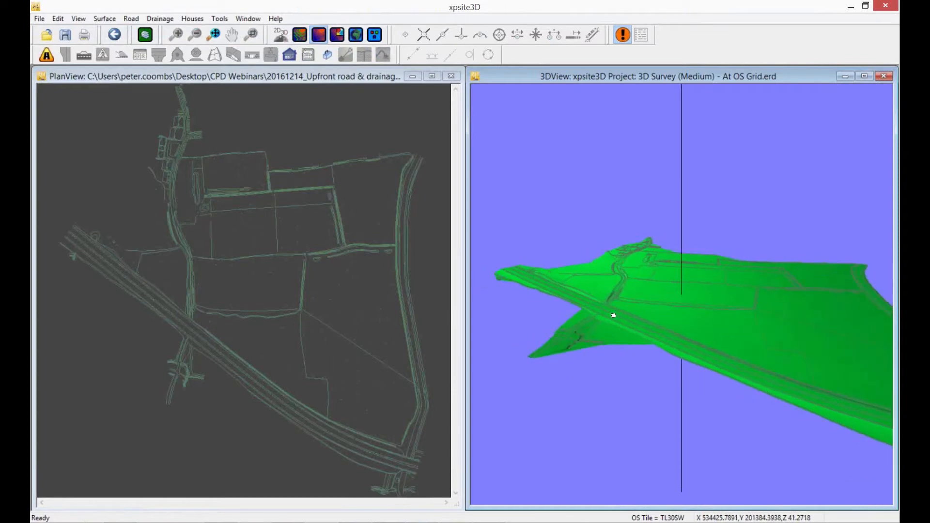
pyautogui.click(274, 80)
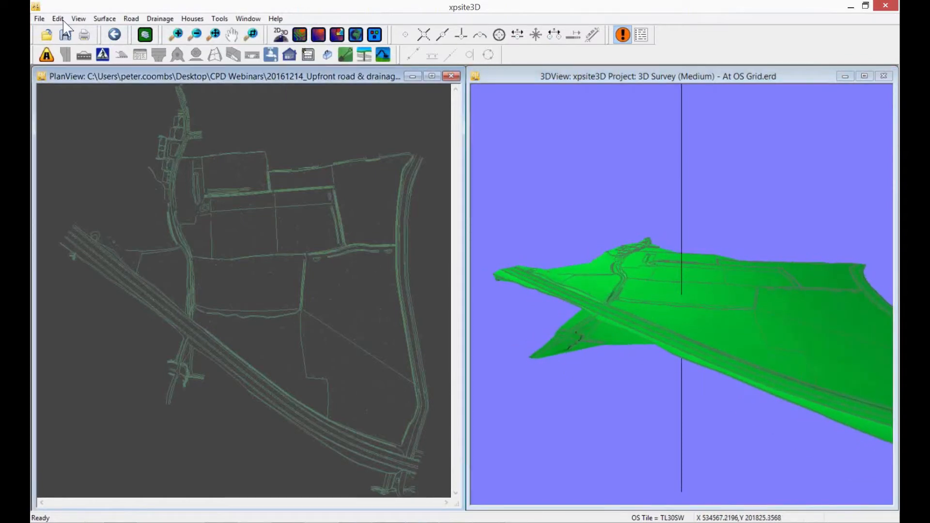
# - Import the LandXML surface into the survey project as a new overlay
pyautogui.click(39, 18)
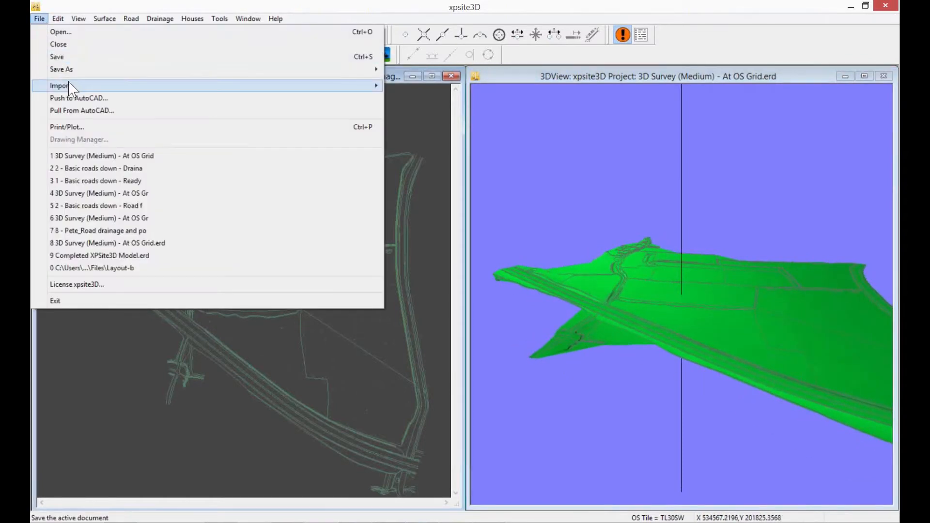
pyautogui.moveTo(125, 89)
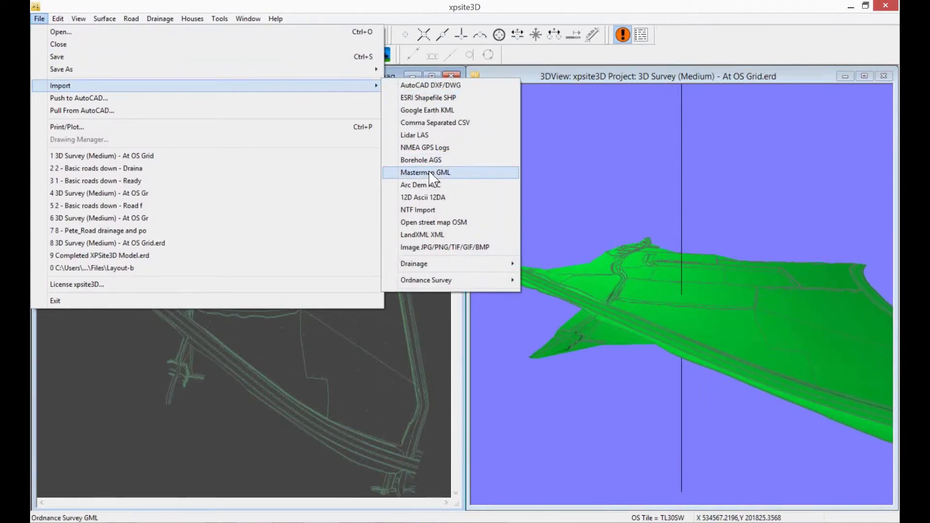
pyautogui.click(435, 235)
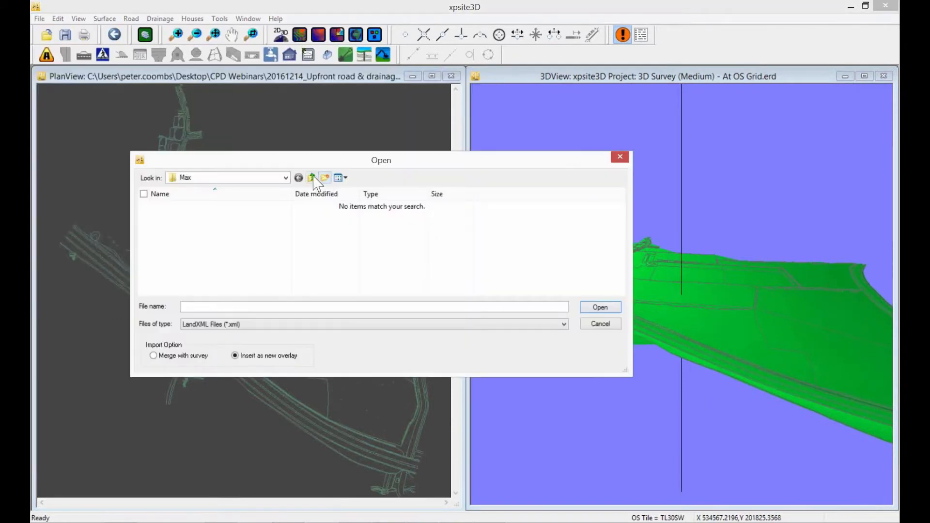
pyautogui.press('Escape')
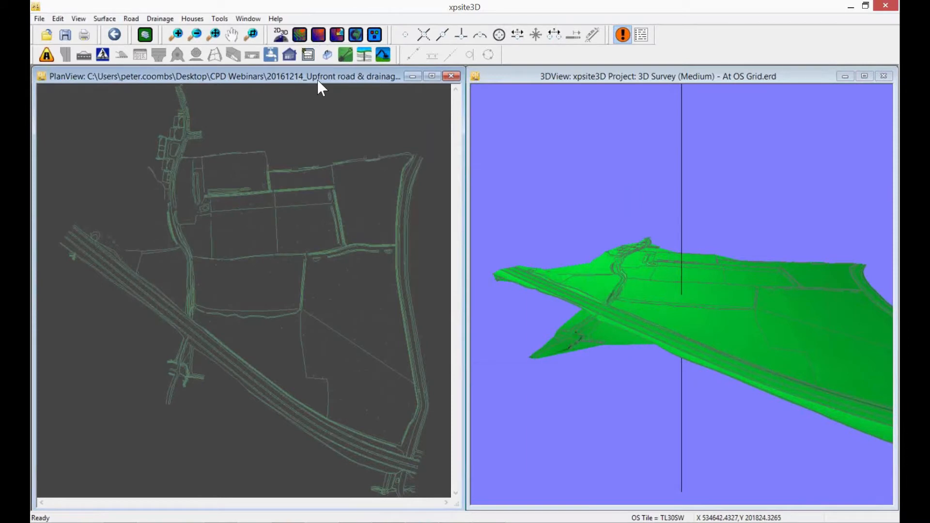
pyautogui.click(107, 19)
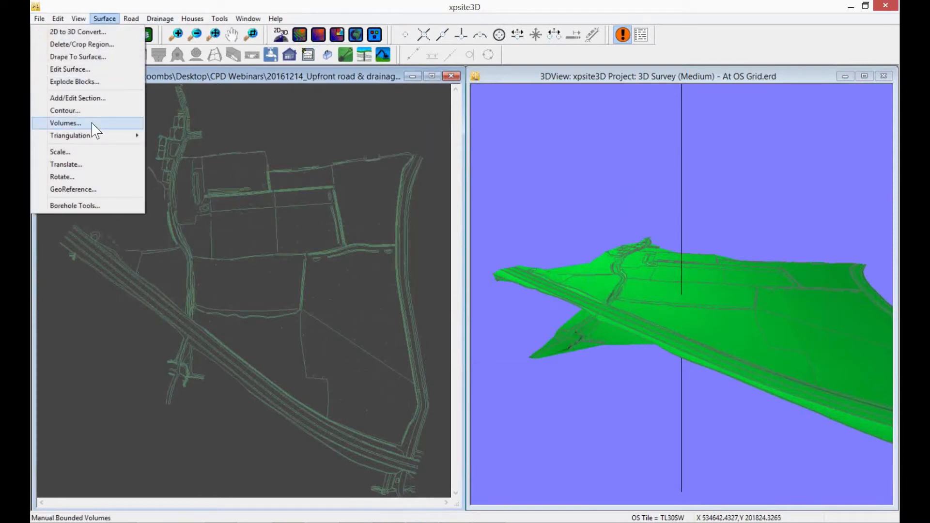
pyautogui.click(68, 123)
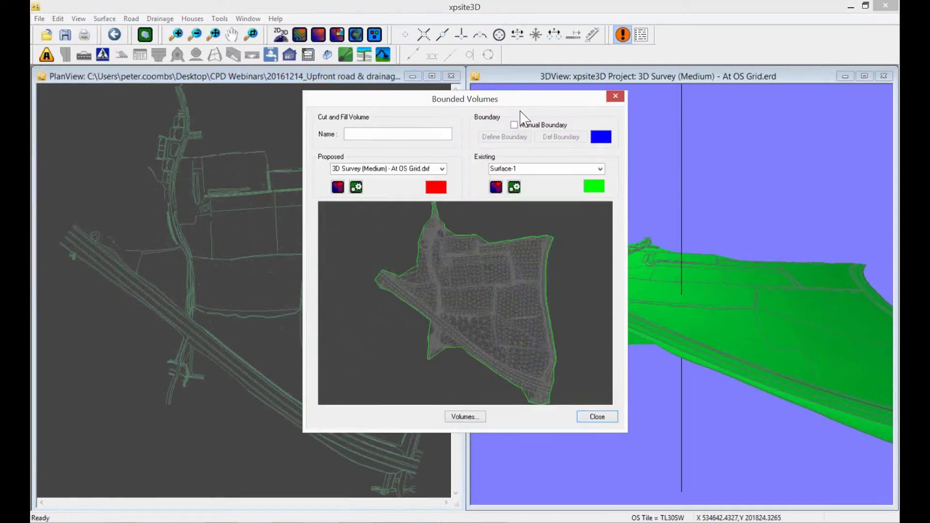
pyautogui.click(614, 98)
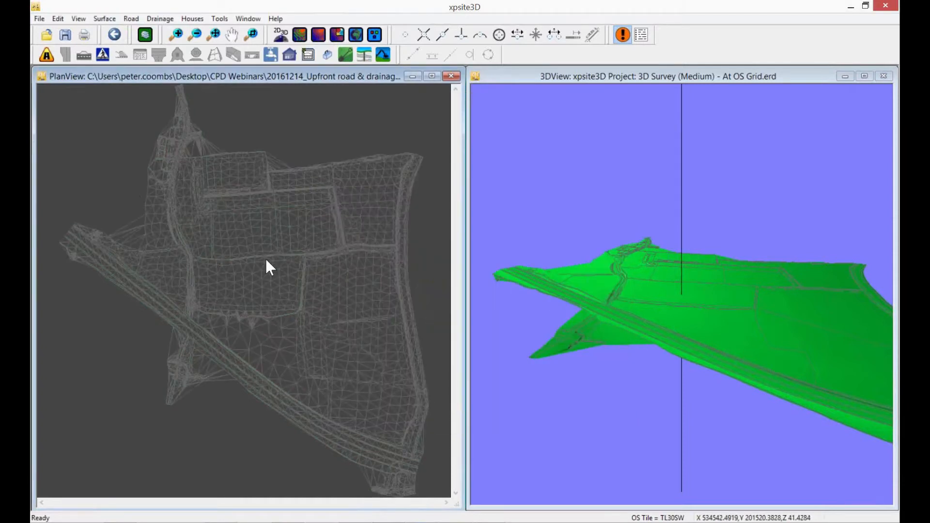
# - Import the AutoCAD drawing "Layout-b" into the project as a new overlay
pyautogui.click(39, 18)
pyautogui.moveTo(69, 88)
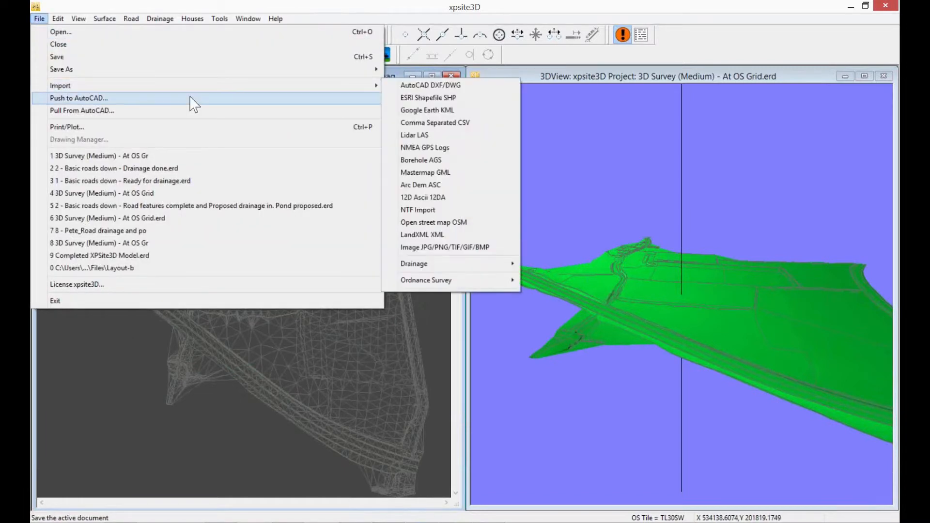
pyautogui.click(425, 88)
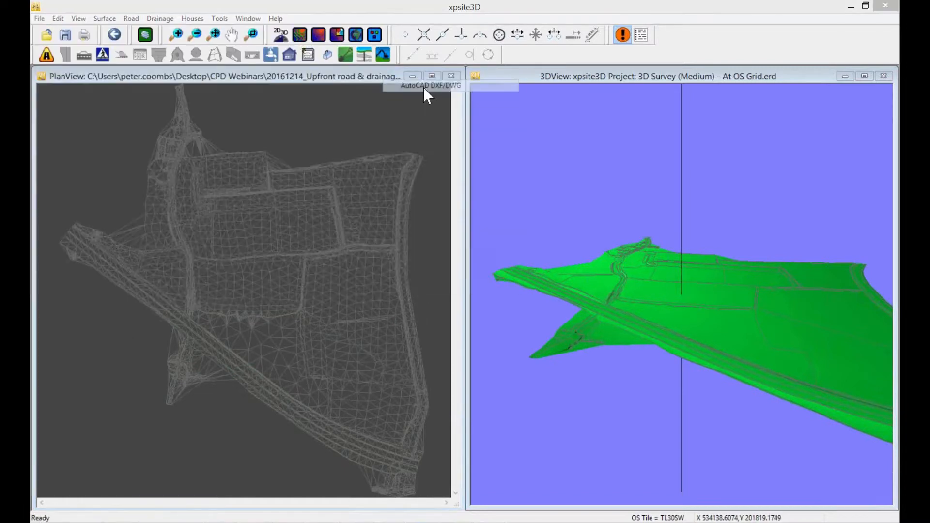
pyautogui.click(213, 219)
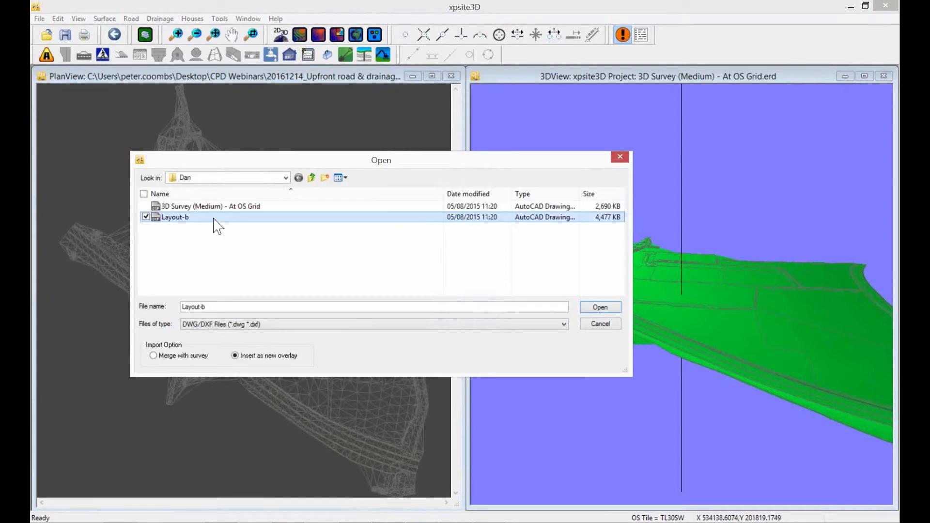
pyautogui.click(593, 310)
# - Set up a bounded volume with Surface-1 as proposed and "3D Survey (Medium) - At OS Grid.dxf" as existing
pyautogui.scroll(3, 284, 280)
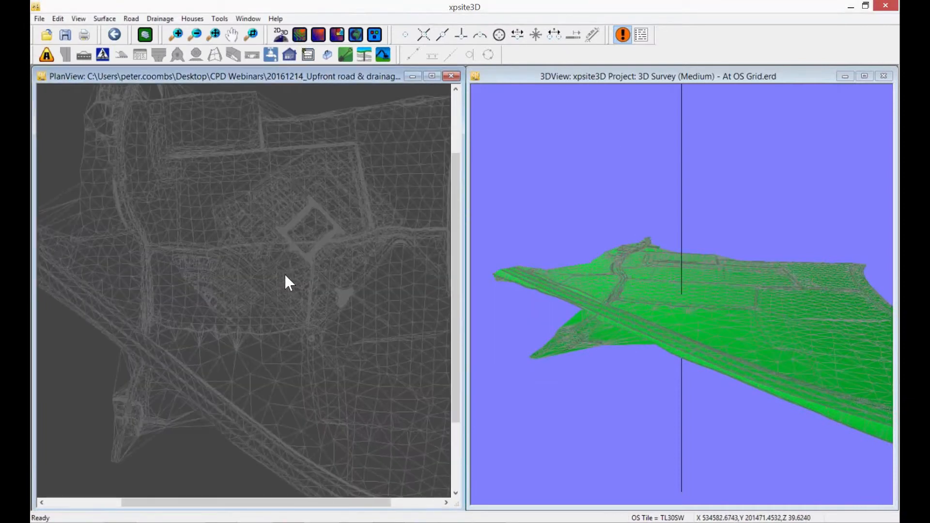
pyautogui.scroll(2, 283, 274)
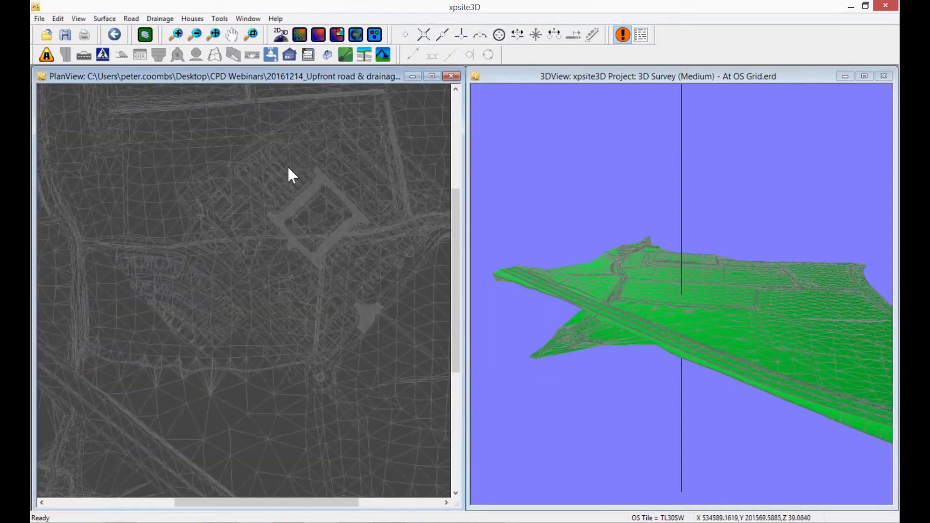
pyautogui.click(374, 35)
pyautogui.click(374, 35)
pyautogui.moveTo(289, 202); pyautogui.dragTo(255, 218, button='middle')
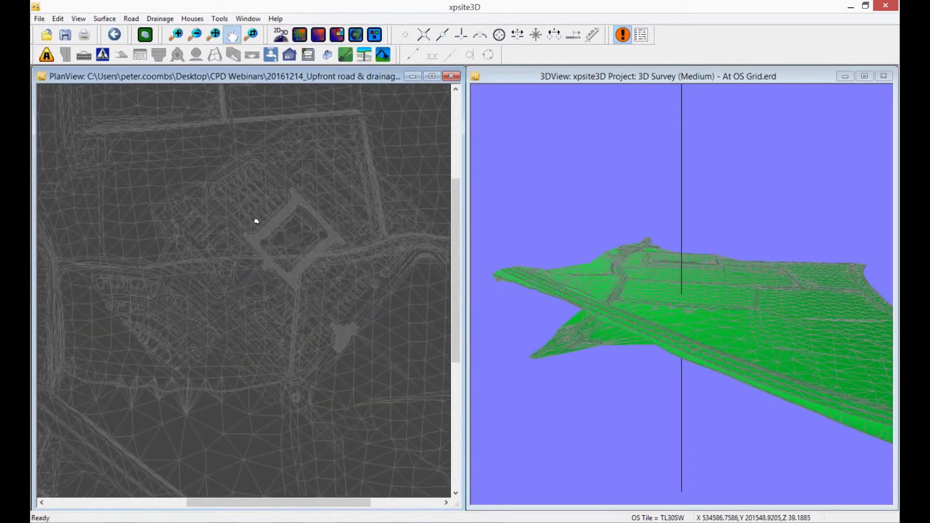
pyautogui.click(102, 20)
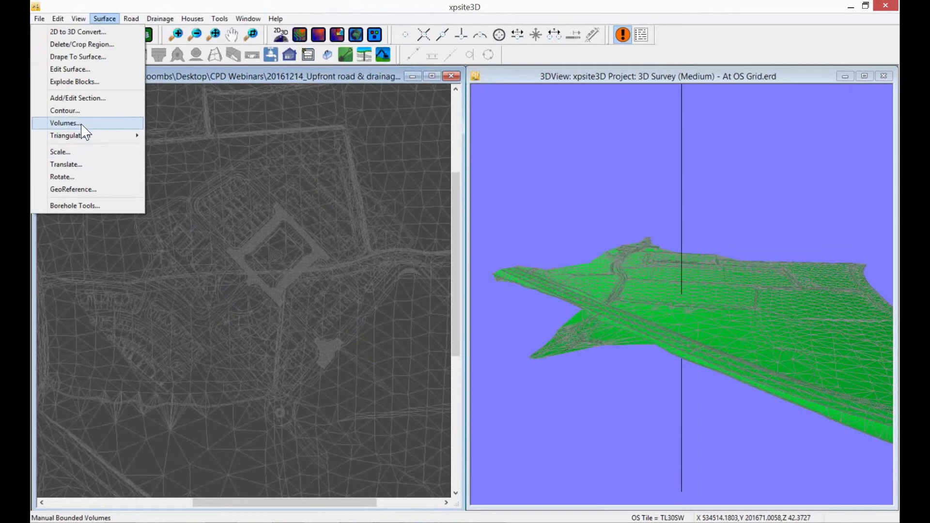
pyautogui.click(65, 124)
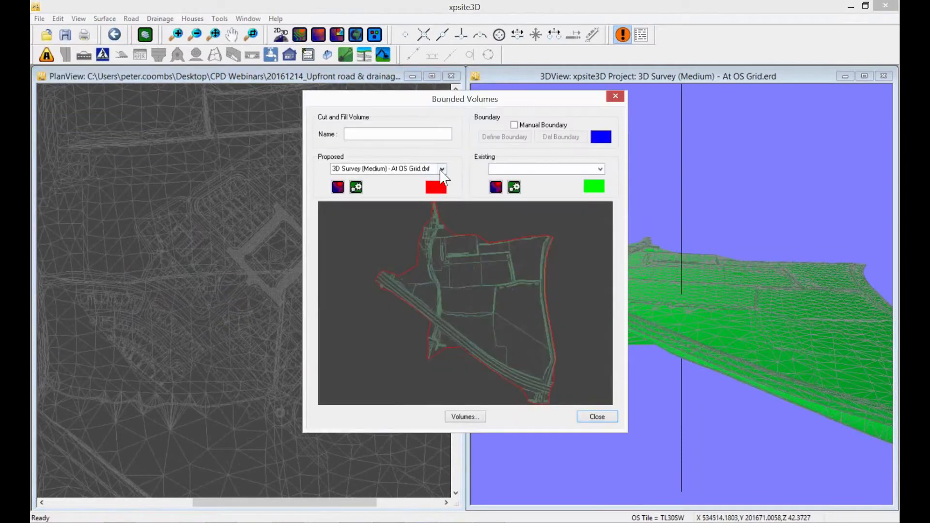
pyautogui.click(442, 169)
pyautogui.click(432, 193)
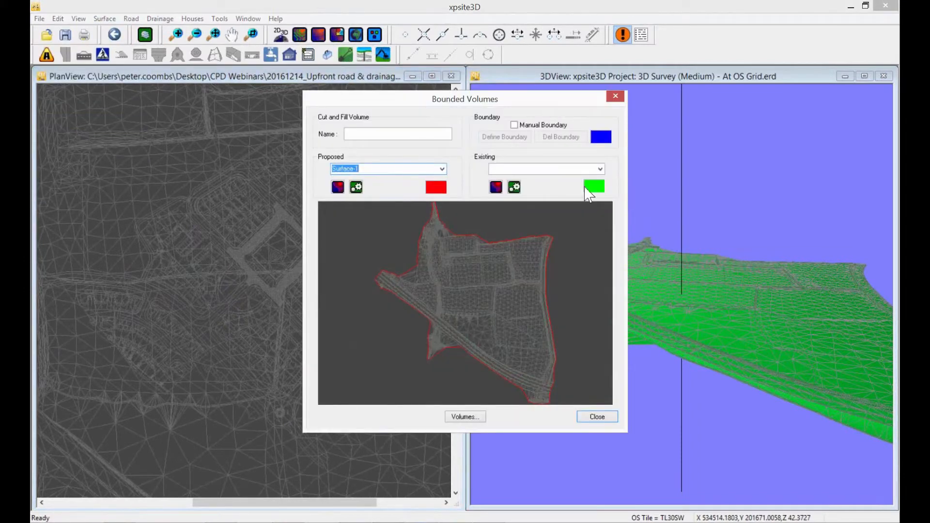
pyautogui.click(597, 171)
pyautogui.click(600, 170)
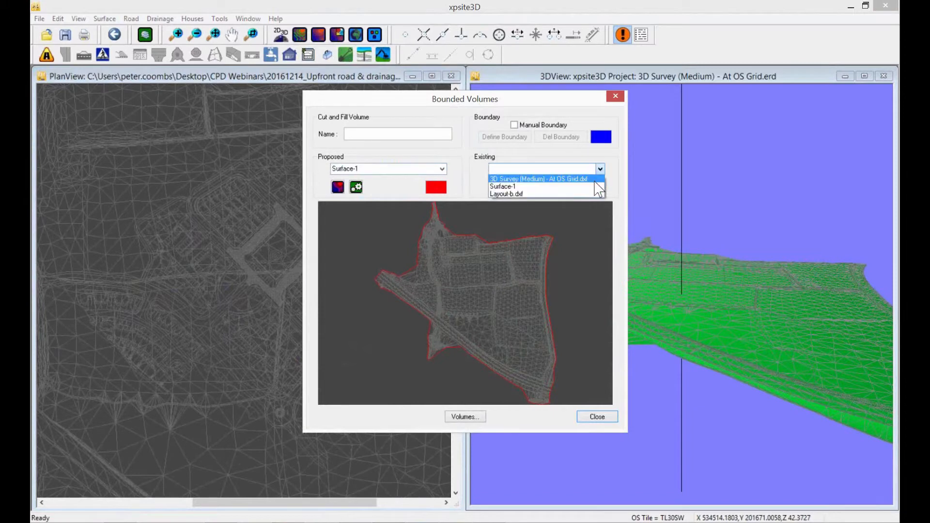
pyautogui.click(593, 180)
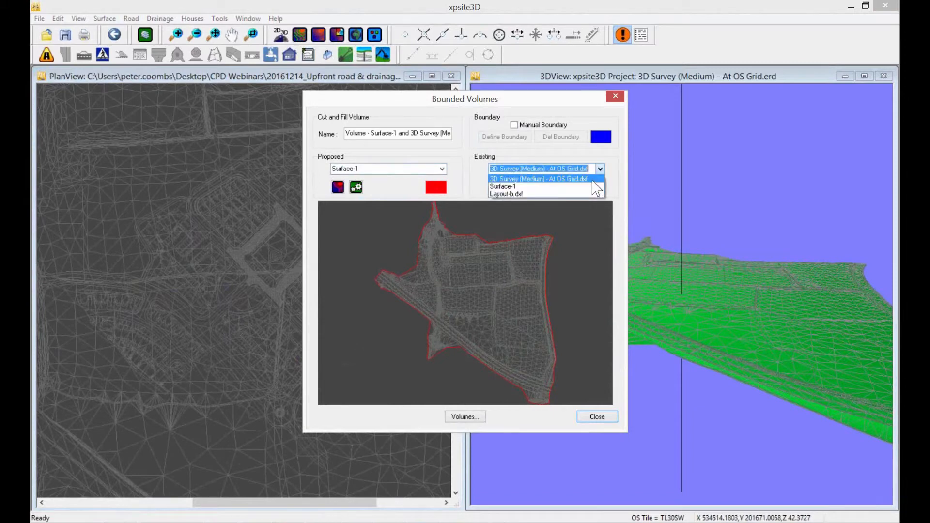
# - Define a manual boundary for the volume, tracing it around the development layout in the plan
pyautogui.click(514, 126)
pyautogui.click(513, 138)
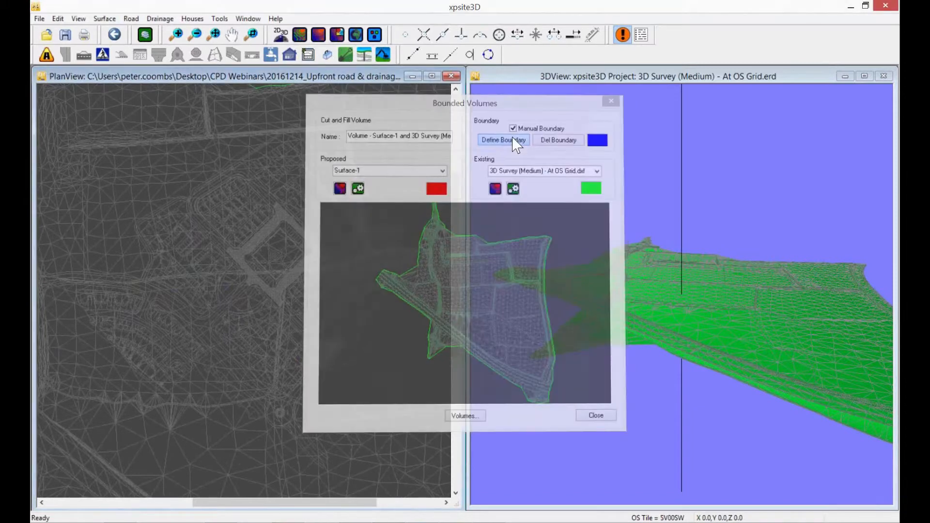
pyautogui.click(297, 116)
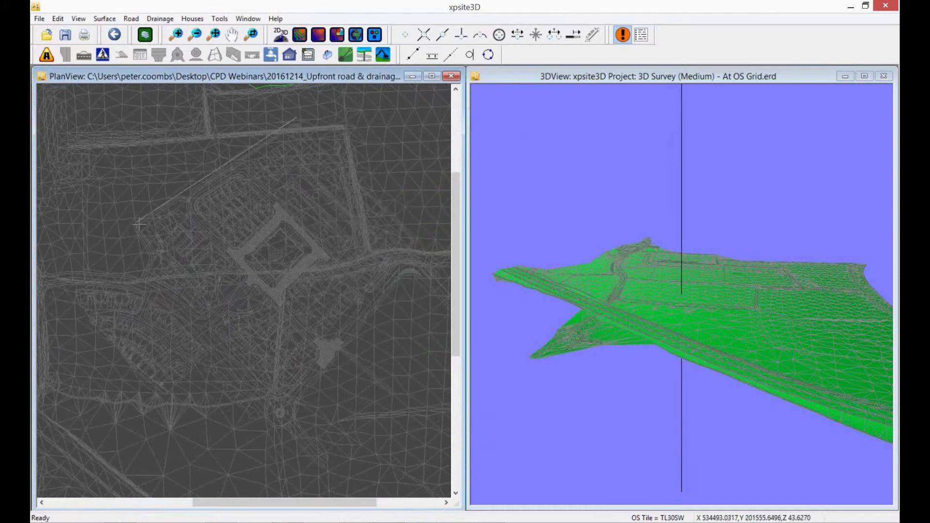
pyautogui.click(133, 217)
pyautogui.moveTo(71, 255); pyautogui.dragTo(153, 256, button='middle')
pyautogui.click(108, 259)
pyautogui.click(116, 315)
pyautogui.click(157, 294)
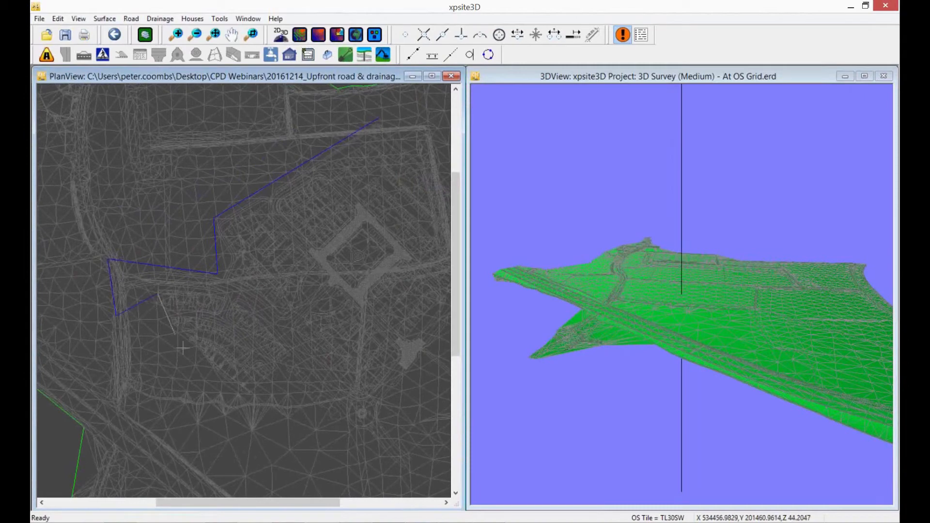
pyautogui.click(229, 391)
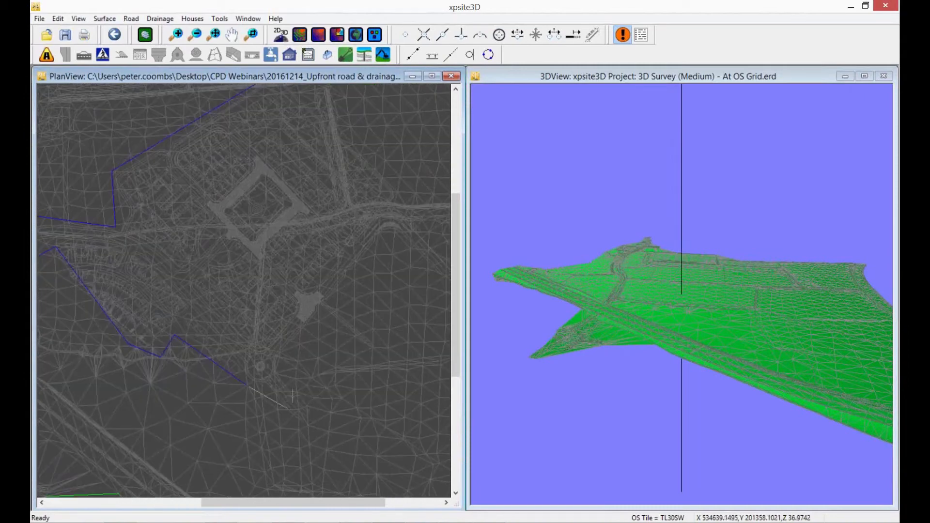
pyautogui.click(305, 377)
pyautogui.click(388, 231)
pyautogui.moveTo(419, 197); pyautogui.dragTo(289, 311, button='middle')
pyautogui.click(307, 384)
pyautogui.click(321, 355)
pyautogui.rightClick(213, 235)
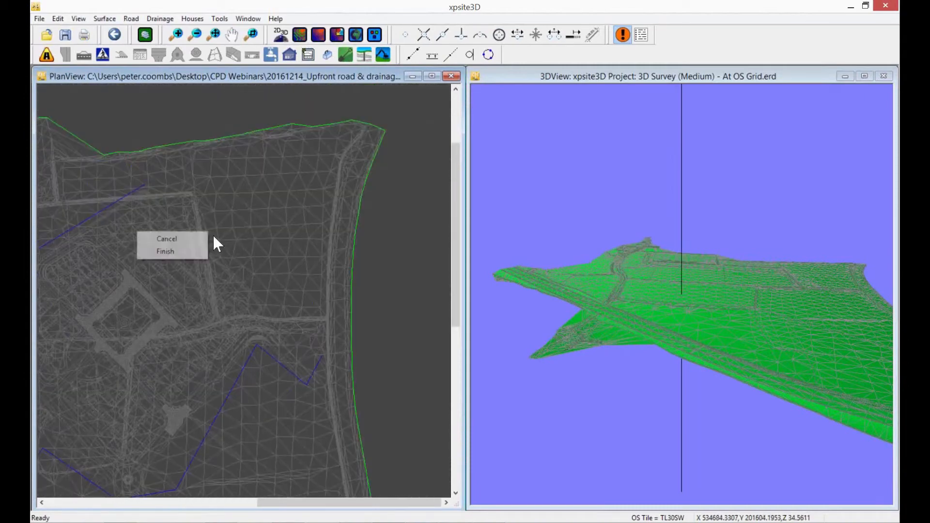
pyautogui.click(190, 254)
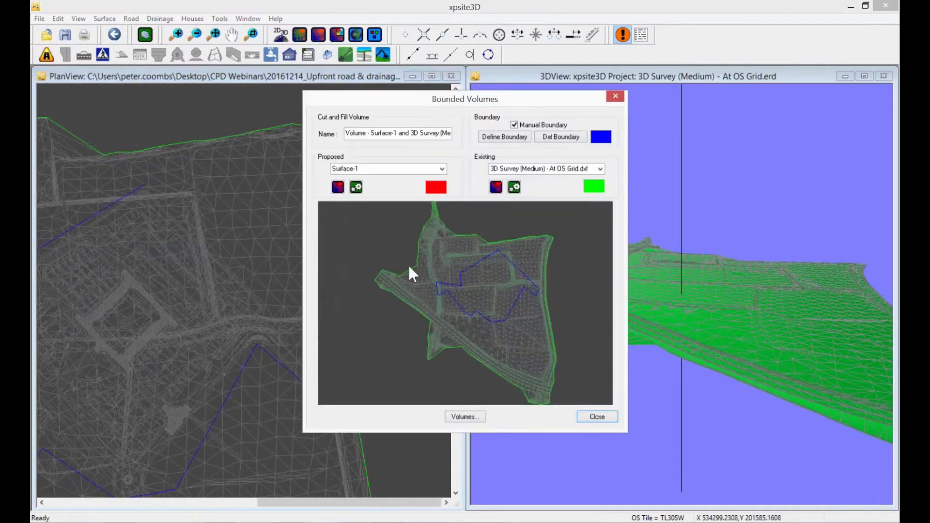
# - Calculate the cut and fill volumes within the boundary and save the volume model as "#Top soil"
pyautogui.click(456, 417)
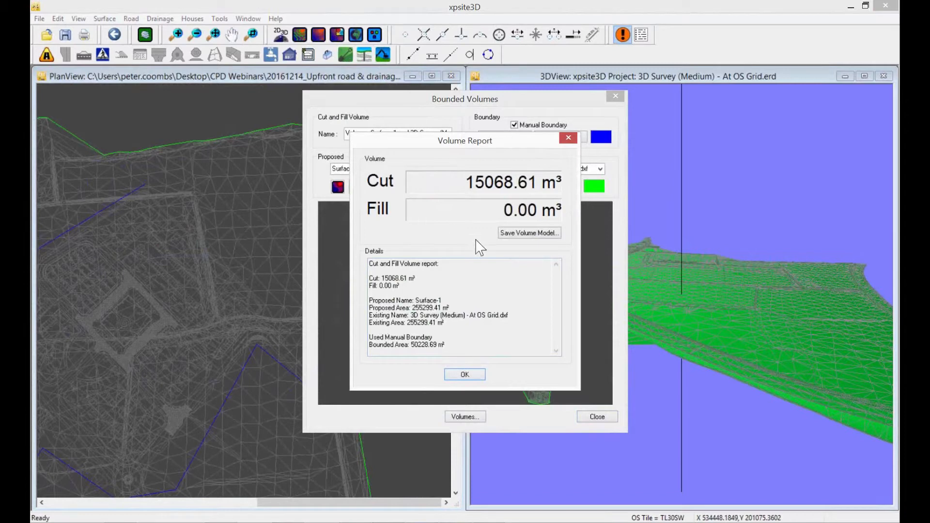
pyautogui.click(513, 234)
pyautogui.write('#Top soil')
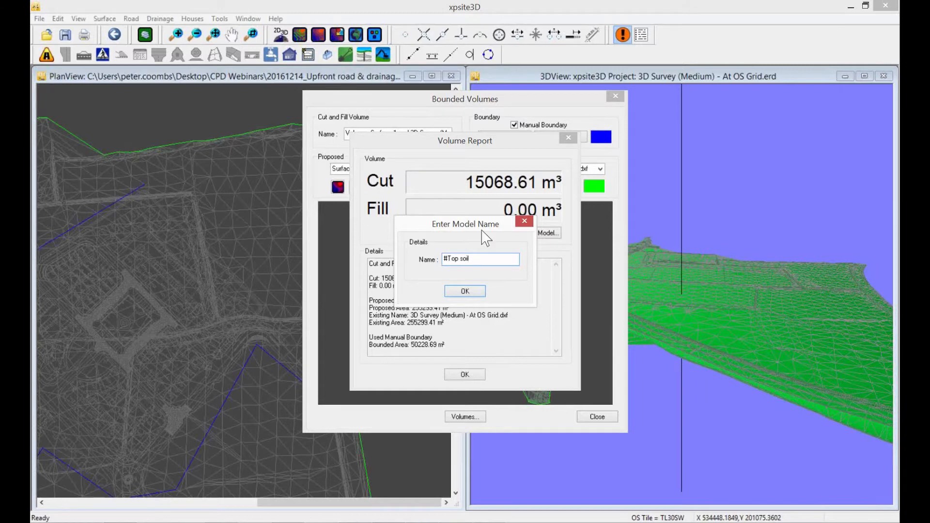
pyautogui.click(466, 291)
pyautogui.click(464, 375)
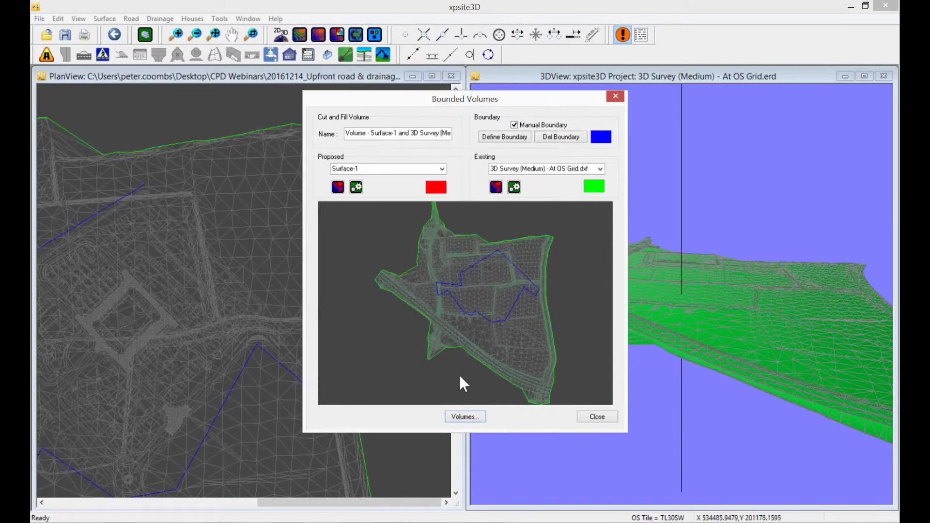
pyautogui.click(617, 97)
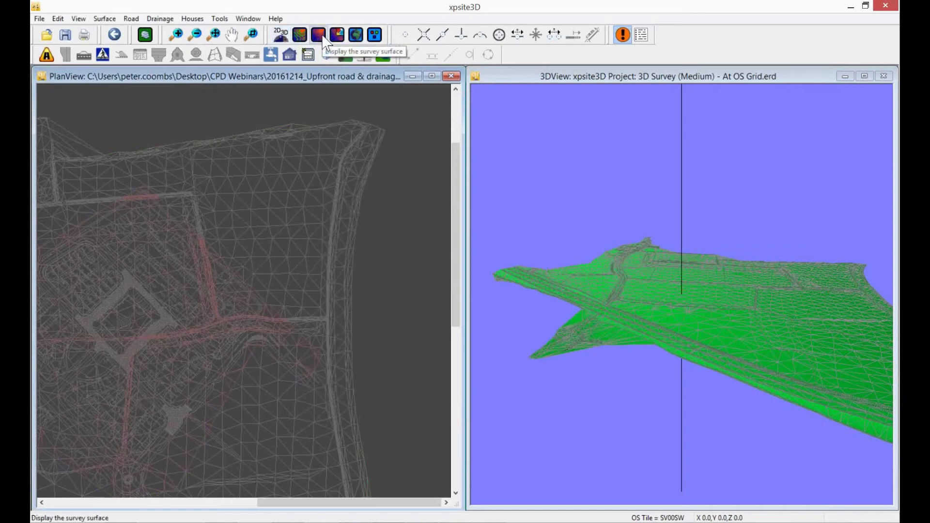
# - Display the "#Top soil" model surface with height bands in the Cut and Fill style and view it in plan
pyautogui.click(320, 37)
pyautogui.click(320, 37)
pyautogui.click(334, 37)
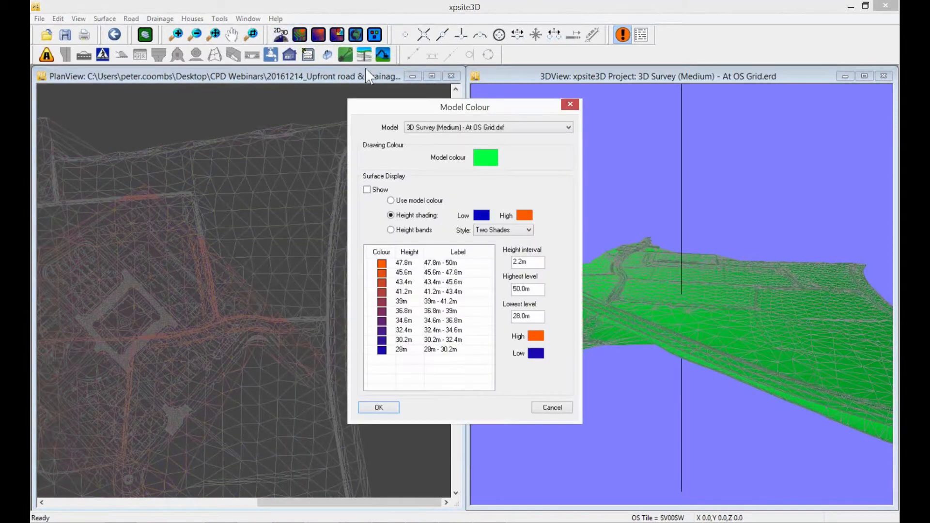
pyautogui.click(486, 128)
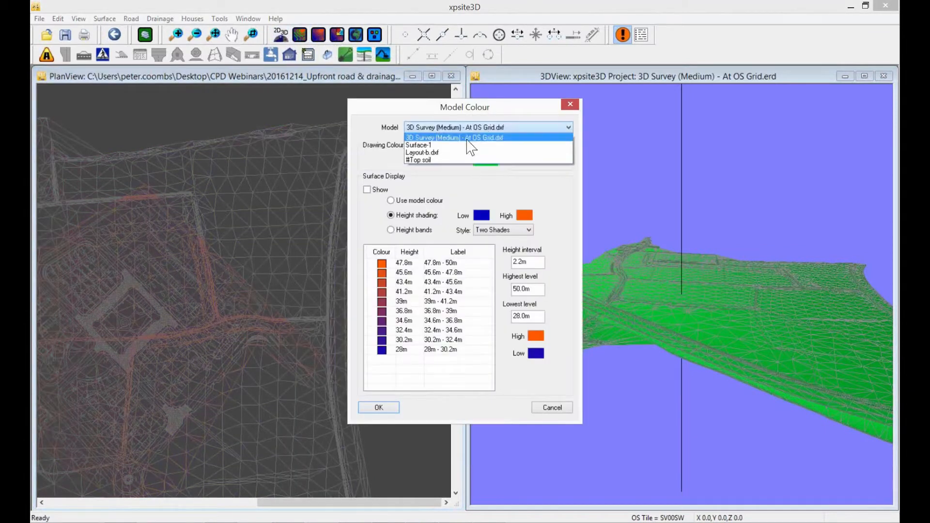
pyautogui.click(451, 160)
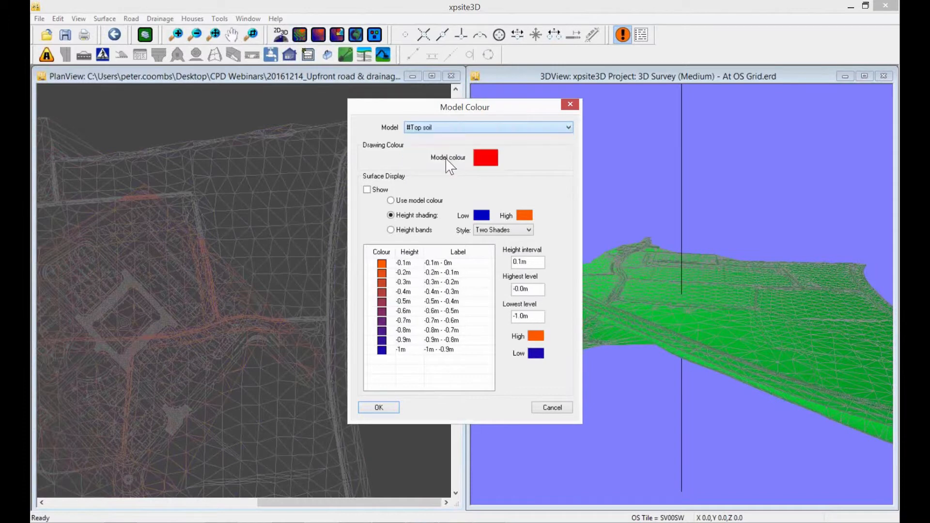
pyautogui.click(394, 230)
pyautogui.click(519, 233)
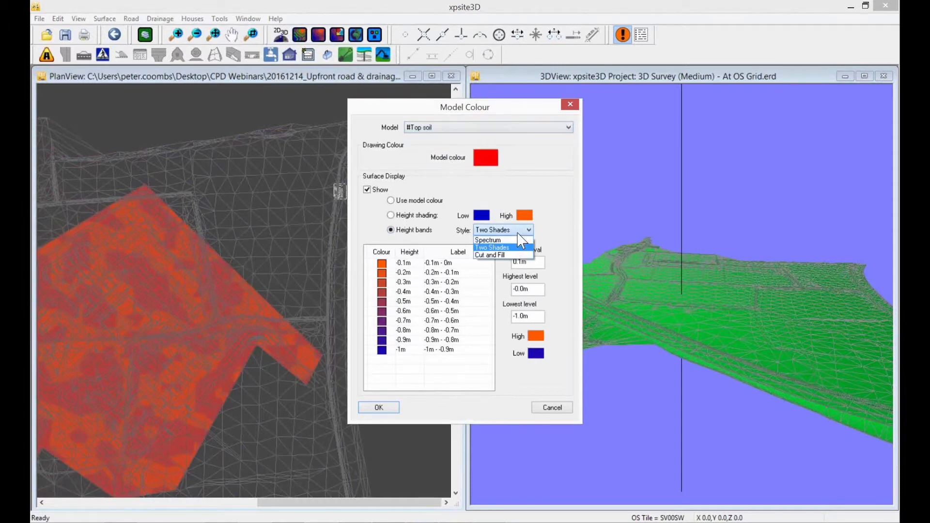
pyautogui.click(507, 255)
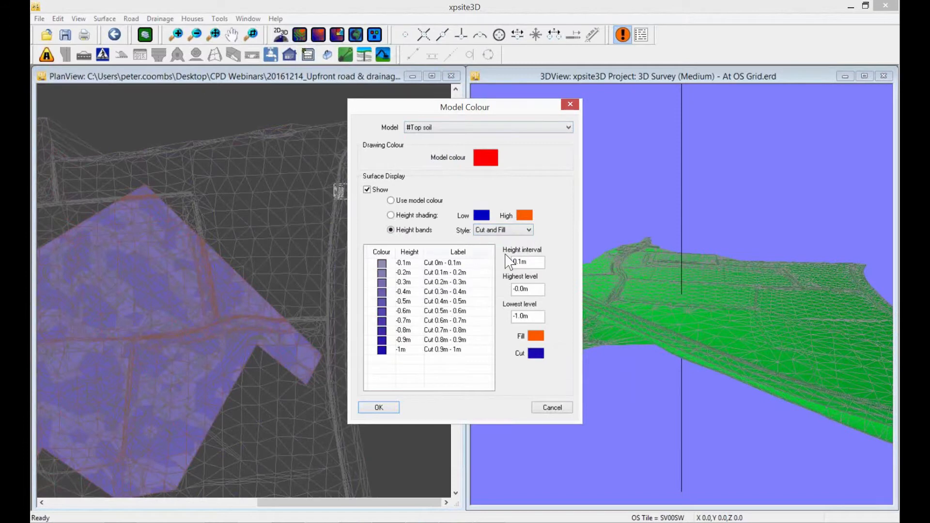
pyautogui.click(379, 407)
pyautogui.scroll(3, 266, 366)
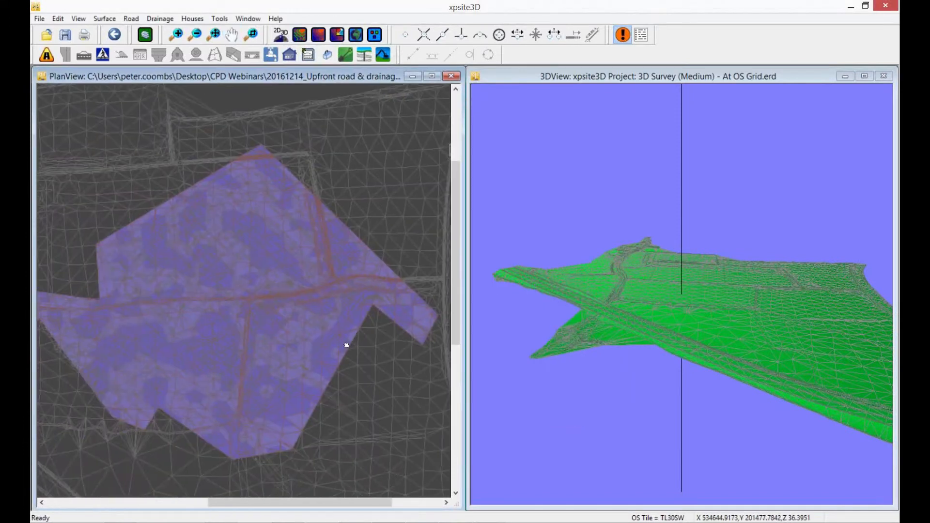
pyautogui.moveTo(346, 345); pyautogui.dragTo(309, 335, button='middle')
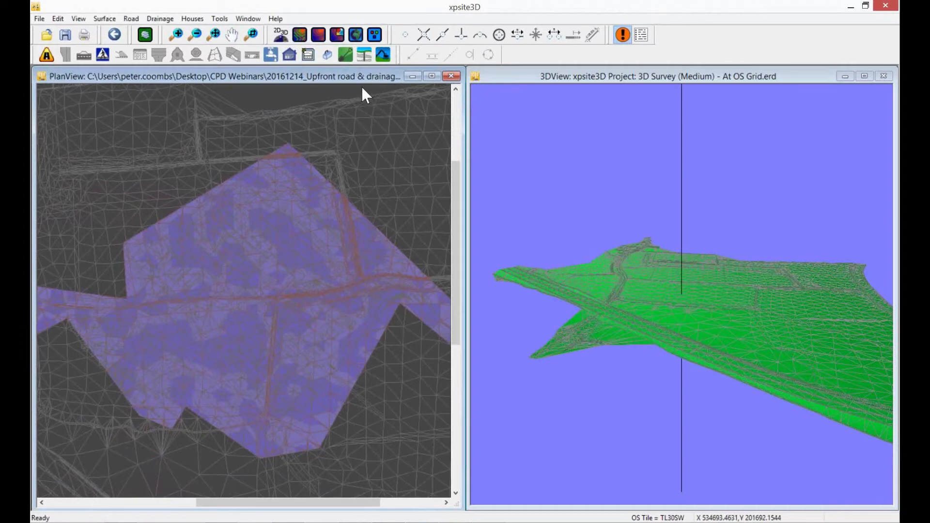
# - Close the survey project and open the project "1 - Basic roads down - Ready for drainage.erd"
pyautogui.click(451, 77)
pyautogui.click(492, 293)
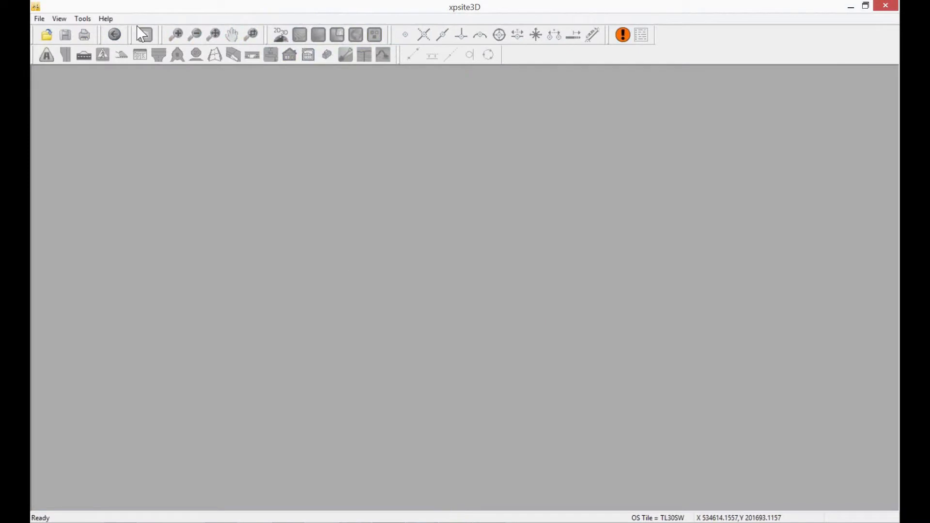
pyautogui.click(40, 18)
pyautogui.click(58, 32)
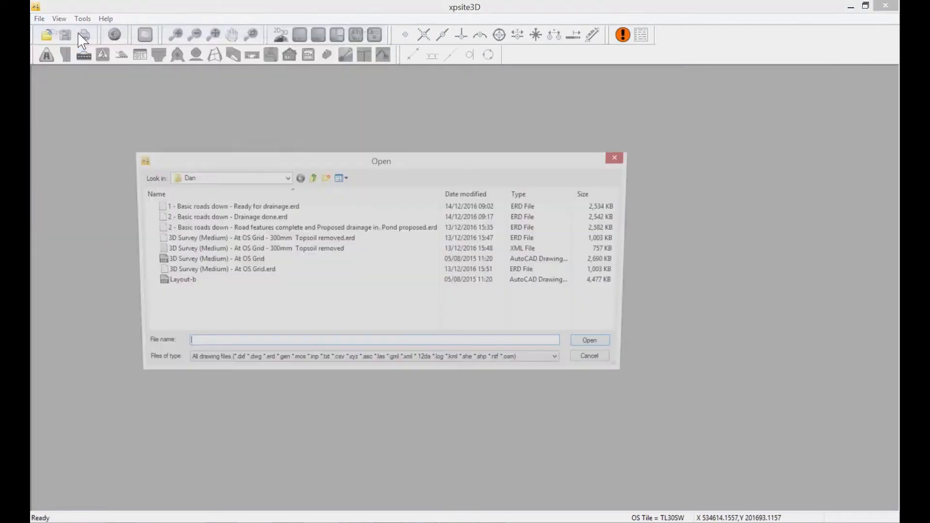
pyautogui.click(256, 207)
pyautogui.click(607, 347)
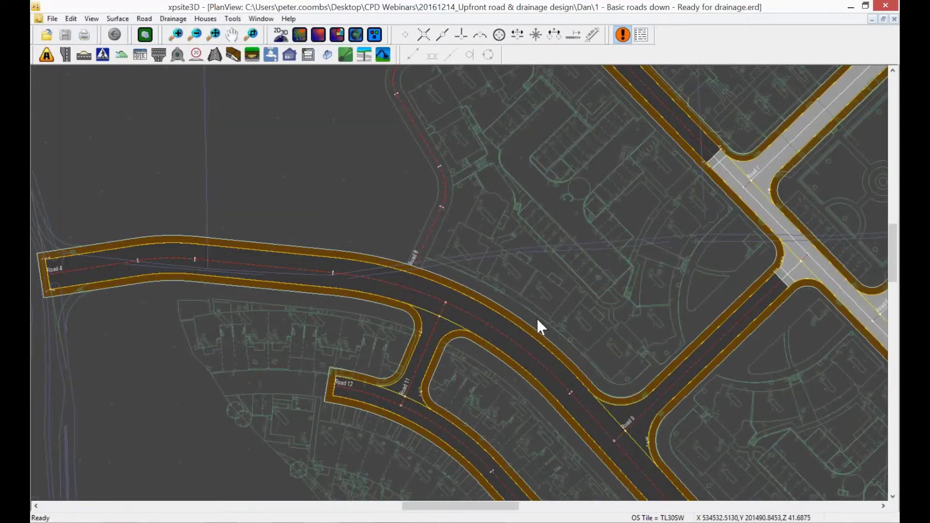
pyautogui.scroll(-3, 499, 293)
pyautogui.scroll(1, 356, 274)
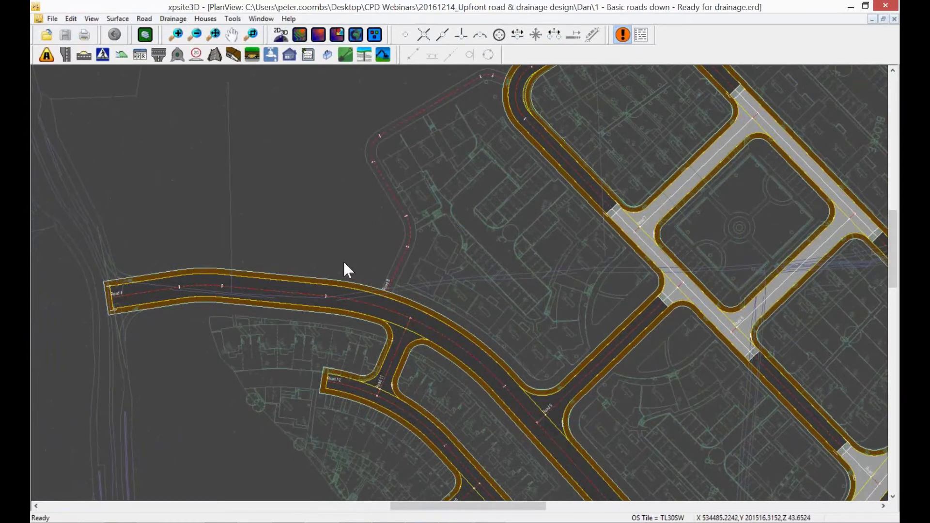
# - Start a new drainage run near the open end of Road 4 and place manholes along the main road to just before the roundabout
pyautogui.click(269, 54)
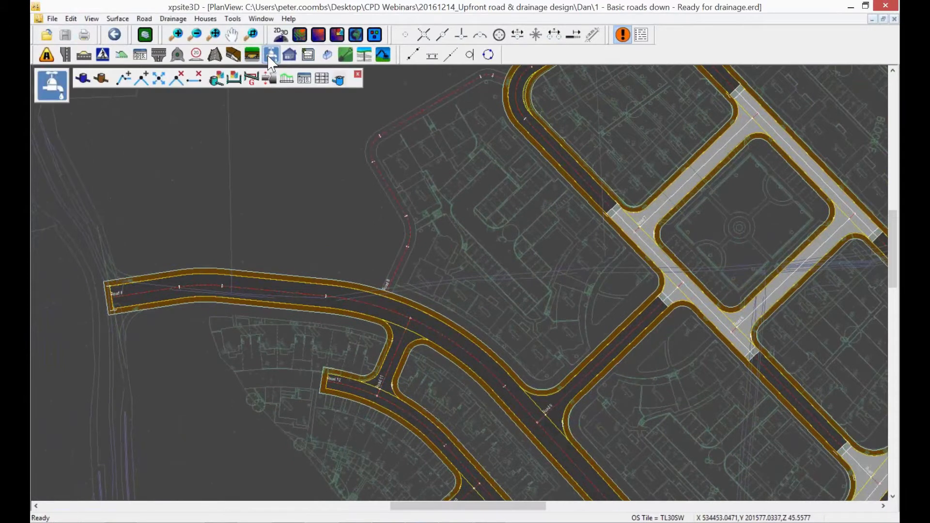
pyautogui.click(123, 78)
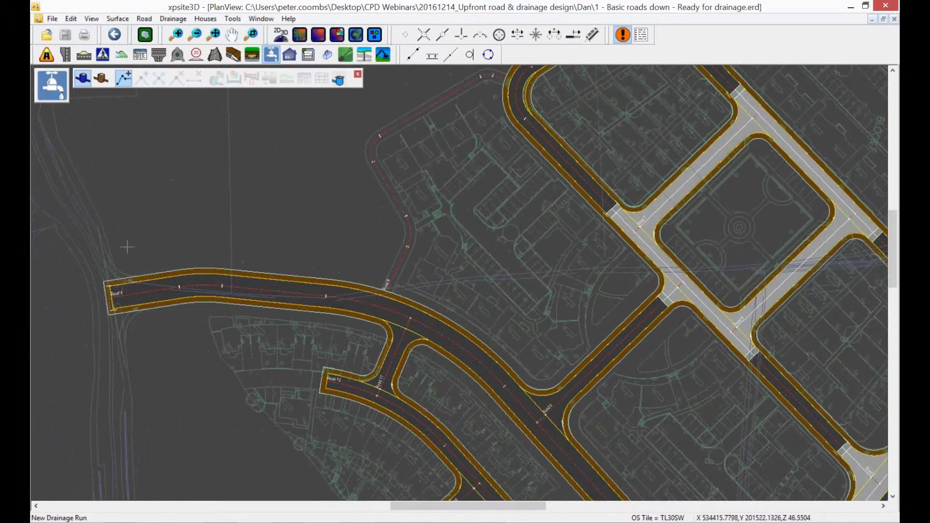
pyautogui.click(138, 293)
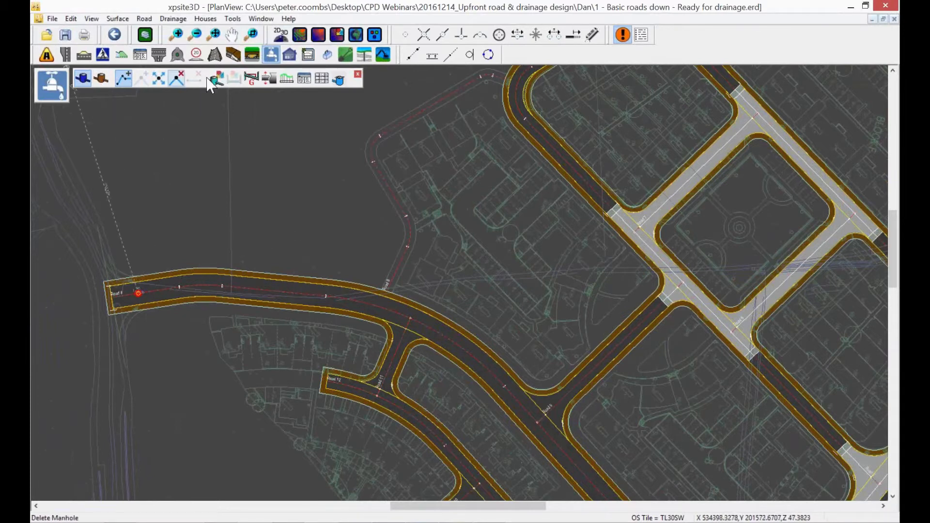
pyautogui.click(311, 291)
pyautogui.moveTo(307, 305); pyautogui.dragTo(181, 273, button='middle')
pyautogui.click(351, 326)
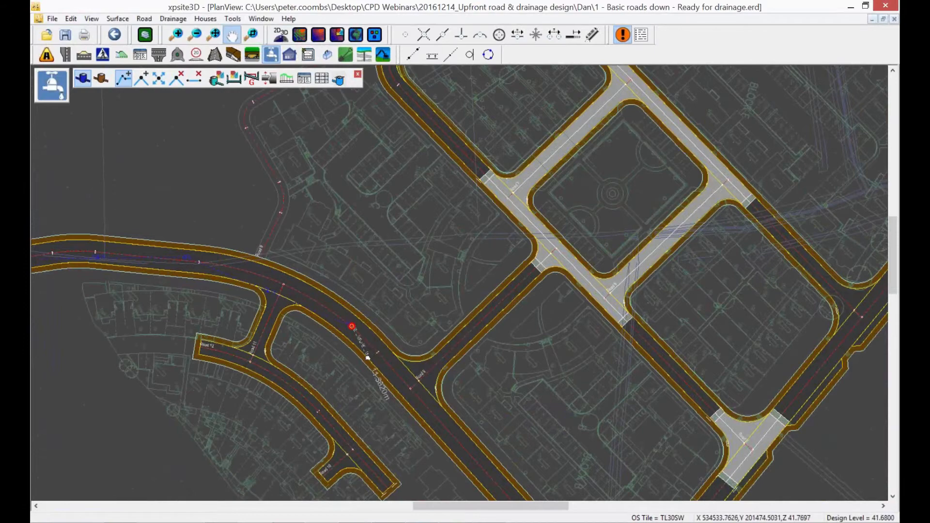
pyautogui.moveTo(367, 358); pyautogui.dragTo(214, 253, button='middle')
pyautogui.click(296, 326)
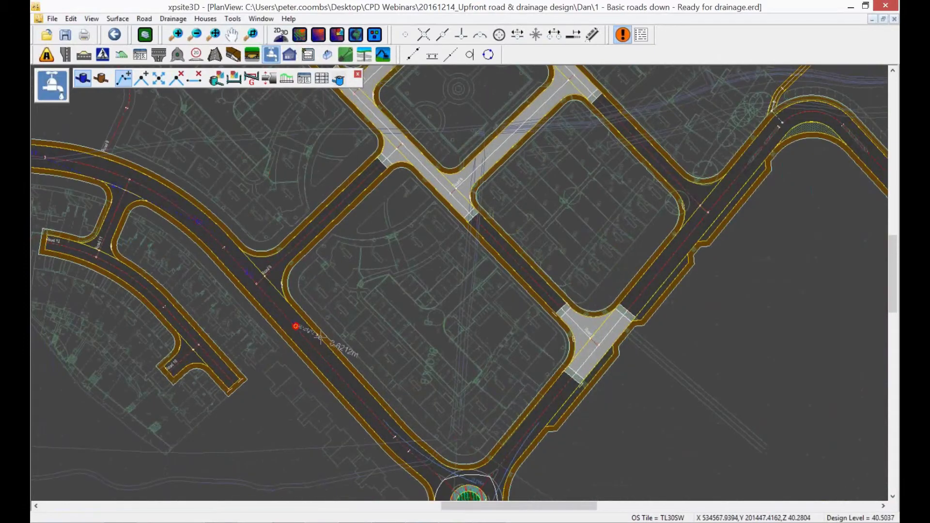
pyautogui.moveTo(411, 450); pyautogui.dragTo(359, 361, button='middle')
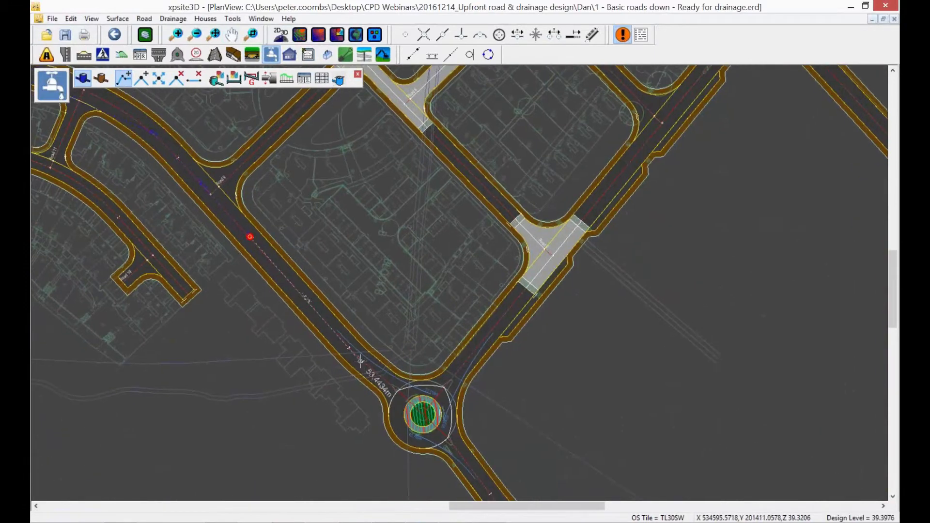
pyautogui.click(360, 360)
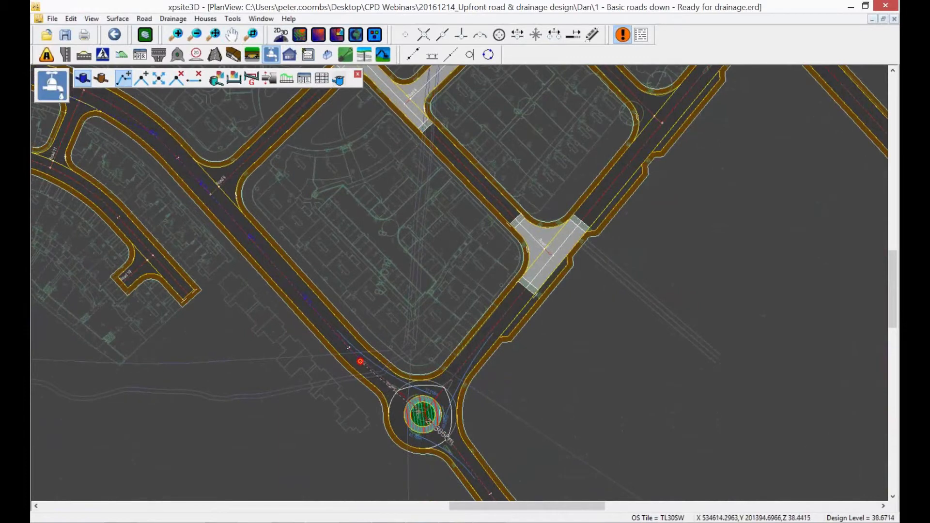
# - Continue the run with manholes past the paved junction, around the road bend and out to an outfall beside the road, and finish it
pyautogui.click(548, 255)
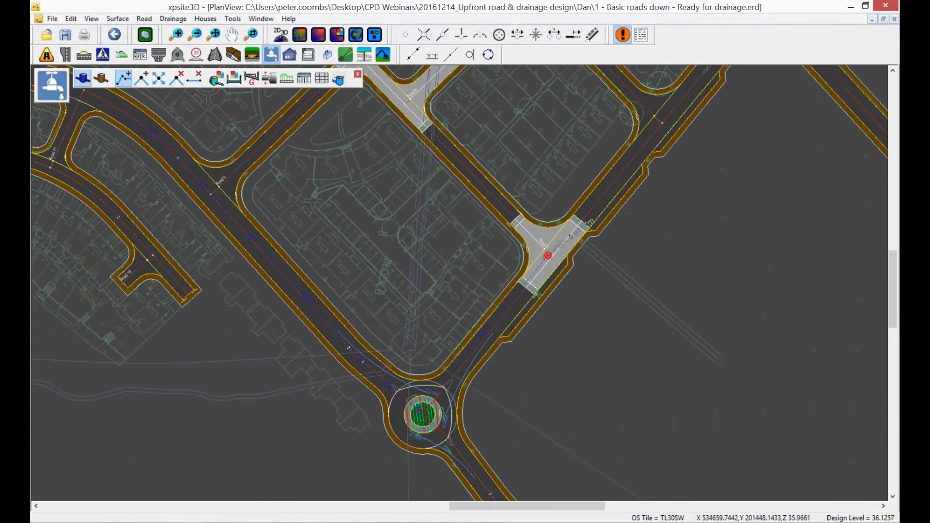
pyautogui.moveTo(612, 185); pyautogui.dragTo(486, 320, button='middle')
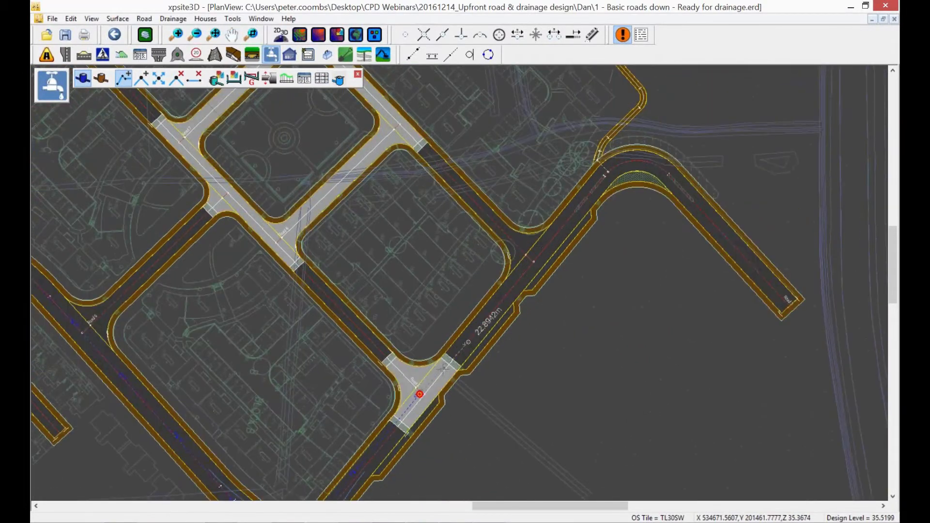
pyautogui.click(533, 260)
pyautogui.moveTo(572, 194); pyautogui.dragTo(443, 276, button='middle')
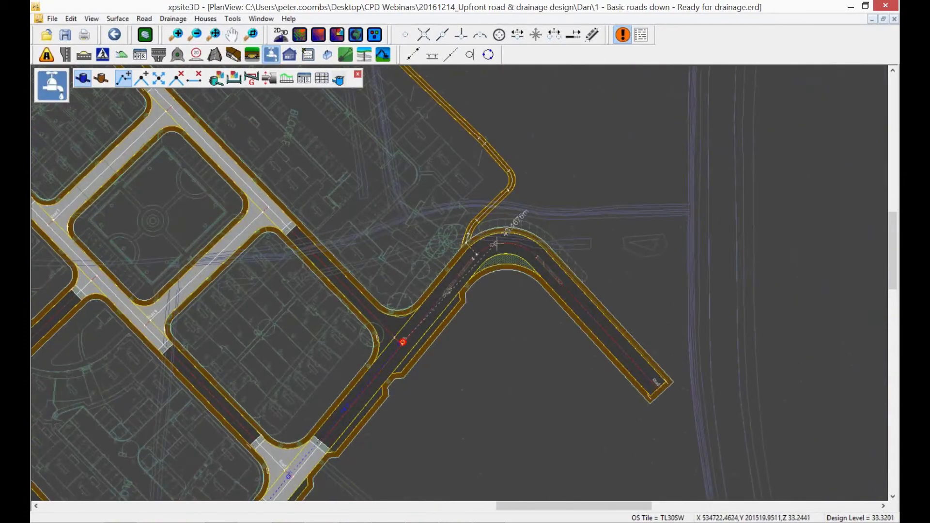
pyautogui.click(496, 244)
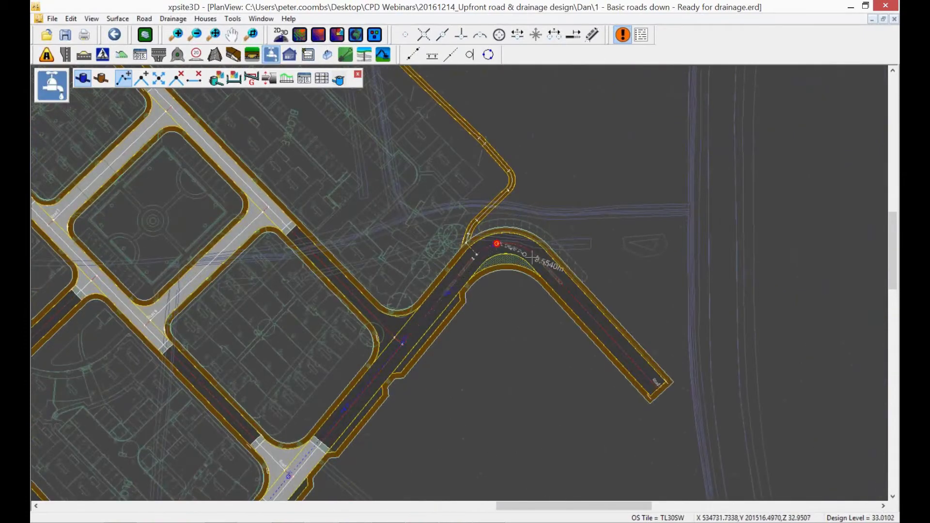
pyautogui.click(579, 294)
pyautogui.click(660, 292)
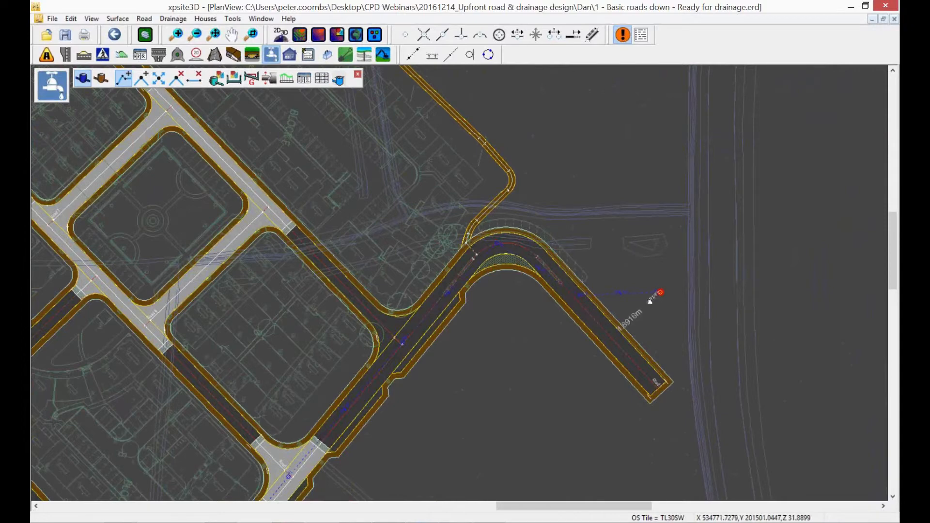
pyautogui.moveTo(650, 302); pyautogui.dragTo(581, 323, button='middle')
pyautogui.rightClick(544, 320)
pyautogui.click(519, 347)
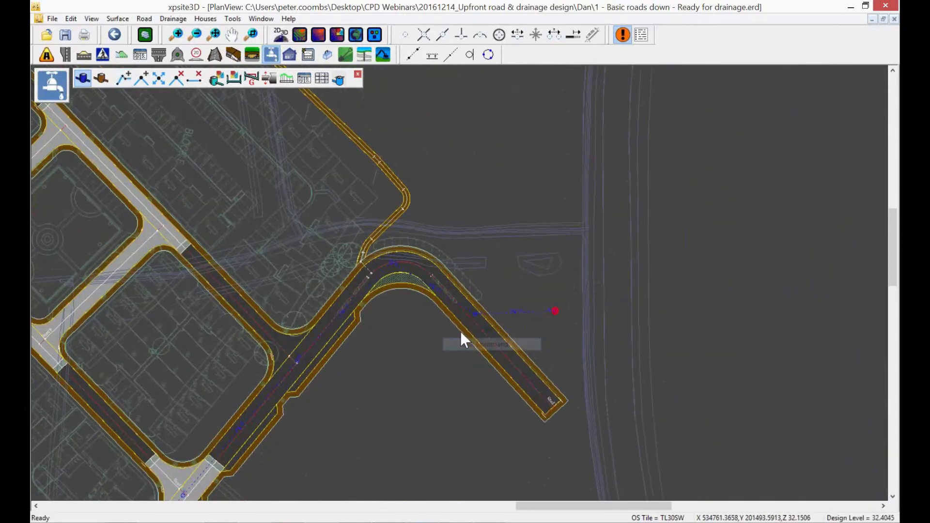
# - Draw a branch drainage run from the paved junctions beside the central square down the side road, connecting to the main run's junction manhole
pyautogui.moveTo(286, 300); pyautogui.dragTo(474, 405, button='middle')
pyautogui.click(124, 78)
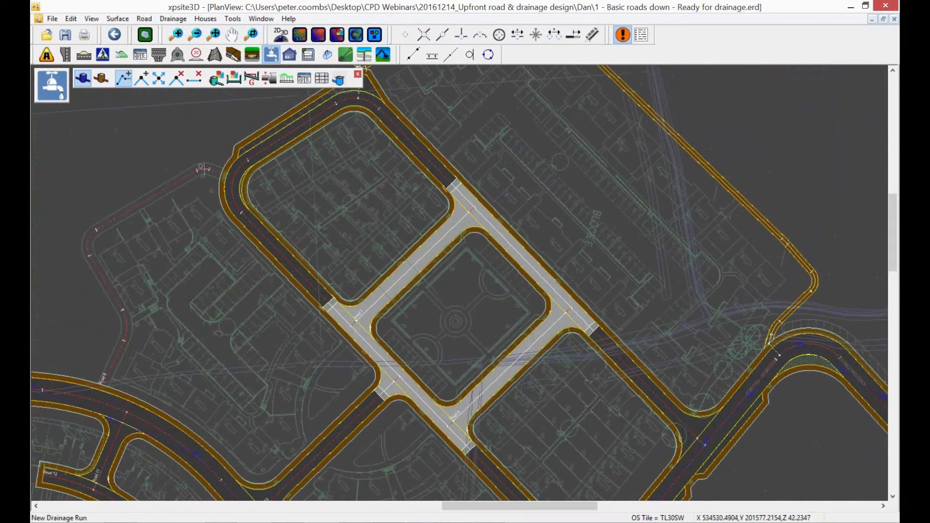
pyautogui.moveTo(472, 244); pyautogui.dragTo(300, 180, button='middle')
pyautogui.click(299, 144)
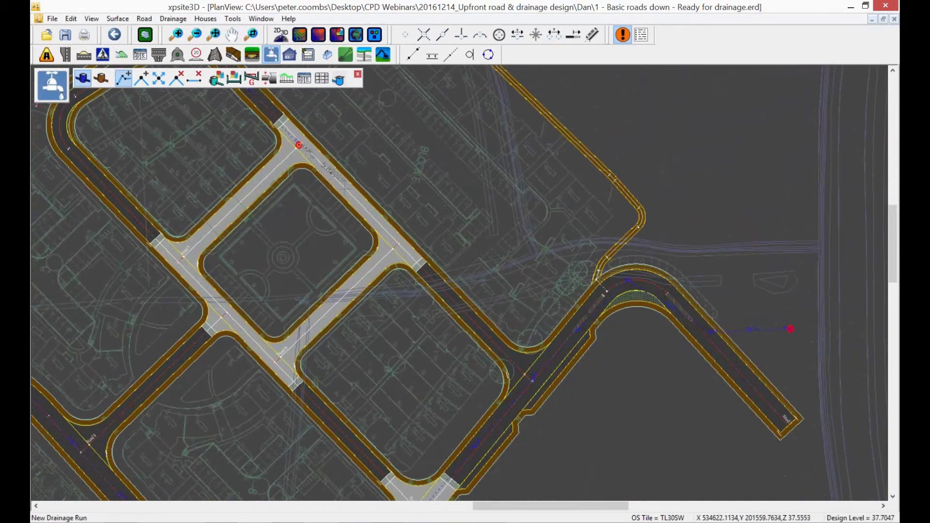
pyautogui.click(395, 248)
pyautogui.moveTo(429, 294); pyautogui.dragTo(345, 259, button='middle')
pyautogui.scroll(5, 419, 327)
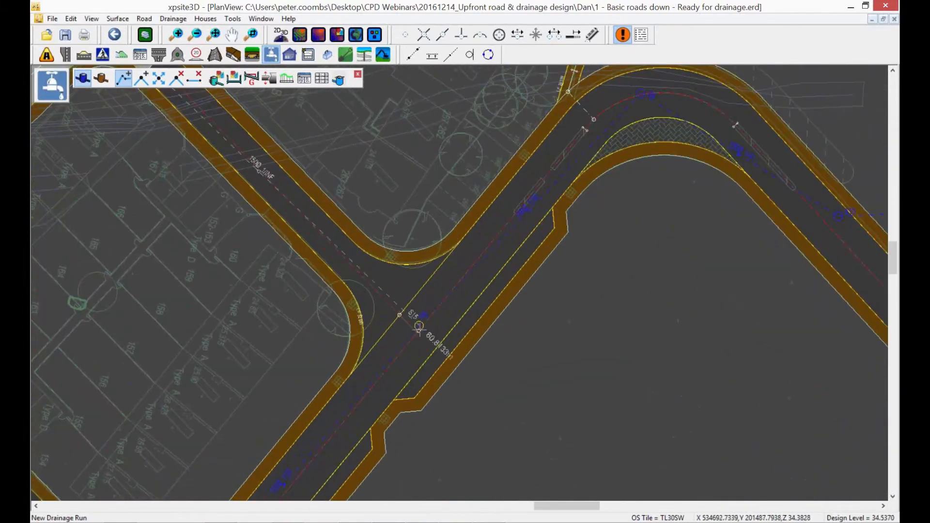
pyautogui.click(419, 327)
pyautogui.rightClick(473, 321)
pyautogui.click(441, 342)
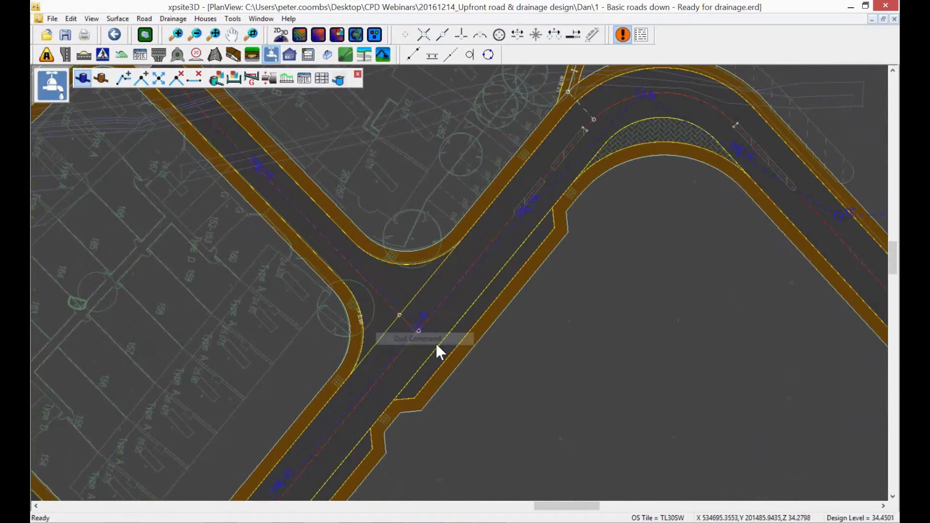
# - Mark the end manhole of the main drainage run, beside the road past the bend, as an outfall in its manhole properties
pyautogui.scroll(-5, 443, 274)
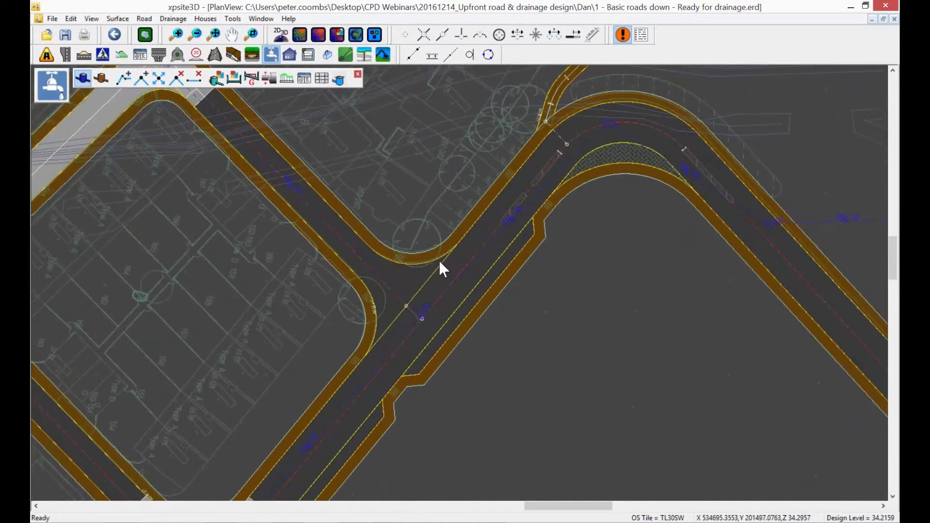
pyautogui.moveTo(407, 254); pyautogui.dragTo(256, 259, button='middle')
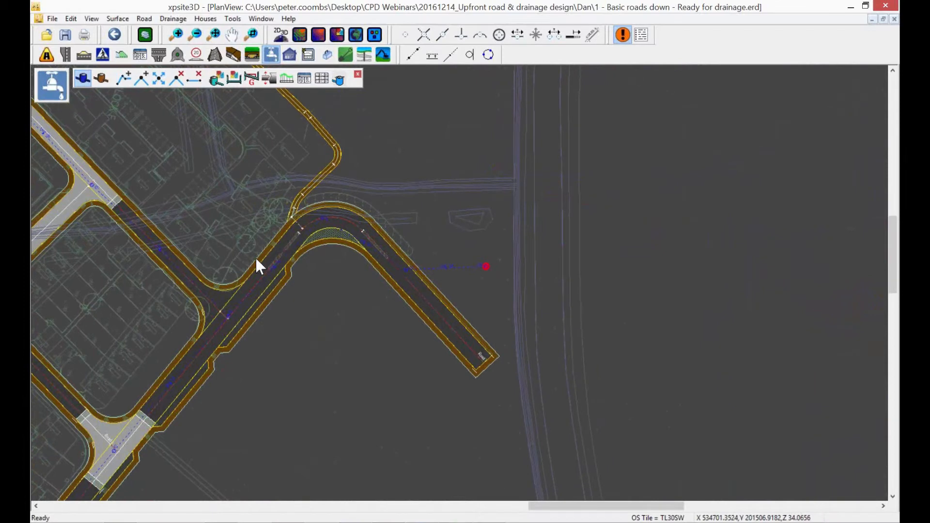
pyautogui.click(216, 80)
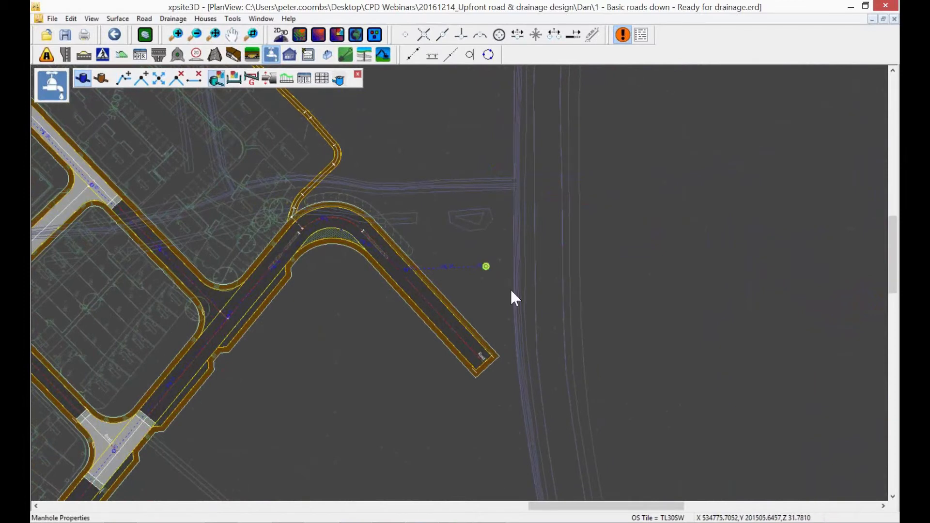
pyautogui.click(490, 267)
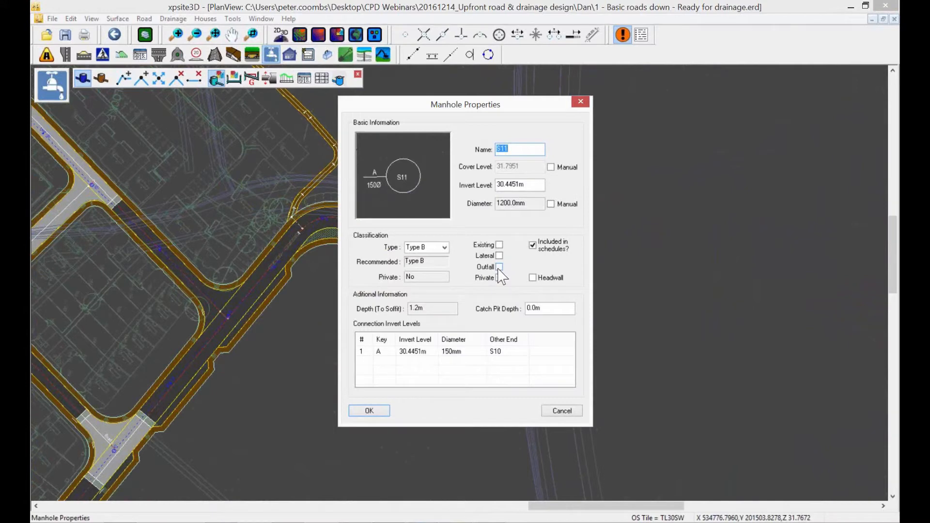
pyautogui.click(499, 267)
pyautogui.click(369, 412)
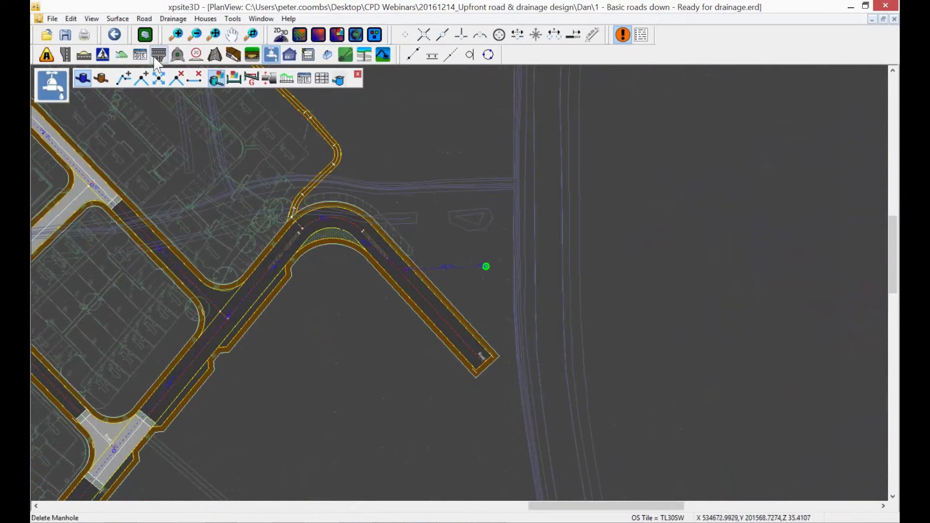
# - Preview Surface Network 1 for export as a Microdrainage Project (*.mdx), and close the network list without exporting
pyautogui.click(52, 18)
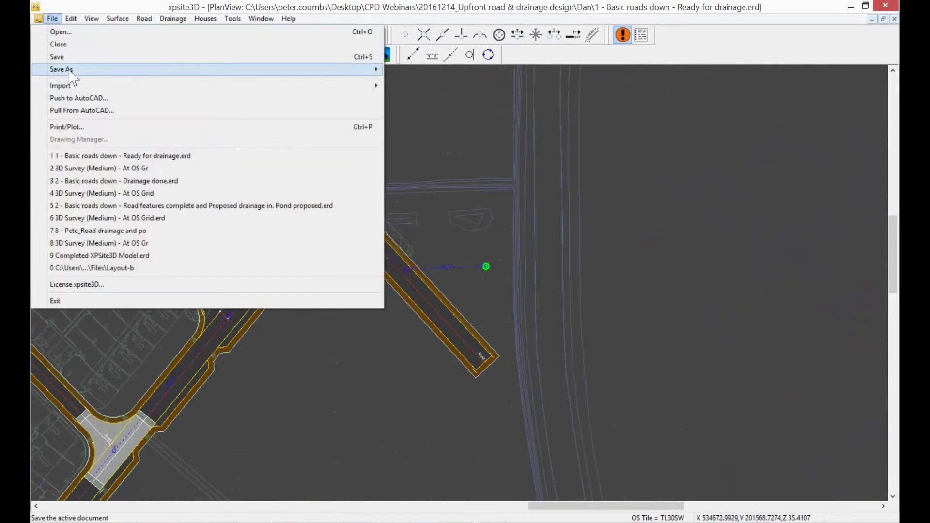
pyautogui.moveTo(73, 71)
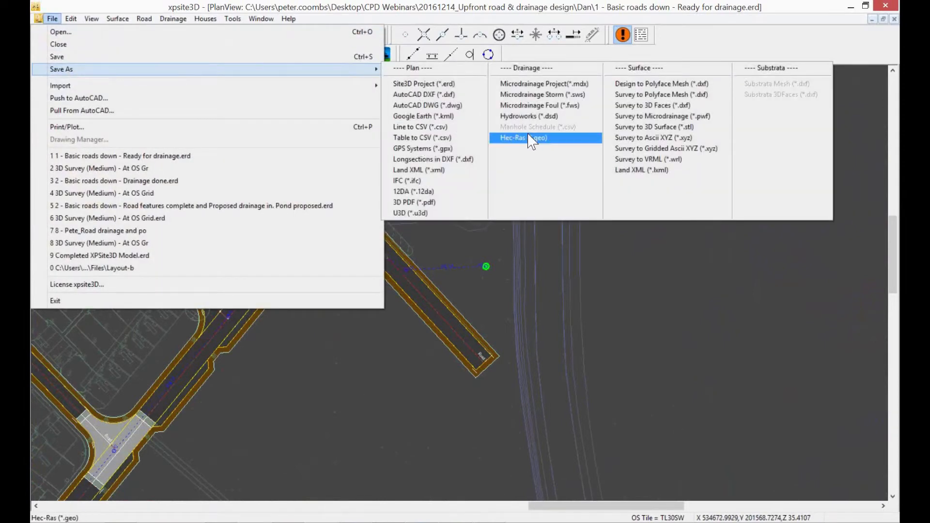
pyautogui.click(535, 84)
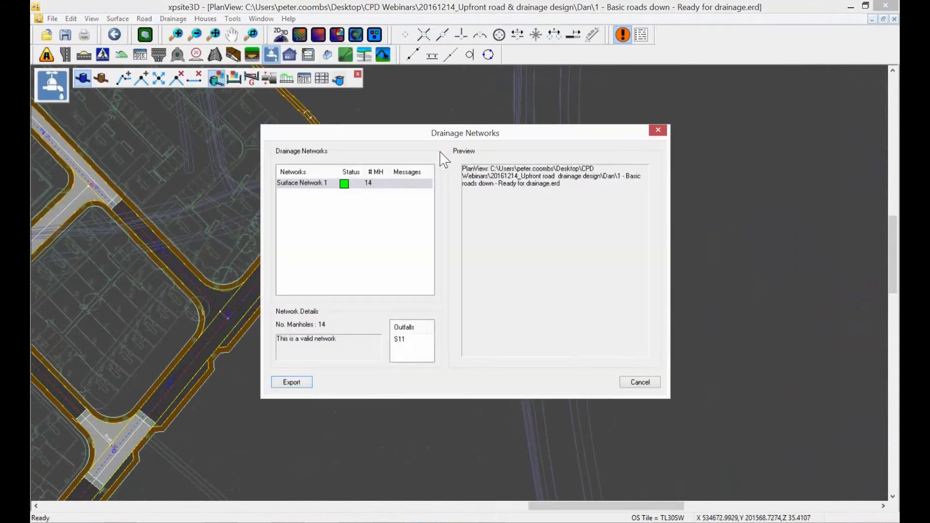
pyautogui.click(309, 184)
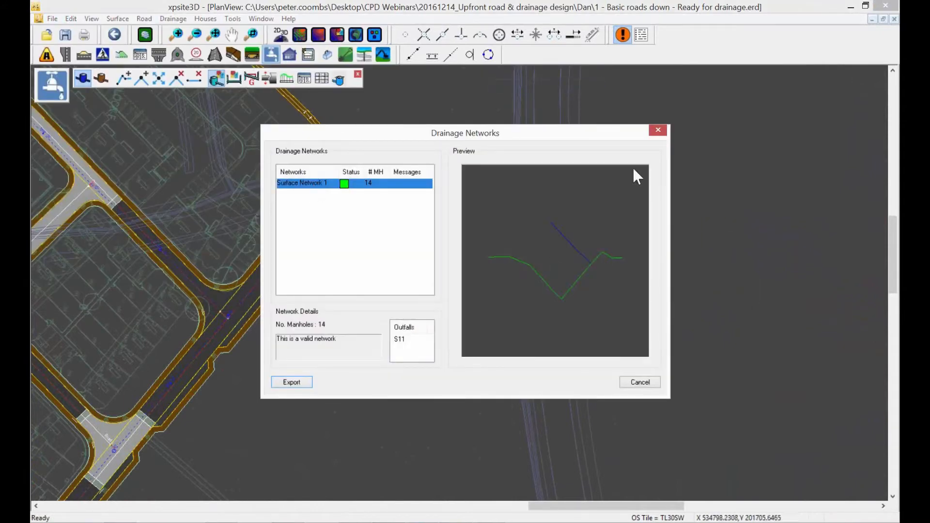
pyautogui.click(658, 130)
# - Open the project "2 - Basic roads down - Drainage done.erd"
pyautogui.click(51, 18)
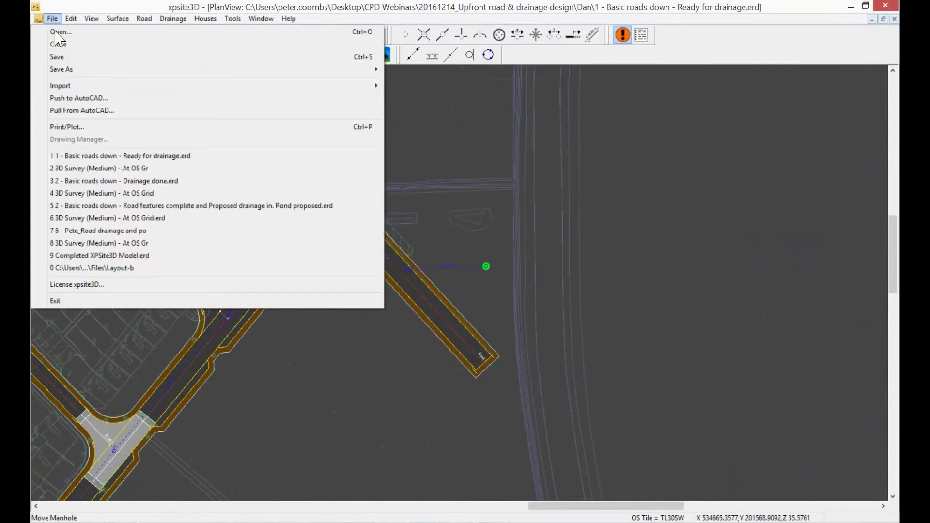
pyautogui.click(58, 32)
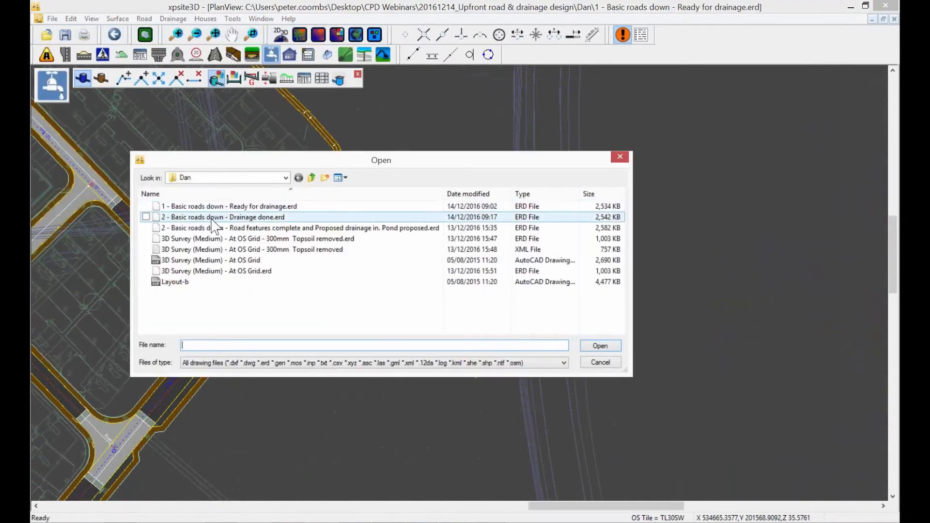
pyautogui.click(215, 217)
pyautogui.click(600, 346)
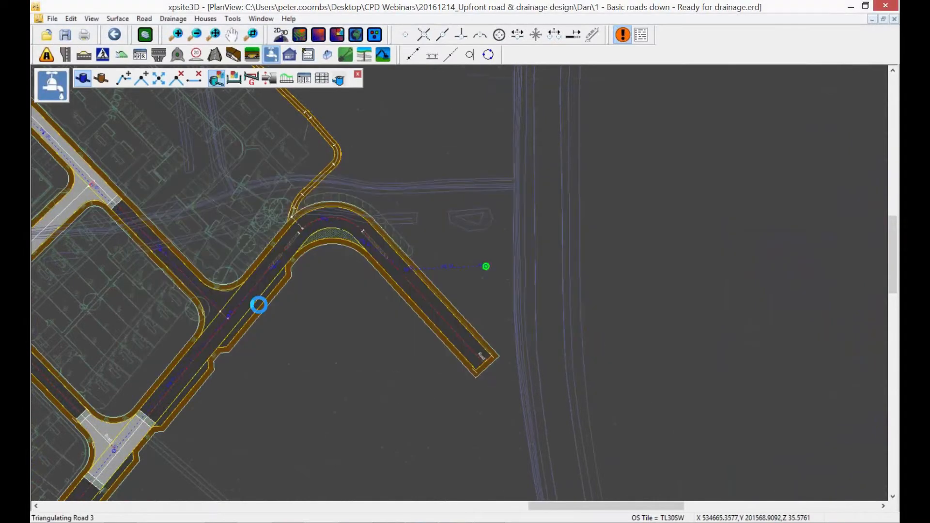
# - Set the kerb height of Road 4 to 225 mm in its channels, kerbs and footways settings
pyautogui.scroll(-1, 307, 275)
pyautogui.moveTo(307, 275); pyautogui.dragTo(146, 285, button='middle')
pyautogui.scroll(-1, 200, 285)
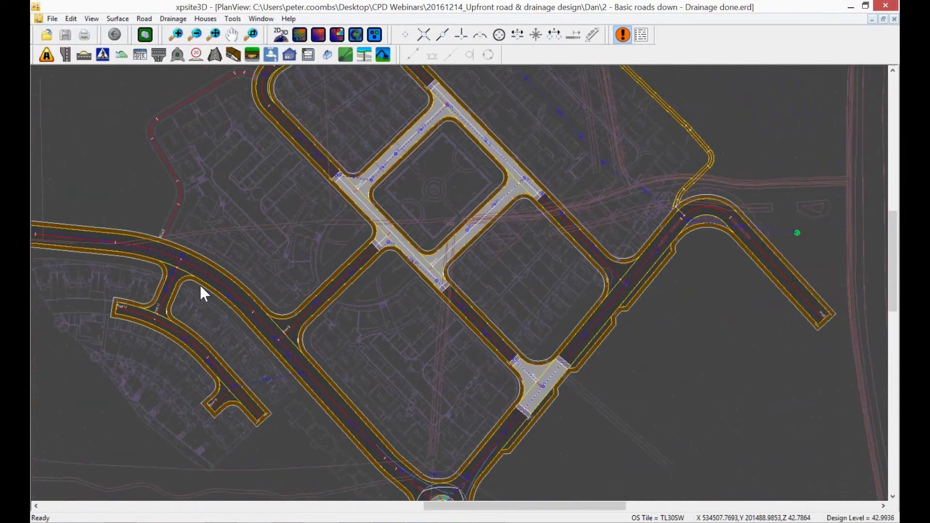
pyautogui.moveTo(198, 246); pyautogui.dragTo(311, 264, button='middle')
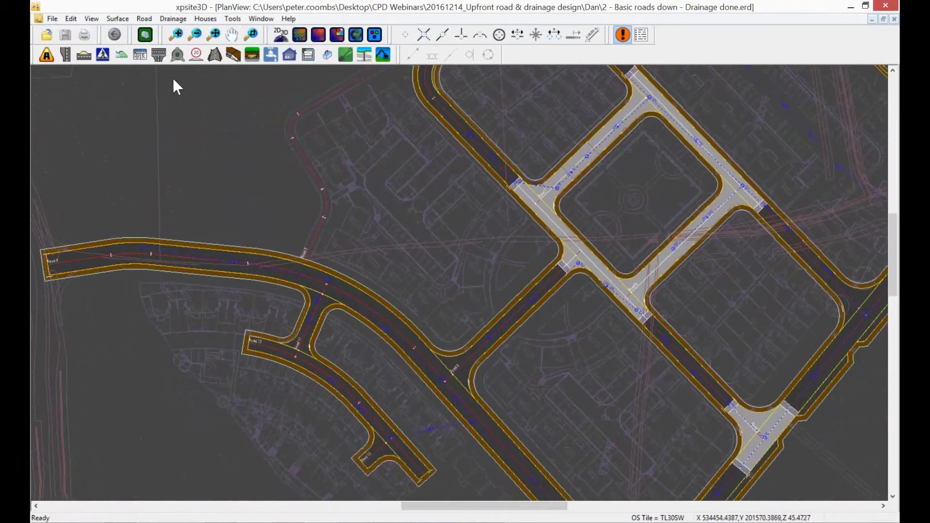
pyautogui.click(47, 55)
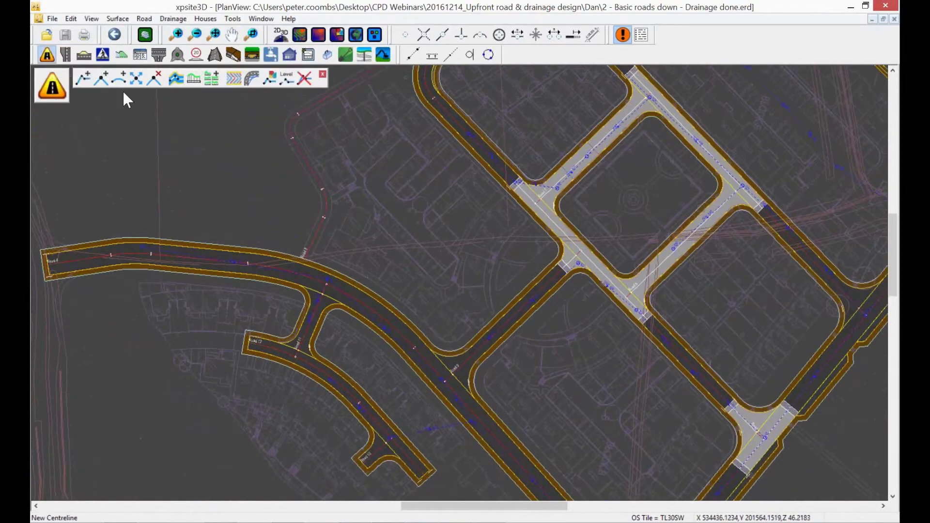
pyautogui.click(176, 78)
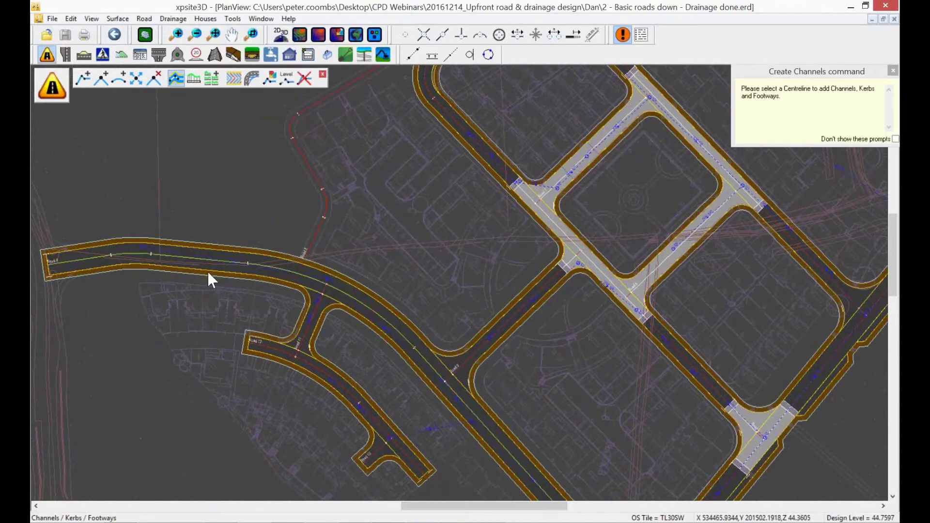
pyautogui.moveTo(207, 271); pyautogui.dragTo(188, 247, button='middle')
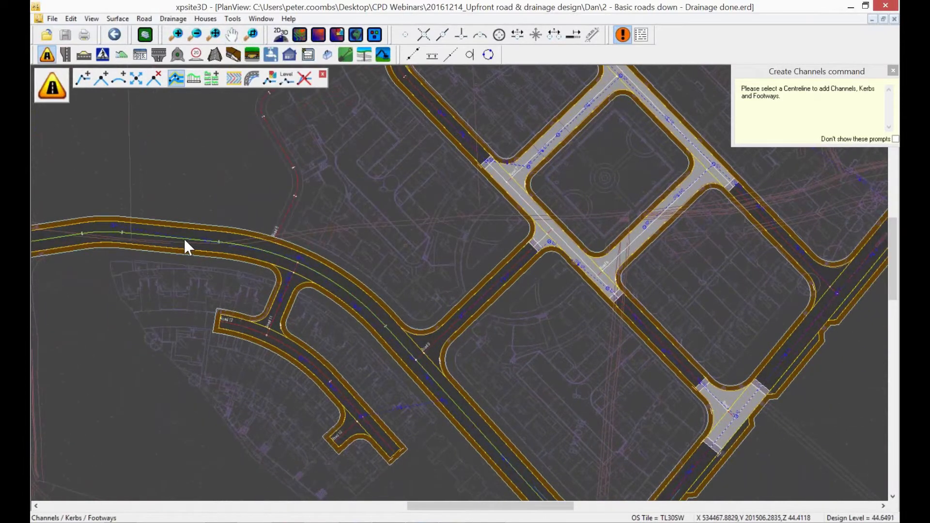
pyautogui.click(185, 240)
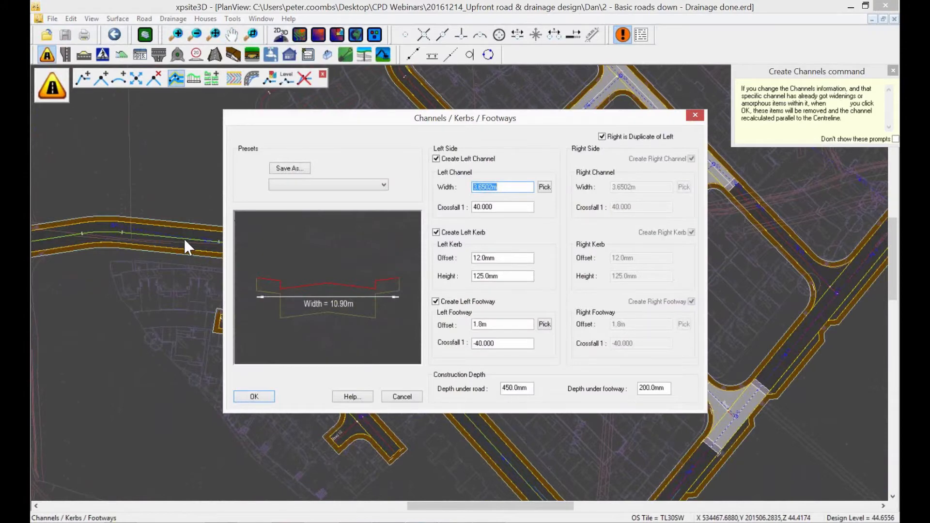
pyautogui.click(519, 275)
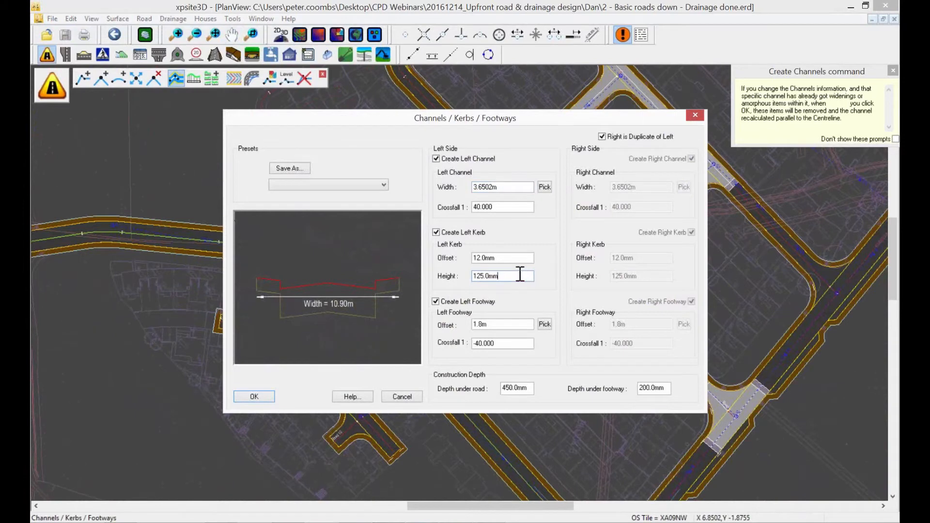
pyautogui.press('BackSpace')
pyautogui.press('BackSpace')
pyautogui.press('BackSpace')
pyautogui.press('BackSpace')
pyautogui.press('BackSpace')
pyautogui.press('BackSpace')
pyautogui.write('225')
pyautogui.click(262, 399)
# - Draw a new road centreline along the existing road across Road 4's open end, with a southern leg about 29 m long, and finish it
pyautogui.scroll(-2, 274, 308)
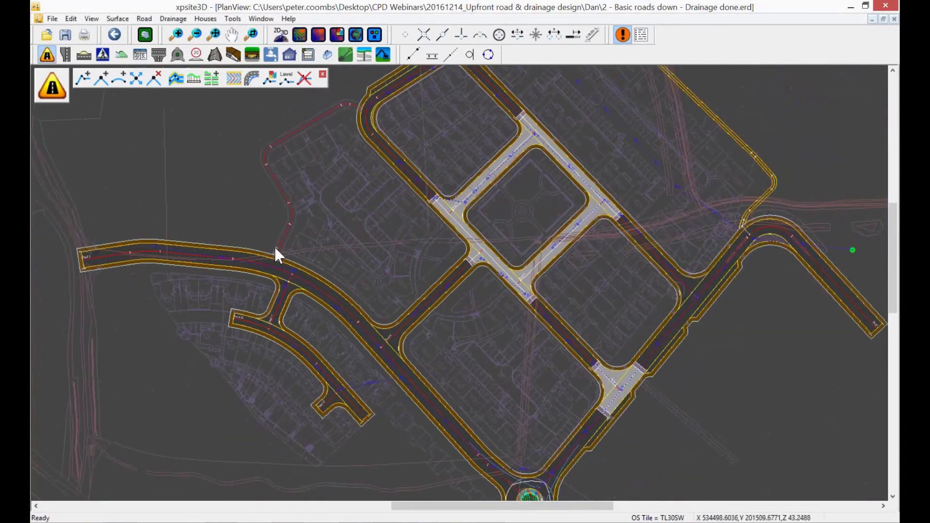
pyautogui.moveTo(274, 245); pyautogui.dragTo(270, 261, button='middle')
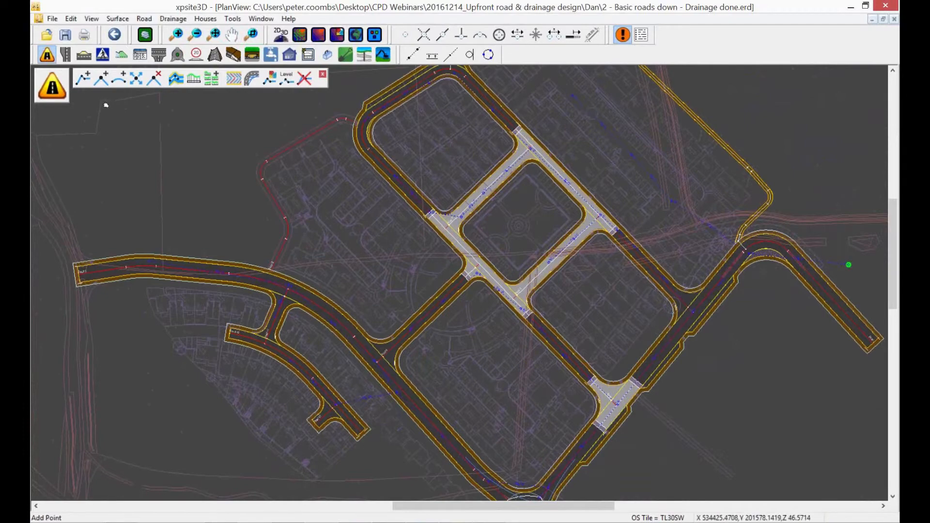
pyautogui.click(82, 78)
pyautogui.scroll(2, 152, 214)
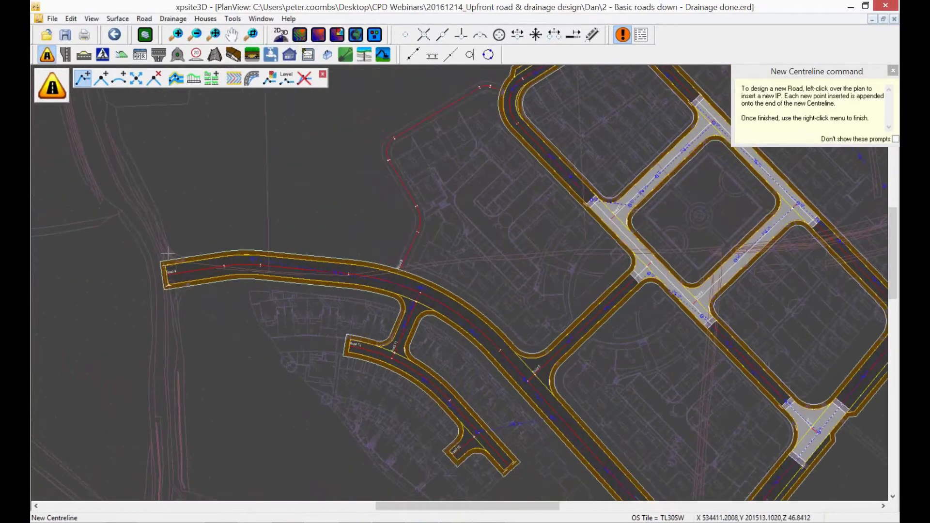
pyautogui.scroll(1, 167, 253)
pyautogui.scroll(1, 167, 254)
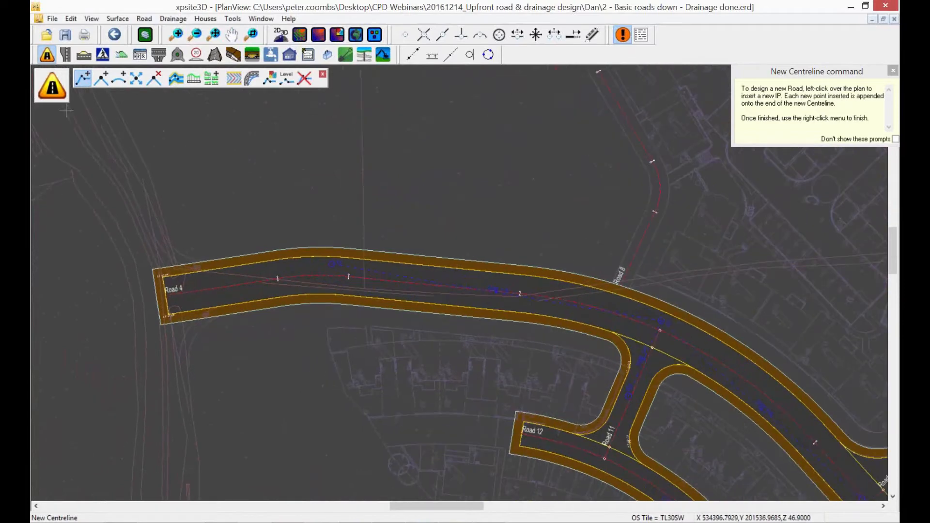
pyautogui.click(137, 145)
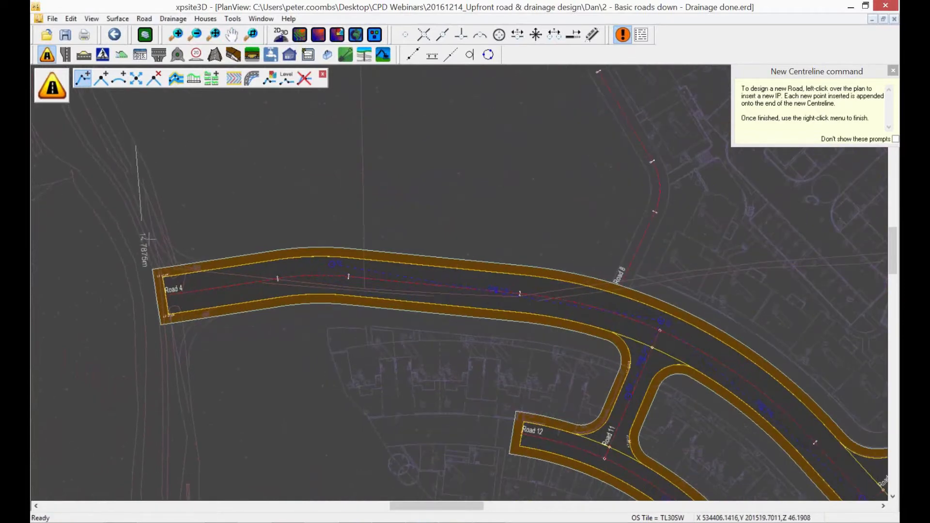
pyautogui.click(405, 34)
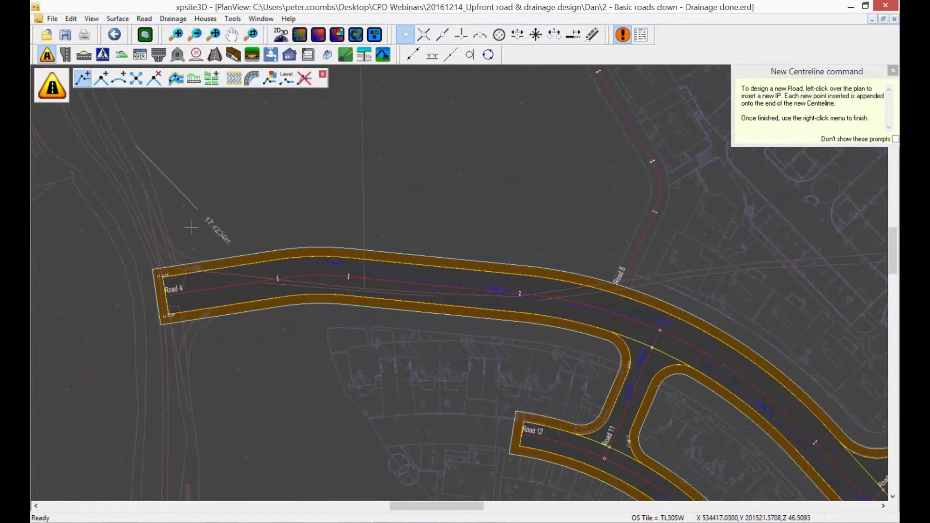
pyautogui.click(166, 295)
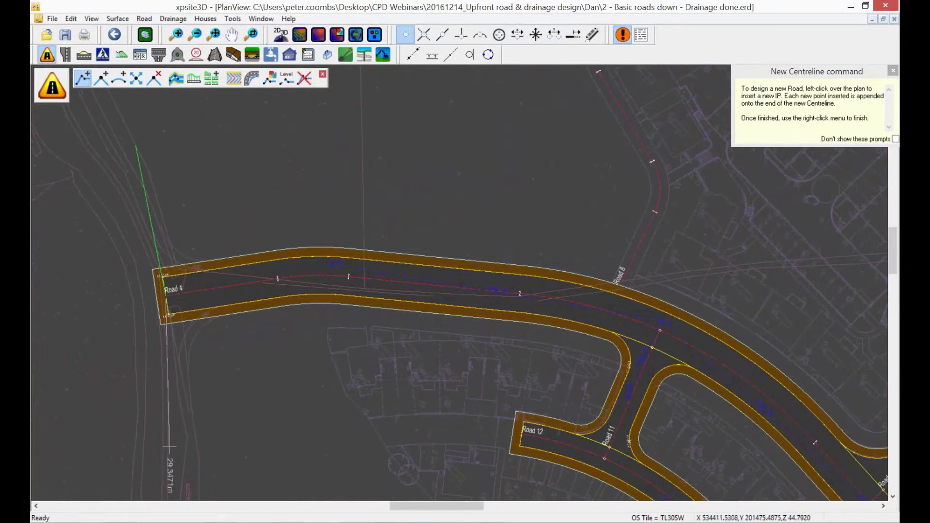
pyautogui.rightClick(188, 375)
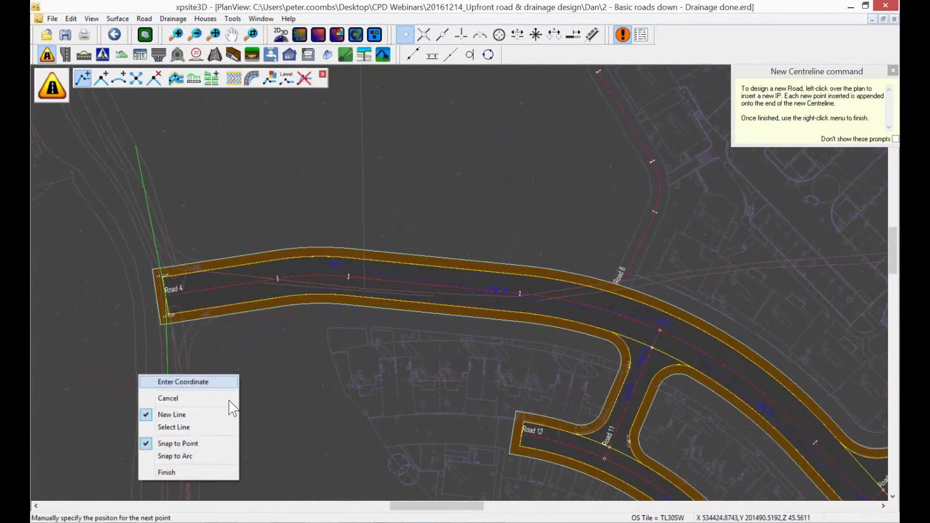
pyautogui.click(203, 478)
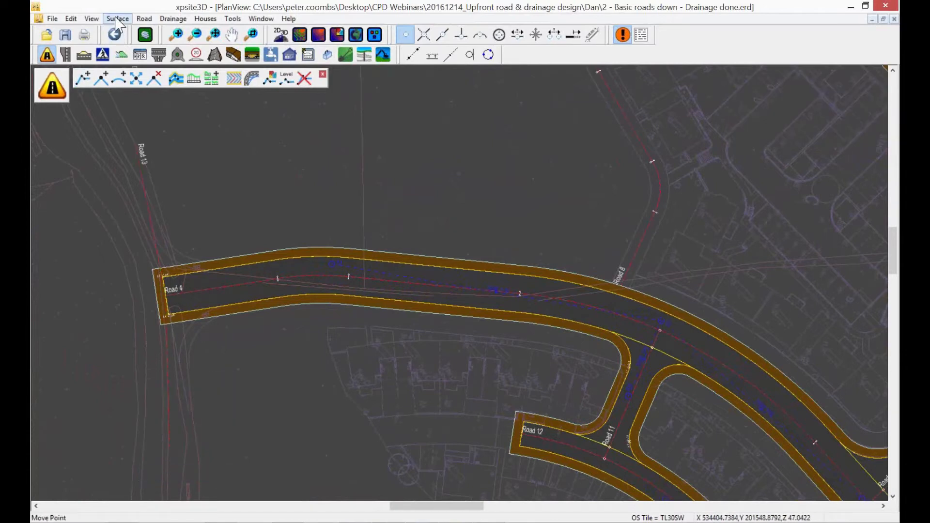
# - Level the new centreline across Road 4's open end to the surface, accepting the replacement of its previous alignment
pyautogui.click(143, 20)
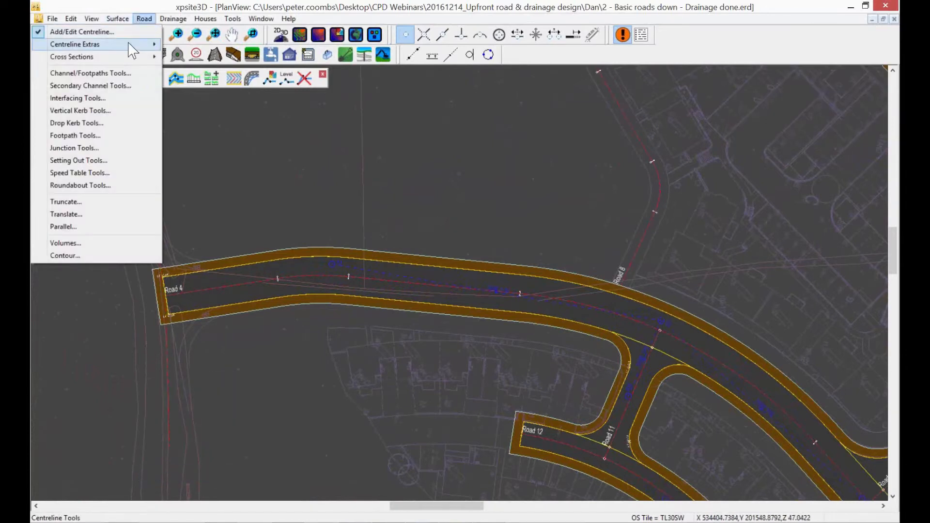
pyautogui.moveTo(131, 48)
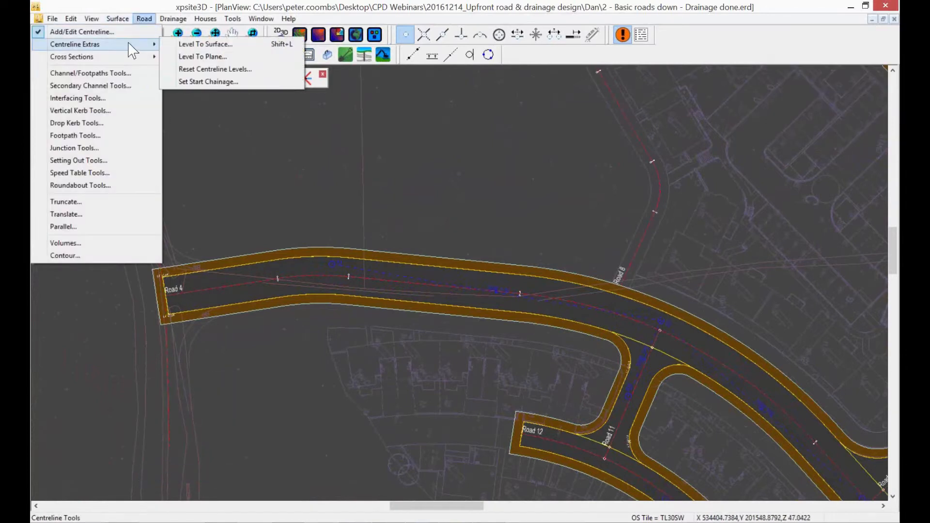
pyautogui.click(189, 44)
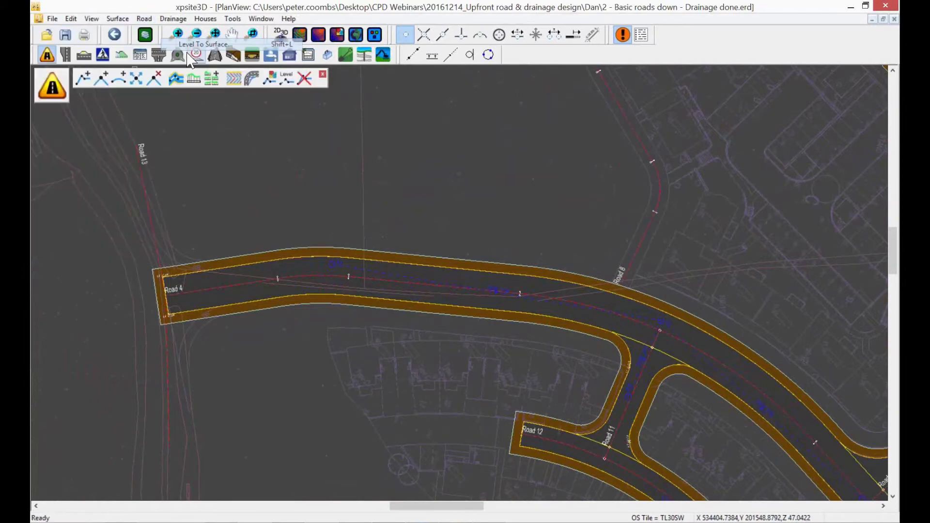
pyautogui.click(144, 185)
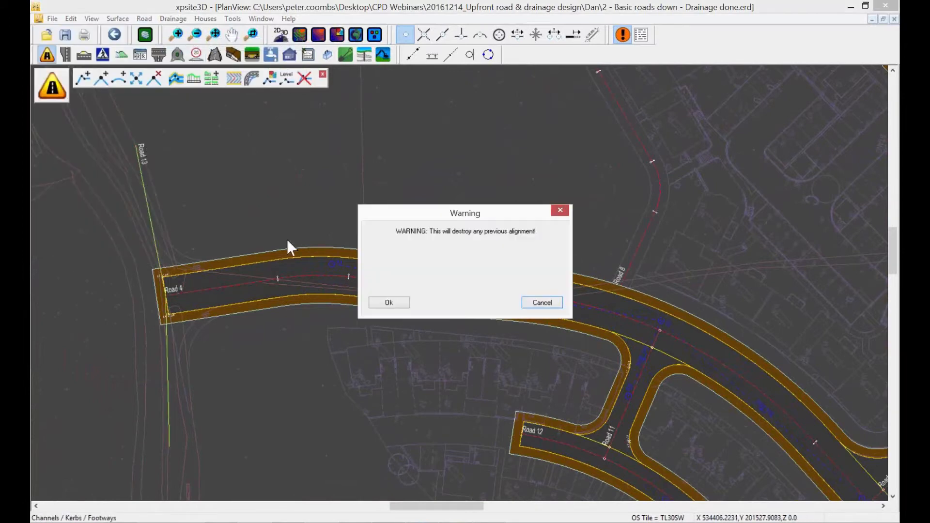
pyautogui.click(388, 302)
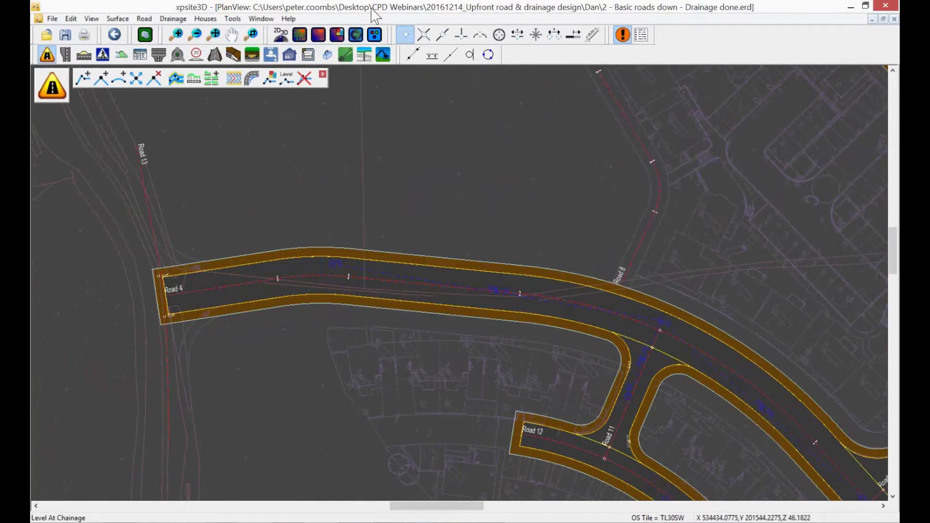
# - Show the 3D view beside the plan, focused on Road 4's open end, with the red surface shading hidden
pyautogui.click(355, 35)
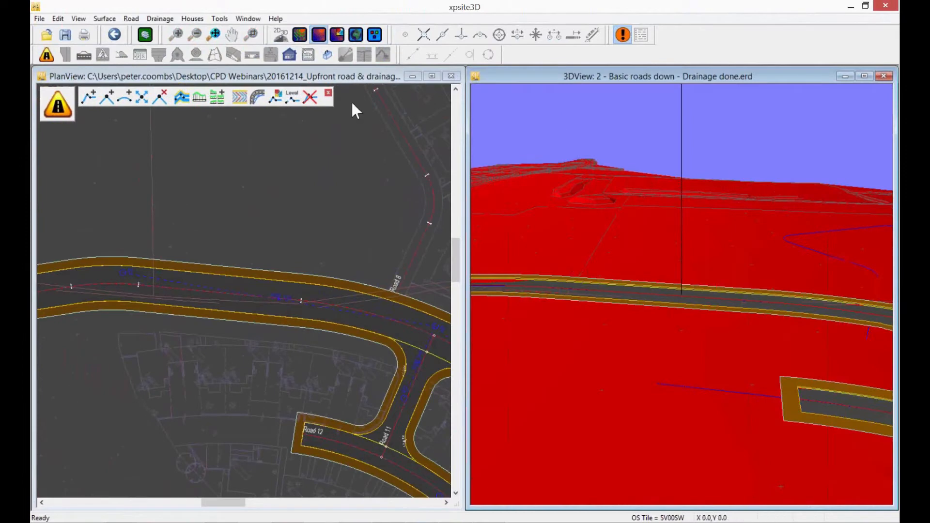
pyautogui.moveTo(105, 241); pyautogui.dragTo(135, 238, button='middle')
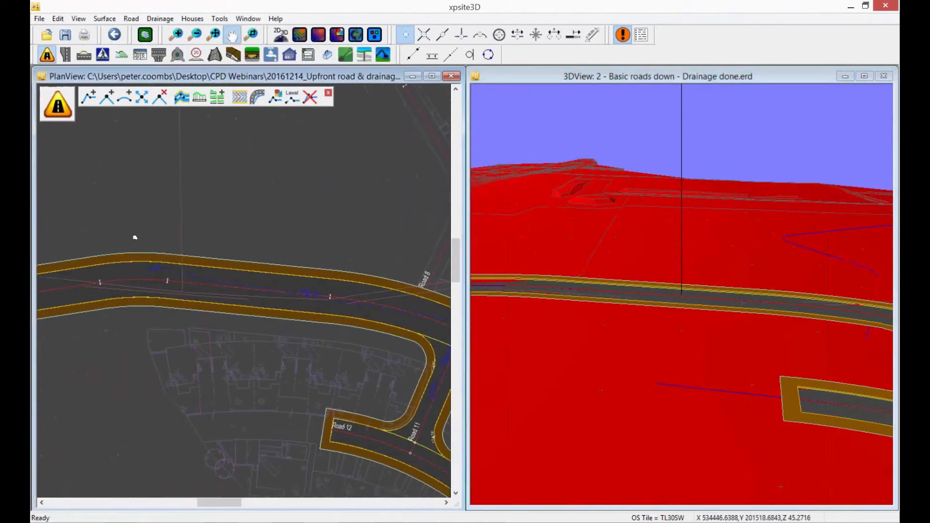
pyautogui.moveTo(135, 238); pyautogui.dragTo(295, 219)
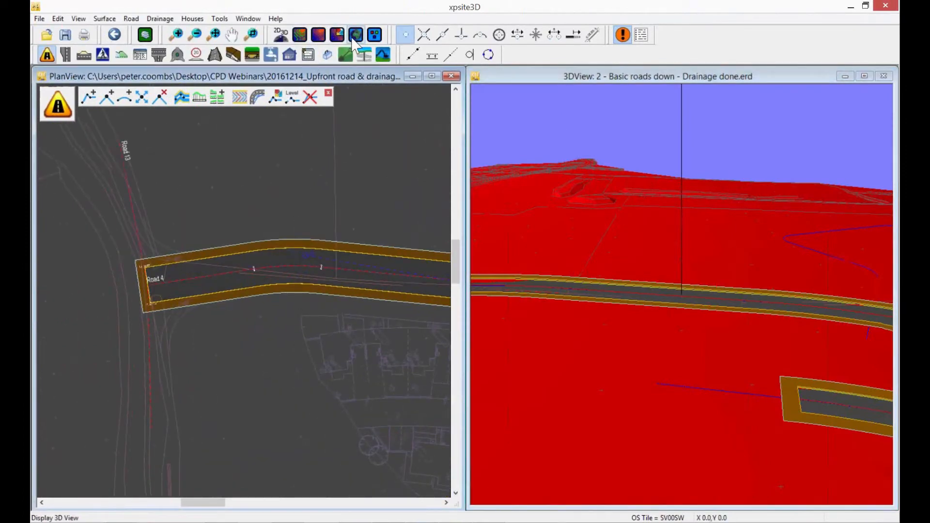
pyautogui.click(356, 35)
pyautogui.click(318, 34)
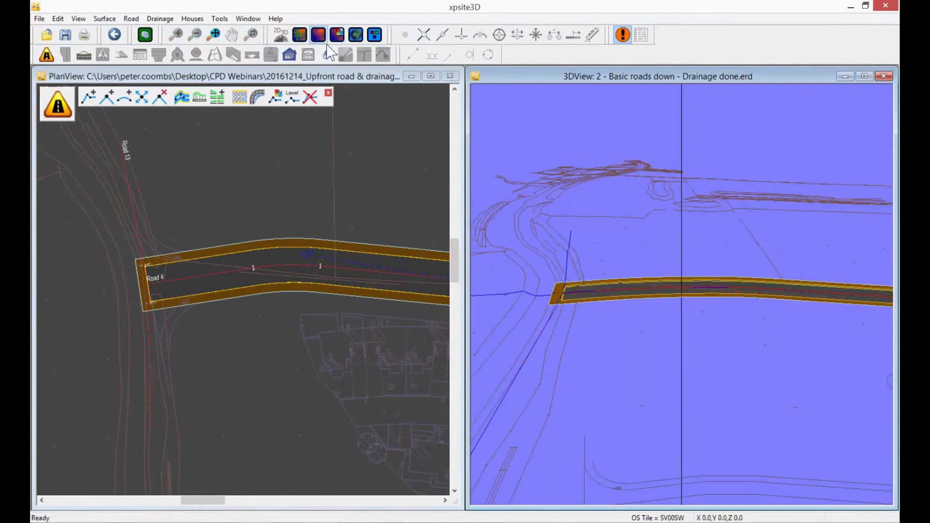
pyautogui.moveTo(556, 291); pyautogui.dragTo(564, 334)
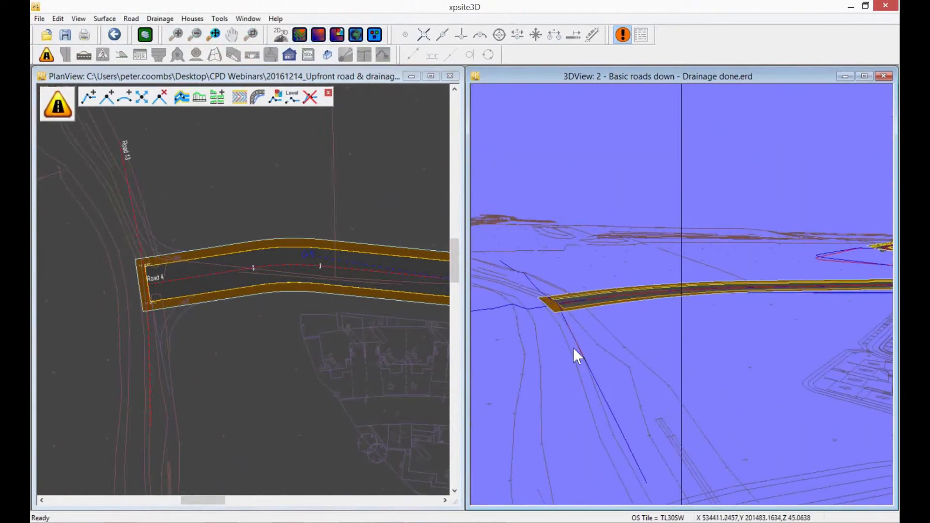
pyautogui.click(294, 77)
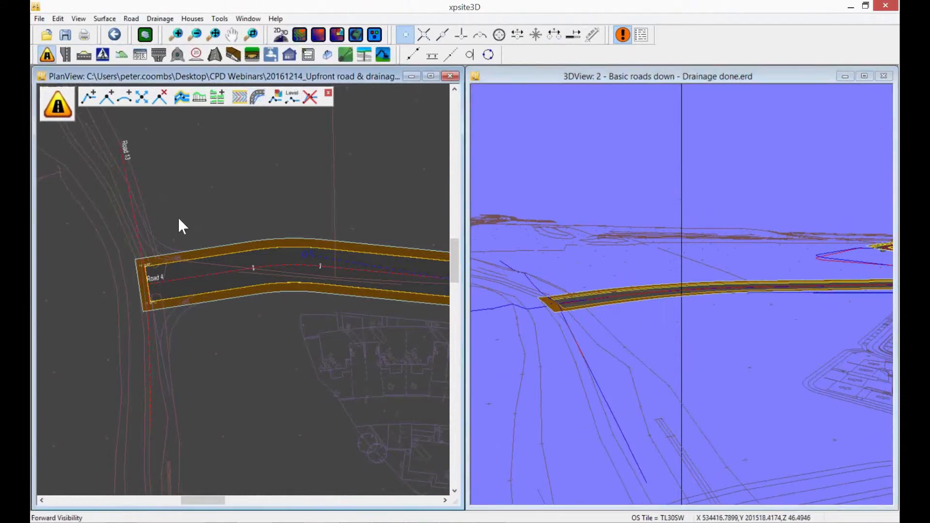
# - Add left-side channel, kerb and footway only to Road 13, with a left channel width of 0
pyautogui.click(183, 98)
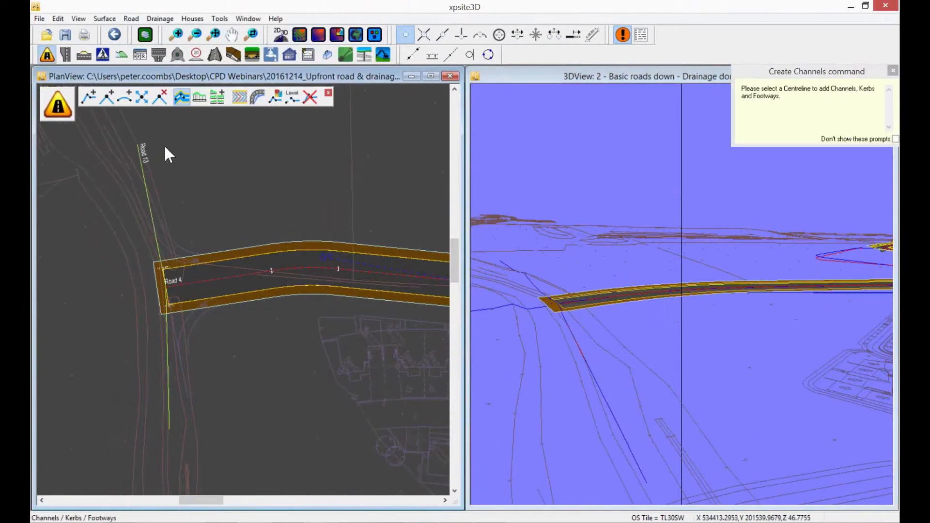
pyautogui.click(148, 180)
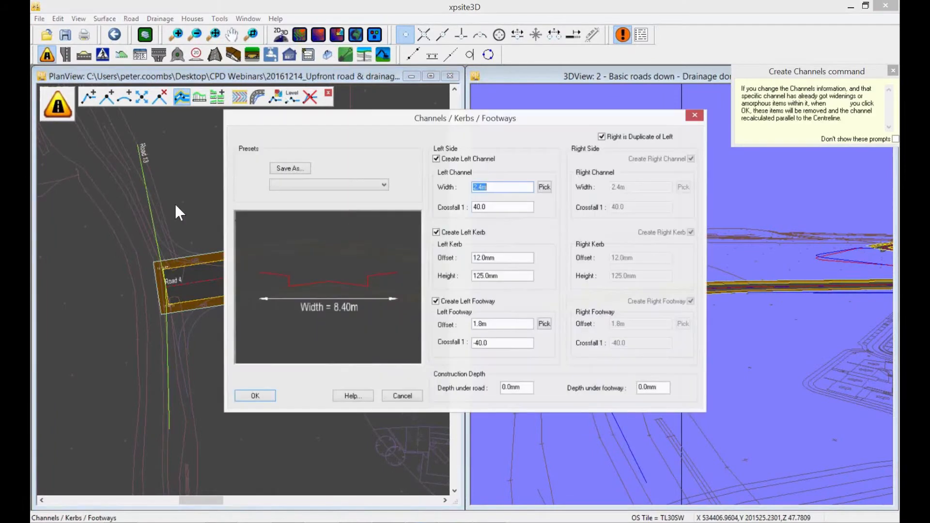
pyautogui.click(602, 137)
pyautogui.moveTo(608, 121); pyautogui.dragTo(568, 125)
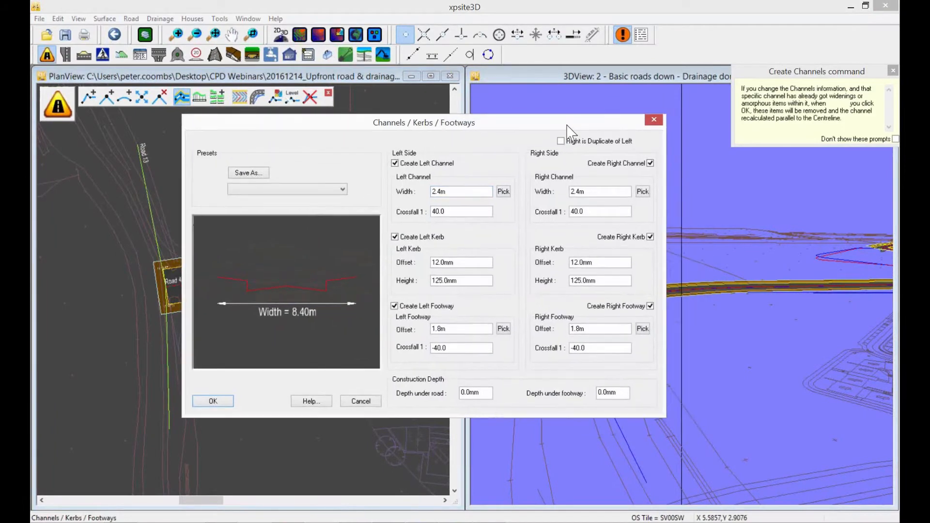
pyautogui.click(650, 163)
pyautogui.moveTo(423, 195); pyautogui.dragTo(407, 201)
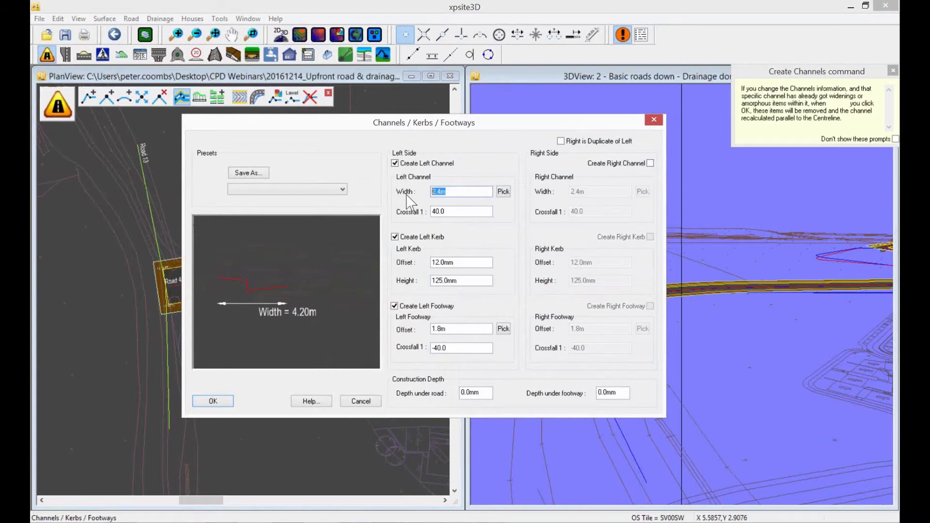
pyautogui.write('0')
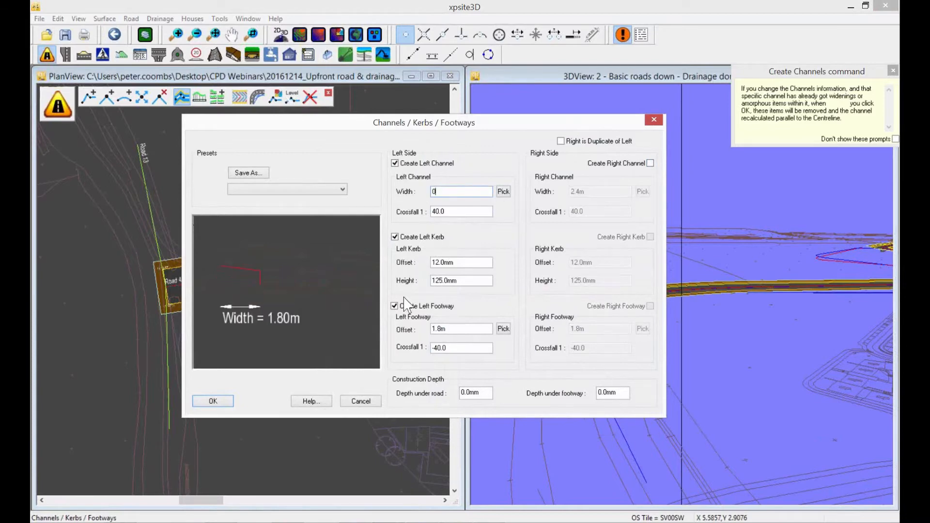
pyautogui.click(212, 401)
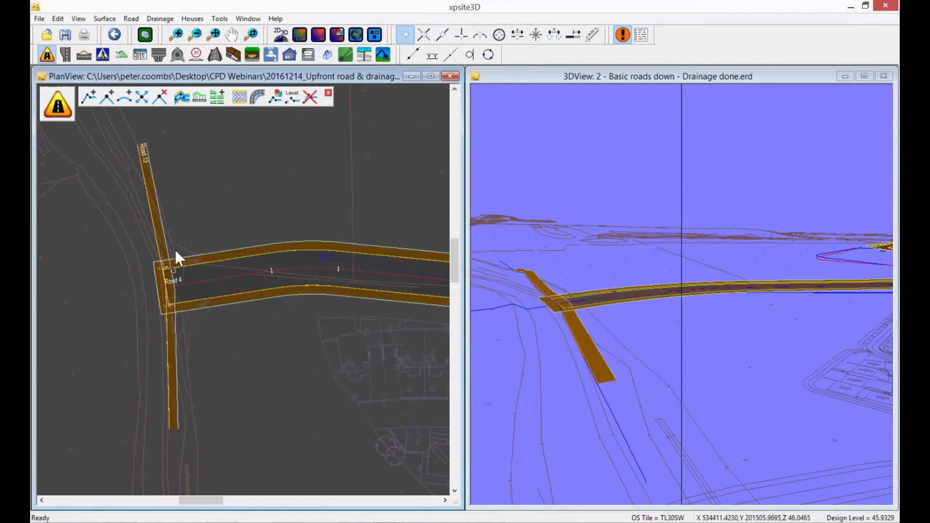
# - Move the end point of Road 4's centreline where it meets Road 13
pyautogui.scroll(1, 186, 275)
pyautogui.click(141, 96)
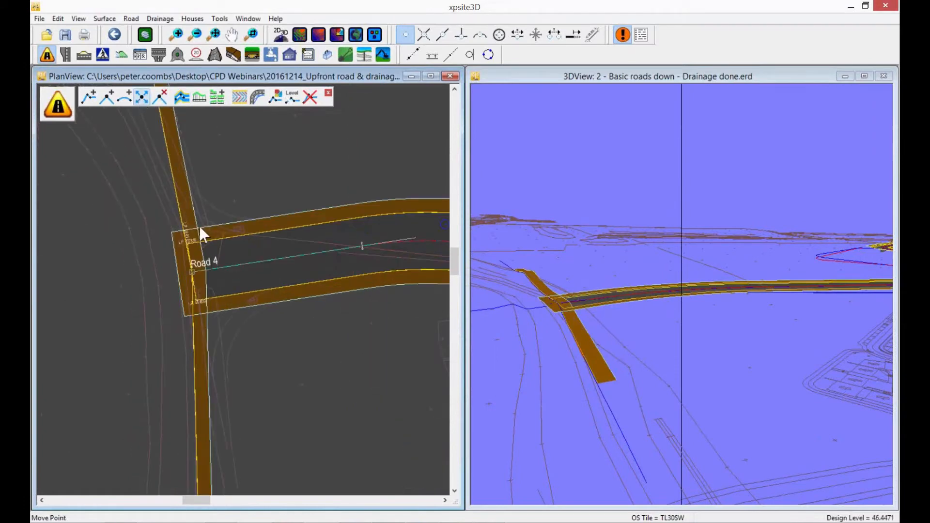
pyautogui.click(180, 272)
pyautogui.scroll(-2, 191, 230)
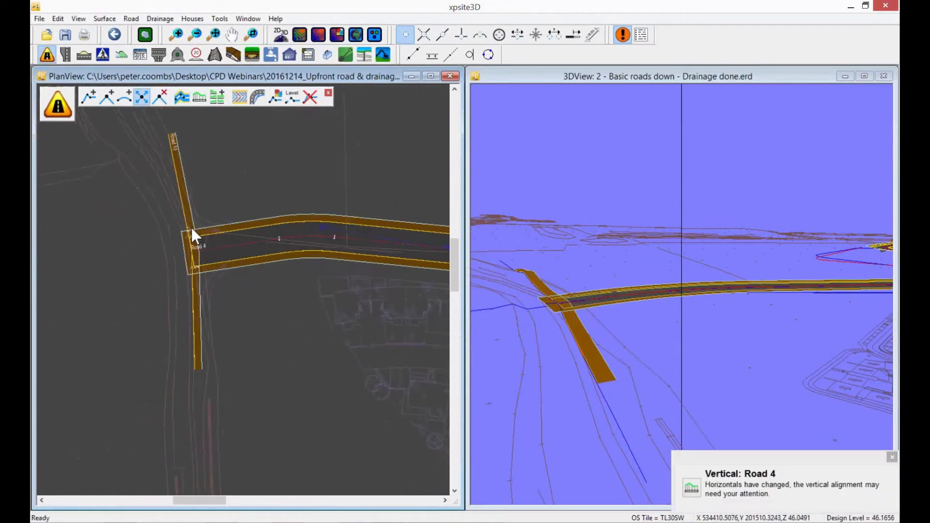
# - Delete the Road 13 centreline together with its footway strip
pyautogui.click(311, 97)
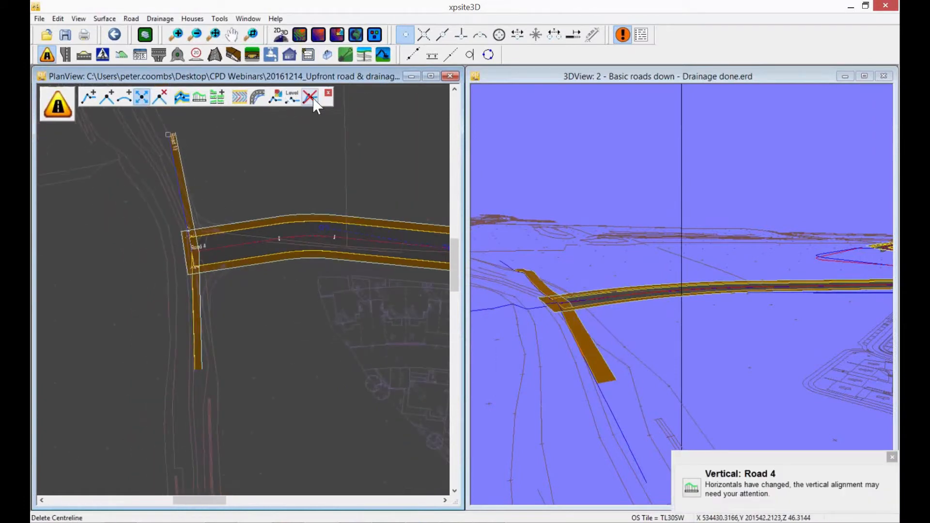
pyautogui.click(184, 194)
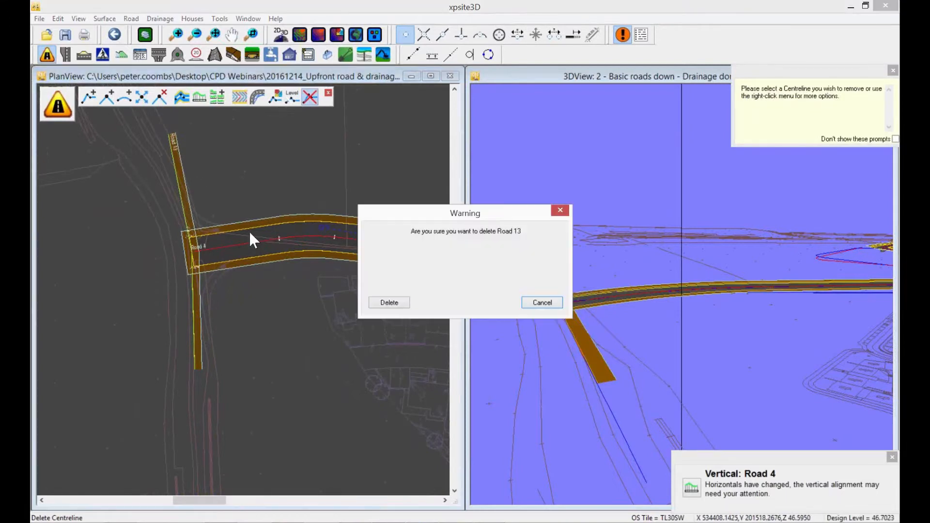
pyautogui.click(390, 303)
# - Redraw the existing-road centreline through Road 4's end point, with its southern leg angled slightly south-west, and finish it
pyautogui.click(89, 97)
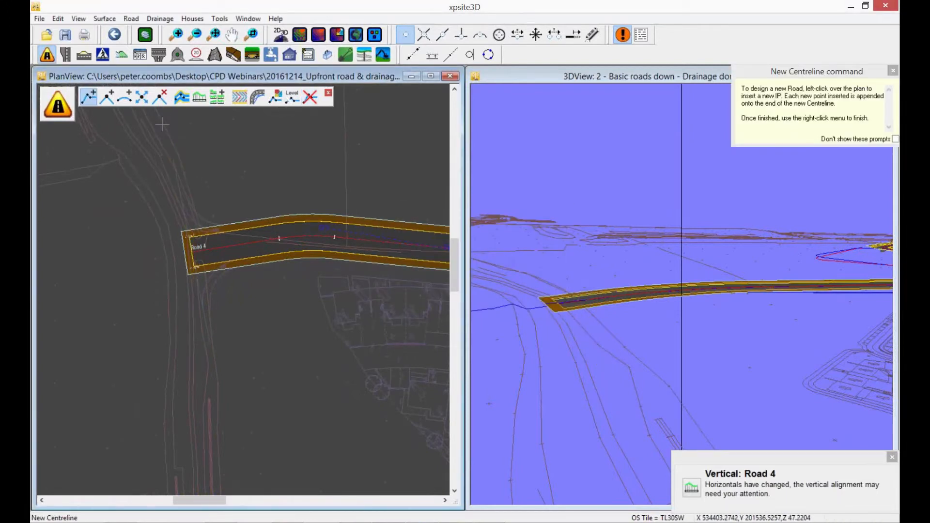
pyautogui.scroll(3, 189, 207)
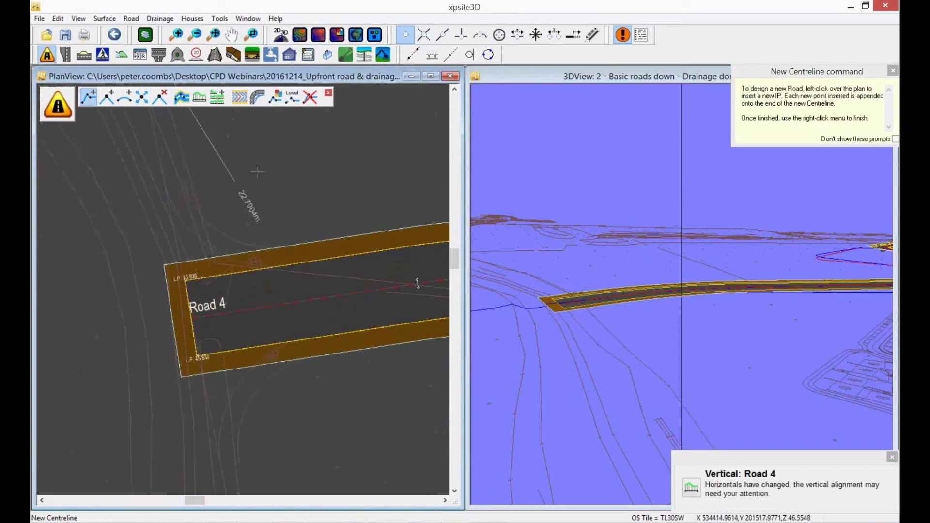
pyautogui.click(192, 317)
pyautogui.moveTo(166, 361); pyautogui.dragTo(218, 198, button='middle')
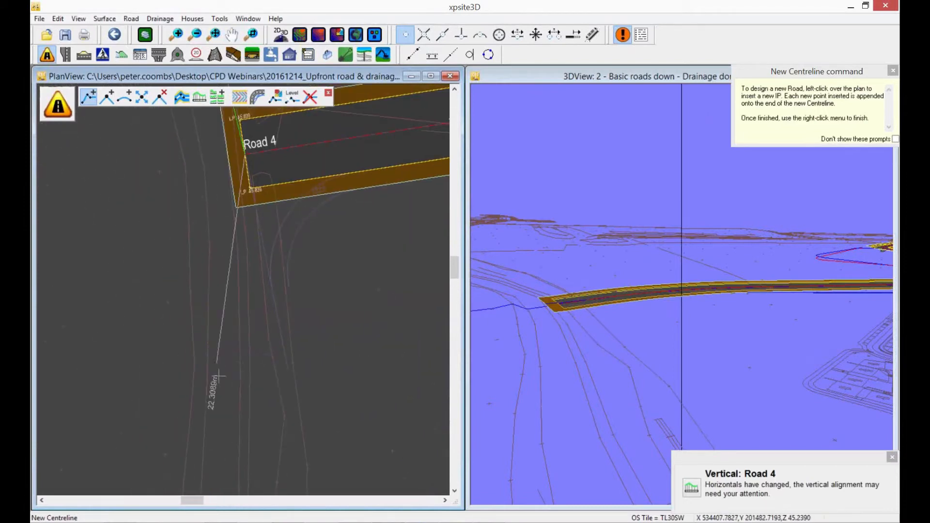
pyautogui.rightClick(237, 417)
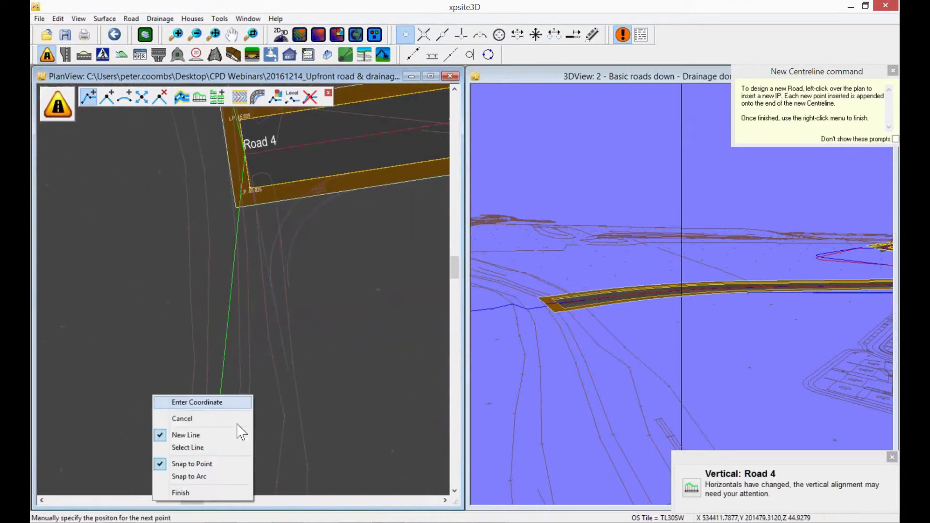
pyautogui.click(182, 496)
# - Level the redrawn centreline to the surface, accepting the replacement of its vertical alignment
pyautogui.click(105, 19)
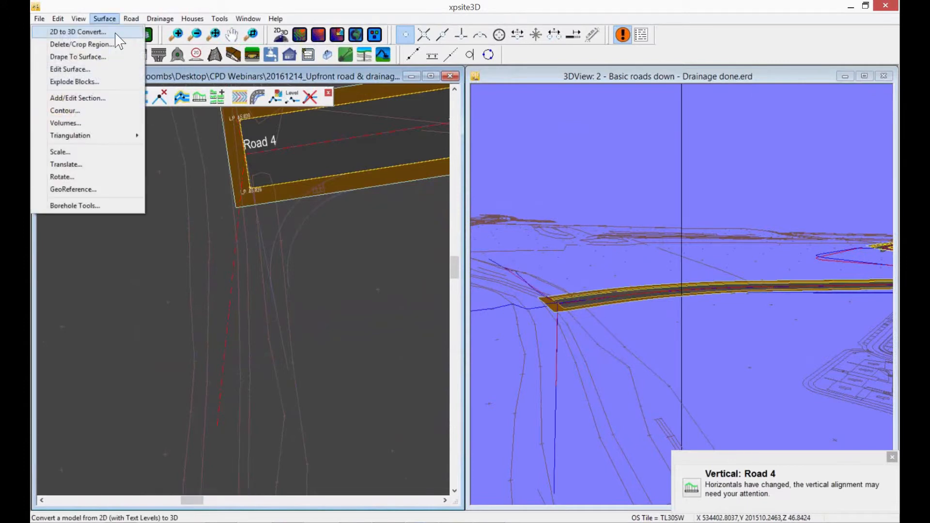
pyautogui.moveTo(130, 18)
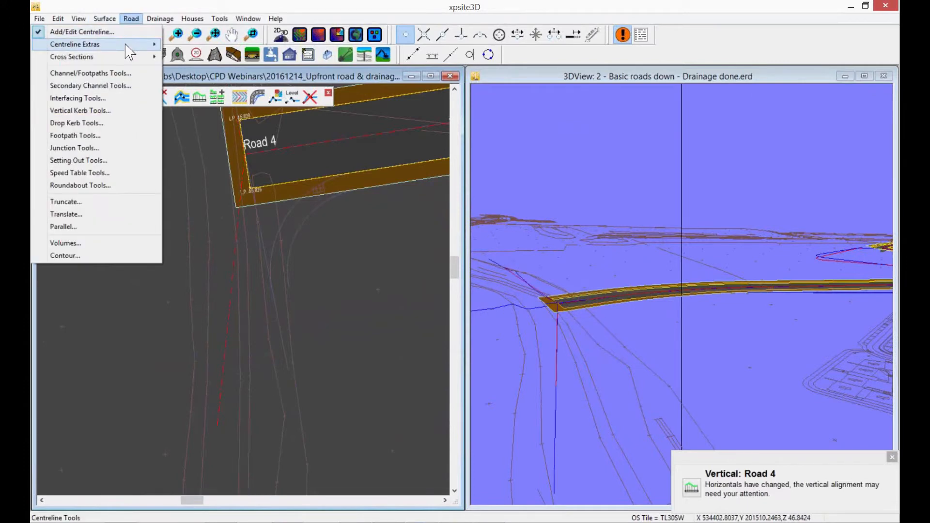
pyautogui.moveTo(97, 44)
pyautogui.click(194, 45)
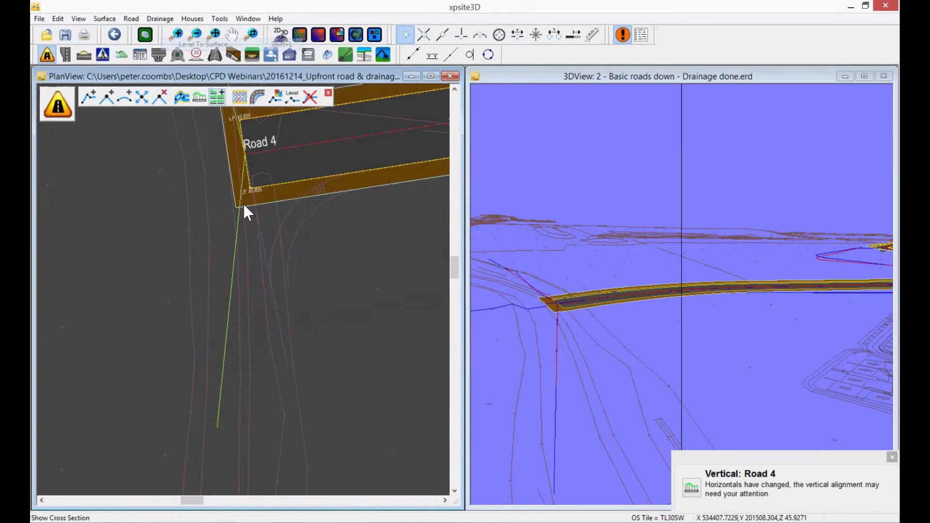
pyautogui.click(244, 241)
pyautogui.click(378, 300)
# - Give the redrawn centreline a left-side kerb and footway only, with the left channel width set to 0 and the right channel disabled
pyautogui.click(187, 103)
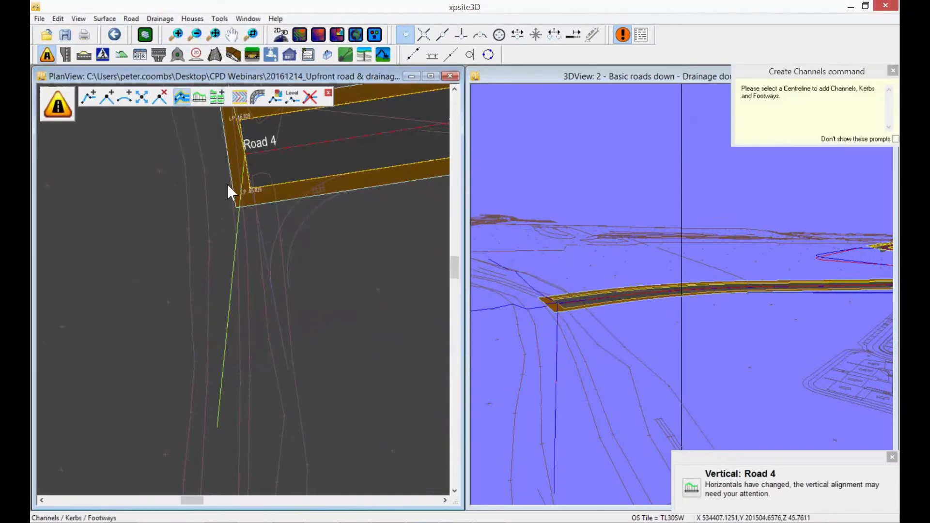
pyautogui.click(243, 199)
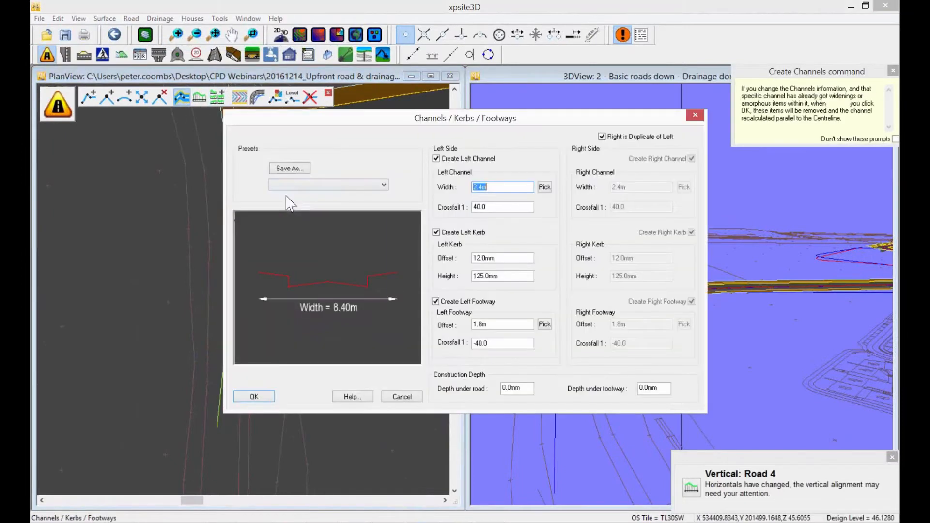
pyautogui.click(602, 137)
pyautogui.click(648, 159)
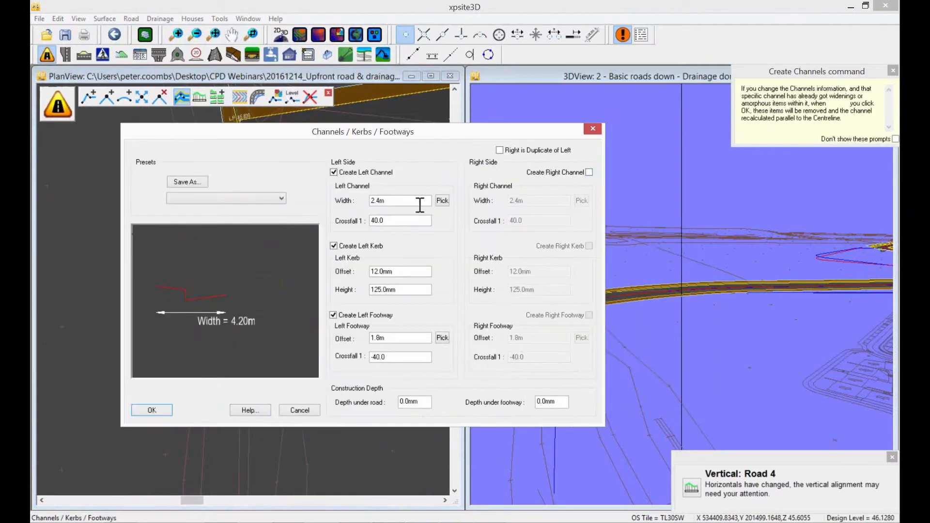
pyautogui.press('BackSpace')
pyautogui.press('BackSpace')
pyautogui.press('BackSpace')
pyautogui.press('BackSpace')
pyautogui.write('0')
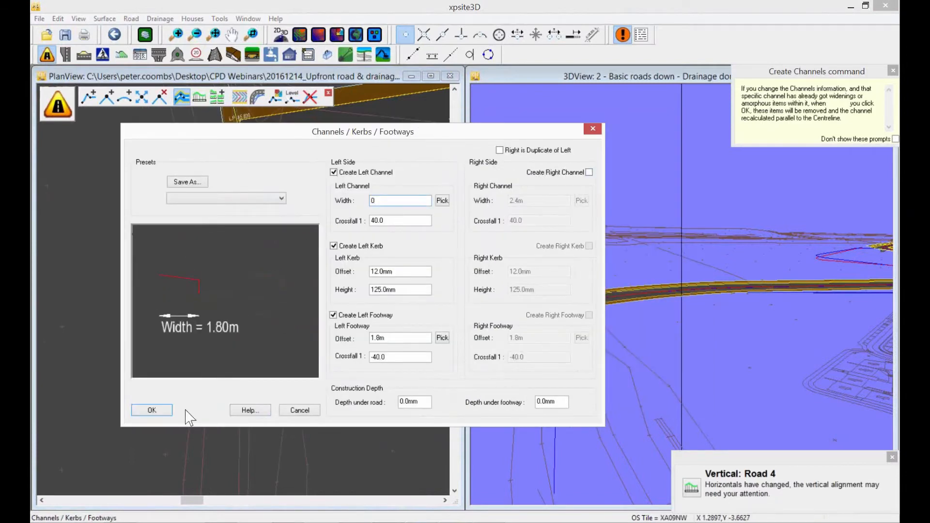
pyautogui.click(160, 413)
pyautogui.scroll(-3, 268, 205)
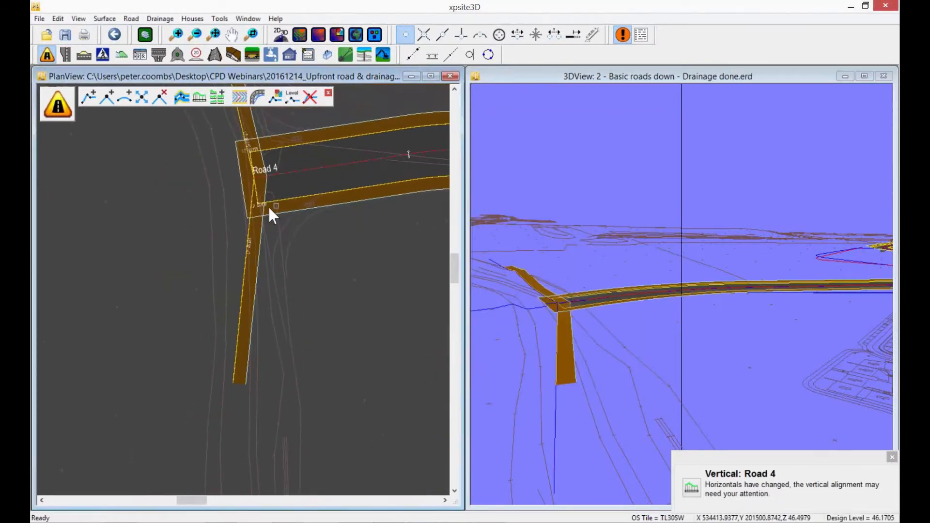
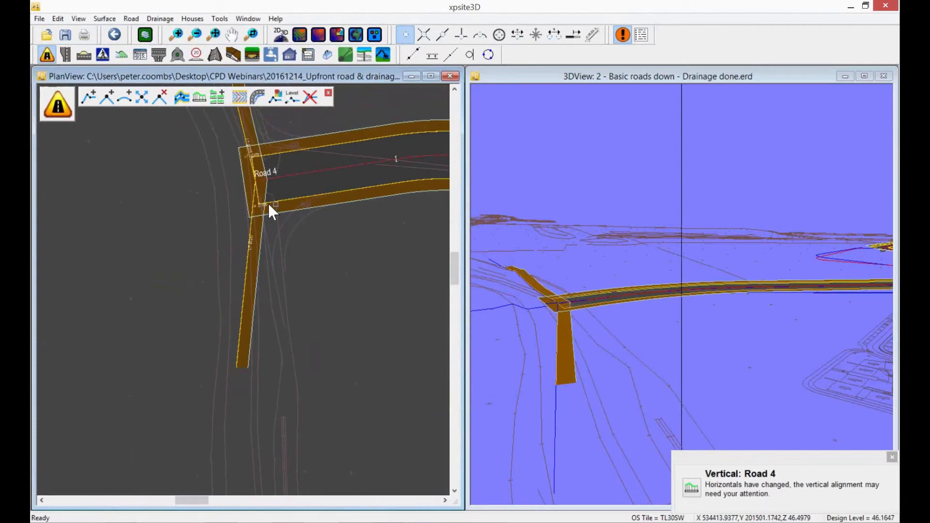
# - Move Road 4's end point westward so the road extends past the existing-road centreline
pyautogui.scroll(3, 285, 189)
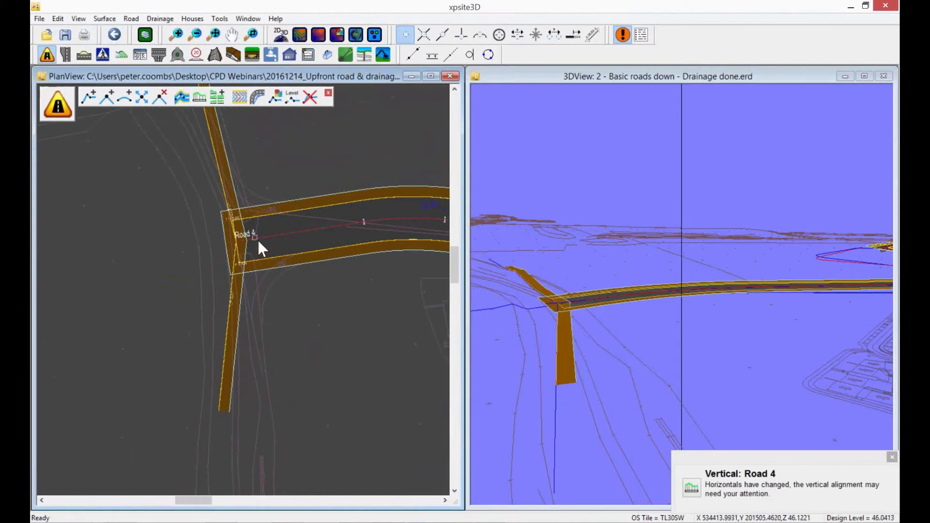
pyautogui.scroll(2, 265, 244)
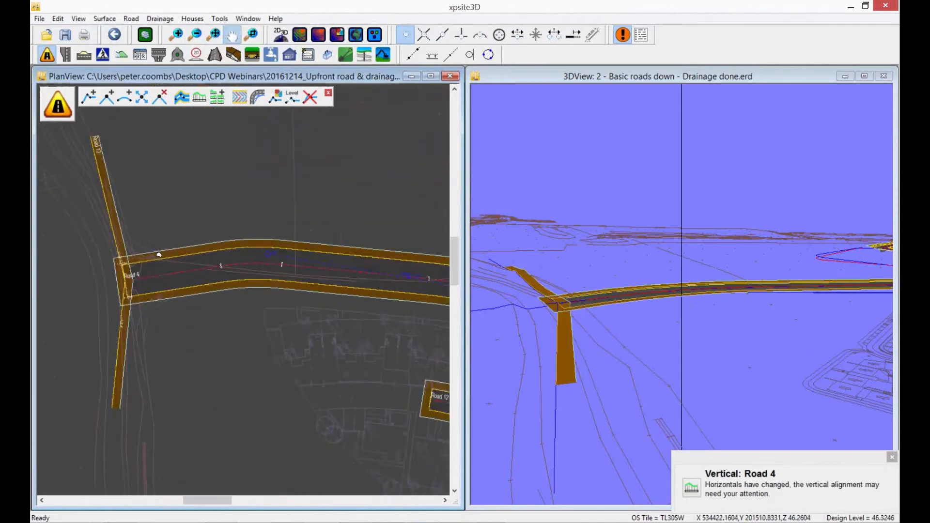
pyautogui.scroll(-3, 214, 277)
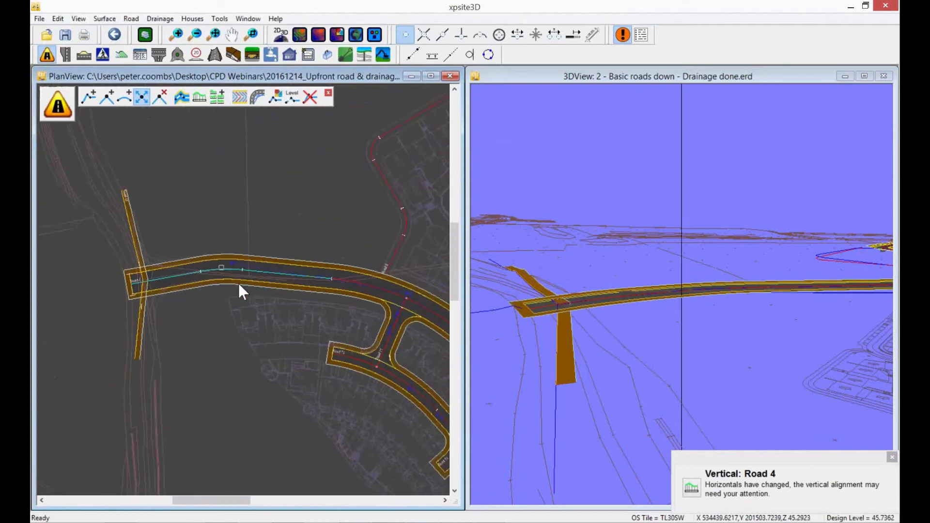
# - Examine the road layout in plan from Road 4 across the eastern junctions to the roundabout
pyautogui.moveTo(198, 268); pyautogui.dragTo(176, 296, button='middle')
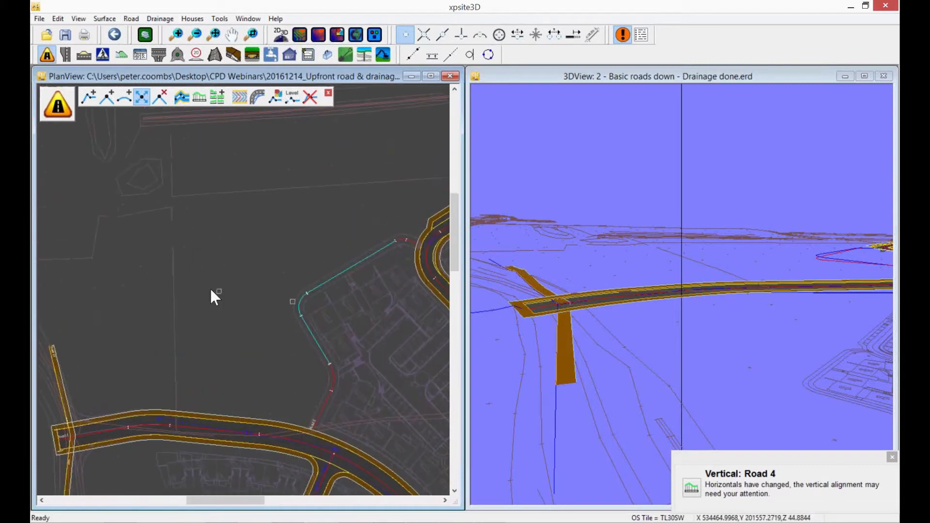
pyautogui.moveTo(289, 228); pyautogui.dragTo(183, 236, button='middle')
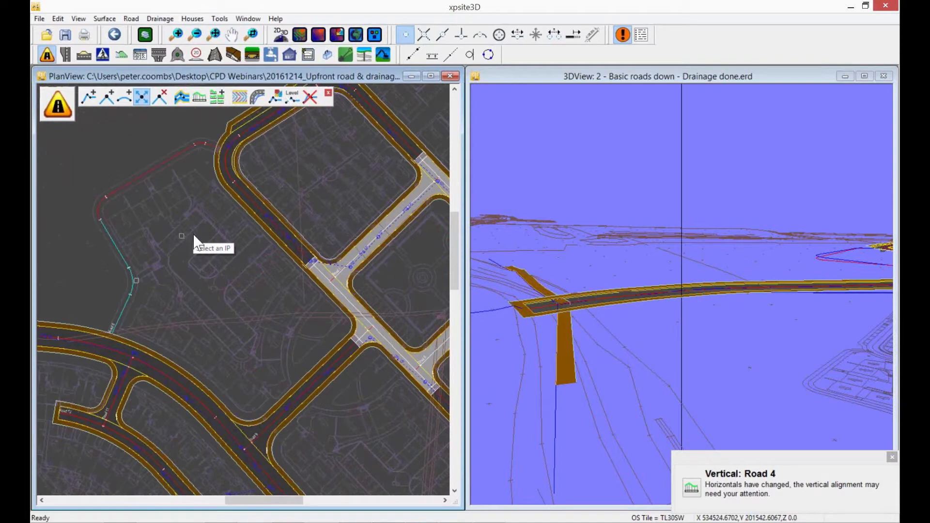
pyautogui.moveTo(286, 409); pyautogui.dragTo(166, 224, button='middle')
pyautogui.moveTo(246, 364); pyautogui.dragTo(162, 281, button='middle')
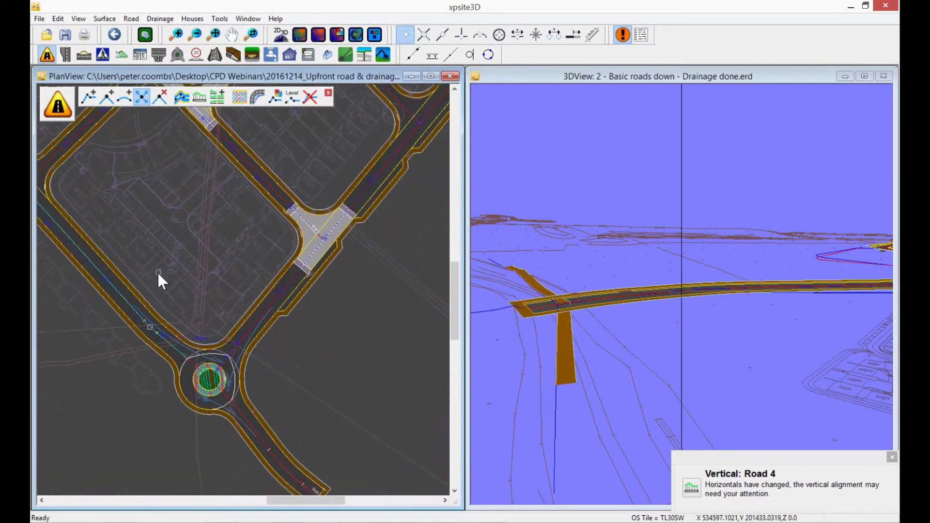
# - Draw a straight two-point centreline for a new side road, running northeast from Road 2's centreline just southeast of the roundabout
pyautogui.moveTo(243, 348); pyautogui.dragTo(198, 311, button='middle')
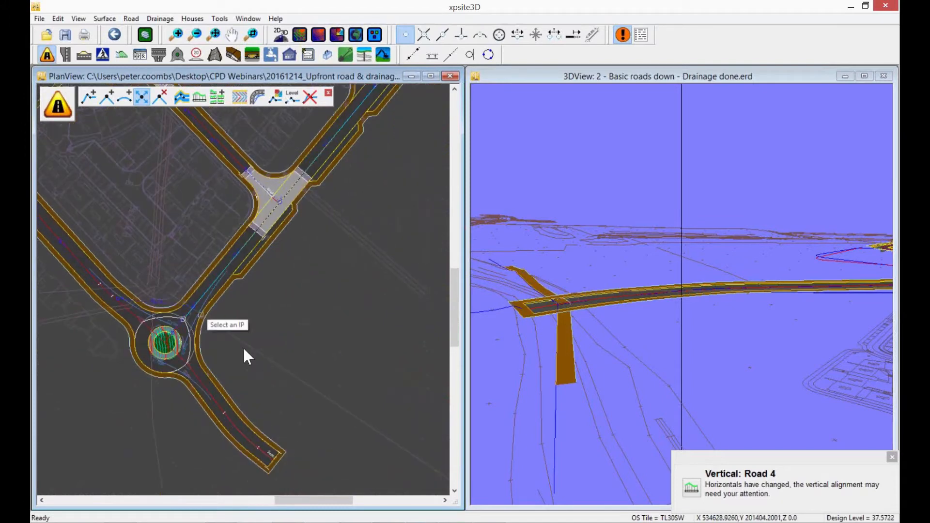
pyautogui.scroll(2, 218, 385)
pyautogui.moveTo(319, 422); pyautogui.dragTo(228, 377, button='middle')
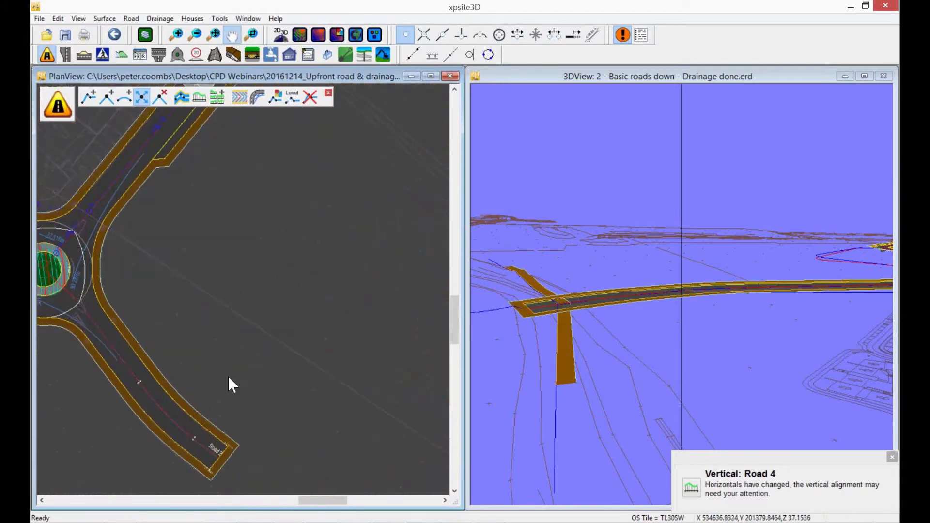
pyautogui.click(88, 99)
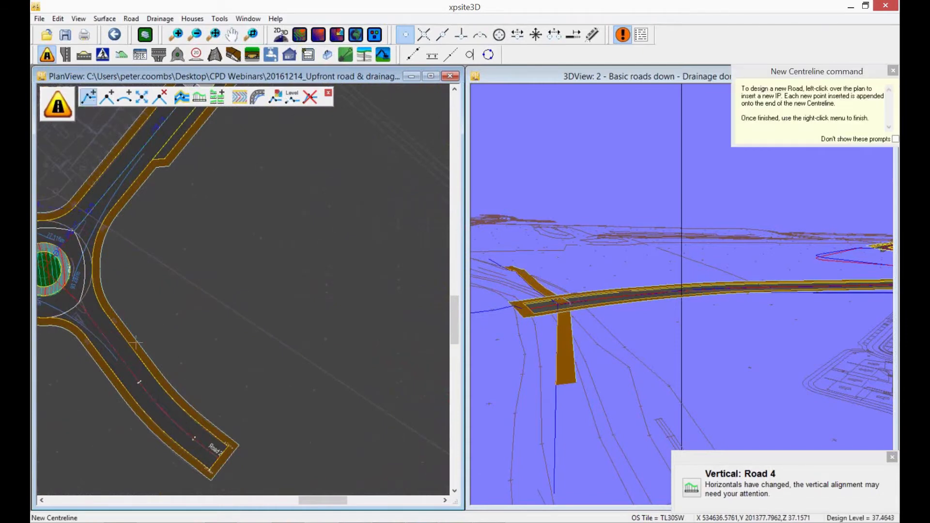
pyautogui.scroll(1, 131, 372)
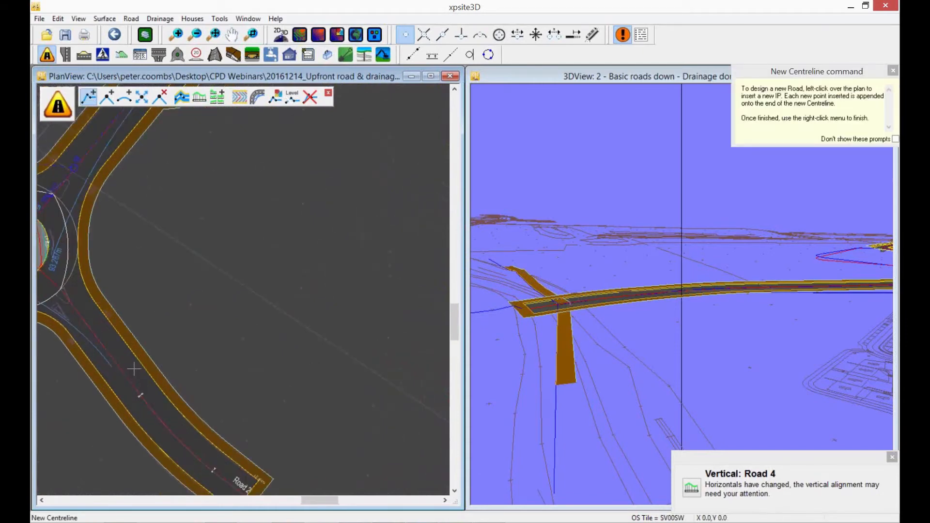
pyautogui.click(134, 369)
pyautogui.moveTo(291, 247); pyautogui.dragTo(256, 299, button='middle')
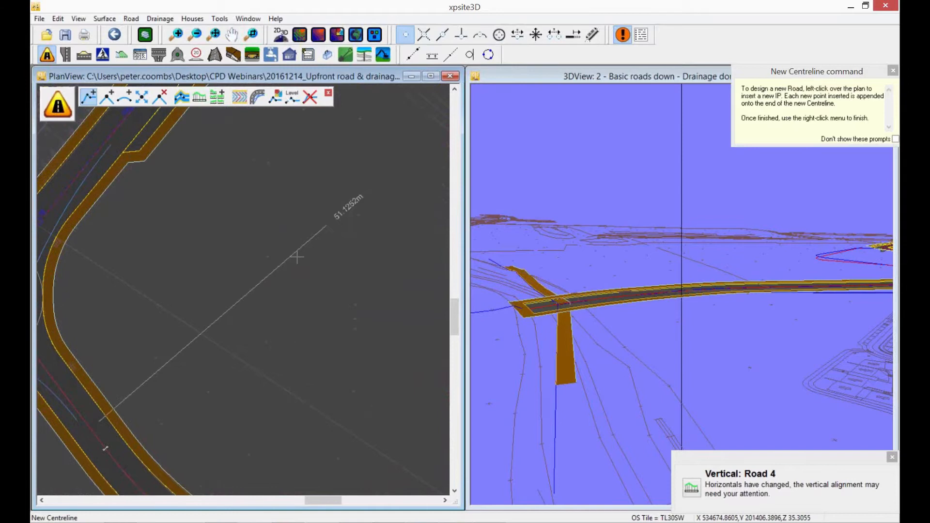
pyautogui.click(352, 196)
pyautogui.rightClick(358, 245)
pyautogui.click(305, 357)
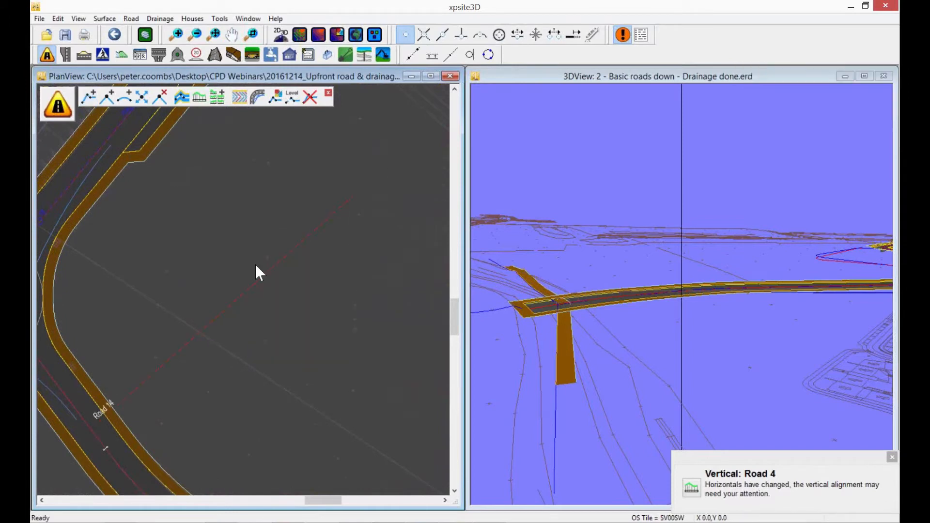
# - Open the channel, kerb and footway settings for the new side-road centreline
pyautogui.click(182, 98)
pyautogui.click(248, 294)
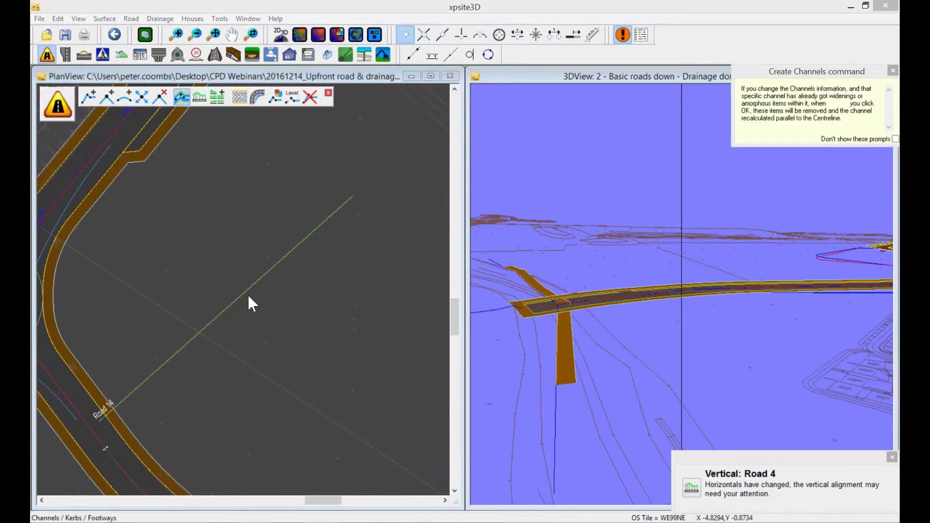
# - Create Road 14's channels, kerbs and footway, with the right side independent of the left and no right footway
pyautogui.click(543, 141)
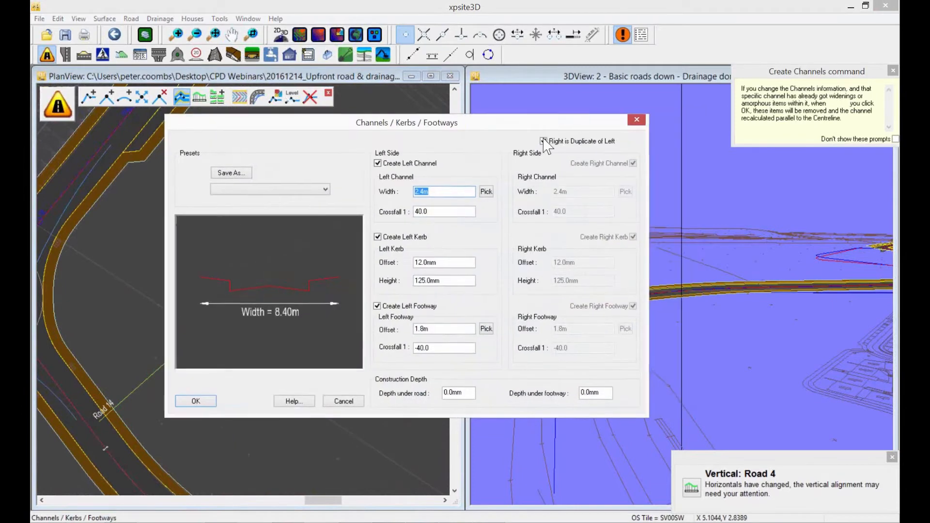
pyautogui.click(543, 141)
pyautogui.click(632, 306)
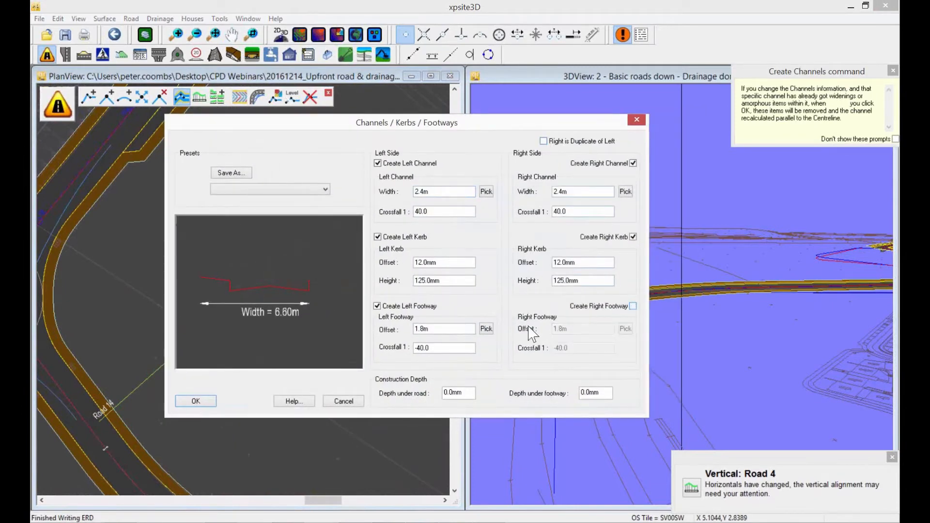
pyautogui.click(195, 401)
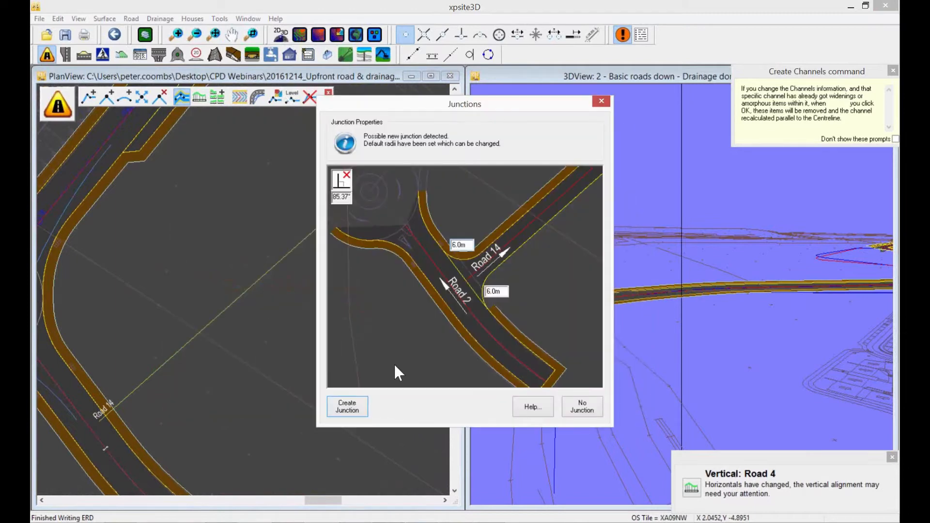
# - Create the junction between Road 14 and Road 2 with radii of 10.5 m on the footway side and 10 m on the other
pyautogui.doubleClick(462, 246)
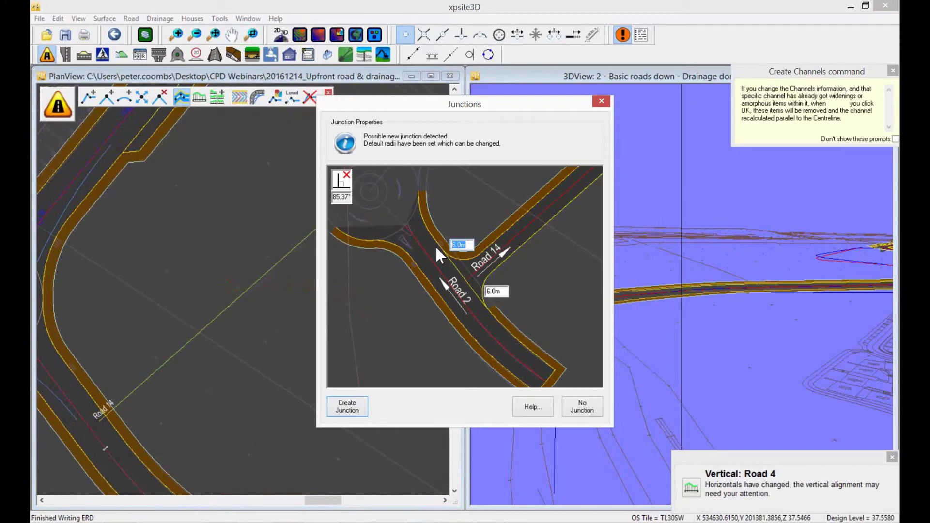
pyautogui.write('10.5')
pyautogui.doubleClick(496, 291)
pyautogui.write('10')
pyautogui.click(355, 406)
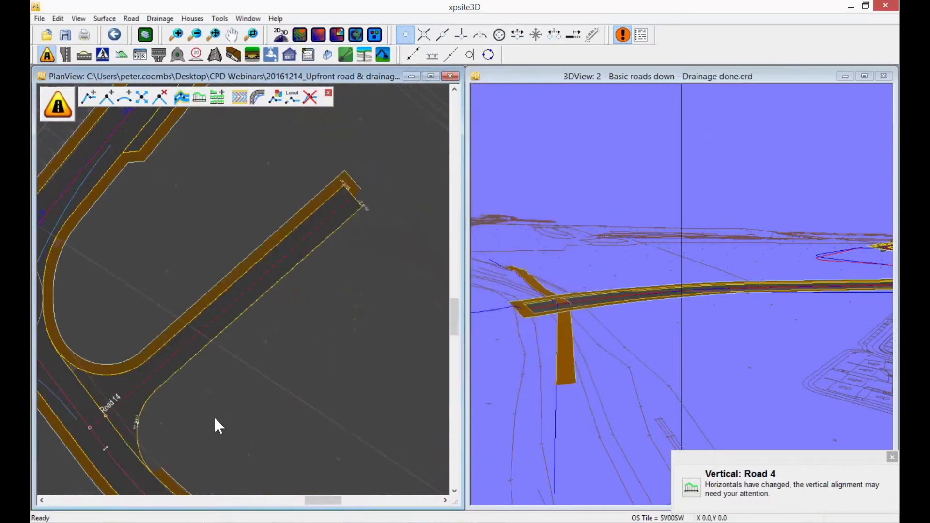
# - Measure the width of Road 14's footway between points snapped along its edges
pyautogui.scroll(4, 160, 383)
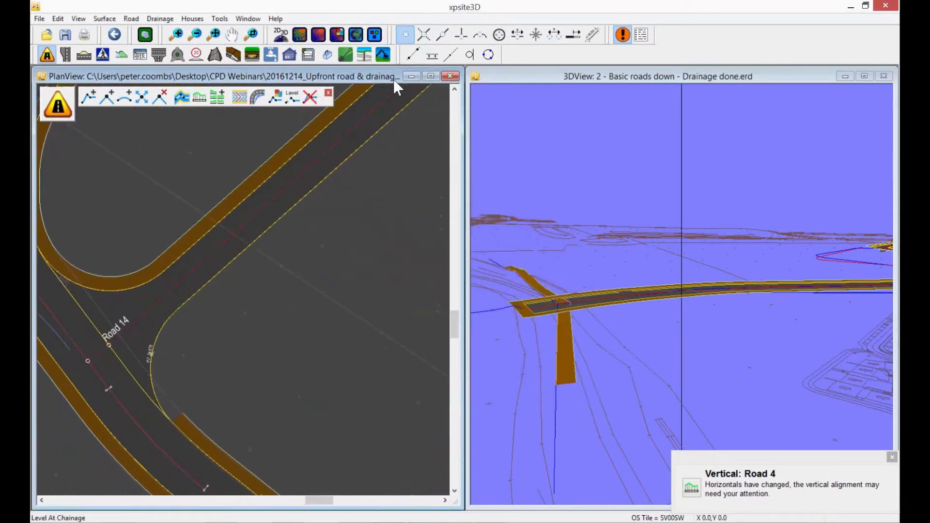
pyautogui.click(432, 56)
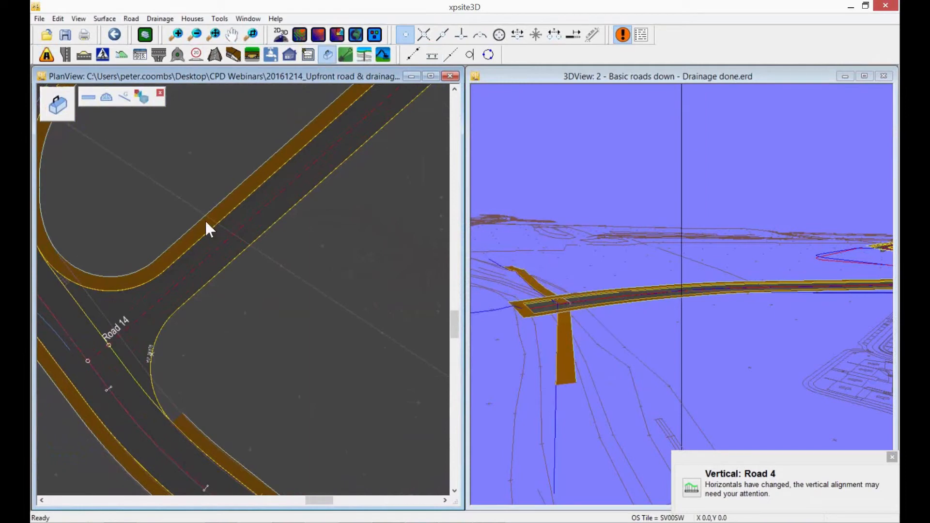
pyautogui.scroll(3, 155, 192)
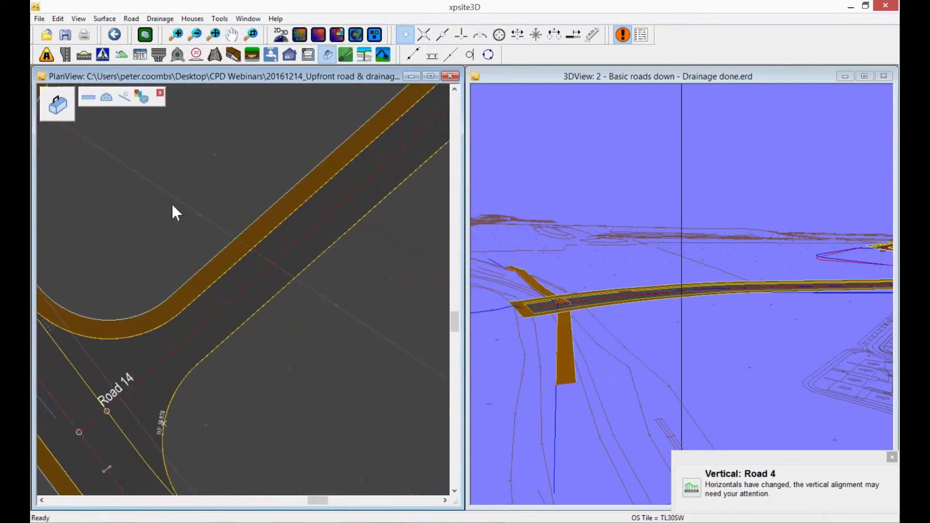
pyautogui.click(88, 98)
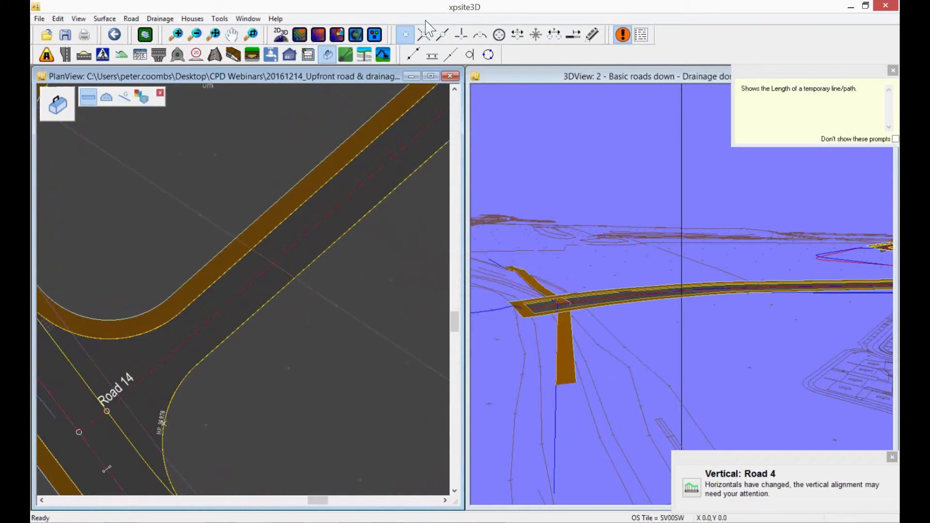
pyautogui.click(442, 34)
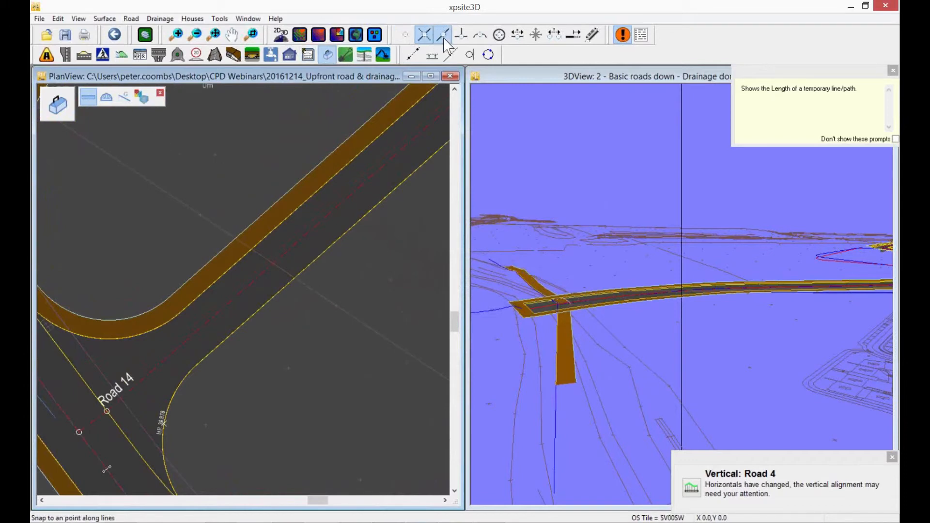
pyautogui.click(258, 218)
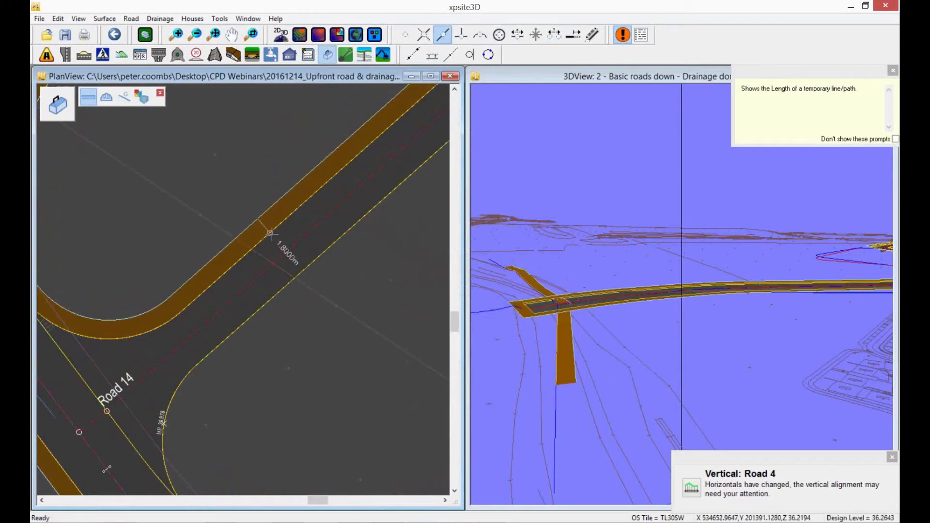
pyautogui.rightClick(272, 233)
pyautogui.click(246, 275)
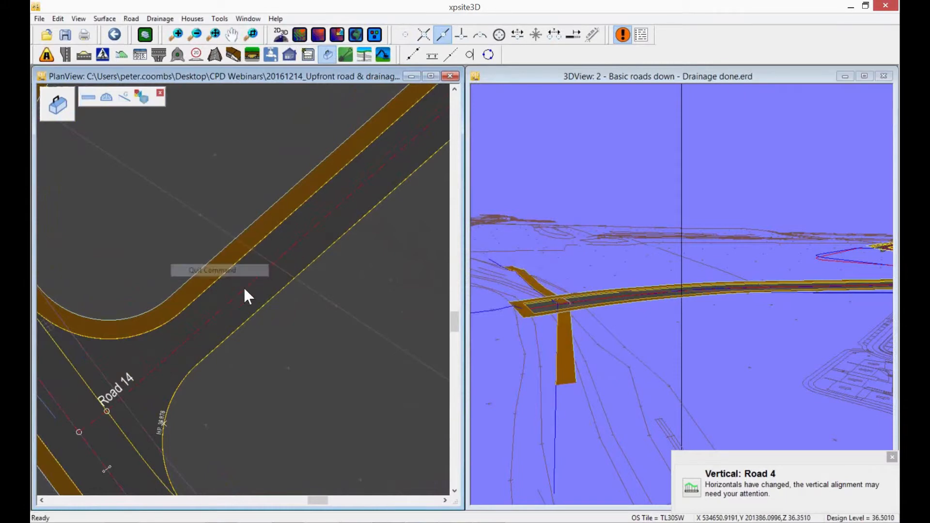
# - Offset Road 14's channel on the side without a footway, and its junction curve, outward by 0.9 m
pyautogui.click(431, 55)
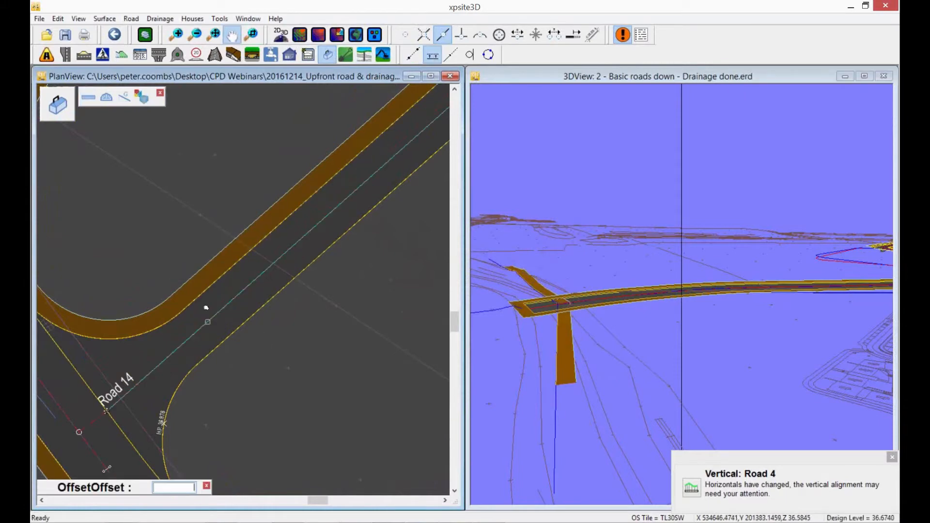
pyautogui.moveTo(203, 325); pyautogui.dragTo(198, 259, button='middle')
pyautogui.scroll(1, 198, 290)
pyautogui.click(195, 290)
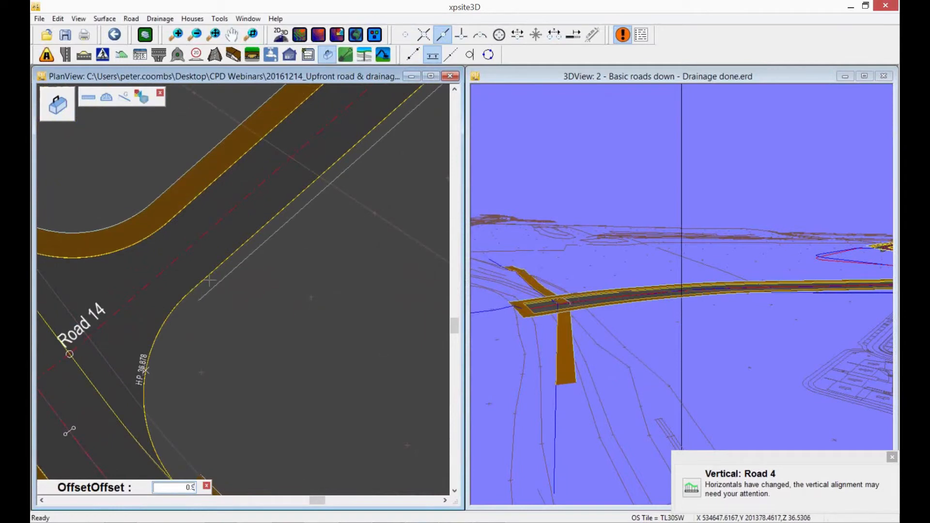
pyautogui.moveTo(158, 369); pyautogui.dragTo(137, 337, button='middle')
pyautogui.click(138, 337)
pyautogui.click(158, 342)
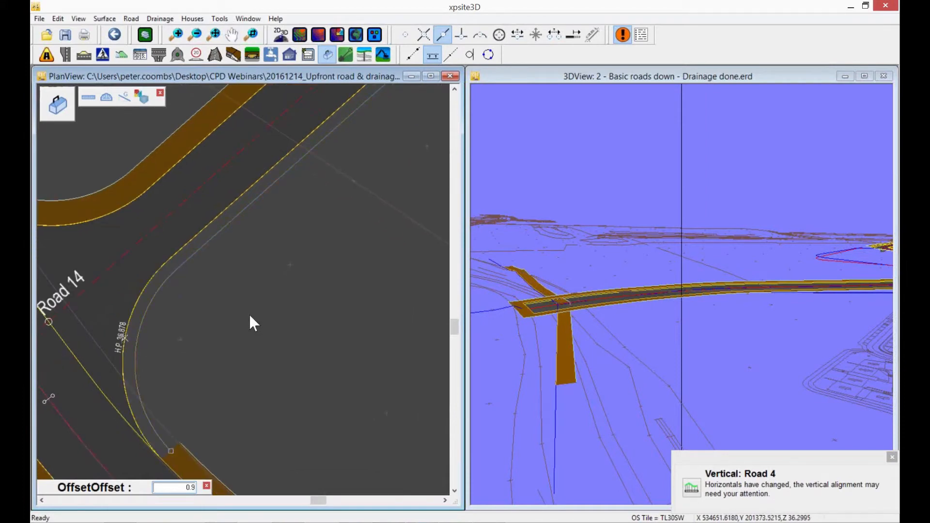
# - Start a new footpath centreline where the offset junction curve meets the end of Road 2's existing footway
pyautogui.click(102, 57)
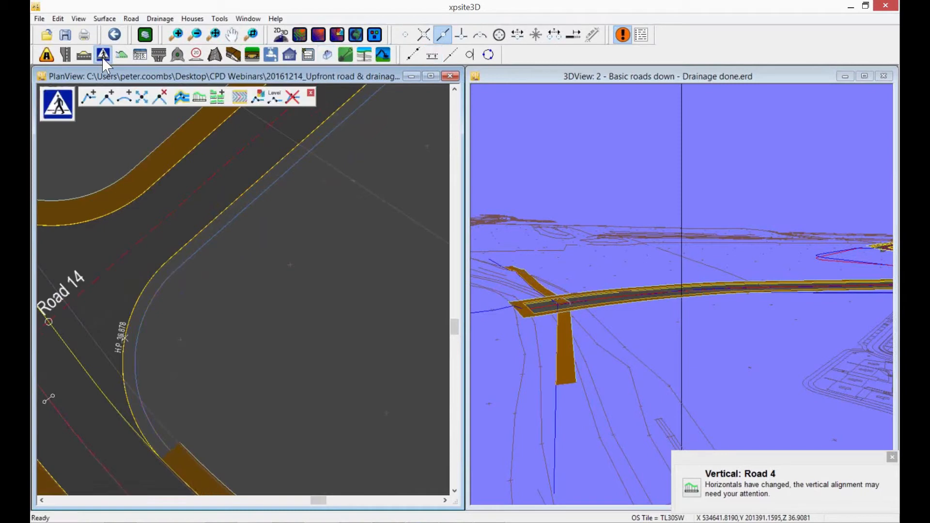
pyautogui.click(90, 98)
pyautogui.moveTo(186, 349); pyautogui.dragTo(192, 275, button='middle')
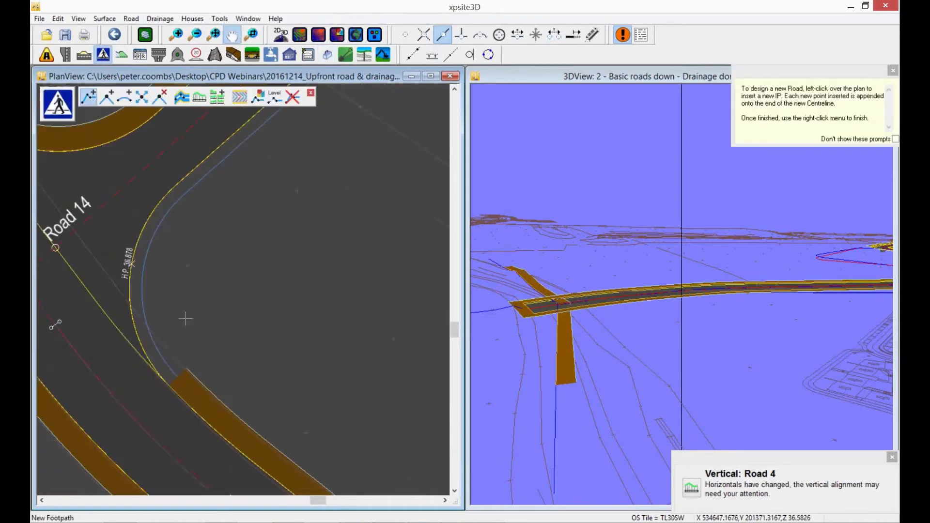
pyautogui.scroll(1, 174, 355)
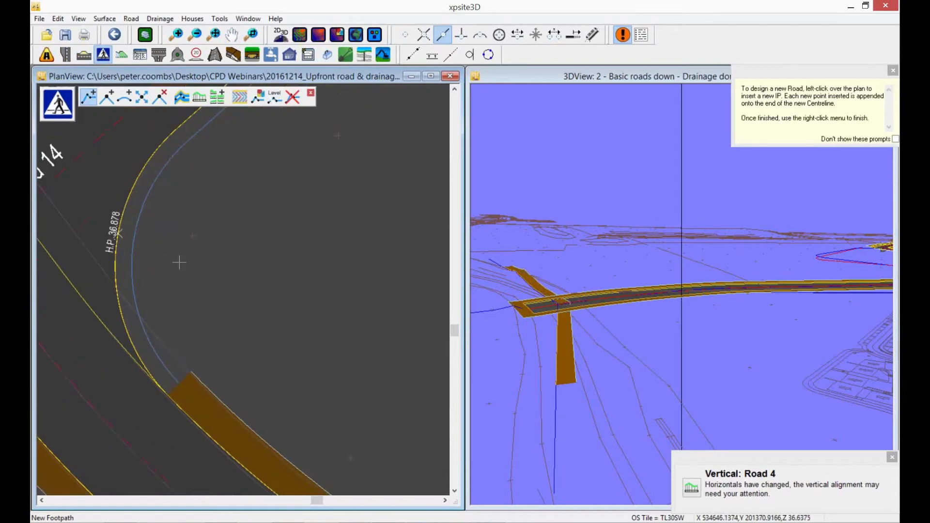
pyautogui.click(406, 37)
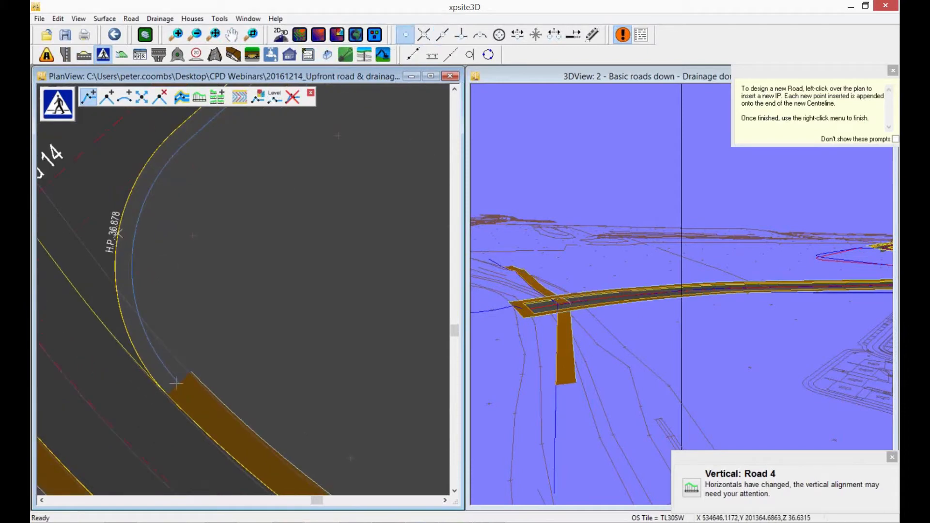
pyautogui.click(179, 385)
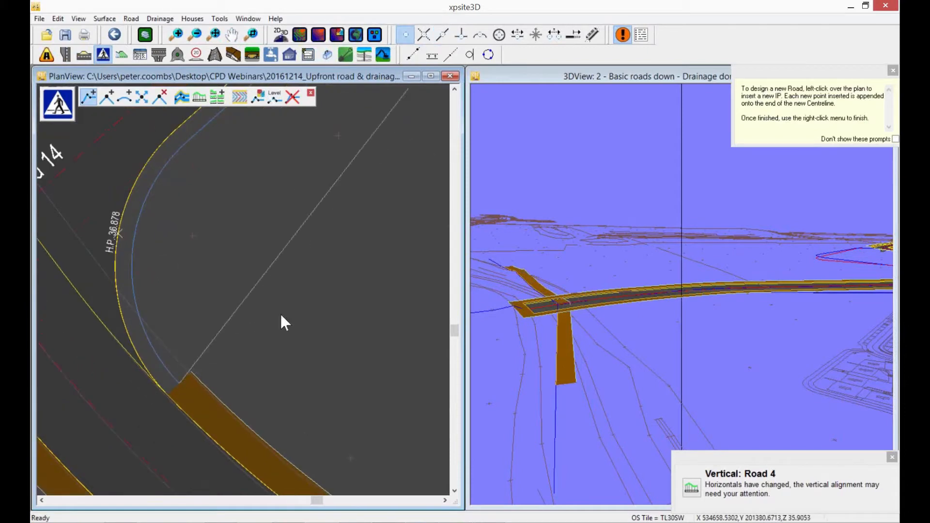
# - Continue the footpath centreline around the offset junction curve and onto the straight offset line beside Road 14
pyautogui.click(479, 35)
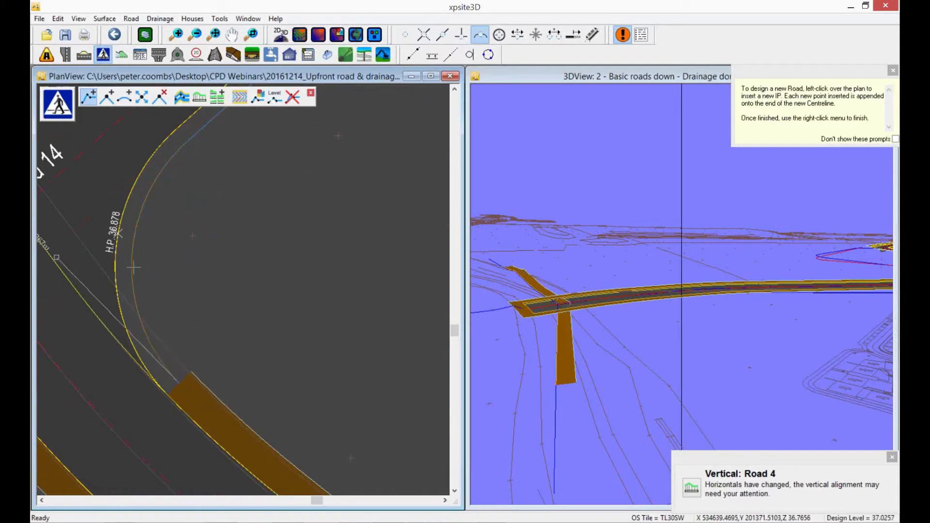
pyautogui.moveTo(174, 305); pyautogui.dragTo(89, 455, button='middle')
pyautogui.moveTo(276, 197); pyautogui.dragTo(110, 428, button='middle')
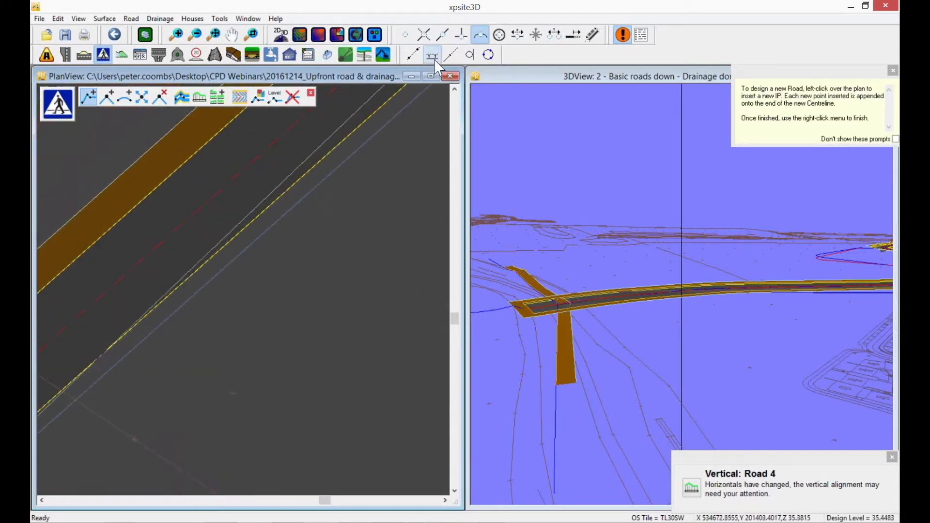
pyautogui.click(443, 35)
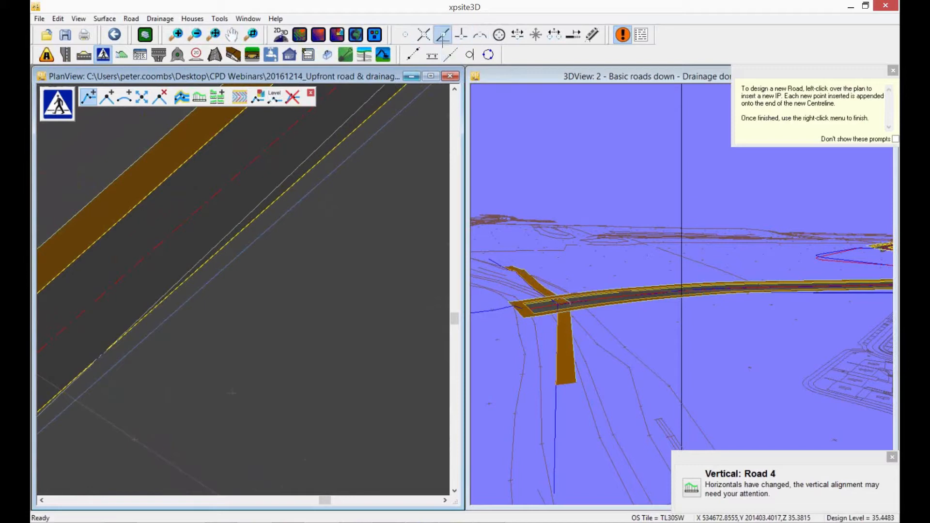
pyautogui.click(331, 176)
# - Extend the footpath centreline away from the offset line and add a segment of about 10.5 m toward Road 14's far end
pyautogui.scroll(-3, 337, 230)
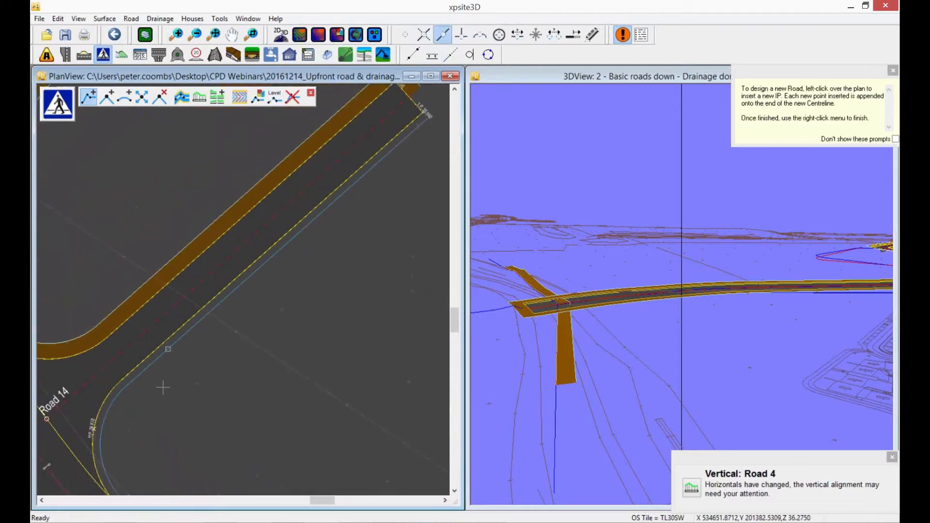
pyautogui.moveTo(305, 230); pyautogui.dragTo(166, 347, button='middle')
pyautogui.scroll(1, 245, 343)
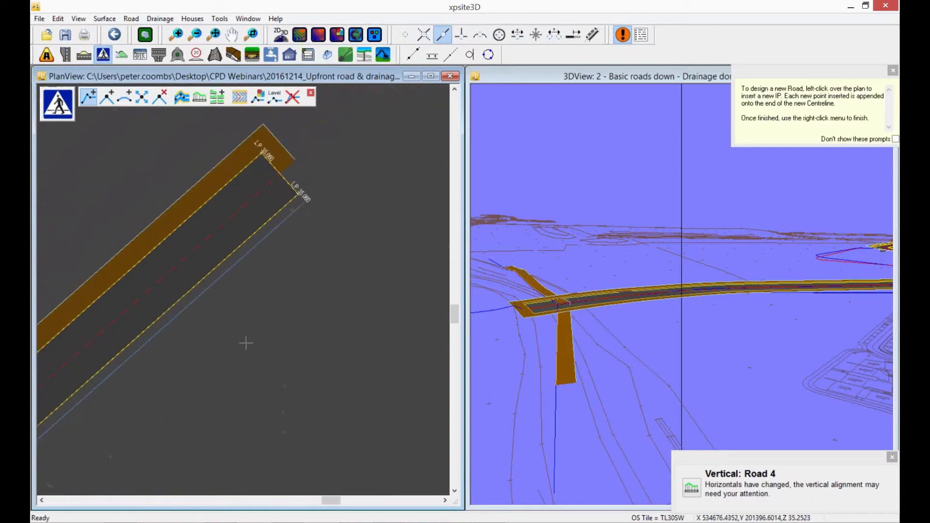
pyautogui.moveTo(277, 337); pyautogui.dragTo(226, 379, button='middle')
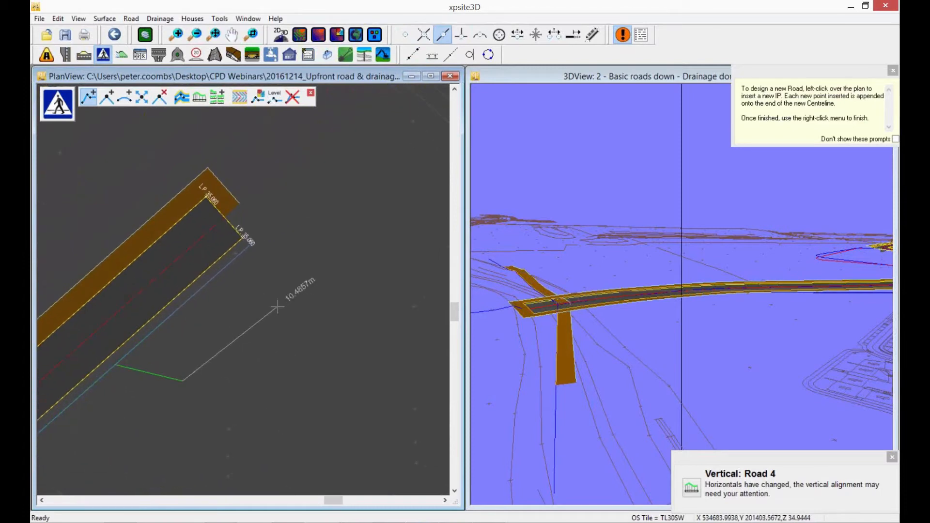
pyautogui.click(277, 307)
# - Take the footpath centreline about 21 m across Road 14 and back along its opposite side, and finish the path
pyautogui.moveTo(210, 242); pyautogui.dragTo(289, 298, button='middle')
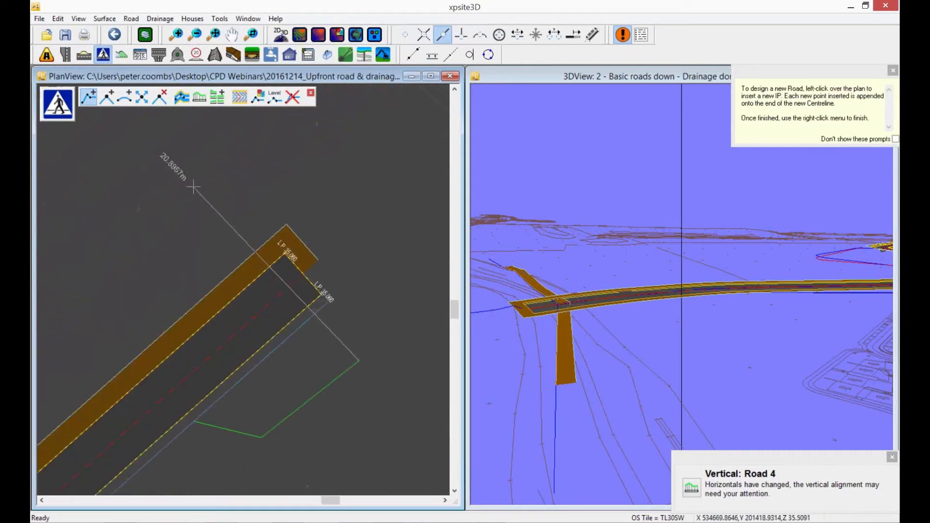
pyautogui.click(191, 187)
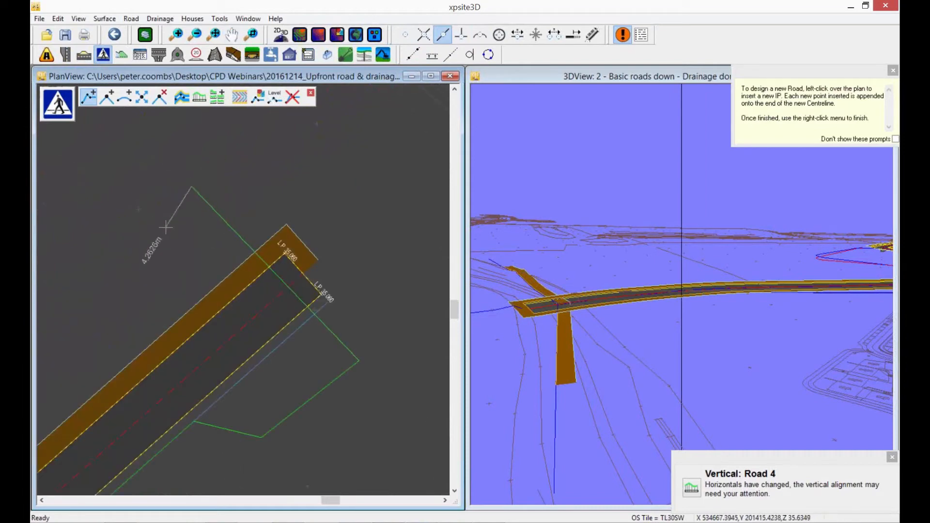
pyautogui.click(78, 304)
pyautogui.rightClick(94, 329)
pyautogui.click(74, 372)
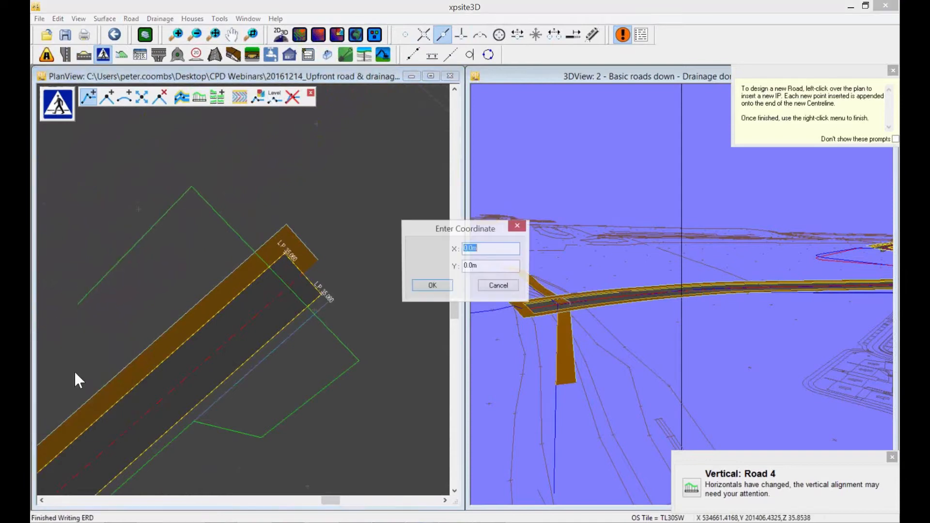
pyautogui.press('Escape')
pyautogui.rightClick(94, 317)
pyautogui.click(62, 415)
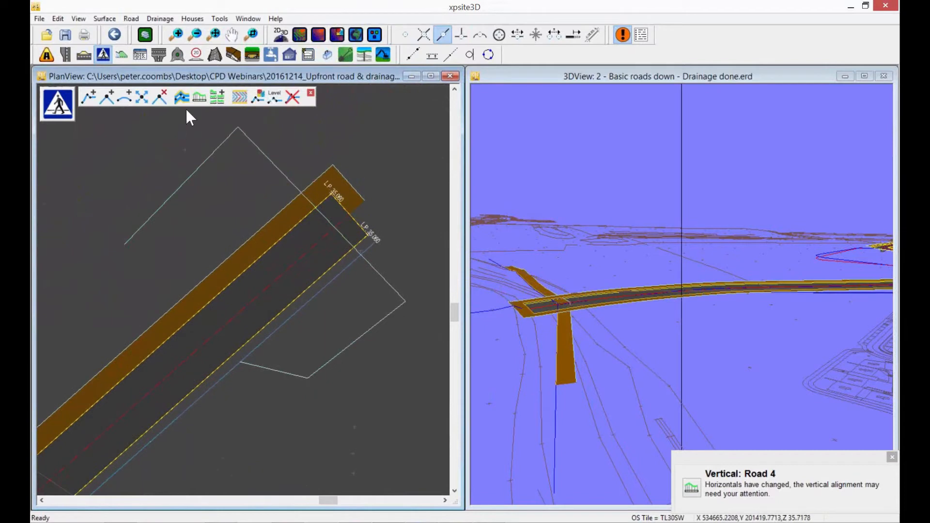
# - Open the vertical alignment section of Path 3 and enlarge the section view
pyautogui.scroll(-1, 204, 241)
pyautogui.moveTo(204, 240); pyautogui.dragTo(251, 182, button='middle')
pyautogui.moveTo(154, 403); pyautogui.dragTo(188, 301, button='middle')
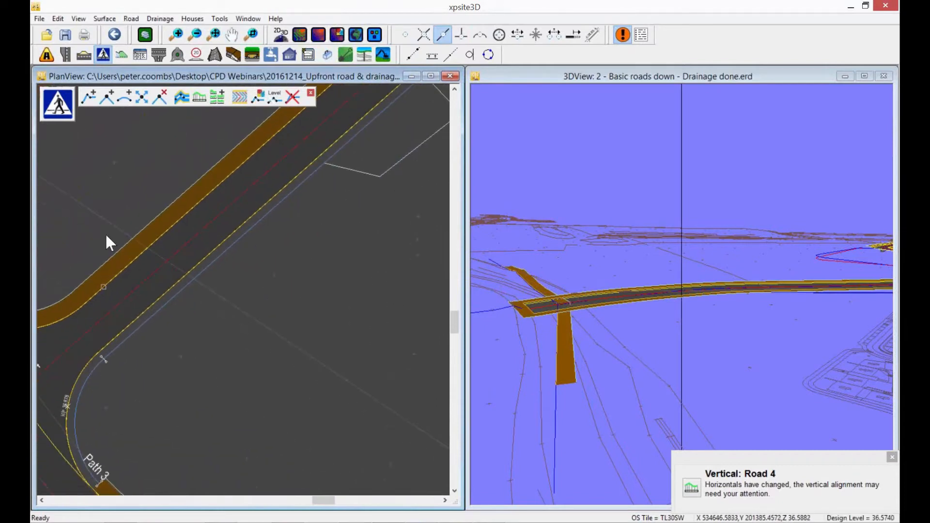
pyautogui.click(197, 100)
pyautogui.click(196, 276)
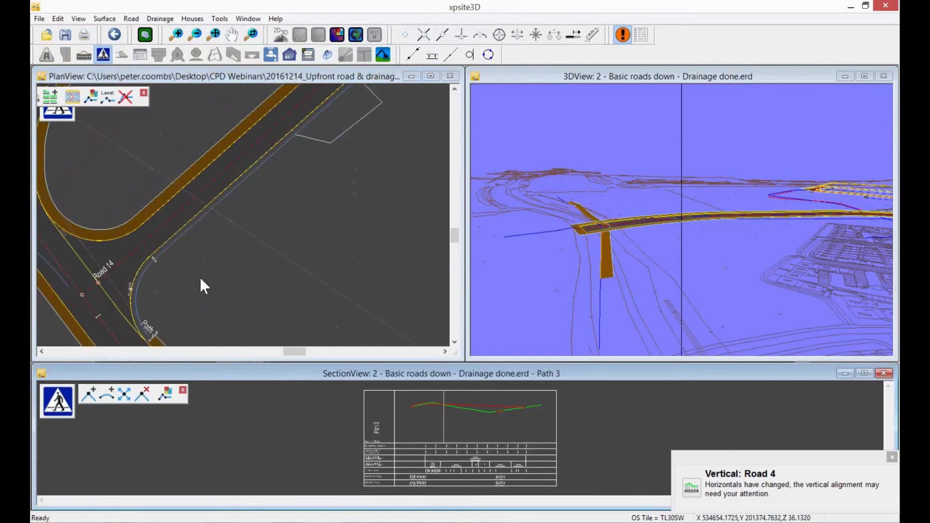
pyautogui.moveTo(369, 359); pyautogui.dragTo(361, 233)
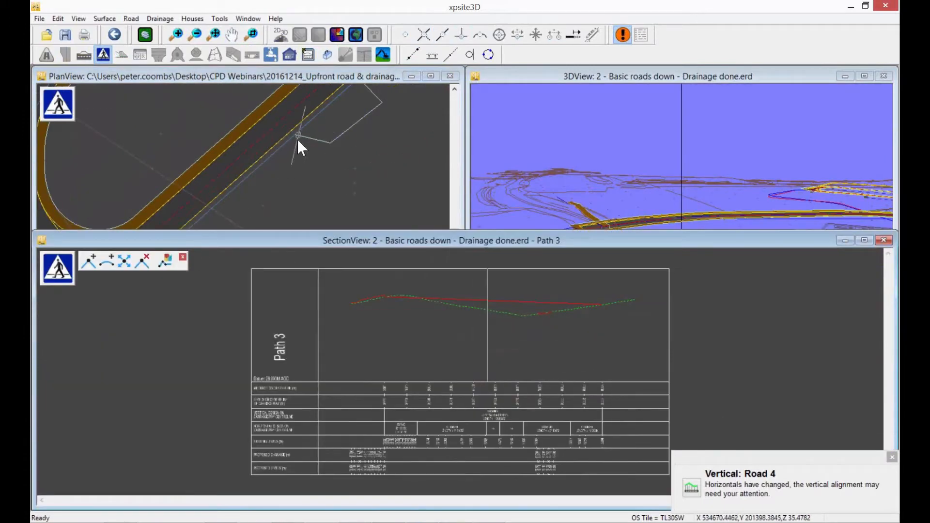
pyautogui.moveTo(292, 151); pyautogui.dragTo(245, 246, button='middle')
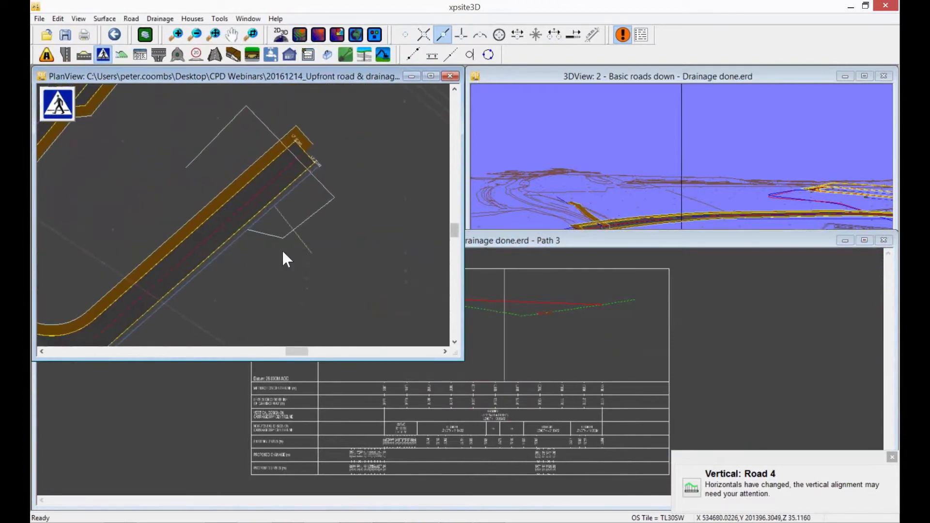
pyautogui.click(477, 244)
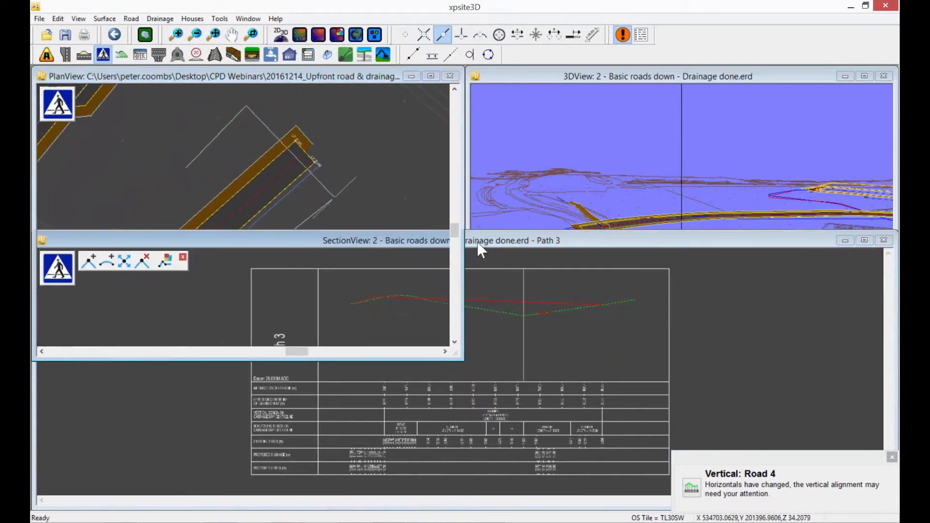
# - Add two raised intersection points to Path 3's vertical alignment, one near mid-length and one near its far end
pyautogui.click(89, 264)
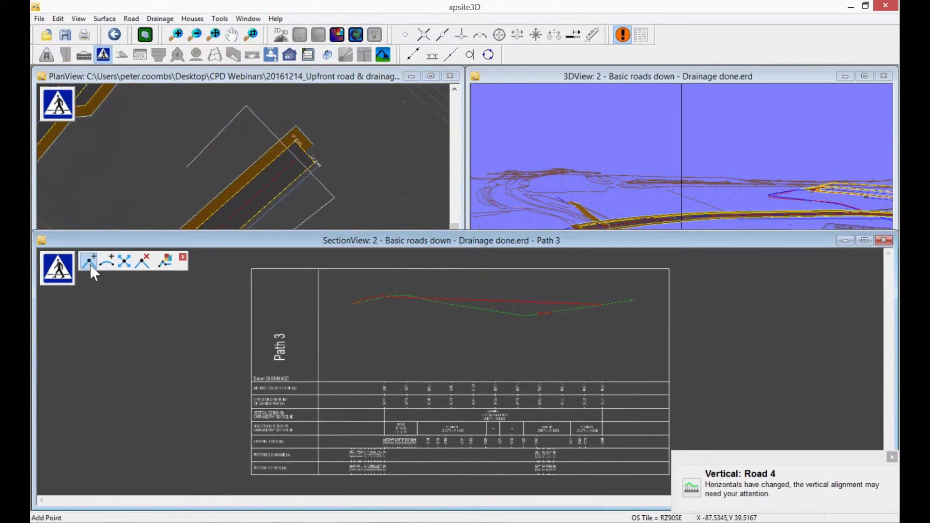
pyautogui.click(493, 302)
pyautogui.click(494, 285)
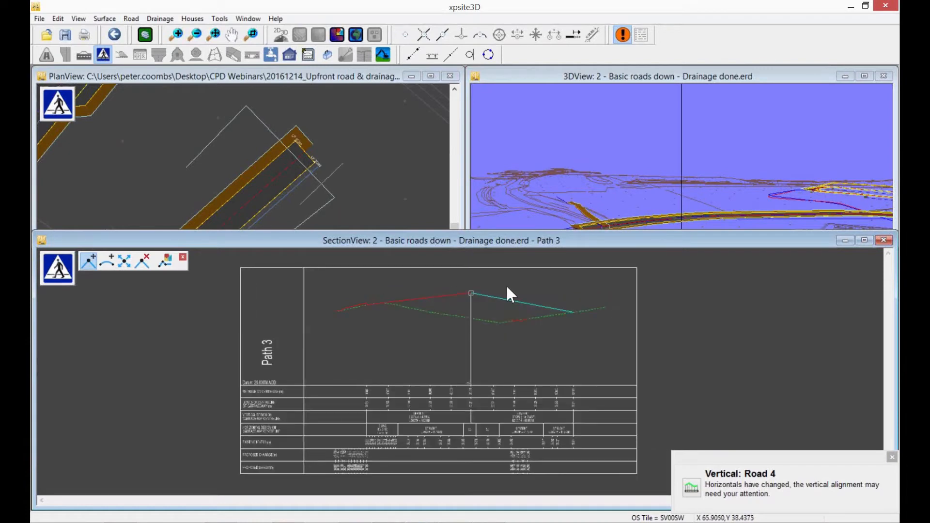
pyautogui.click(543, 307)
pyautogui.click(543, 295)
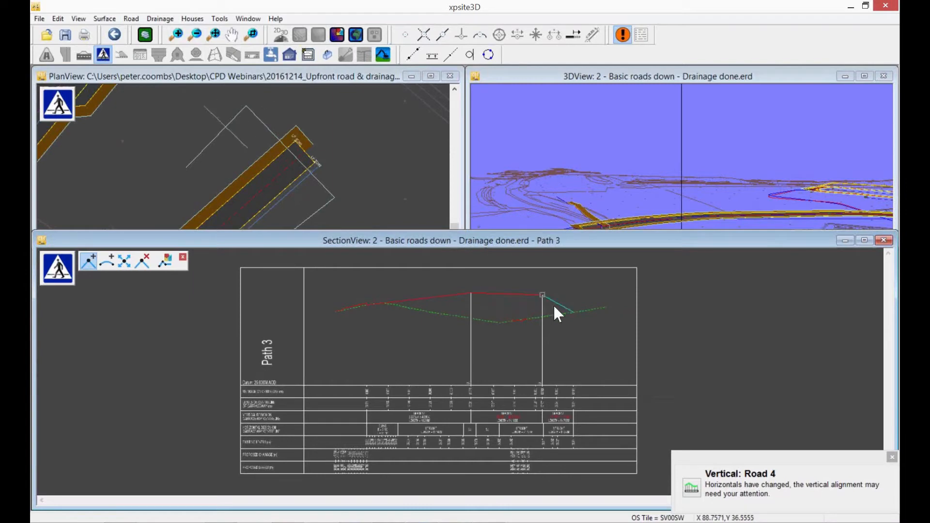
# - Create channels 0.9 m wide on both sides of Path 3 and choose no junction at the detected path end
pyautogui.click(354, 77)
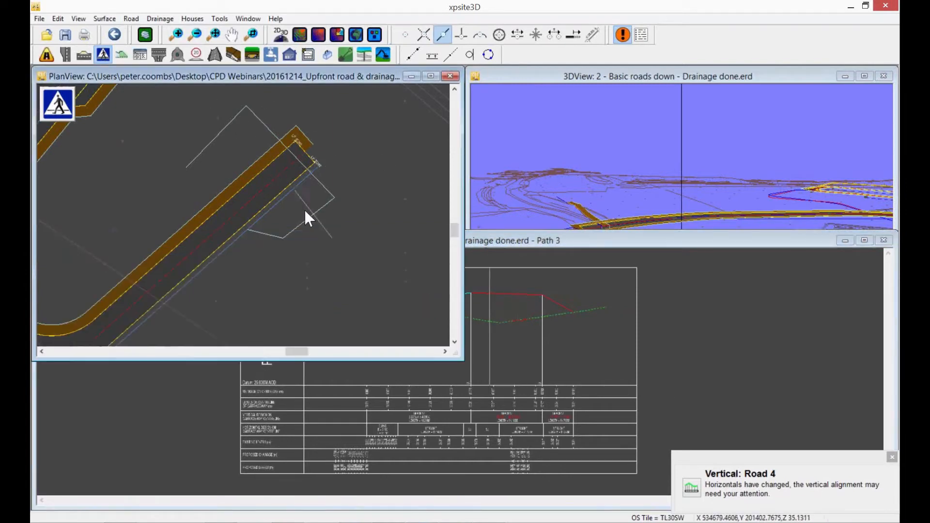
pyautogui.moveTo(214, 270); pyautogui.dragTo(297, 174, button='middle')
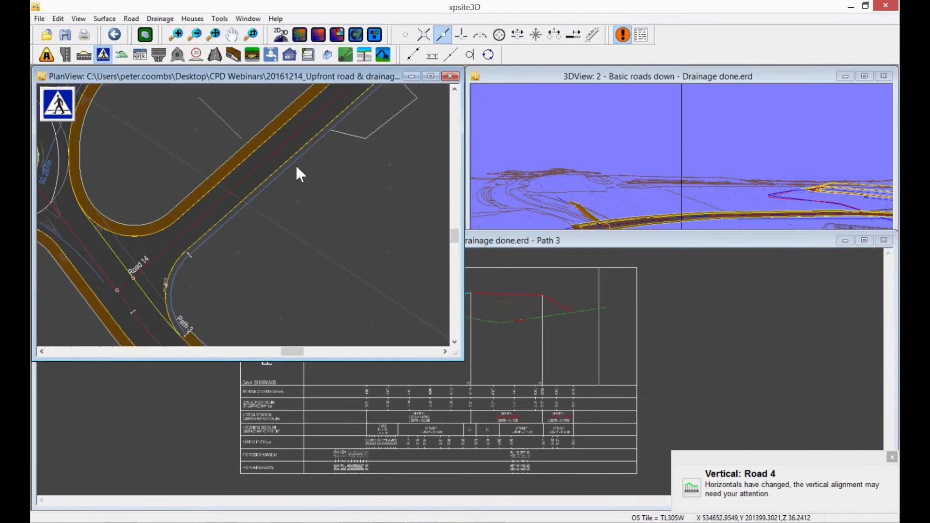
pyautogui.click(74, 100)
pyautogui.click(181, 97)
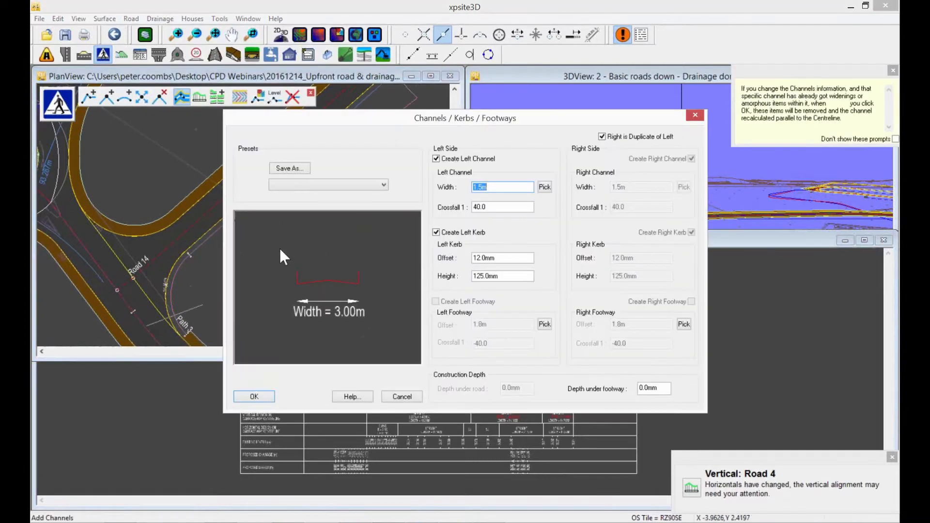
pyautogui.write('1.8')
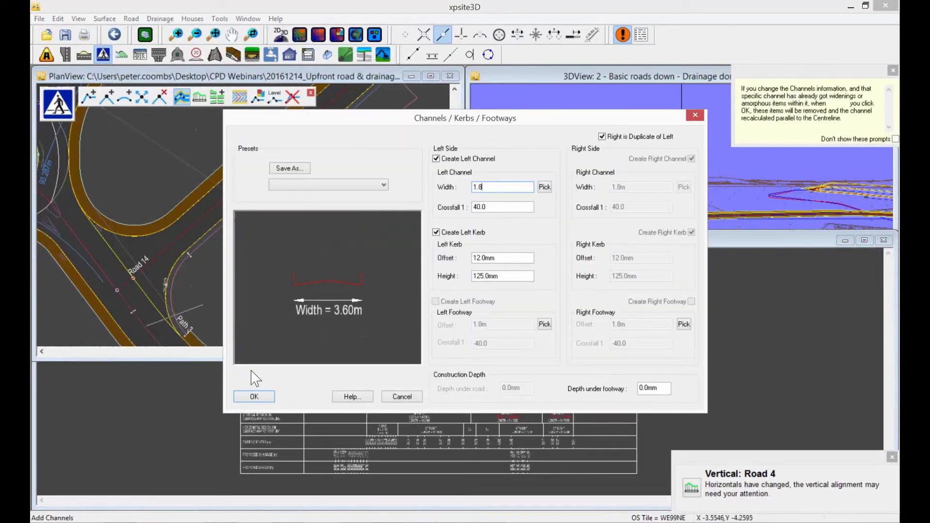
pyautogui.press('BackSpace')
pyautogui.press('BackSpace')
pyautogui.press('BackSpace')
pyautogui.write('0.9')
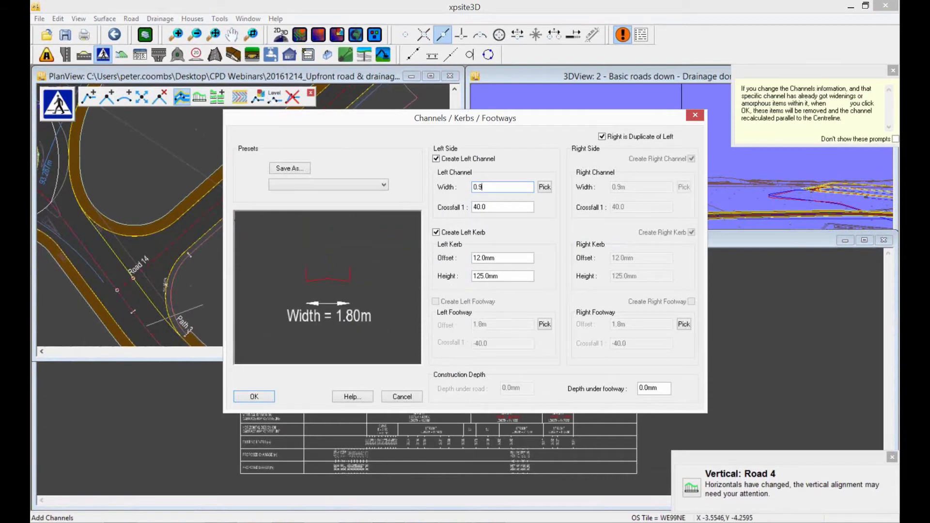
pyautogui.click(254, 396)
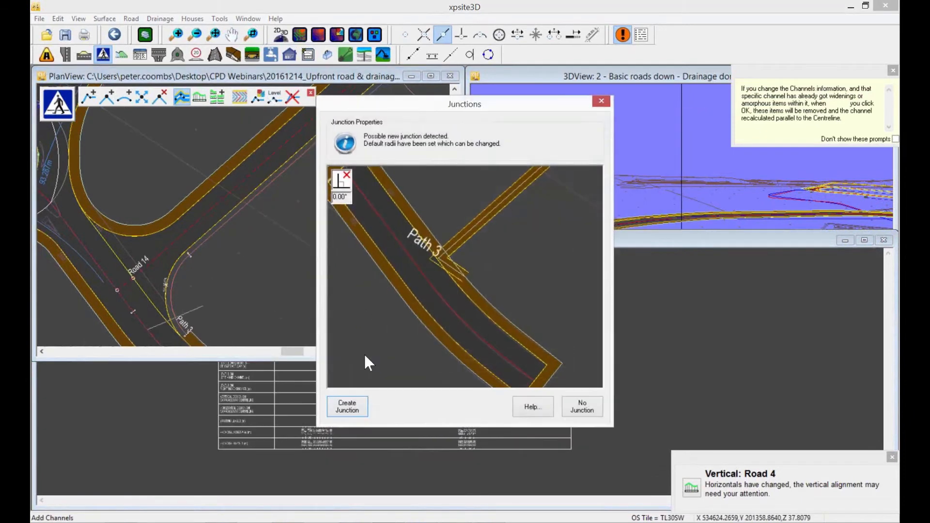
pyautogui.click(582, 409)
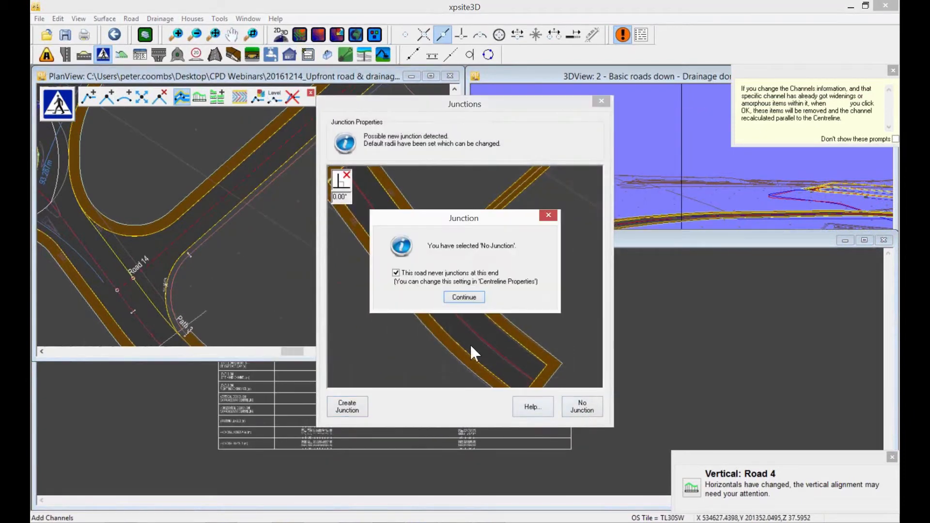
pyautogui.click(471, 298)
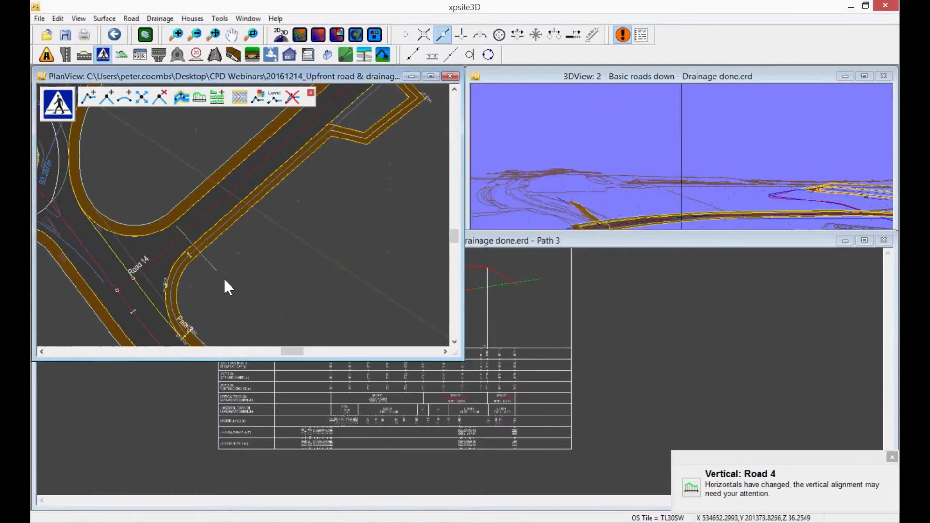
# - Enlarge the plan view and examine the new footpath beside Road 14 and the surrounding road layout
pyautogui.moveTo(224, 279); pyautogui.dragTo(234, 268, button='middle')
pyautogui.click(430, 77)
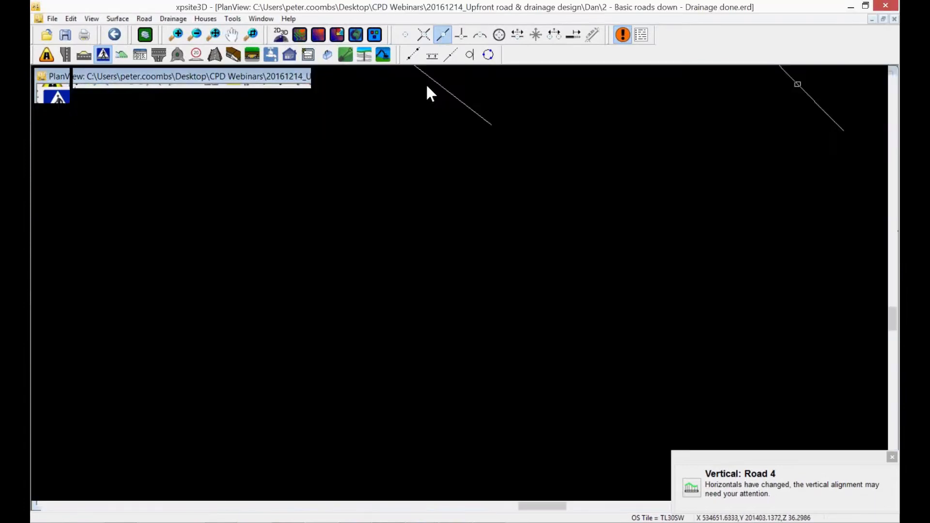
pyautogui.moveTo(401, 320); pyautogui.dragTo(397, 286, button='middle')
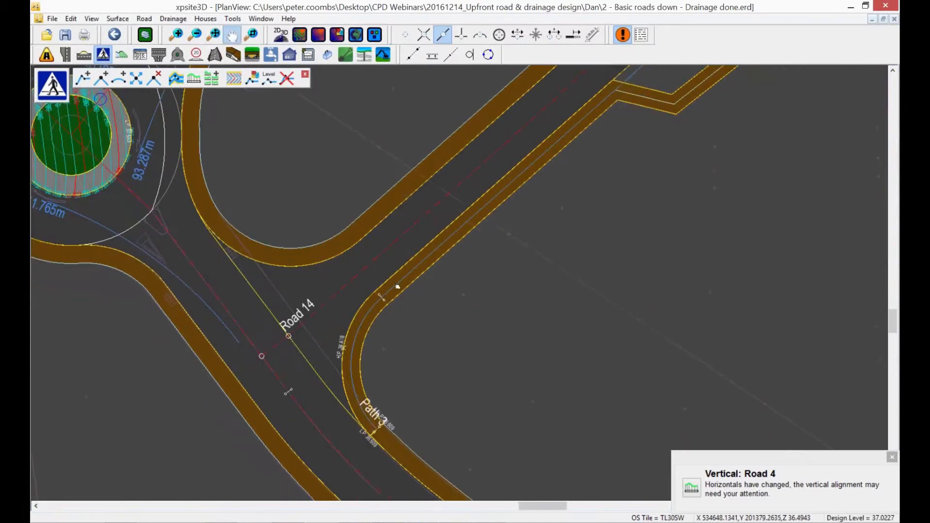
pyautogui.moveTo(494, 235); pyautogui.dragTo(372, 386, button='middle')
pyautogui.scroll(-5, 372, 387)
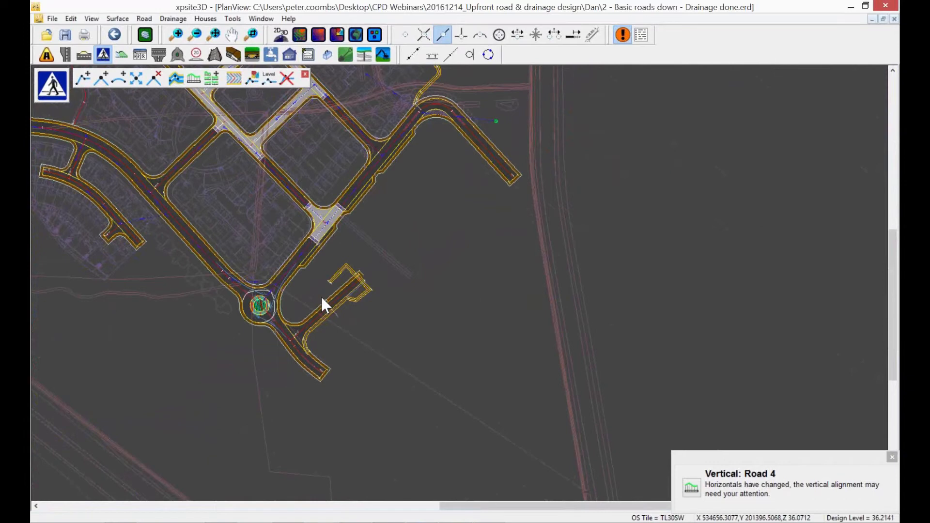
pyautogui.moveTo(259, 251); pyautogui.dragTo(336, 315, button='middle')
pyautogui.moveTo(332, 276); pyautogui.dragTo(357, 303, button='middle')
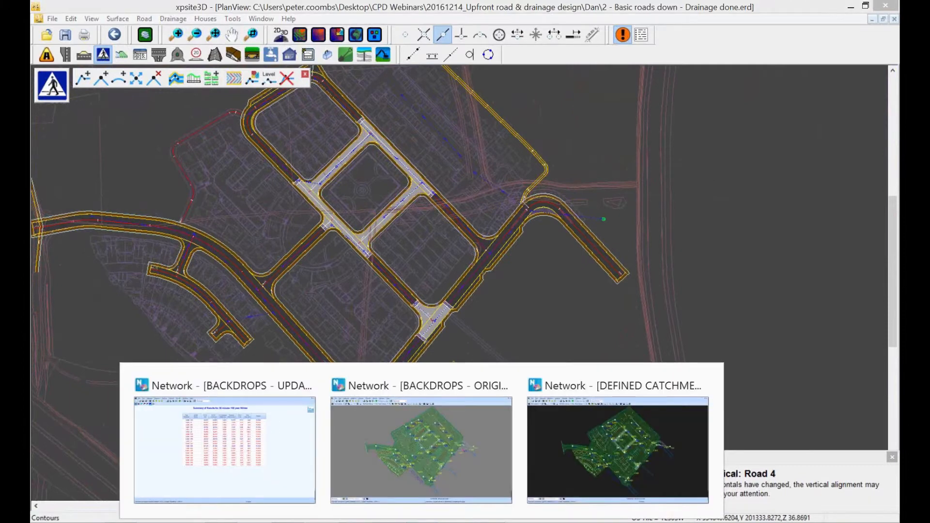
# - Switch to the Max folder in File Explorer and open Initial Drainage Proposal in MicroDrainage Network
pyautogui.hotkey('alt', 'Tab')
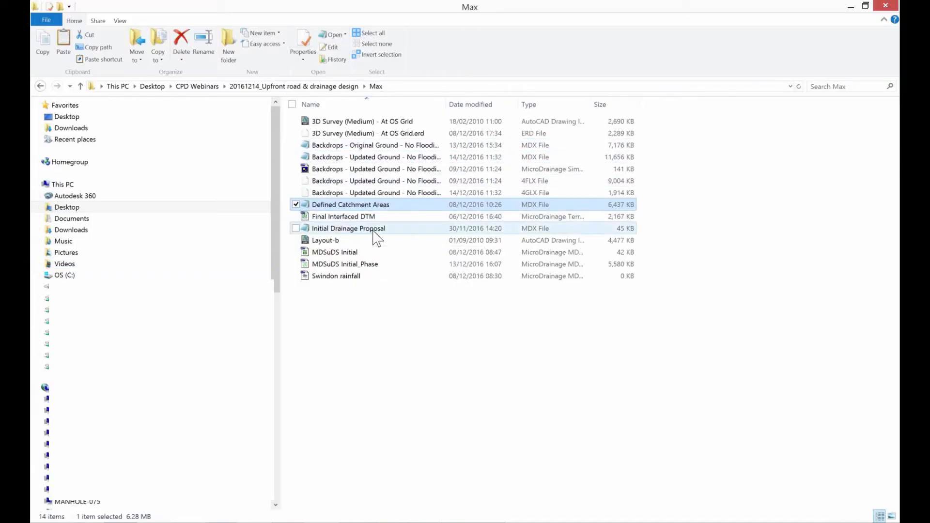
pyautogui.rightClick(374, 231)
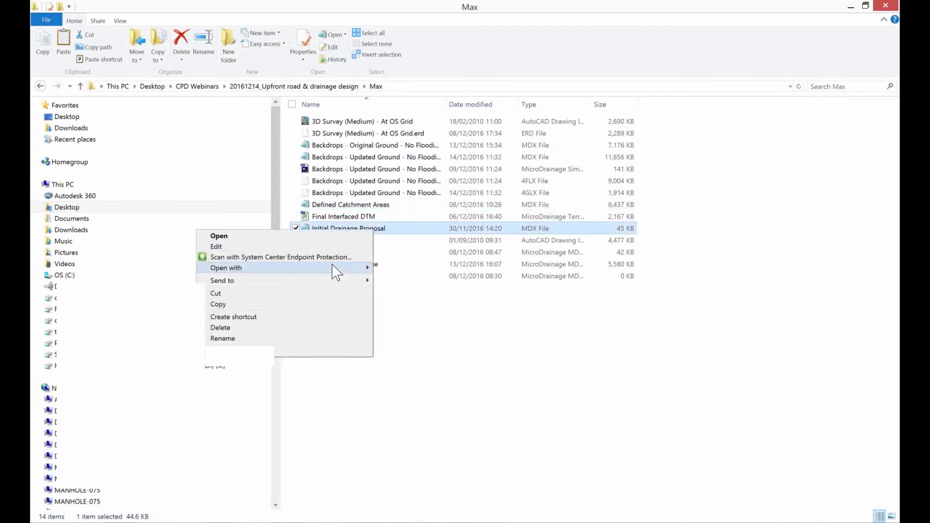
pyautogui.moveTo(288, 268)
pyautogui.click(161, 280)
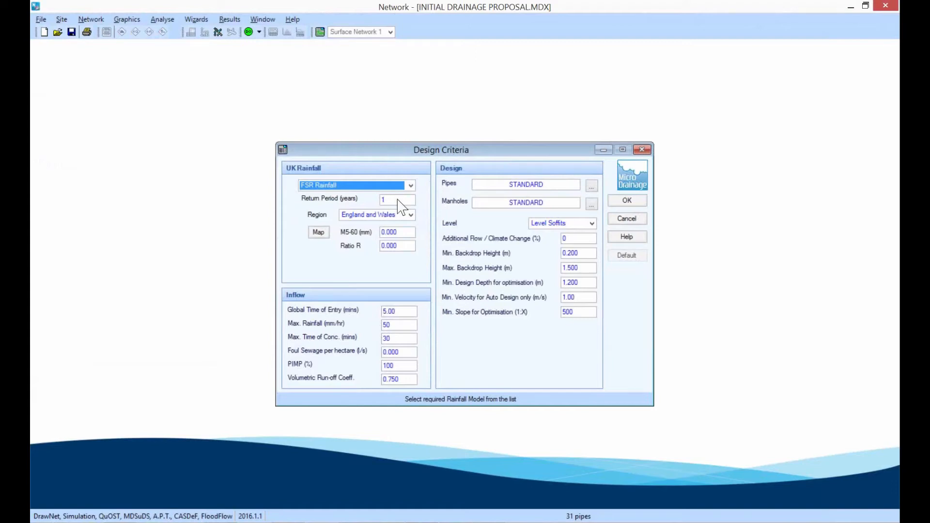
# - Set the FSR rainfall design criteria to an M5-60 of 20 mm and a Ratio R of 0.4
pyautogui.press('Tab')
pyautogui.press('Tab')
pyautogui.press('Tab')
pyautogui.press('Tab')
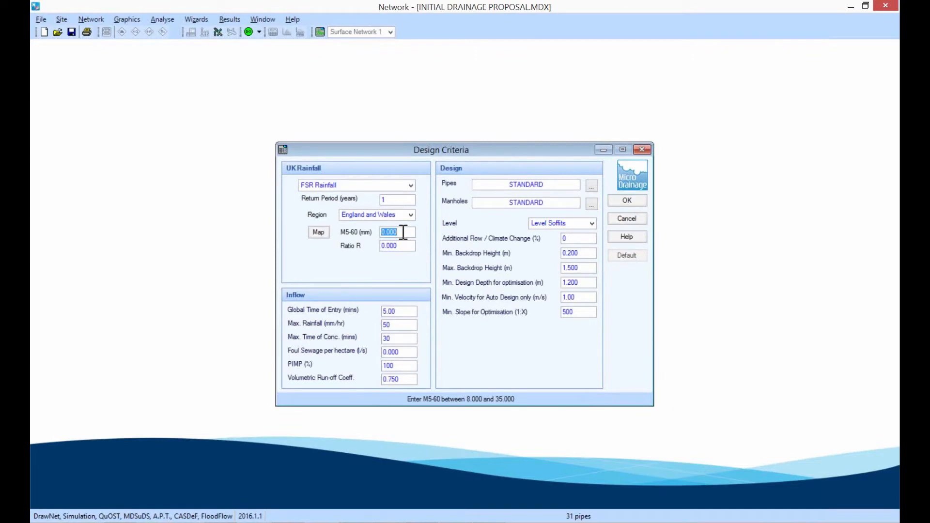
pyautogui.write('2')
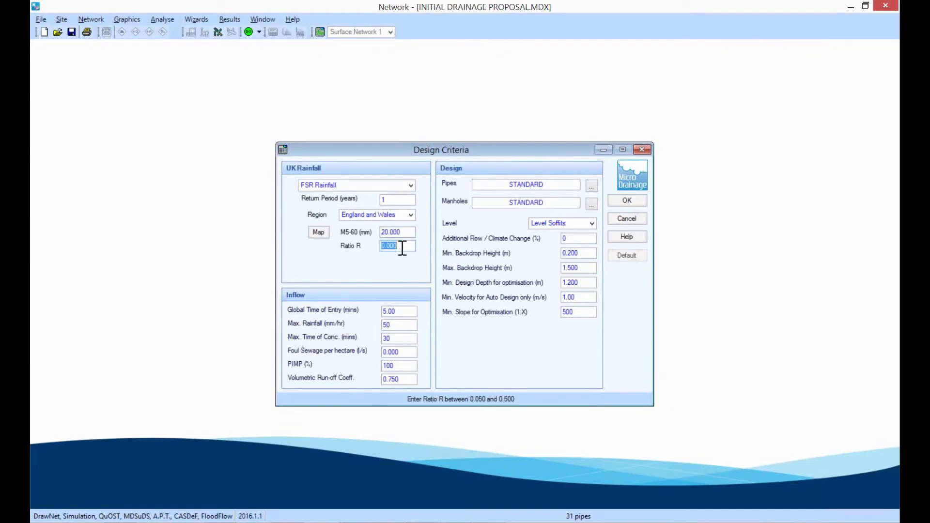
pyautogui.write('0.4')
# - Replace the standard pipe sizes with a list named Min containing only a 150 mm diameter, and accept the design criteria
pyautogui.click(589, 189)
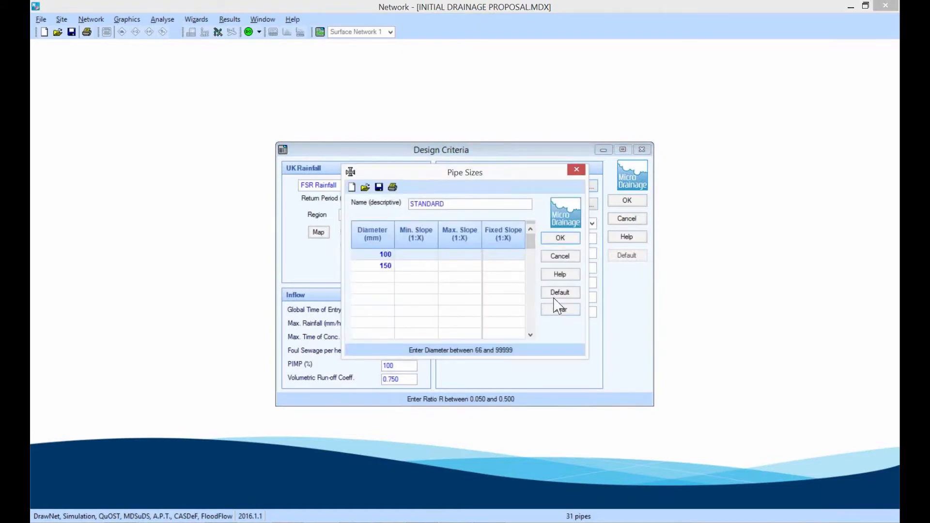
pyautogui.click(459, 204)
pyautogui.write('Min')
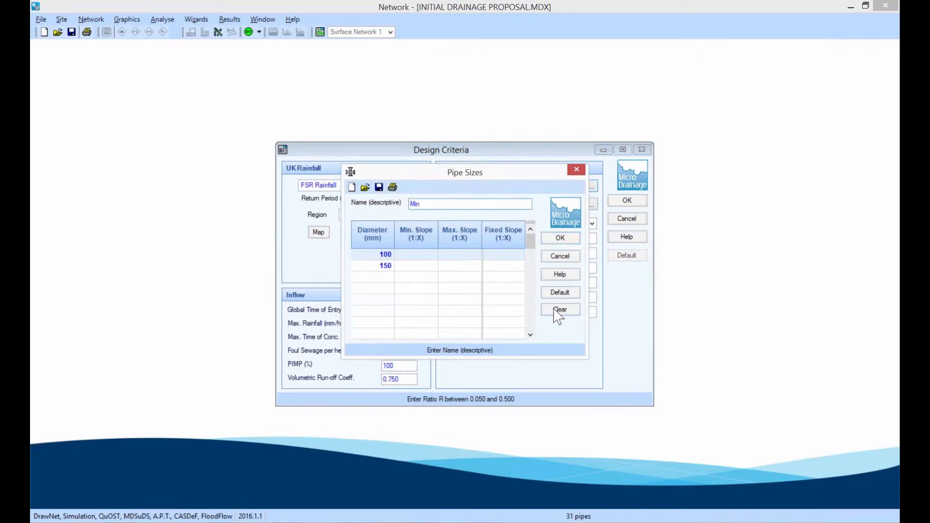
pyautogui.click(553, 308)
pyautogui.click(393, 263)
pyautogui.click(556, 313)
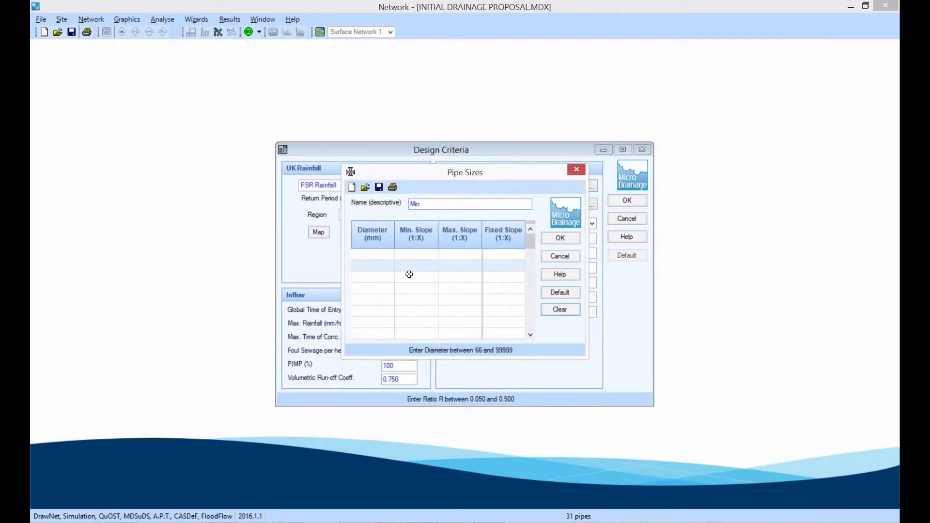
pyautogui.click(380, 254)
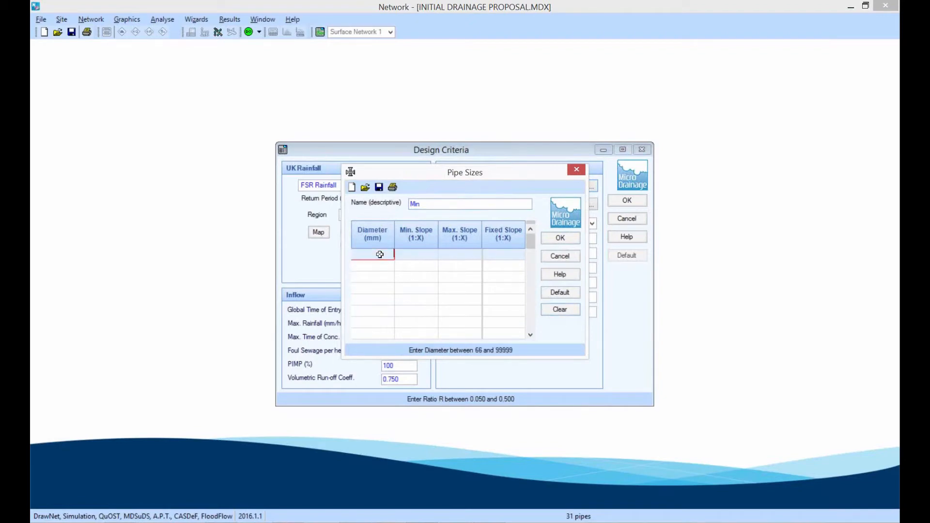
pyautogui.write('150')
pyautogui.click(557, 239)
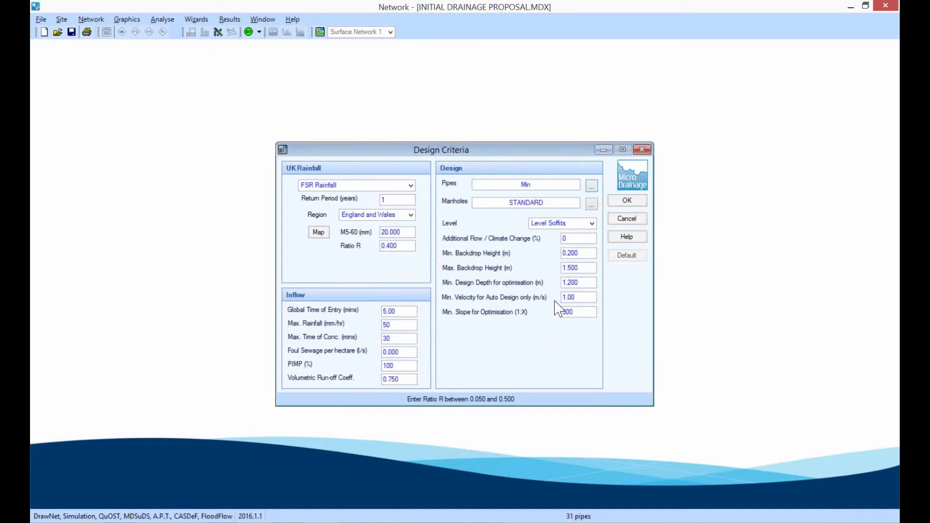
pyautogui.click(624, 200)
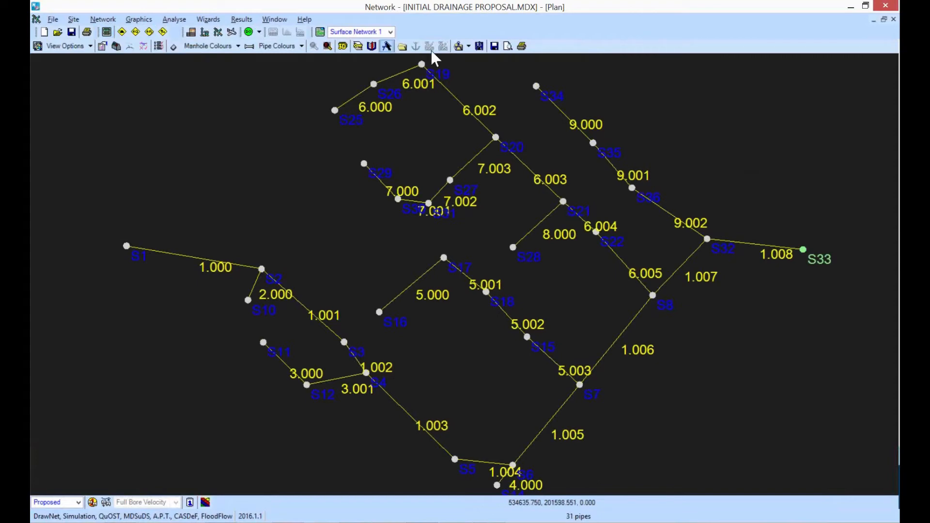
# - Load the Layout-b CAD drawing as a backdrop behind the drainage network plan
pyautogui.click(469, 47)
pyautogui.click(479, 60)
pyautogui.click(583, 152)
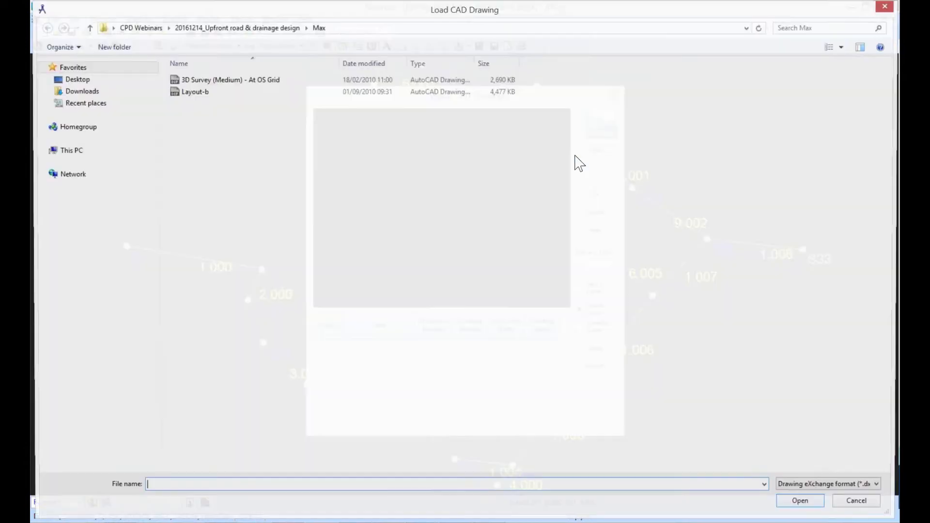
pyautogui.doubleClick(293, 92)
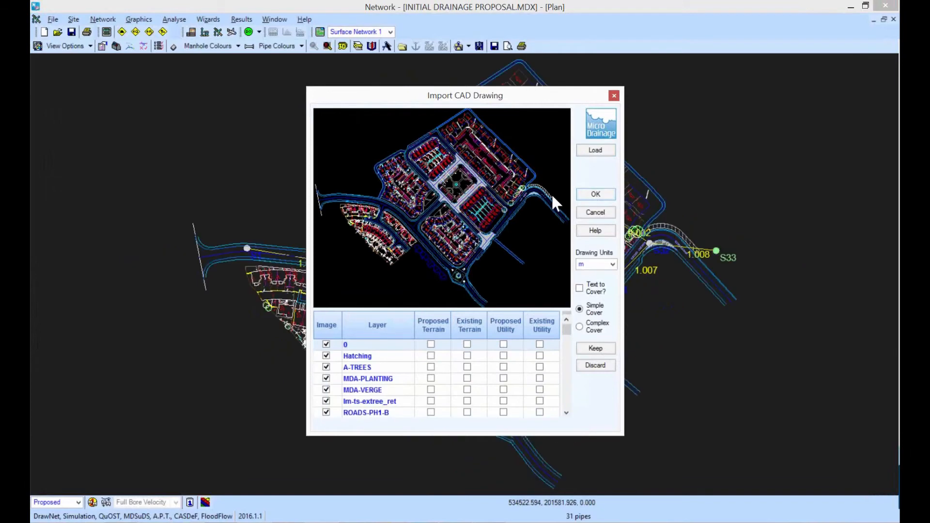
pyautogui.click(613, 96)
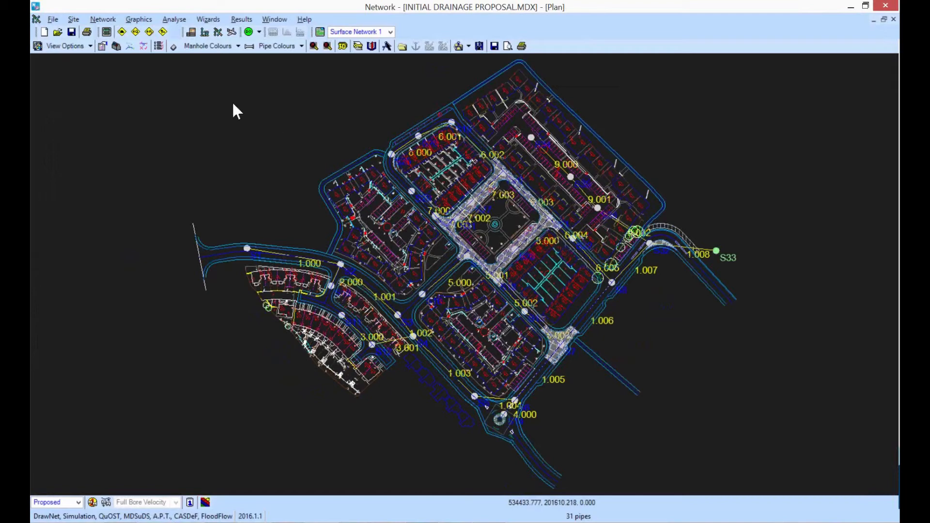
# - Open the storm network details and clear the locked impermeable areas of pipes 1.000, 2.000 and 1.001
pyautogui.click(106, 31)
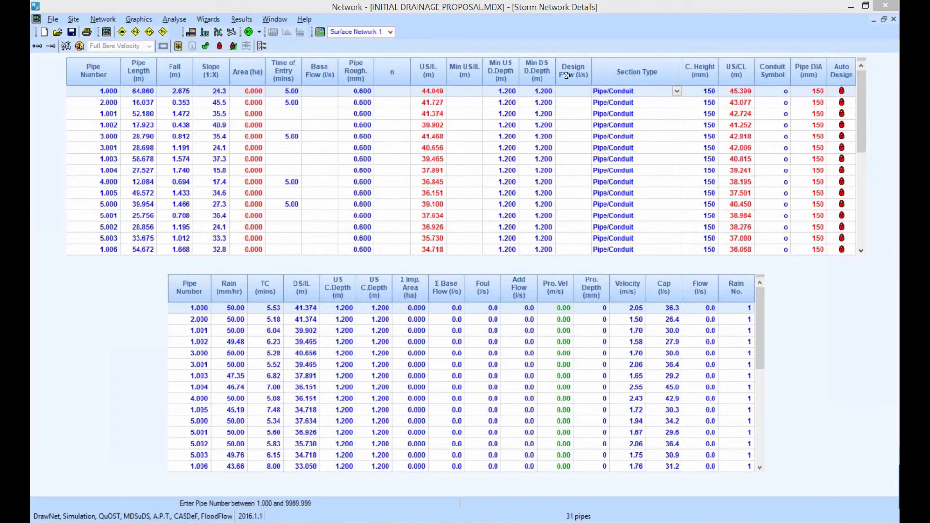
pyautogui.click(241, 92)
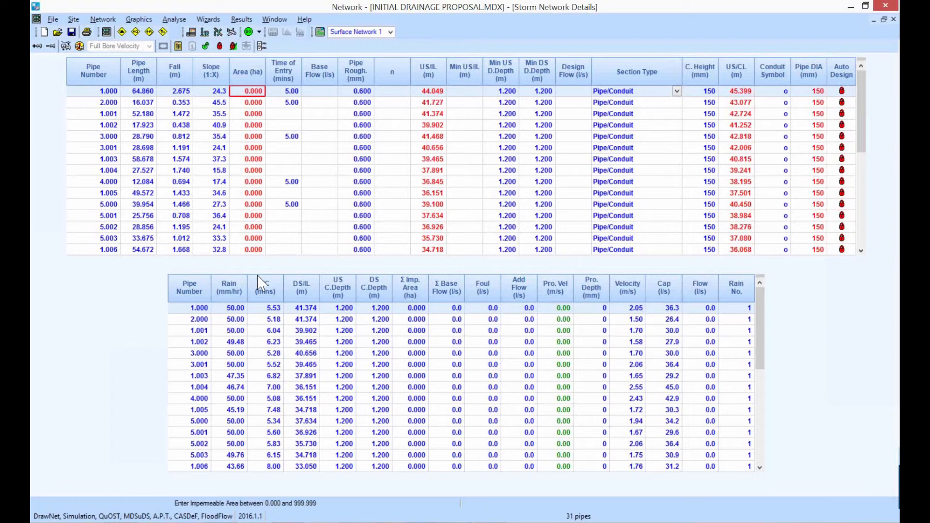
pyautogui.press('Delete')
pyautogui.press('Down')
pyautogui.press('Delete')
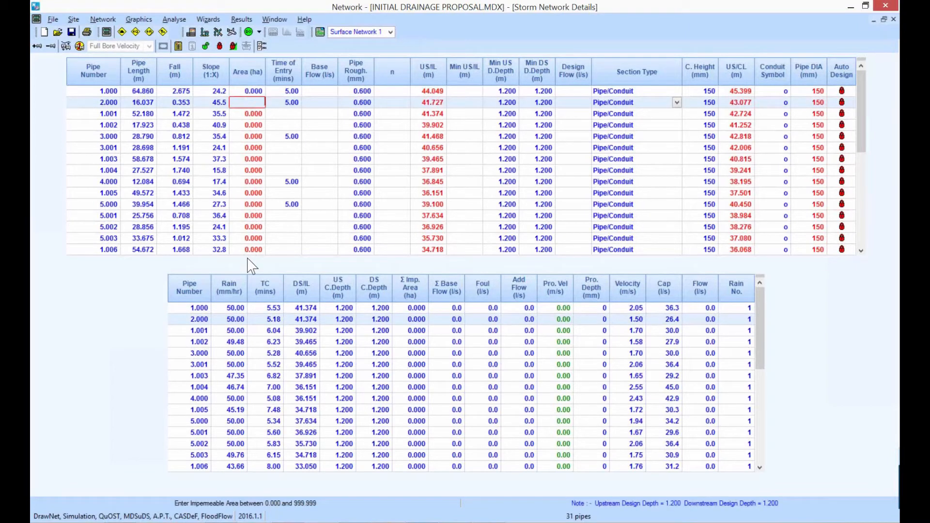
pyautogui.press('Down')
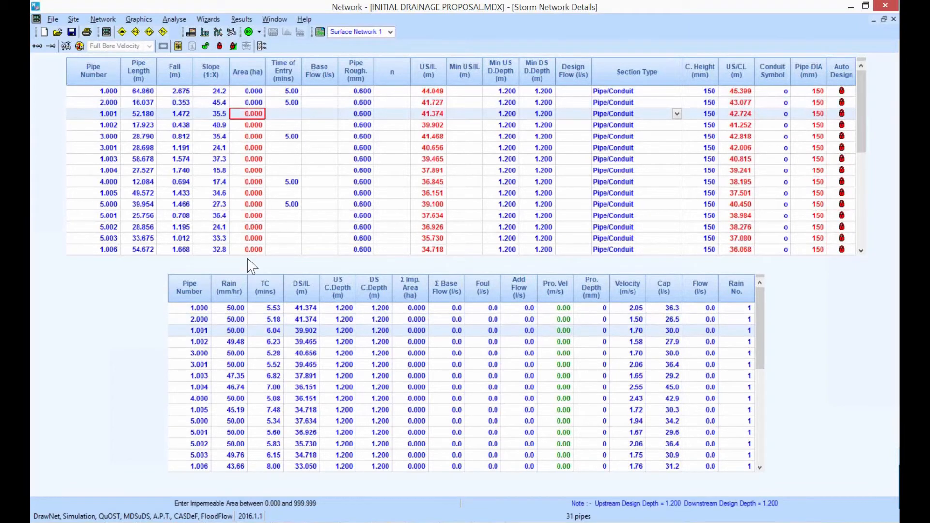
pyautogui.press('Delete')
pyautogui.press('Down')
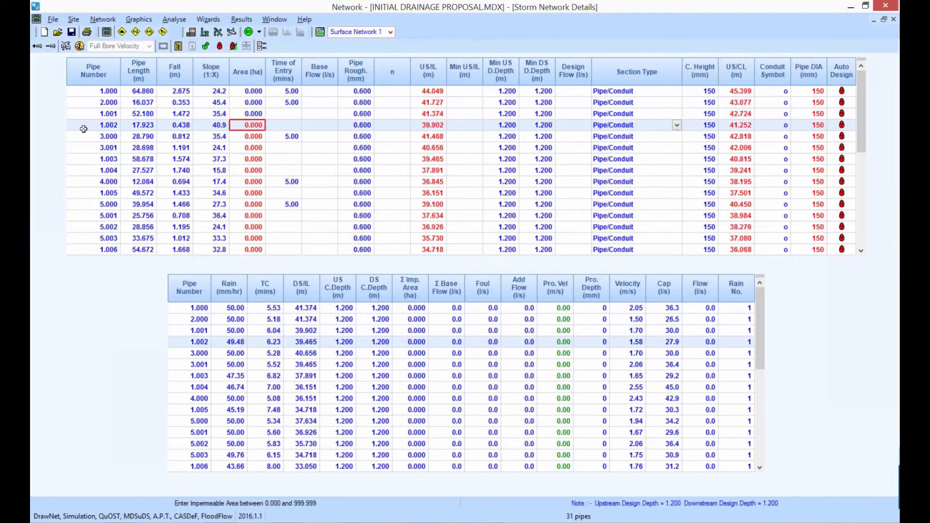
# - Set auto design to allowed for all pipes in the storm network
pyautogui.click(206, 47)
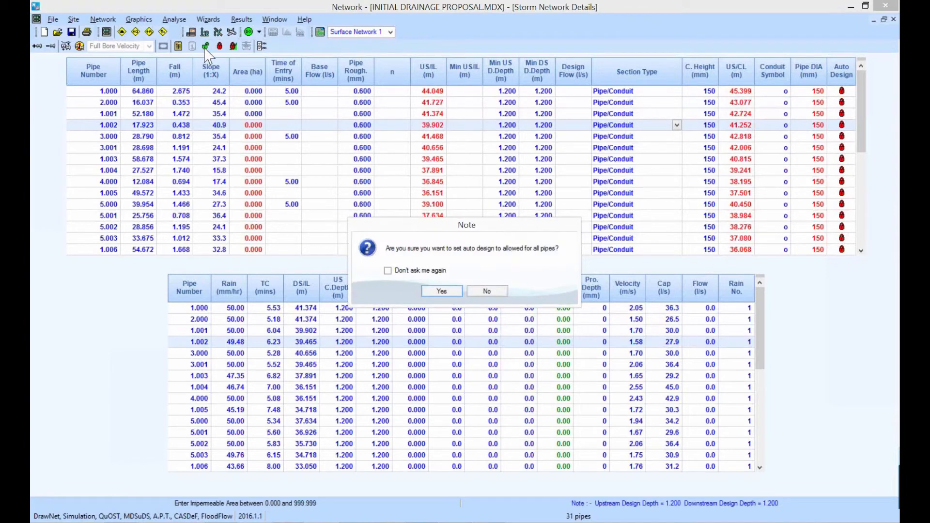
pyautogui.click(442, 292)
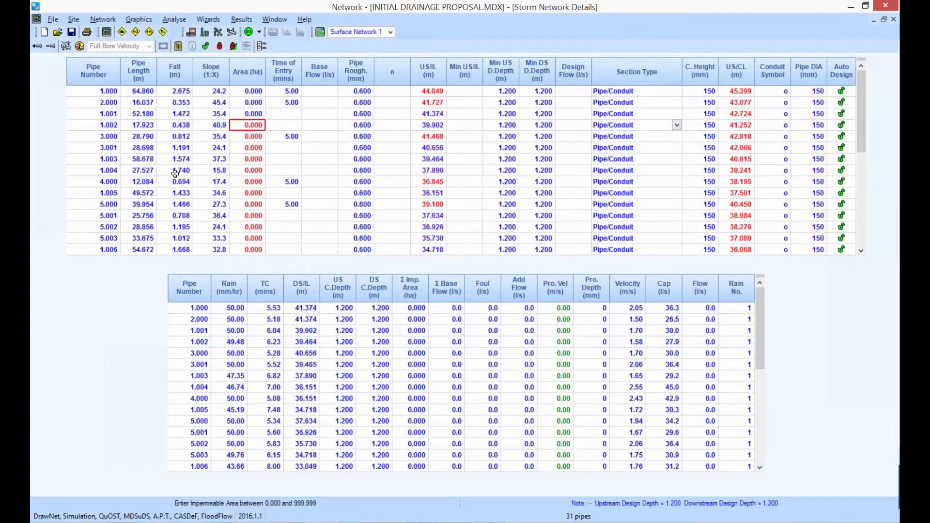
# - Define a contributing area of about 0.81 ha at 100 PIMP around pipes 1.000, 2.000 and 1.001 on the plan, assigned to pipe 1.000
pyautogui.click(218, 32)
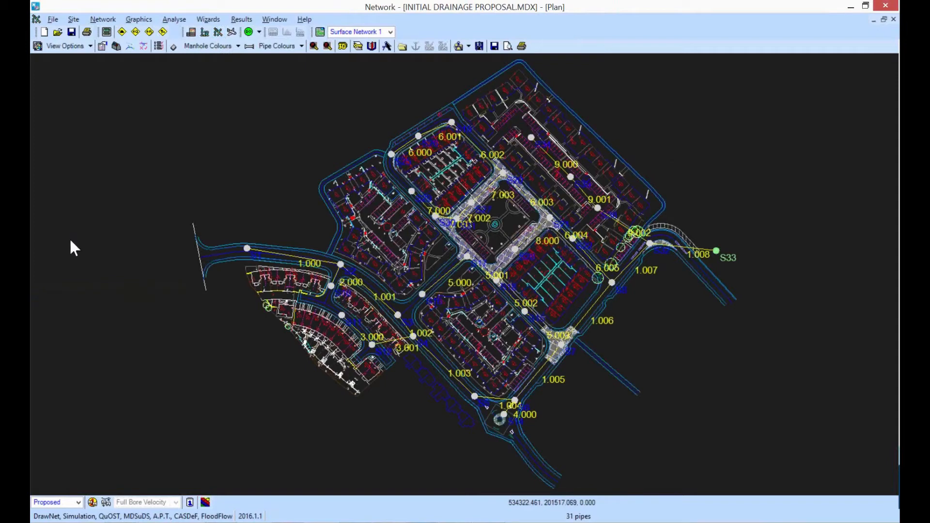
pyautogui.click(116, 46)
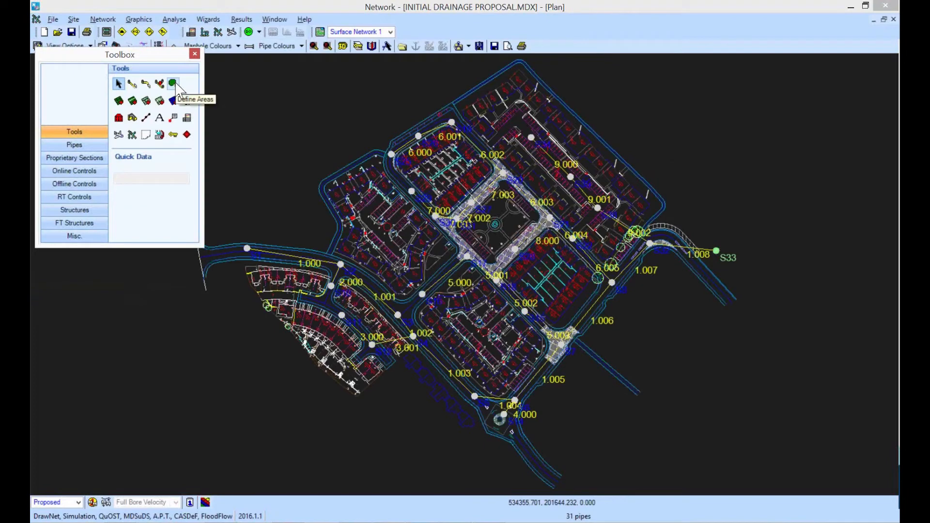
pyautogui.click(175, 84)
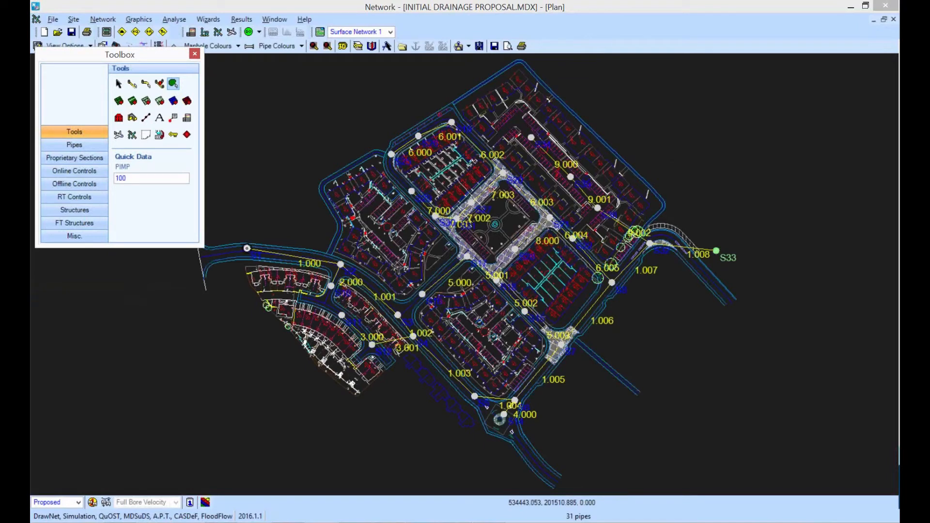
pyautogui.click(247, 248)
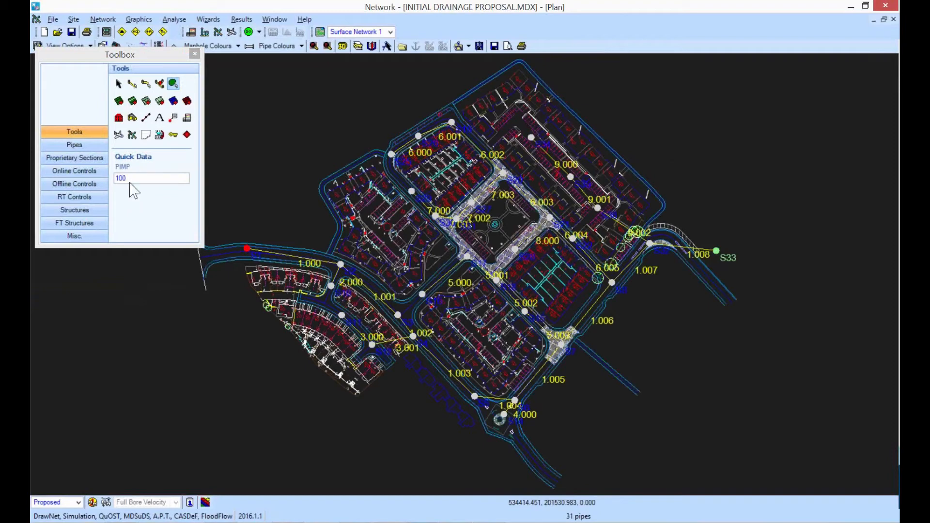
pyautogui.click(223, 239)
pyautogui.click(275, 233)
pyautogui.click(334, 174)
pyautogui.click(413, 312)
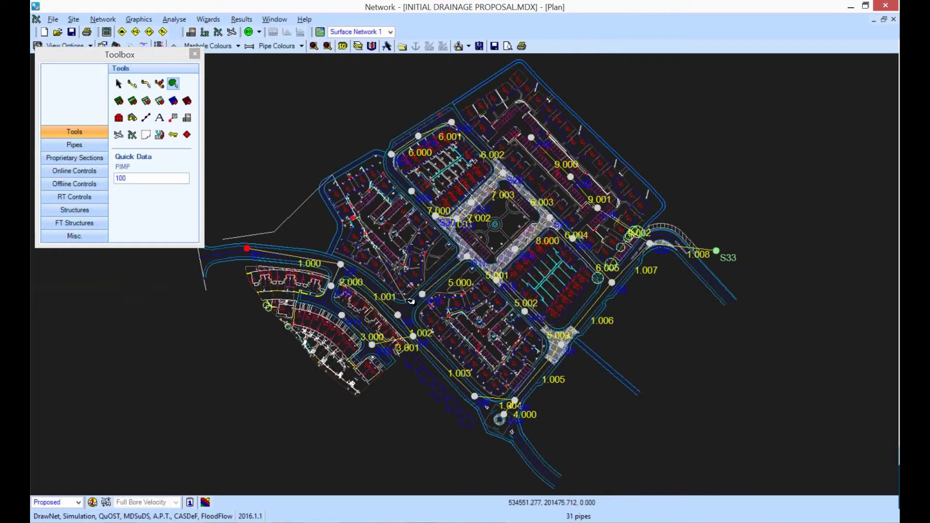
pyautogui.click(261, 350)
pyautogui.click(223, 245)
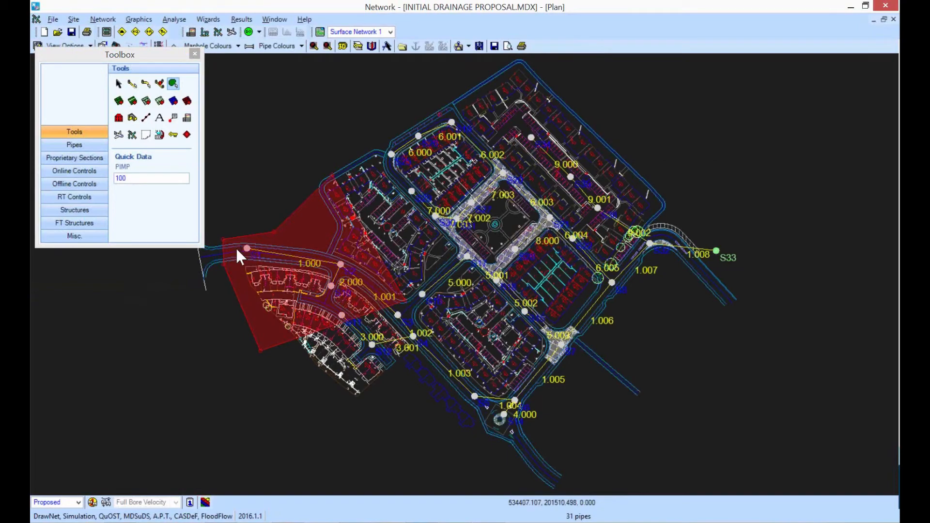
pyautogui.click(195, 54)
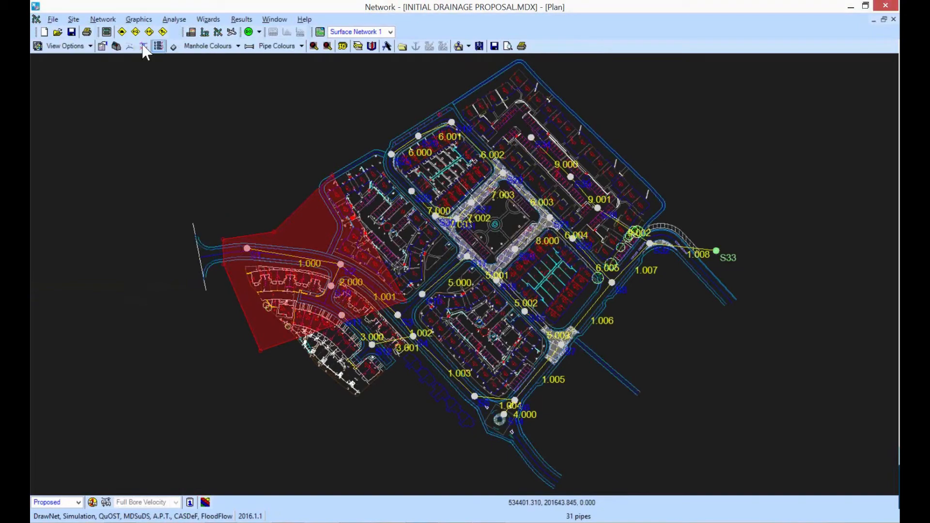
# - Review the storm network details to examine the auto-designed pipe diameters and flows along the whole network
pyautogui.click(106, 31)
pyautogui.scroll(1, 316, 151)
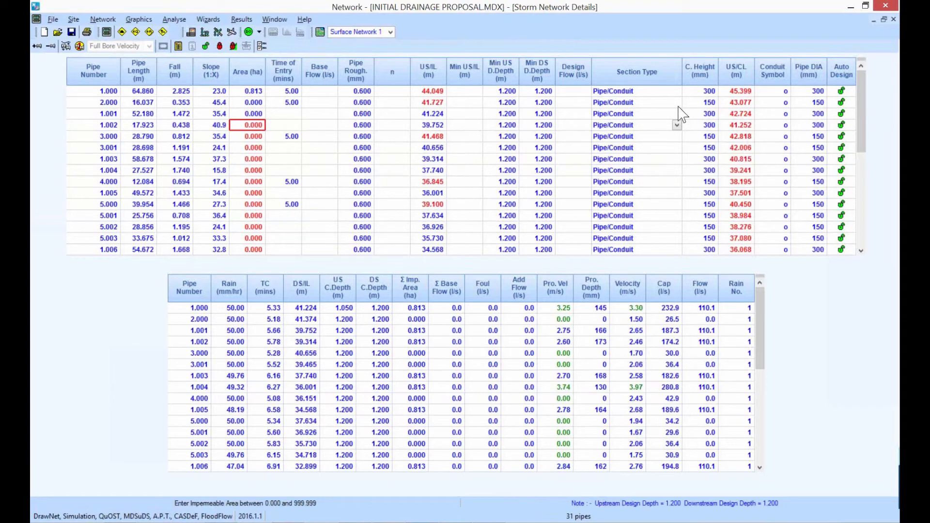
pyautogui.hotkey('alt', 'Tab')
pyautogui.hotkey('alt', 'Tab')
pyautogui.scroll(-5, 816, 141)
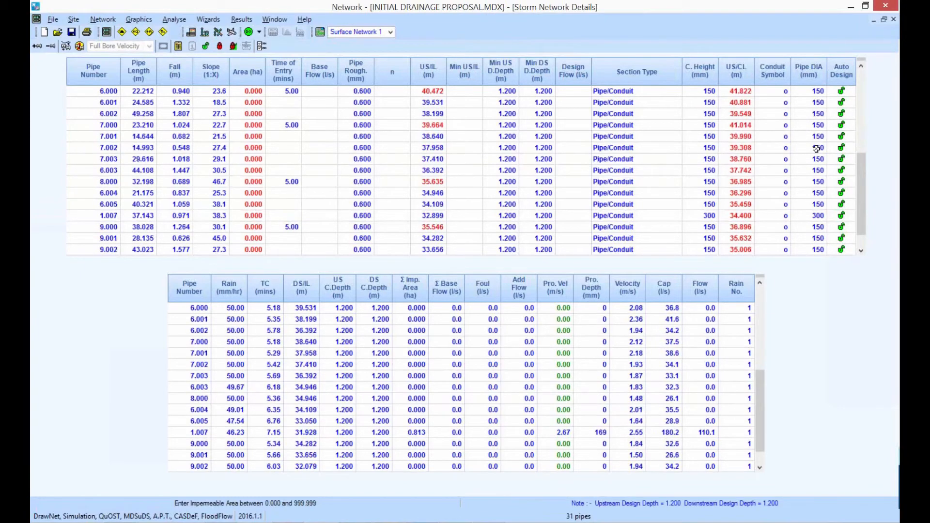
pyautogui.scroll(-1, 817, 148)
pyautogui.scroll(6, 816, 149)
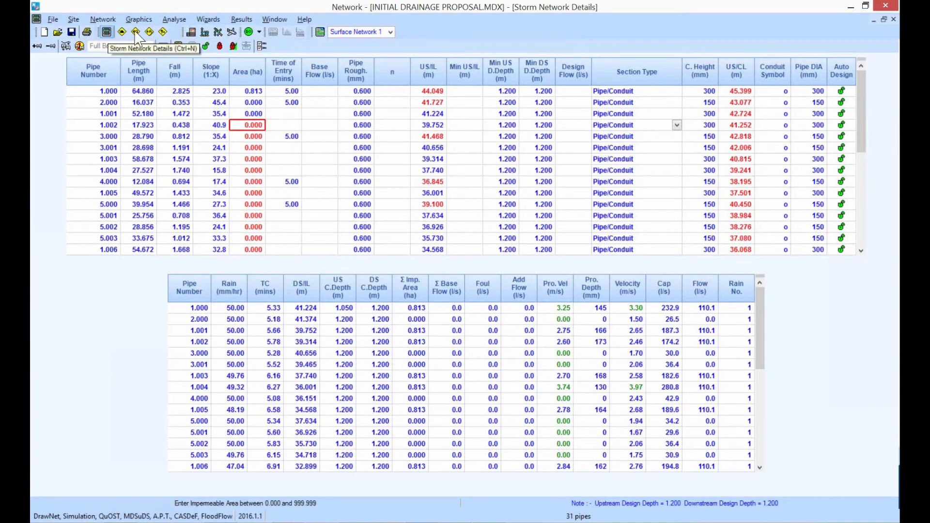
# - Switch to the DEFINED CATCHMENT AREAS model and open its storm network details with the areas of all pipes
pyautogui.click(218, 32)
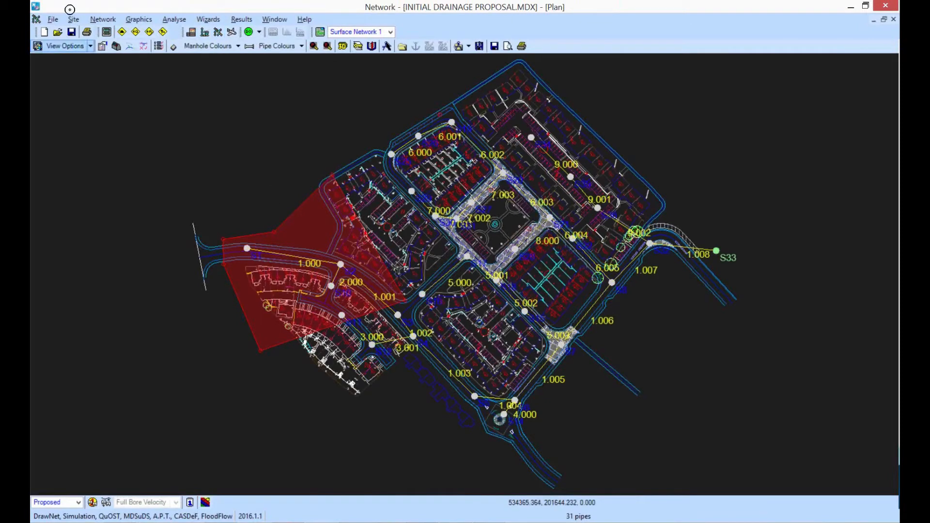
pyautogui.moveTo(436, 521)
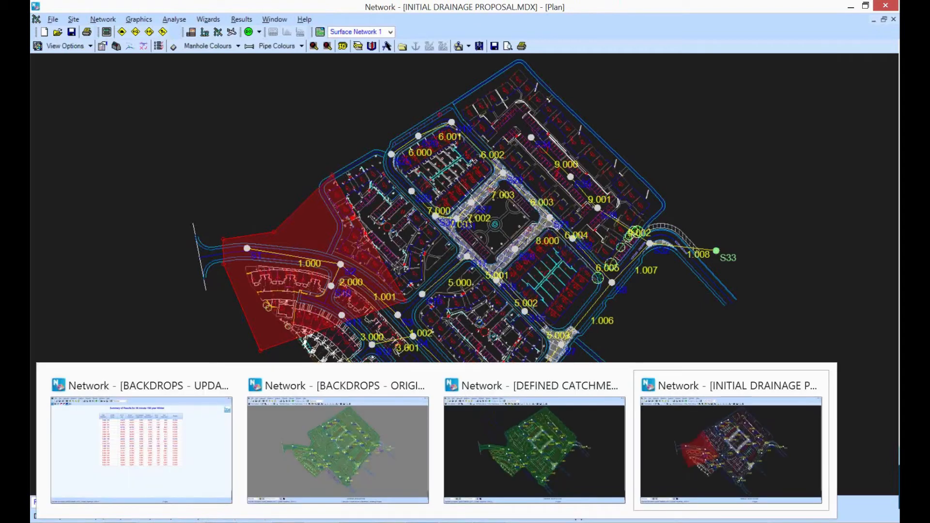
pyautogui.click(503, 484)
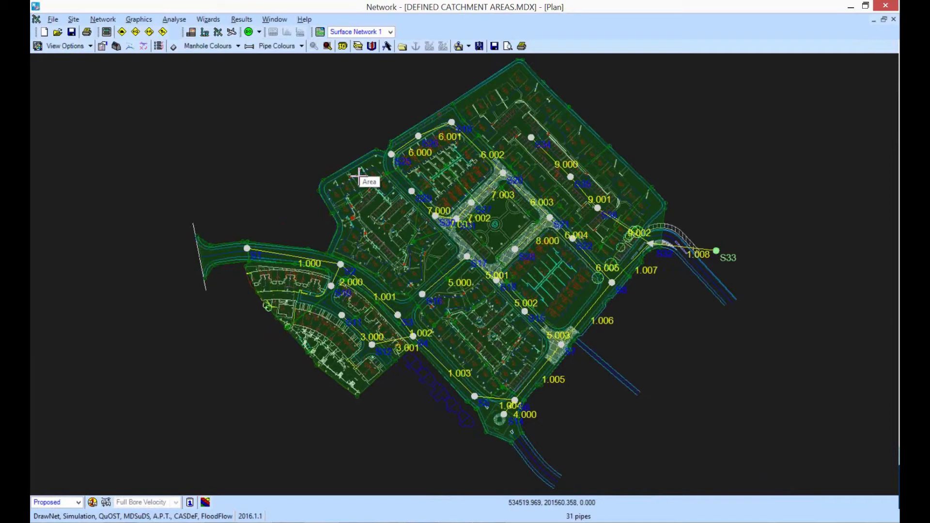
pyautogui.click(105, 44)
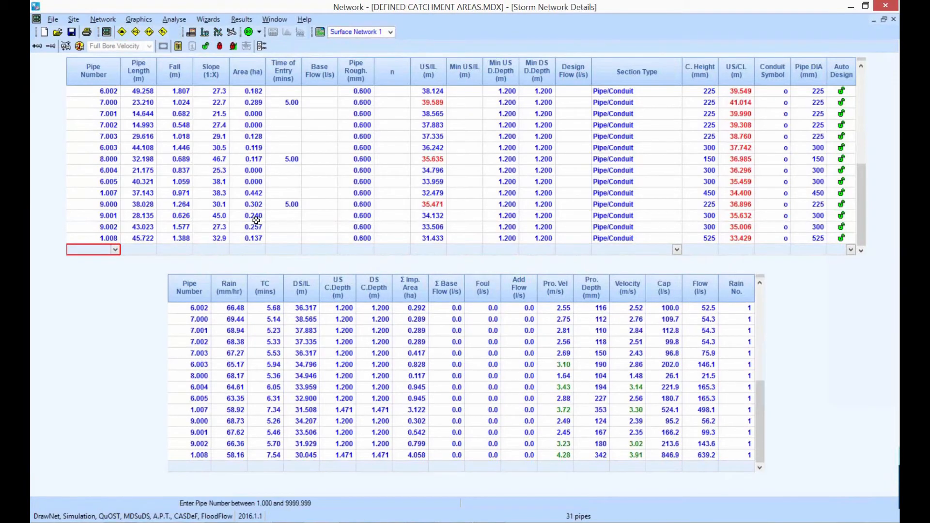
# - Display the longsection and tile it vertically beside the storm network details
pyautogui.click(192, 33)
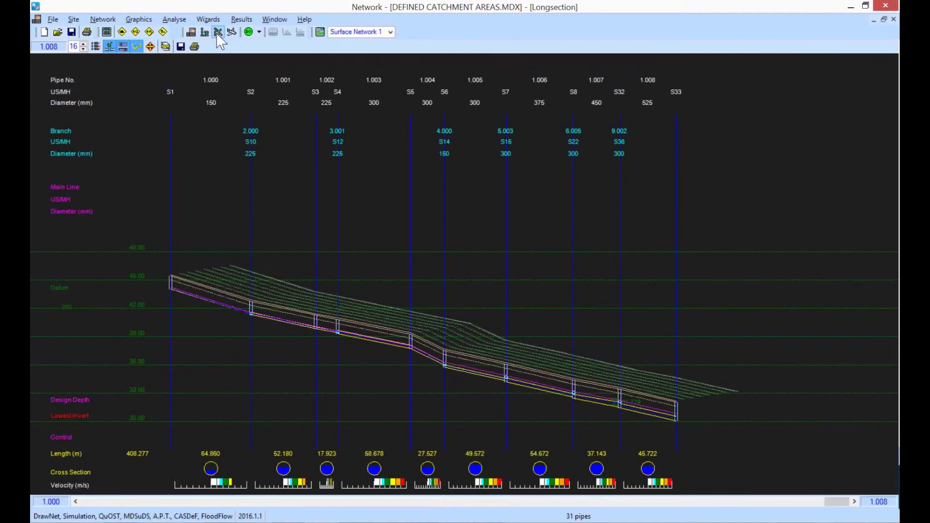
pyautogui.click(218, 32)
pyautogui.click(274, 19)
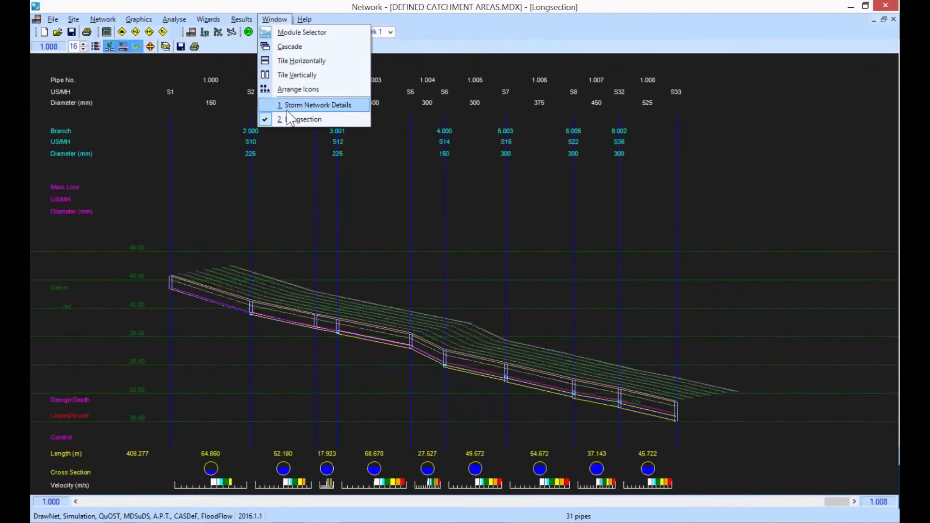
pyautogui.click(285, 73)
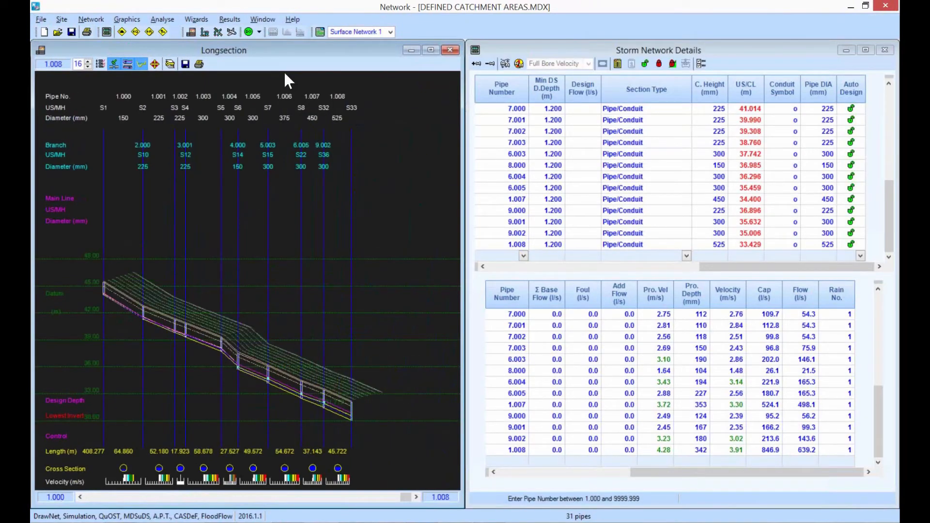
# - Optimise the storm network, allowing changes to pipe diameters that are not user specified
pyautogui.click(519, 63)
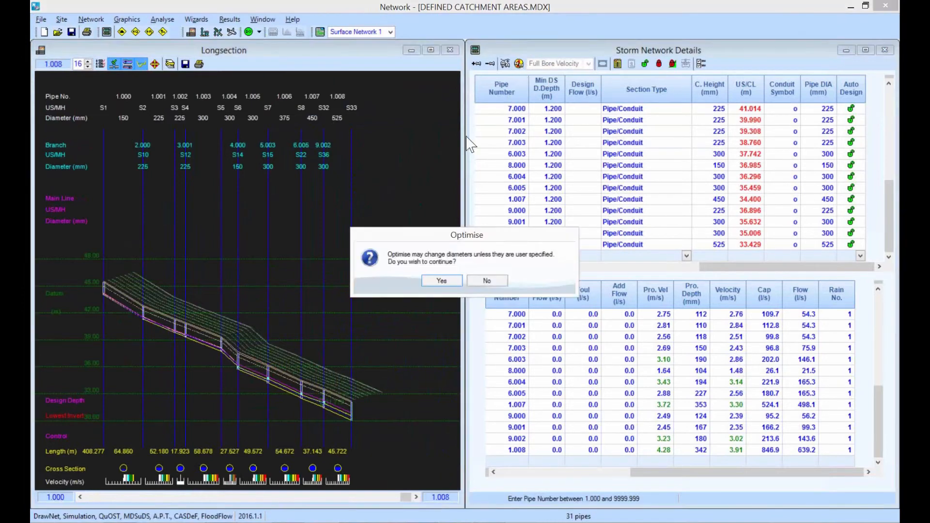
pyautogui.click(441, 281)
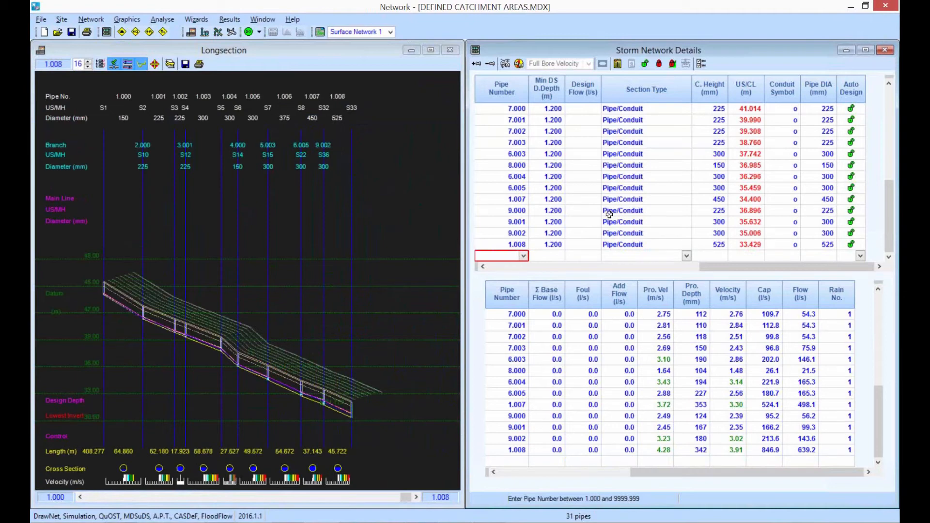
# - Examine the optimised pipes' falls, slopes, areas and invert levels, along with their rainfall, velocities, capacities and flows
pyautogui.moveTo(804, 267); pyautogui.dragTo(676, 269)
pyautogui.scroll(6, 596, 193)
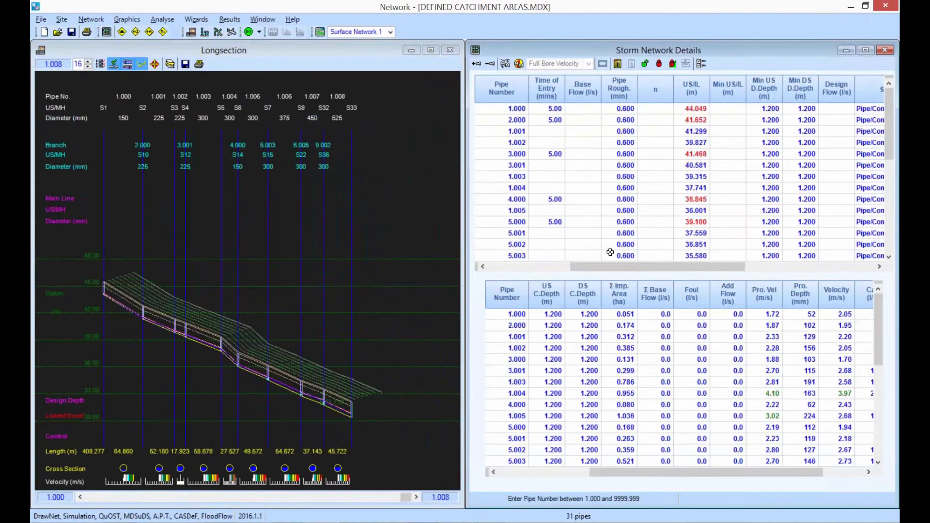
pyautogui.moveTo(597, 267); pyautogui.dragTo(527, 273)
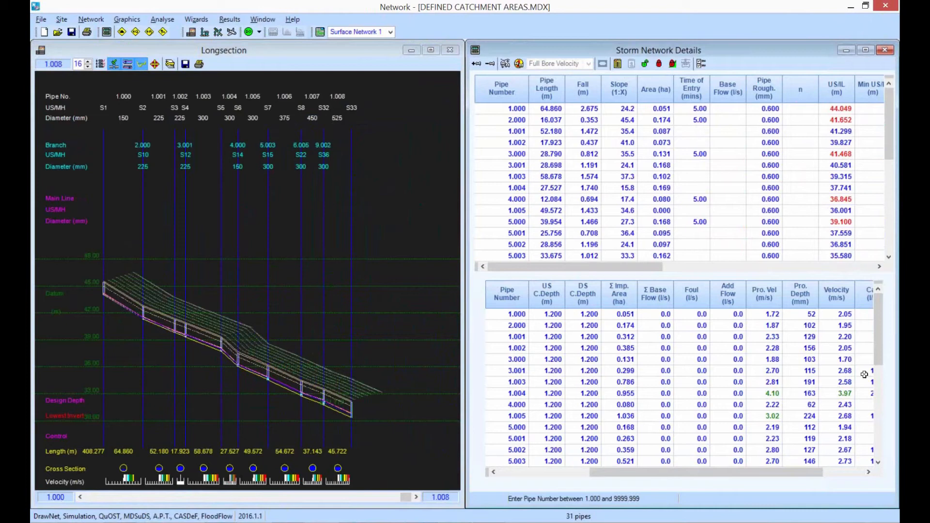
pyautogui.moveTo(883, 354)
pyautogui.mouseDown()
pyautogui.moveTo(882, 374)
pyautogui.moveTo(885, 361)
pyautogui.mouseUp()
pyautogui.moveTo(725, 473); pyautogui.dragTo(875, 478)
pyautogui.scroll(-3, 671, 408)
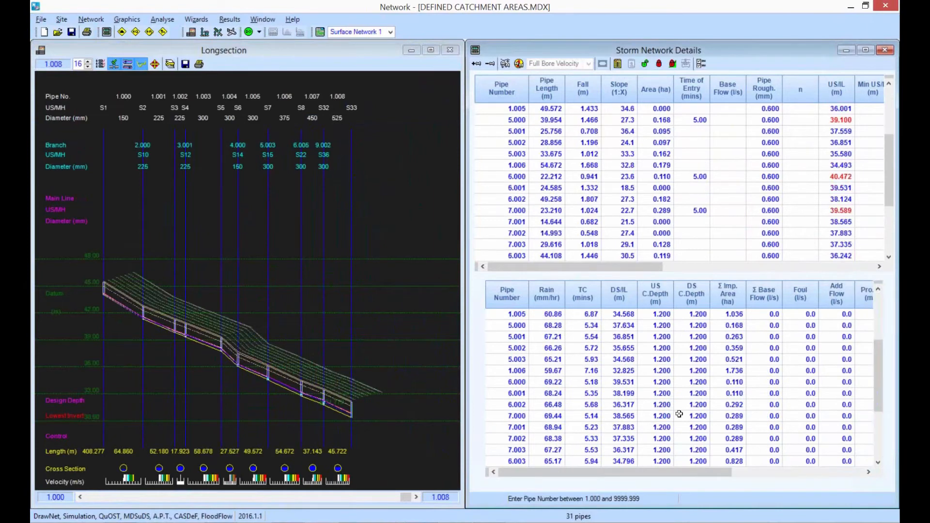
pyautogui.moveTo(709, 472); pyautogui.dragTo(832, 484)
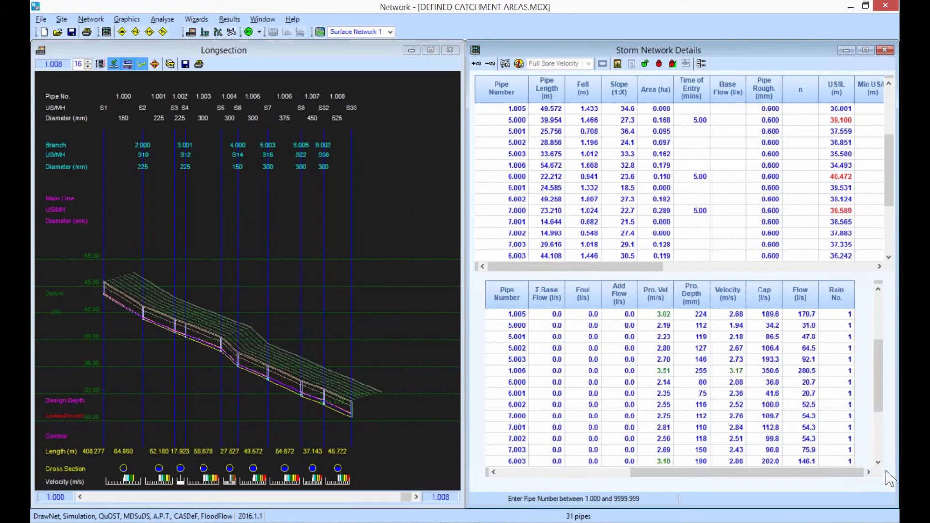
pyautogui.moveTo(885, 411); pyautogui.dragTo(887, 460)
pyautogui.moveTo(724, 473); pyautogui.dragTo(871, 478)
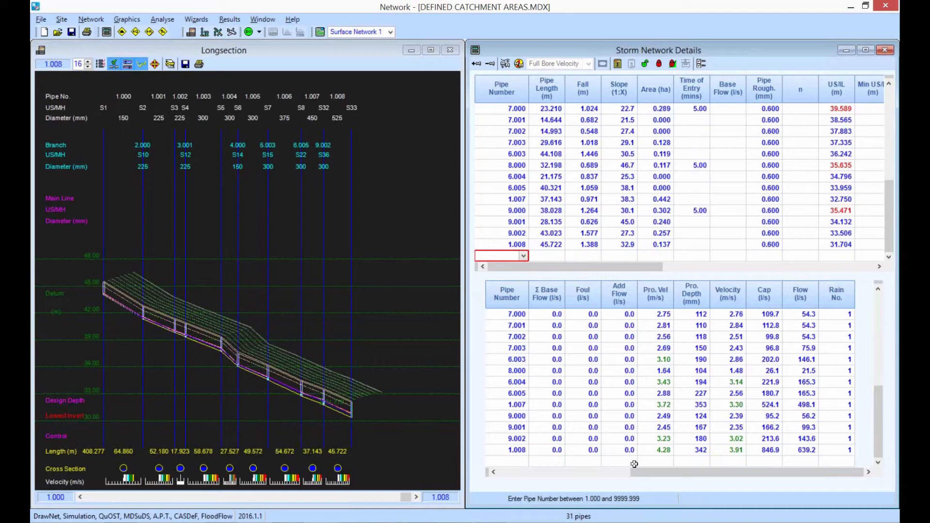
pyautogui.moveTo(634, 471); pyautogui.dragTo(514, 480)
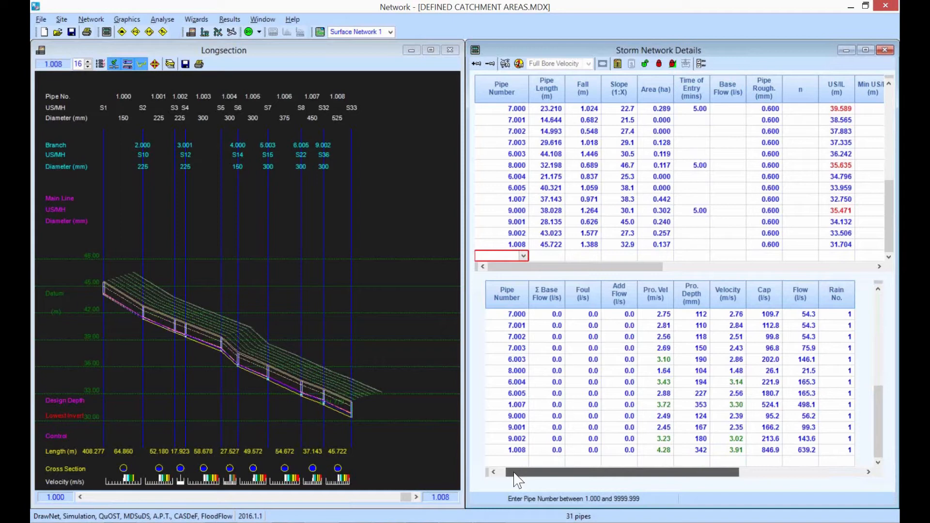
pyautogui.moveTo(515, 479); pyautogui.dragTo(514, 479)
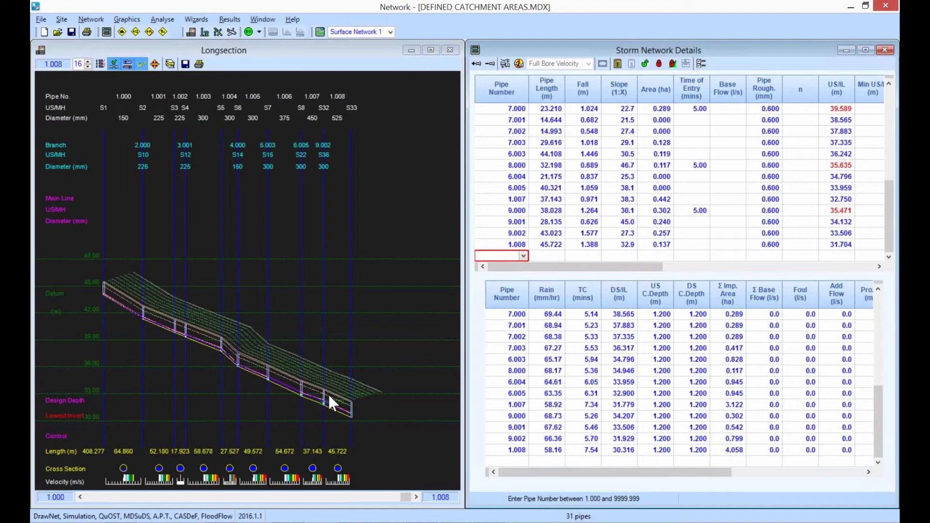
# - Switch to the BACKDROPS - ORIGINAL GROUND - NO FLOODING 1IN30YR model and review its longsection and the Hydro-Brake online control on pipe 1.008
pyautogui.click(422, 520)
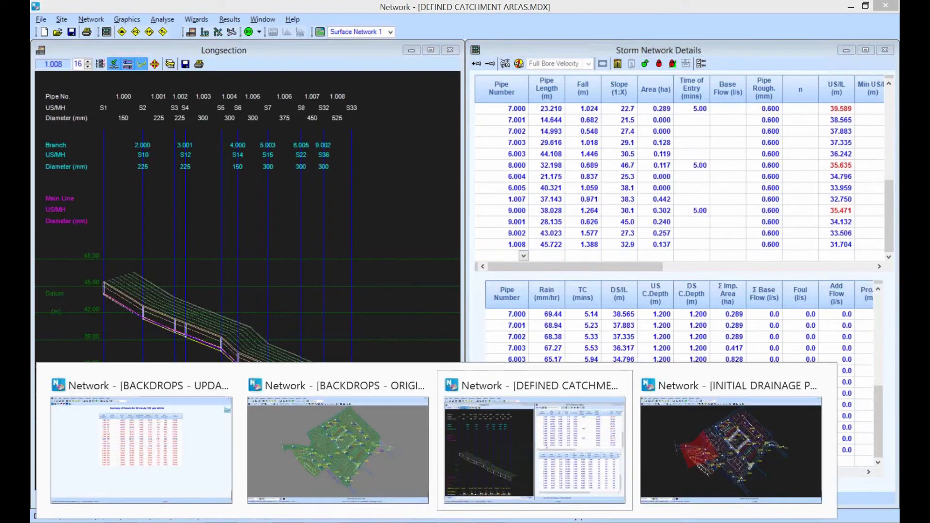
pyautogui.click(347, 461)
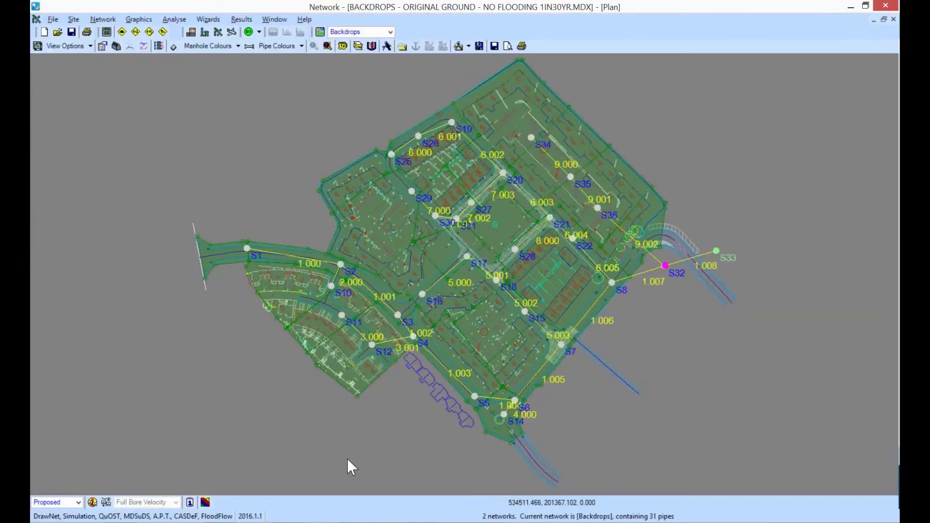
pyautogui.click(191, 32)
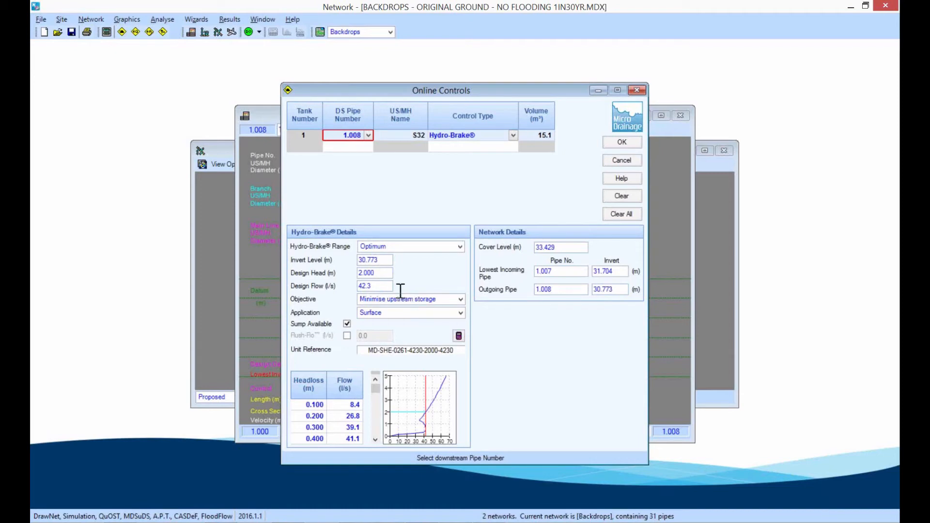
pyautogui.click(610, 142)
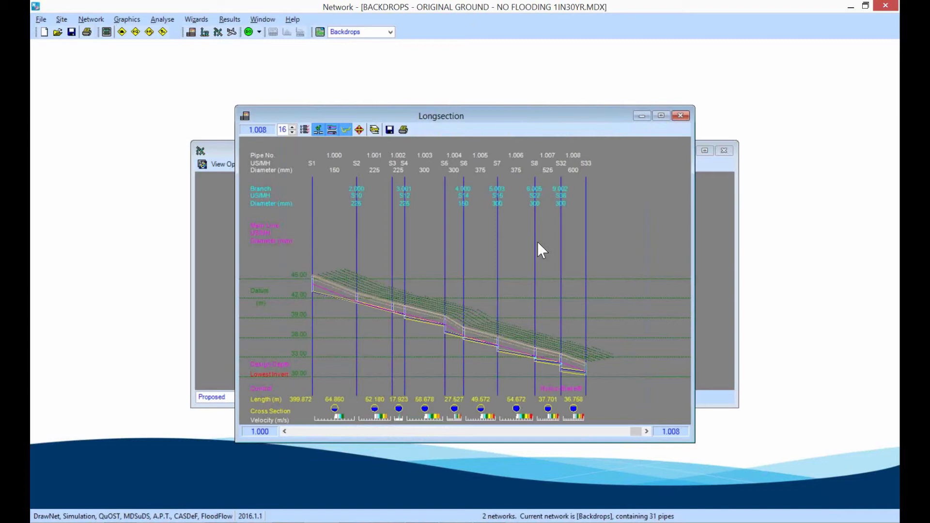
# - Review the static volume summary of the network's manholes, pipes and storage structures, and close it
pyautogui.click(240, 21)
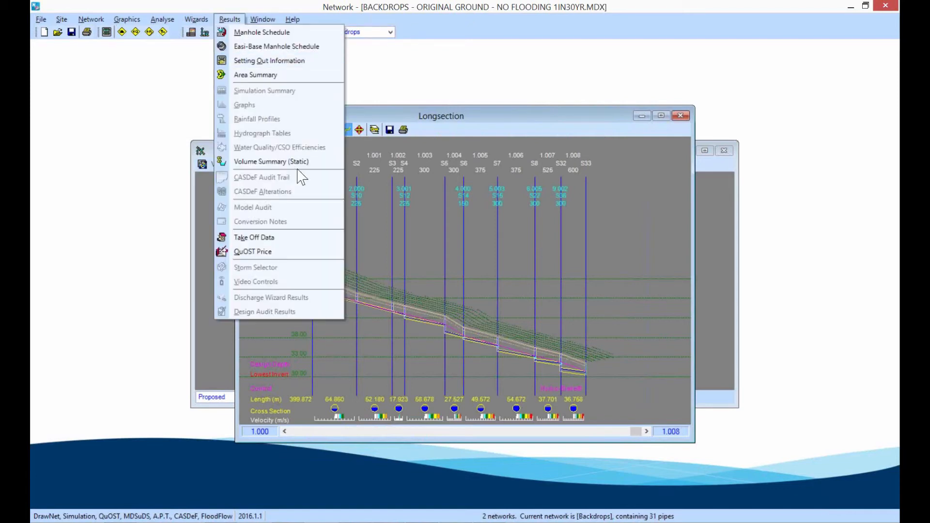
pyautogui.click(272, 161)
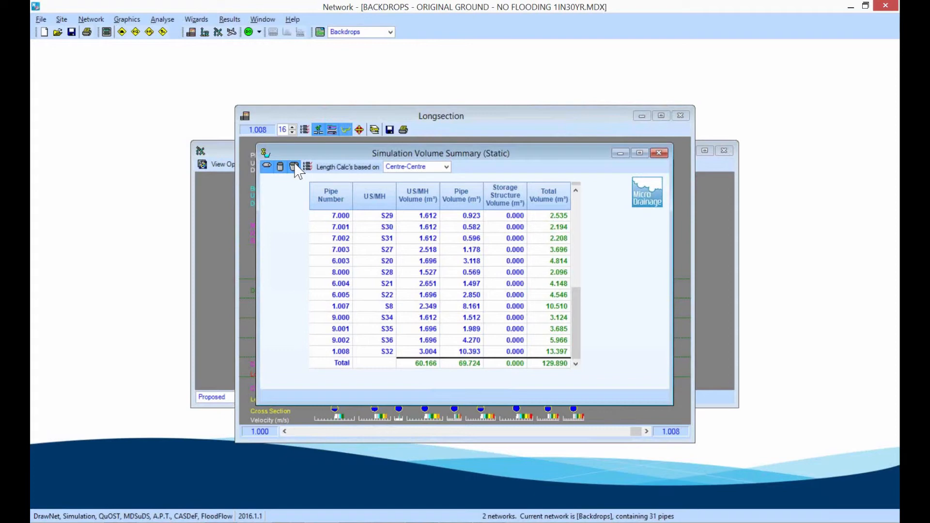
pyautogui.click(659, 153)
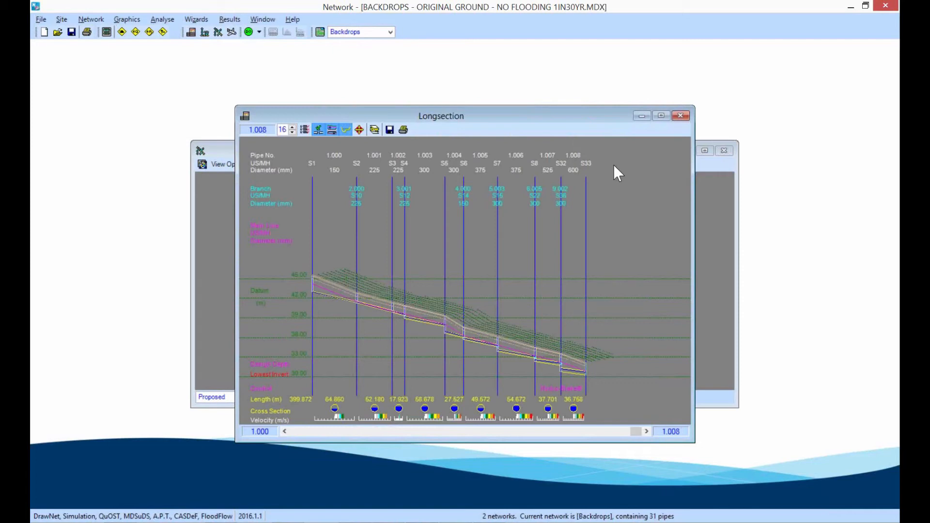
# - Review the CASDeF parameters, close them, and check the CASDeF Controller's per-pipe settings down to the storage option on pipe 1.008
pyautogui.click(62, 19)
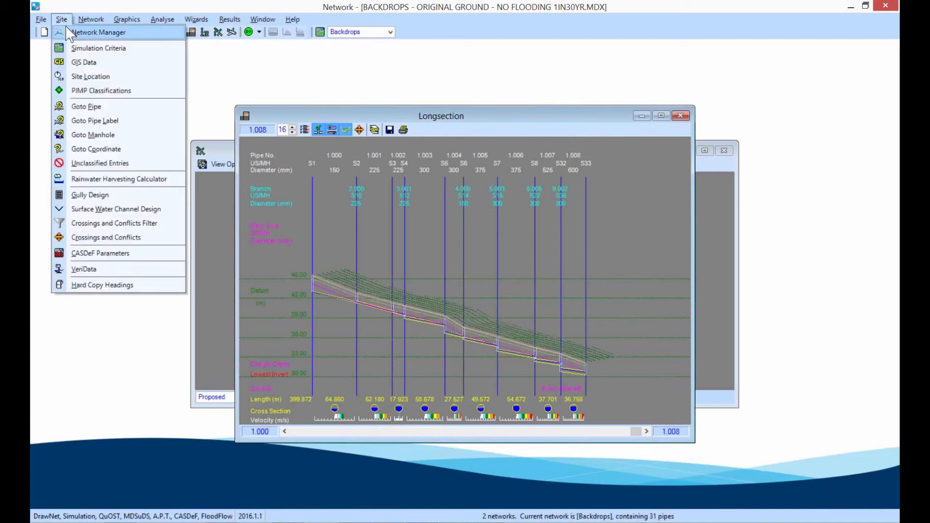
pyautogui.click(179, 252)
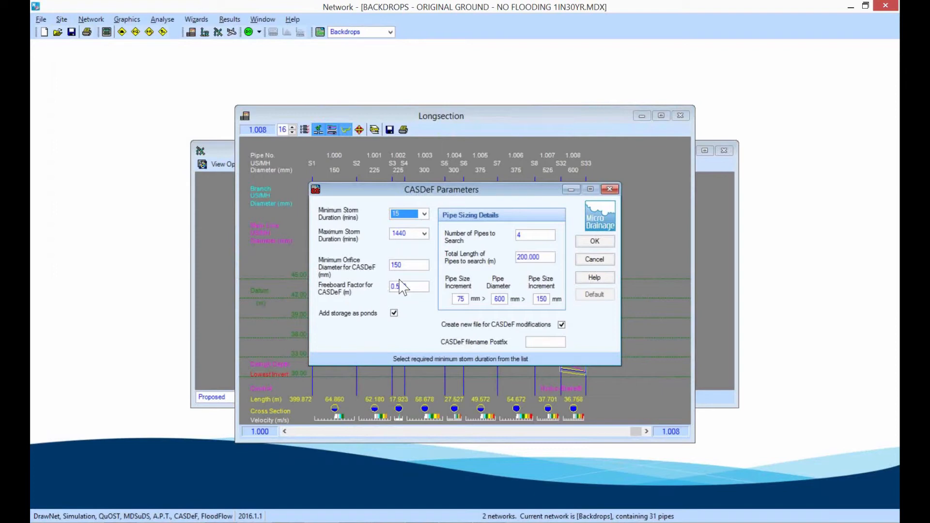
pyautogui.click(609, 188)
pyautogui.click(91, 20)
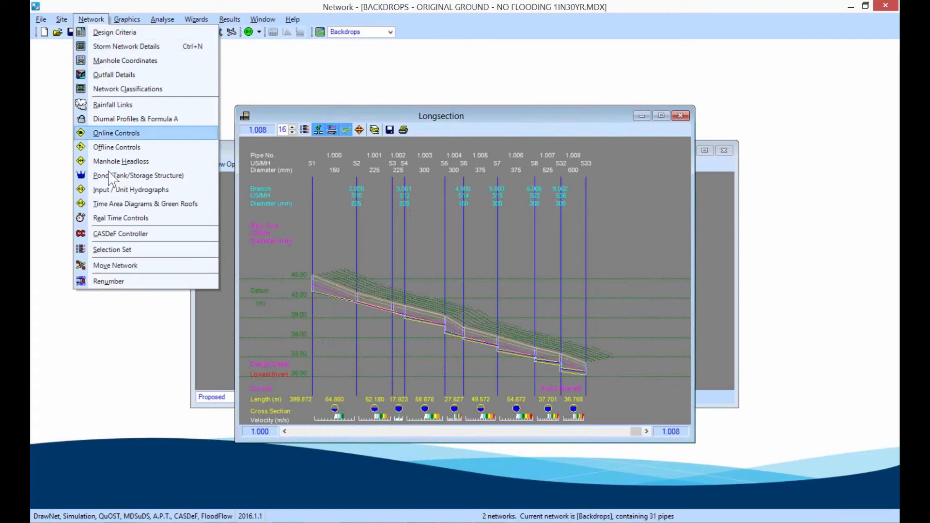
pyautogui.click(134, 235)
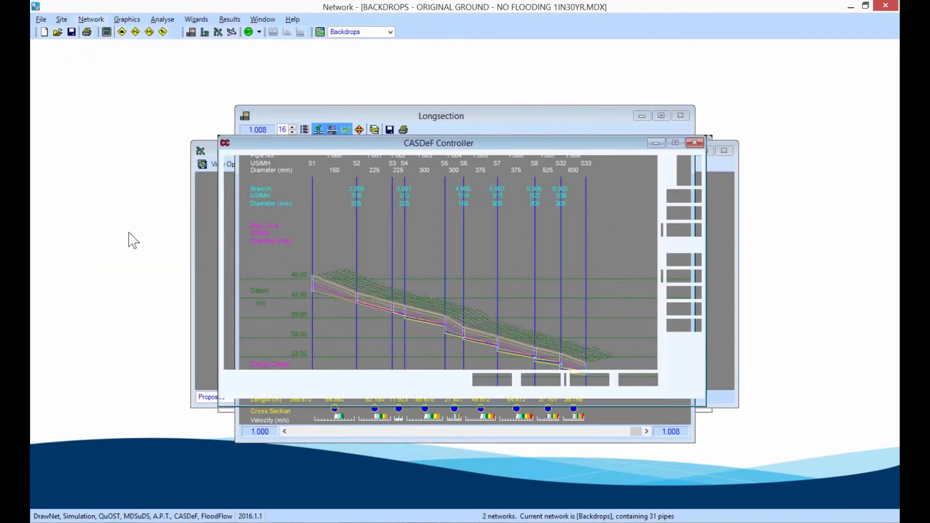
pyautogui.scroll(-5, 375, 258)
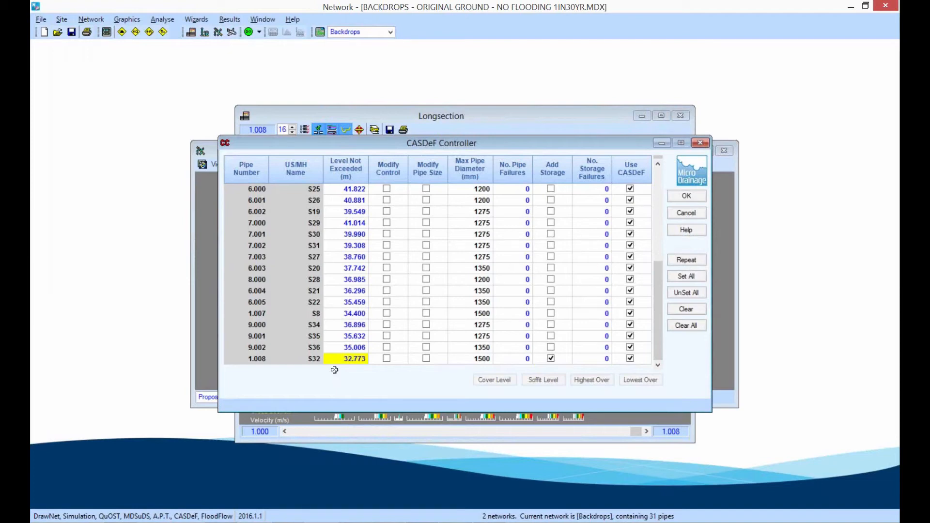
pyautogui.click(689, 196)
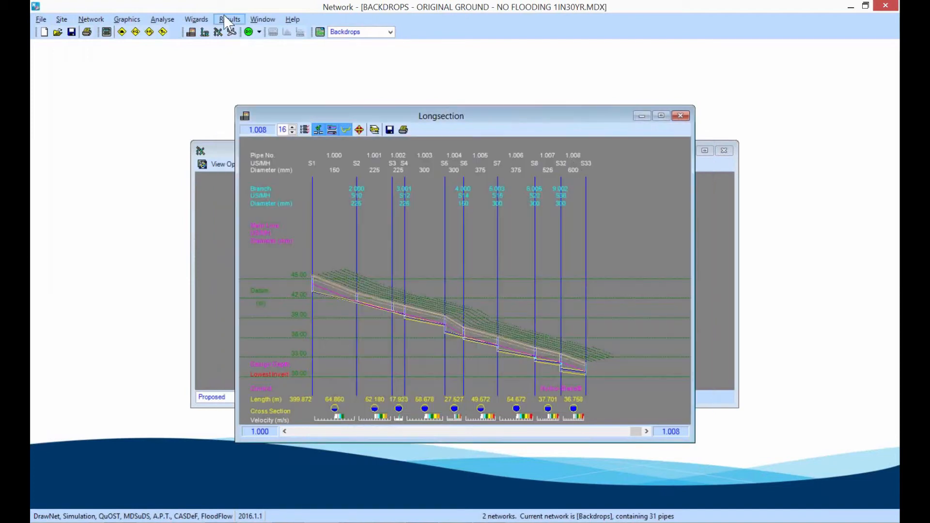
# - Run the CASDeF analysis for the 30-year FSR rainfall at the 2.5 second increment, without saving the analysis data
pyautogui.click(176, 19)
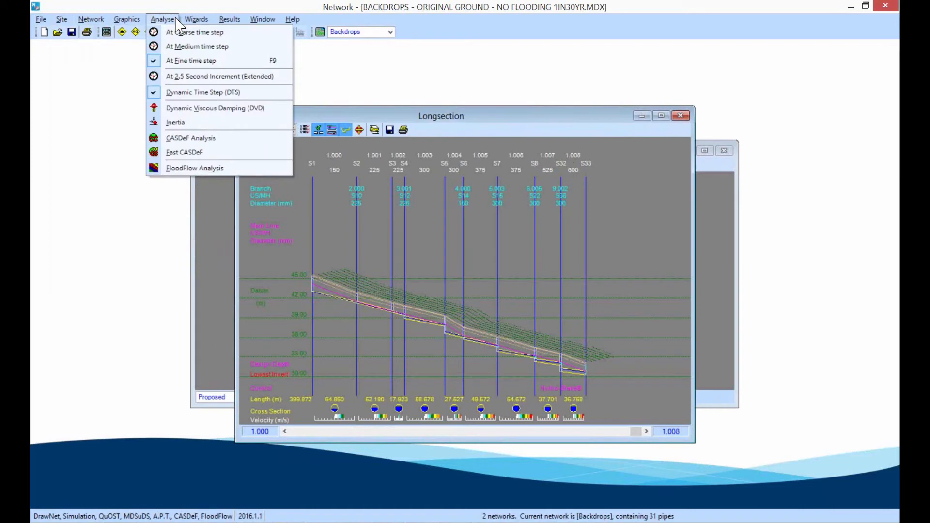
pyautogui.click(204, 139)
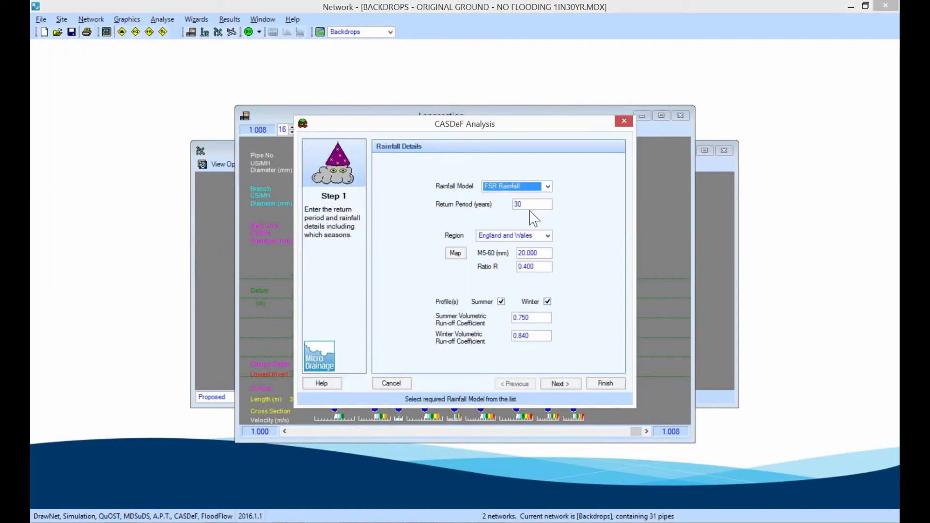
pyautogui.click(569, 384)
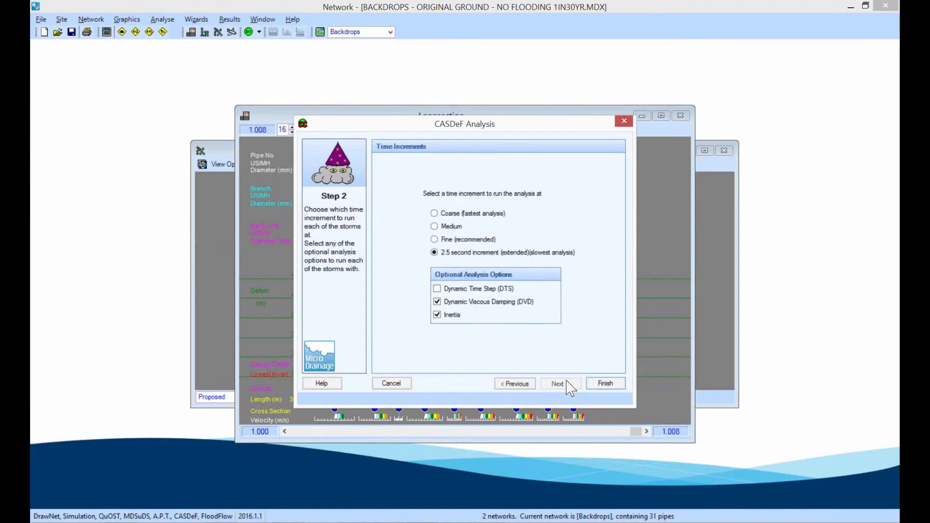
pyautogui.click(607, 388)
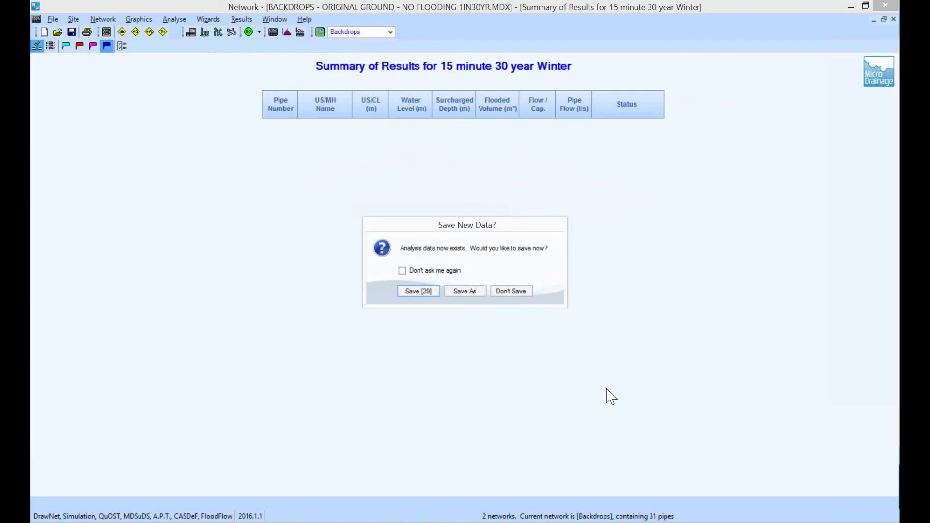
pyautogui.click(510, 291)
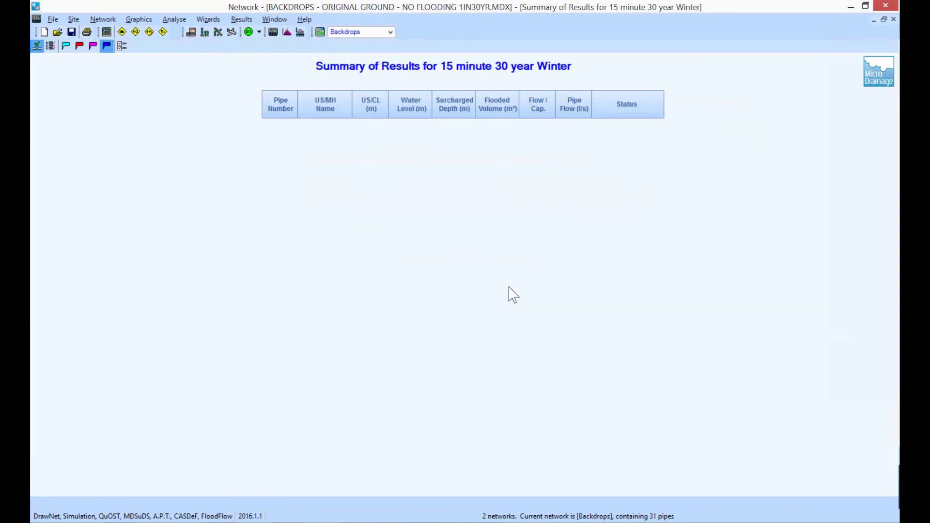
# - Show pipes of every status in the summary of results, review them, and read the CASDeF audit trail through to its storage summary
pyautogui.click(87, 32)
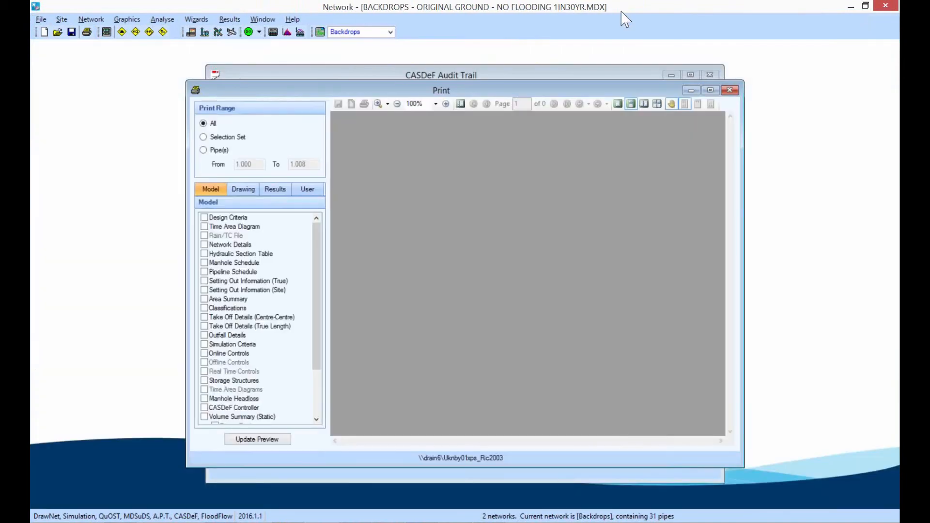
pyautogui.click(730, 91)
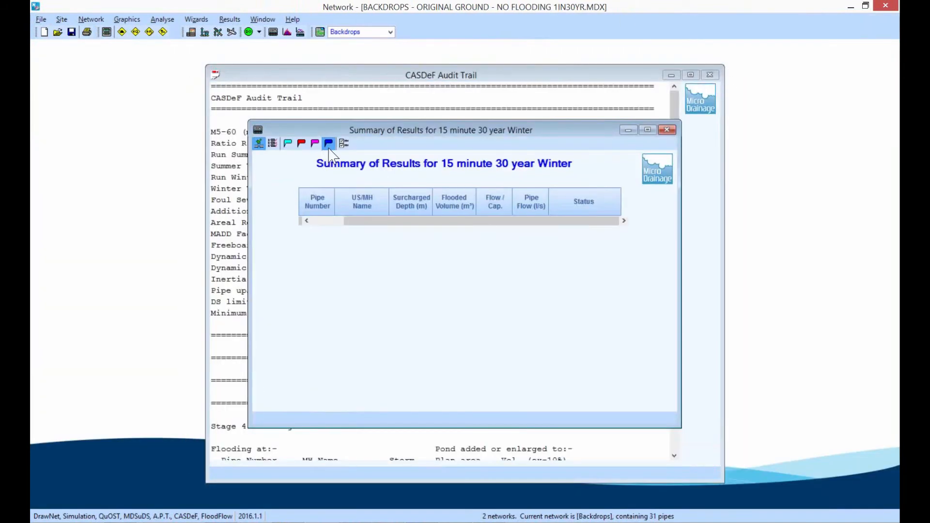
pyautogui.click(288, 144)
pyautogui.click(301, 142)
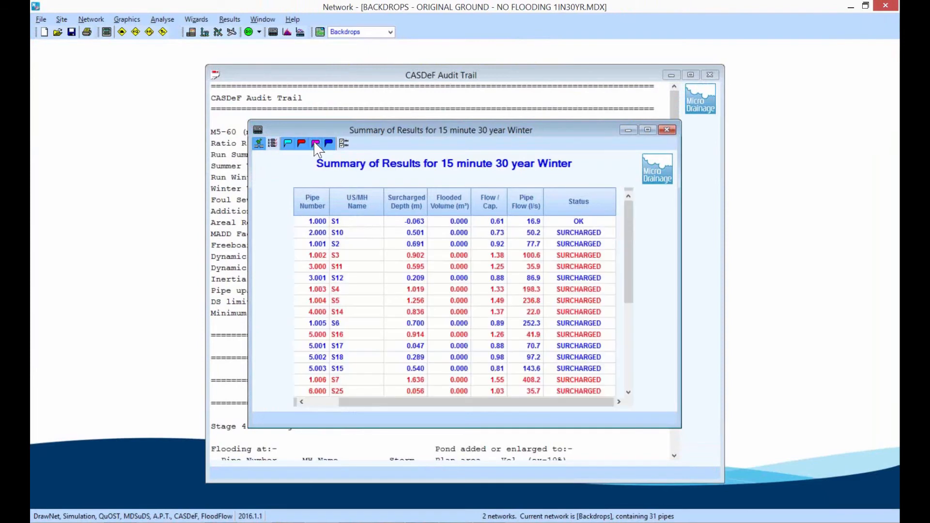
pyautogui.click(315, 143)
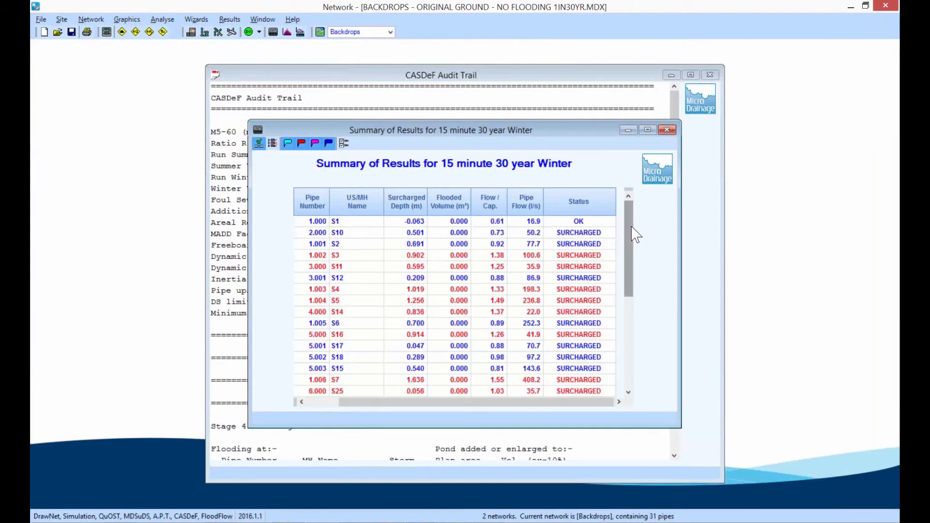
pyautogui.moveTo(631, 235); pyautogui.dragTo(629, 325)
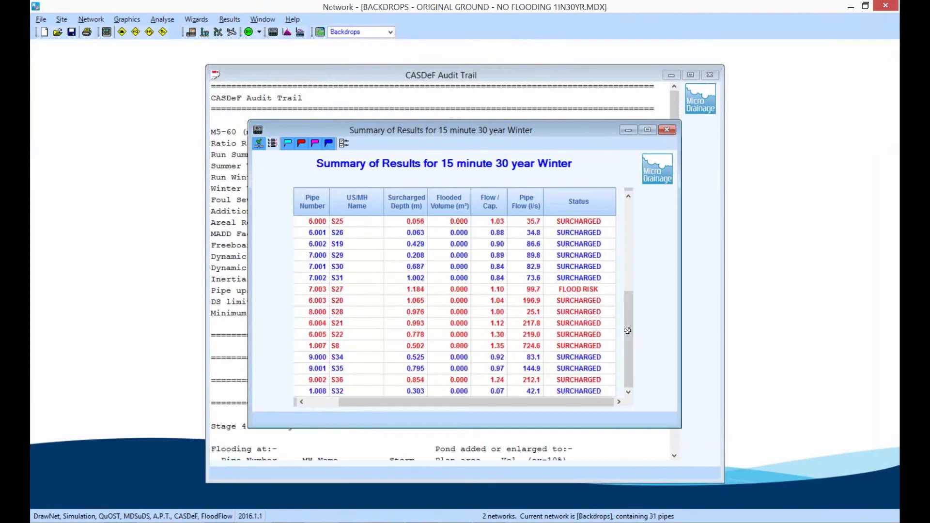
pyautogui.click(625, 130)
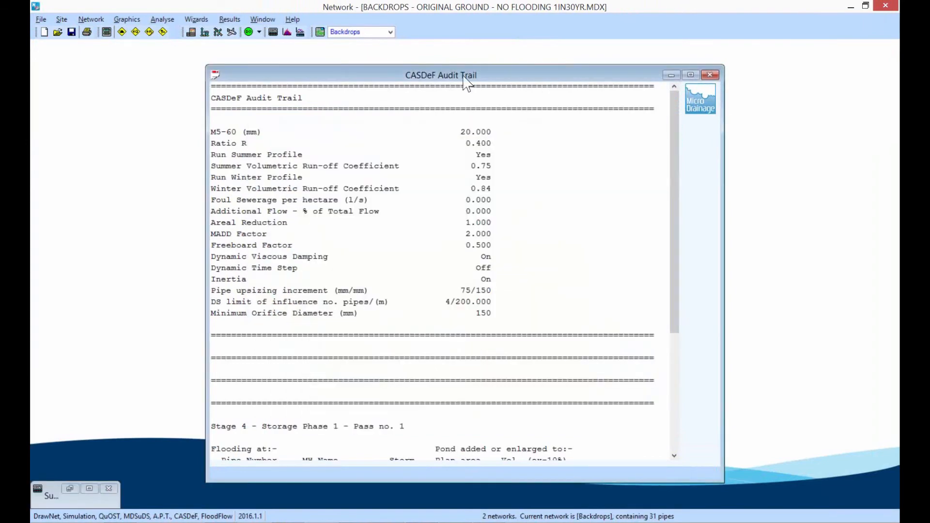
pyautogui.scroll(-5, 515, 187)
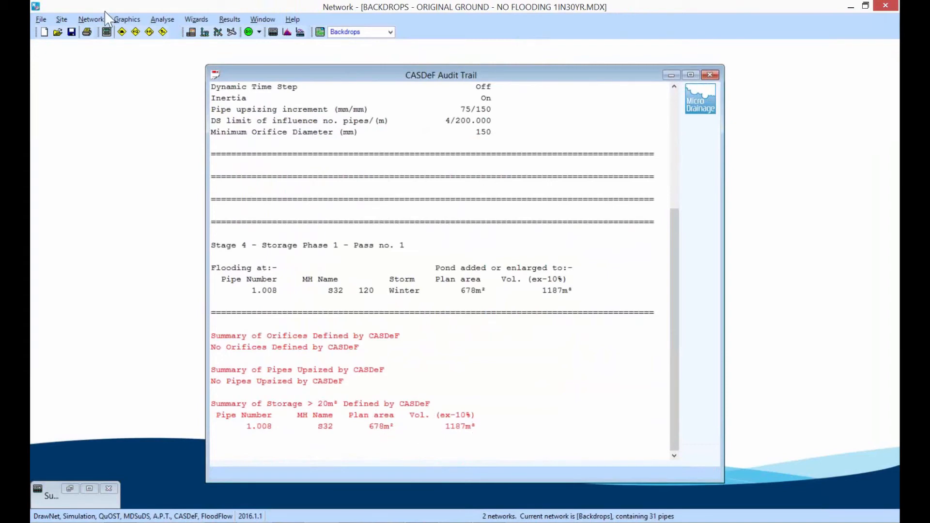
# - Add a second depth of 2.000 m with an area of 678 m² to the pond on pipe 1.008, and apply the change
pyautogui.click(92, 19)
pyautogui.click(158, 179)
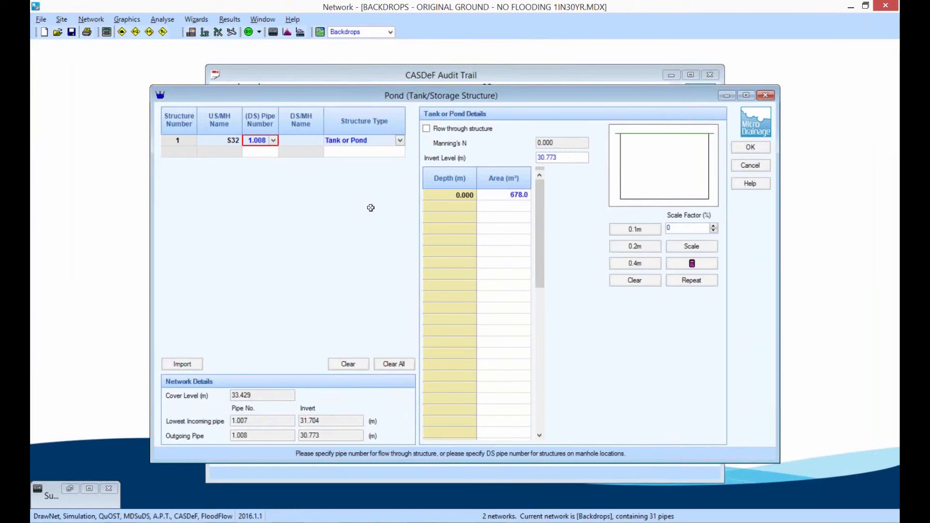
pyautogui.click(432, 206)
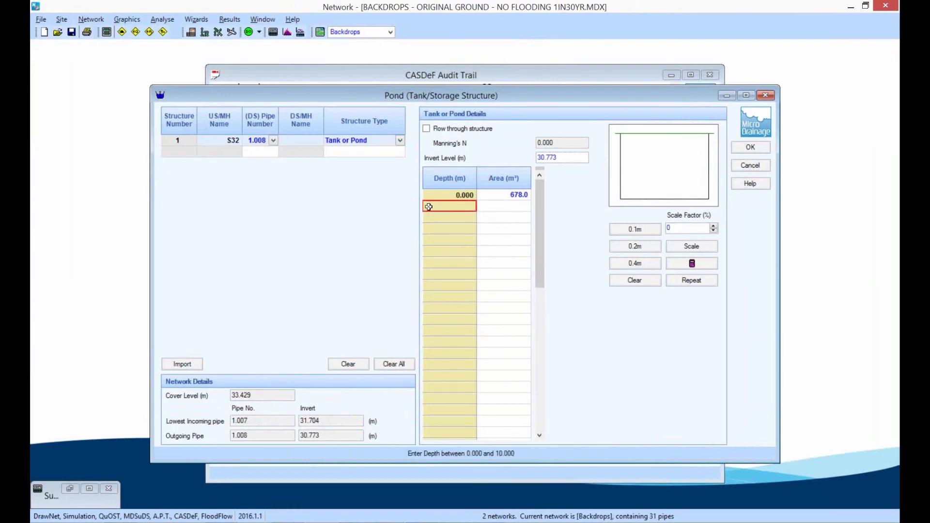
pyautogui.click(429, 207)
pyautogui.write('2')
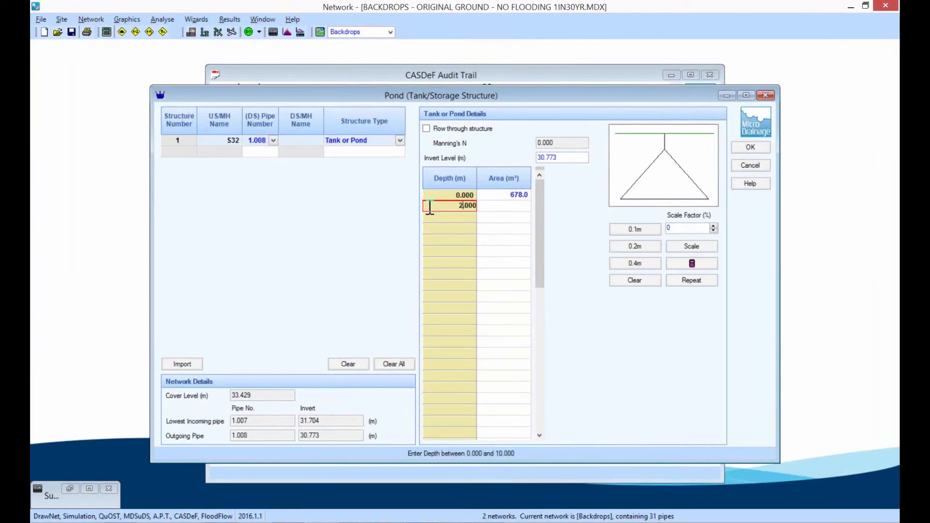
pyautogui.press('Return')
pyautogui.click(481, 206)
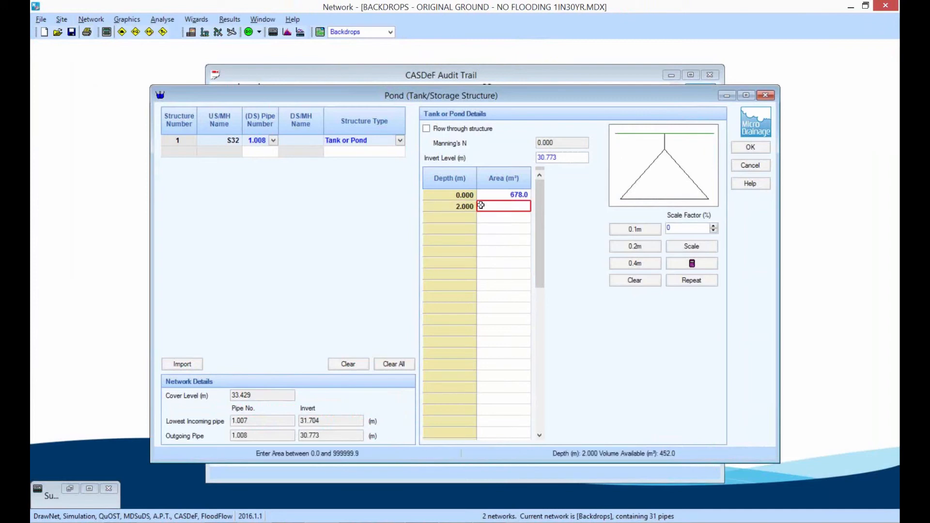
pyautogui.write('678')
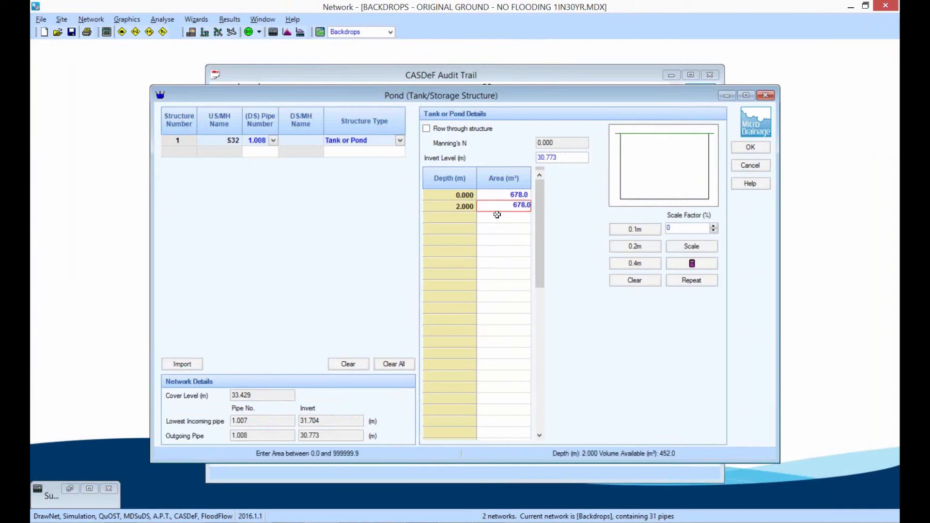
pyautogui.press('Return')
pyautogui.click(493, 207)
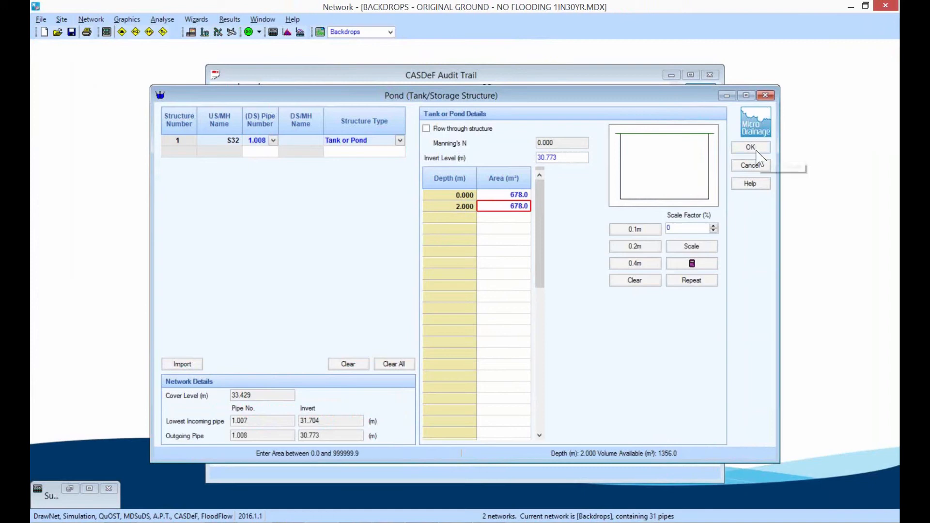
pyautogui.click(765, 95)
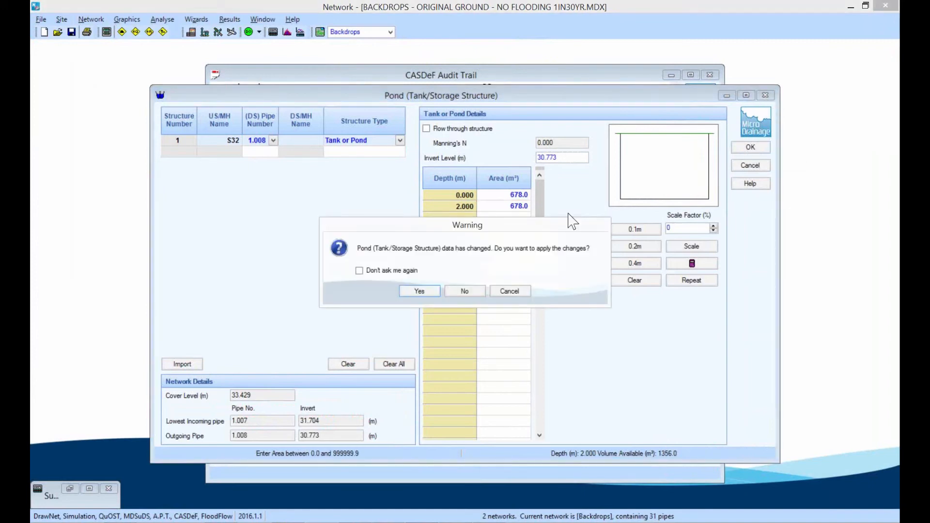
pyautogui.click(434, 291)
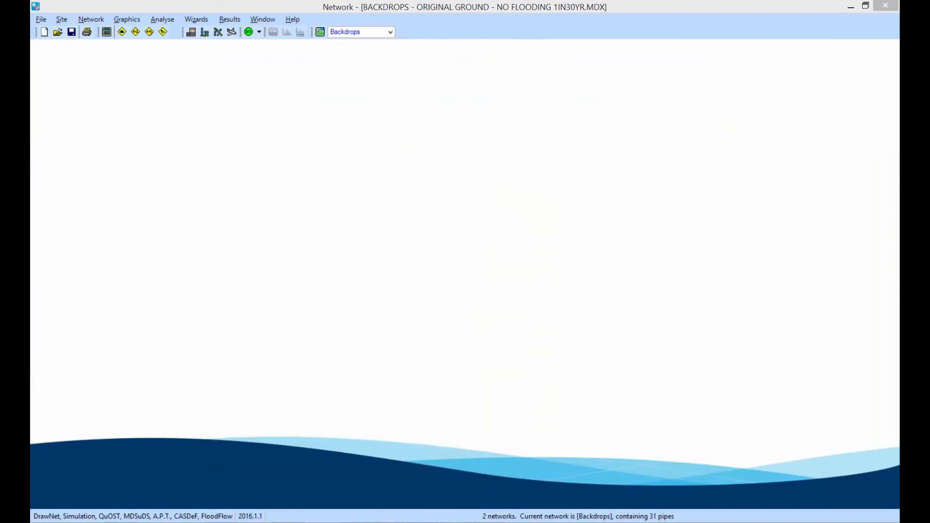
# - Switch to the BACKDROPS - UPDATED GROUND - NO FLOODING 1IN30YR model and examine the flood flow paths around its pipes in plan
pyautogui.moveTo(436, 520)
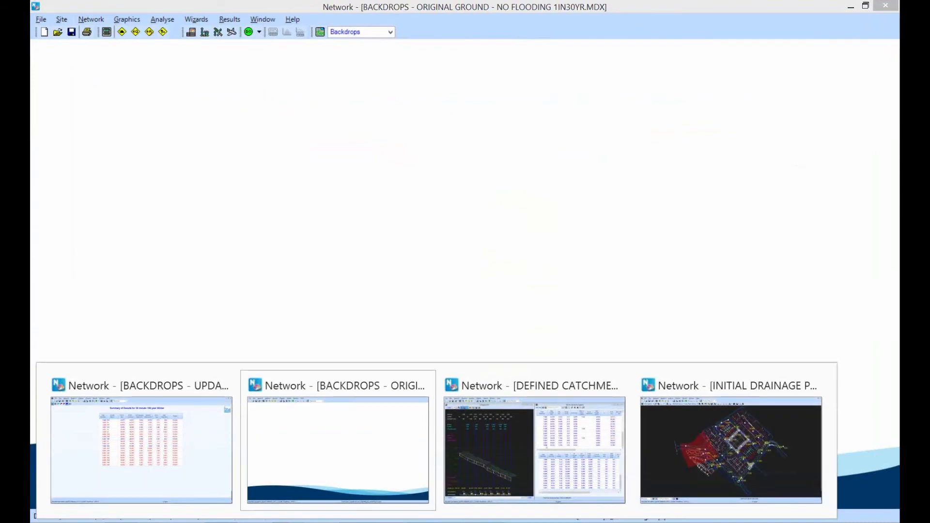
pyautogui.click(169, 446)
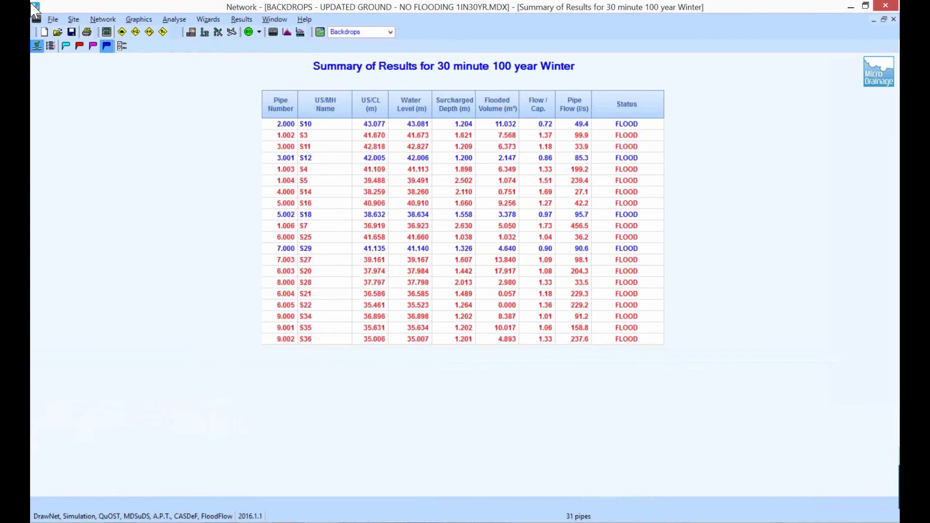
pyautogui.click(68, 21)
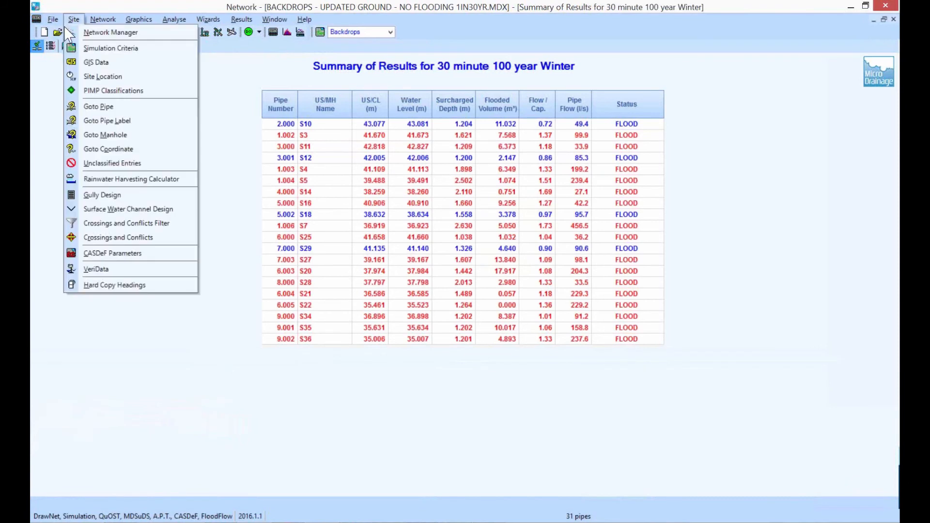
pyautogui.click(216, 35)
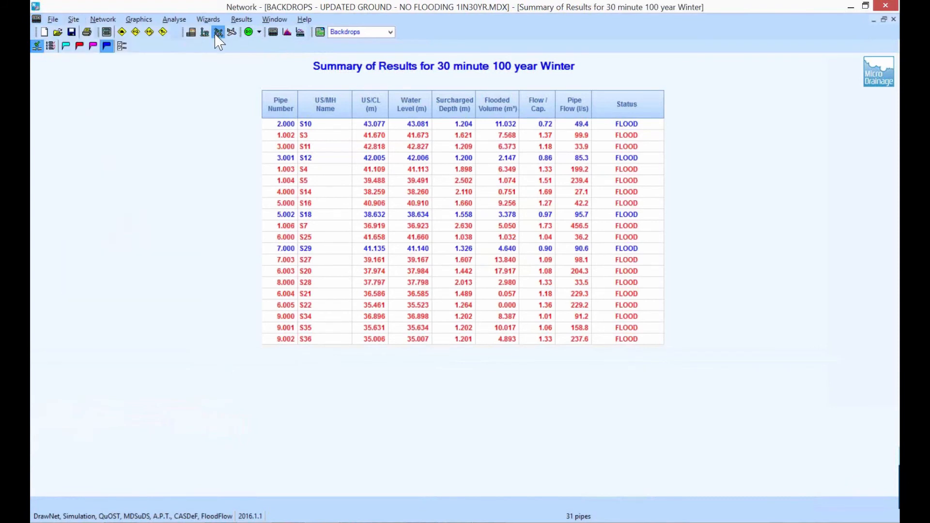
pyautogui.click(216, 36)
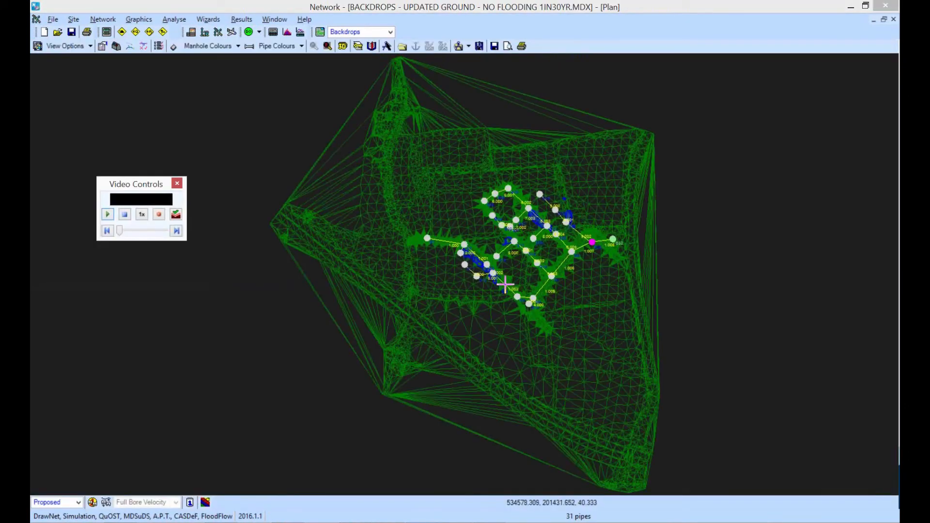
pyautogui.scroll(3, 505, 283)
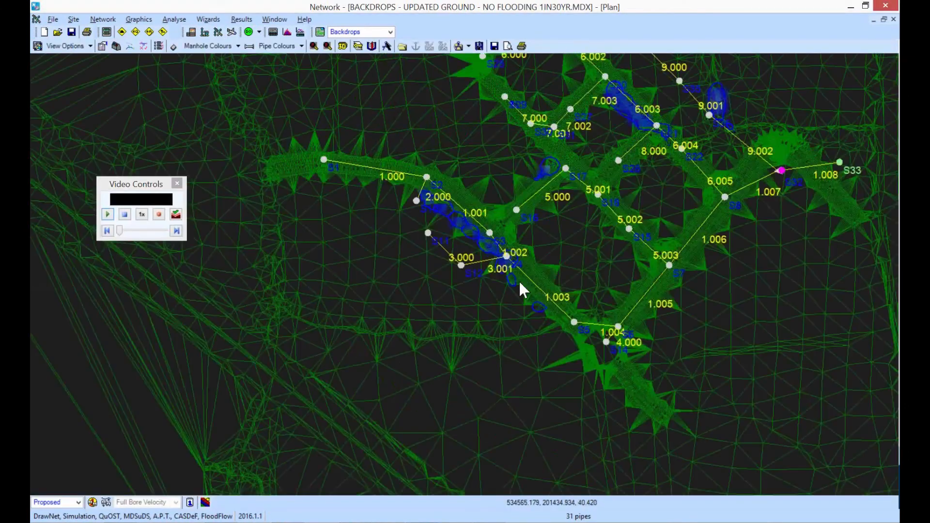
pyautogui.scroll(2, 520, 285)
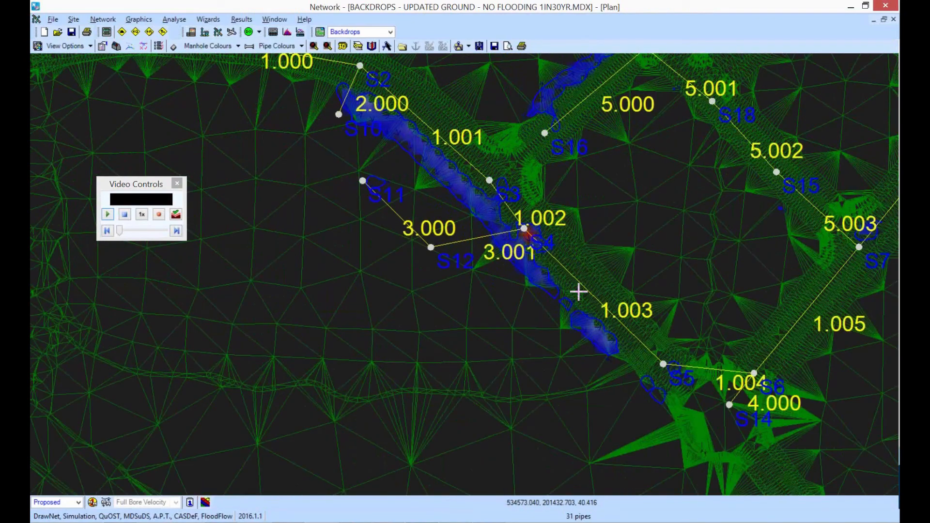
pyautogui.scroll(-4, 514, 307)
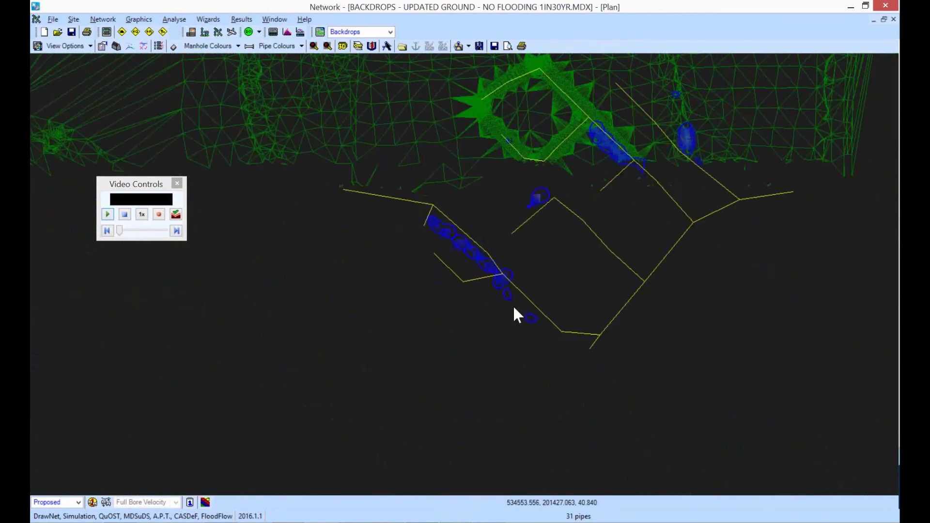
pyautogui.scroll(-2, 506, 306)
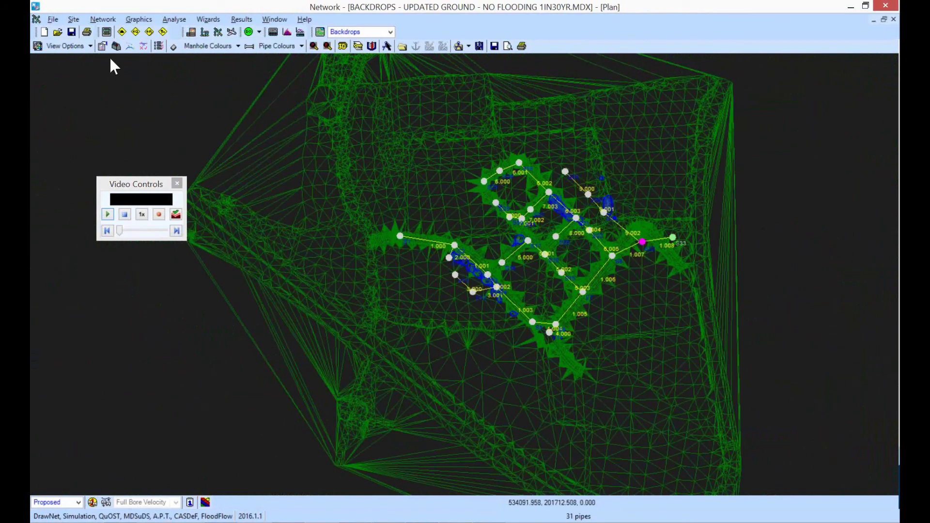
# - Show the network in the 3D WorldView and examine the flooded streets around the housing blocks from closer up
pyautogui.click(106, 31)
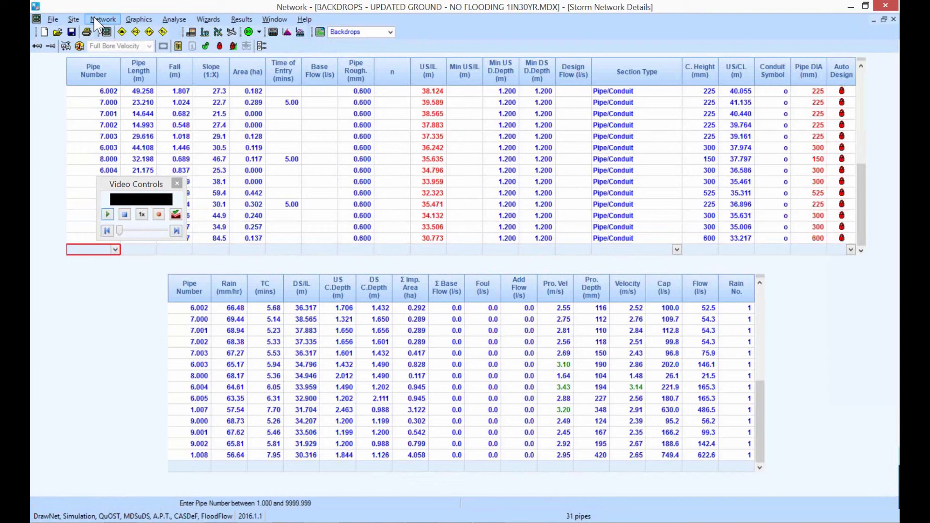
pyautogui.click(170, 21)
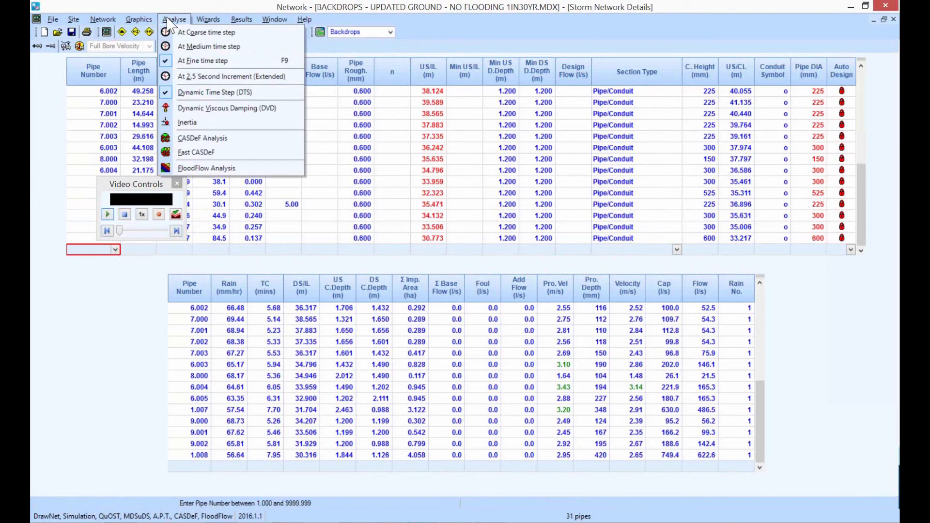
pyautogui.moveTo(144, 18)
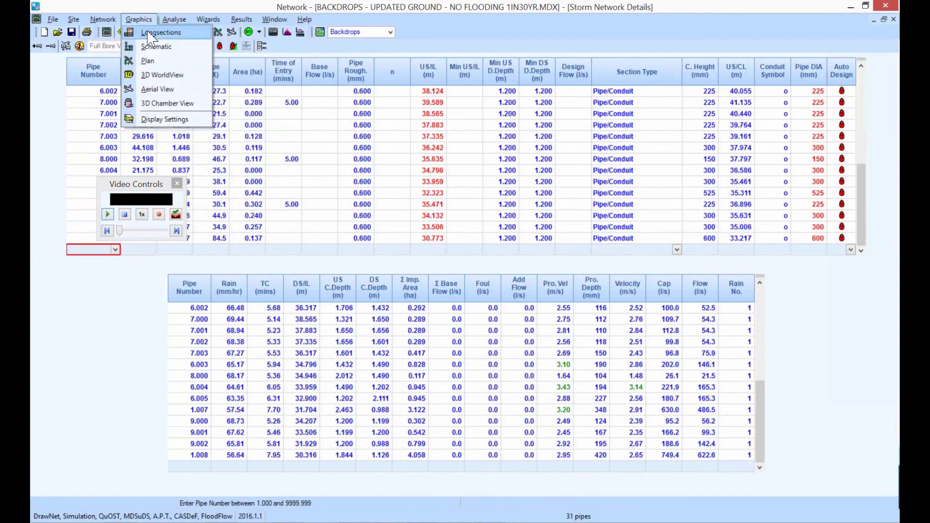
pyautogui.click(157, 76)
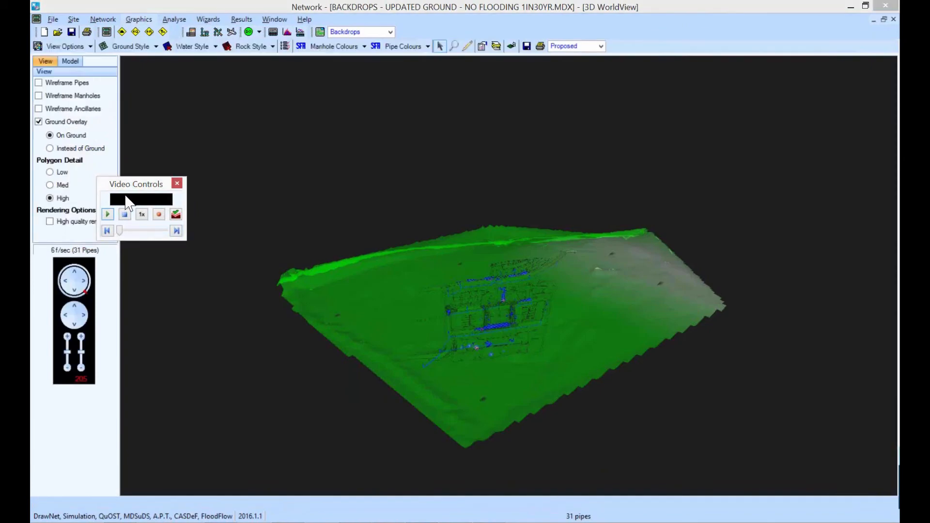
pyautogui.moveTo(81, 352); pyautogui.dragTo(85, 345)
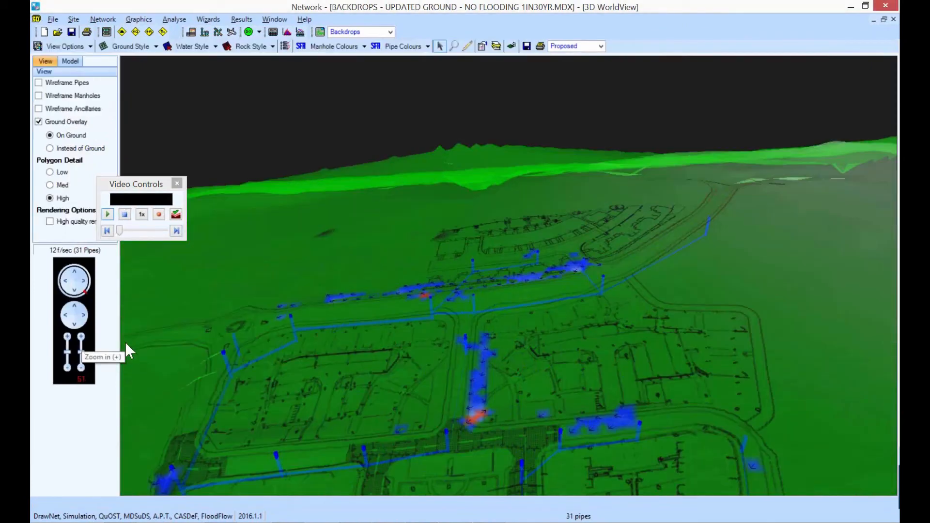
pyautogui.click(84, 286)
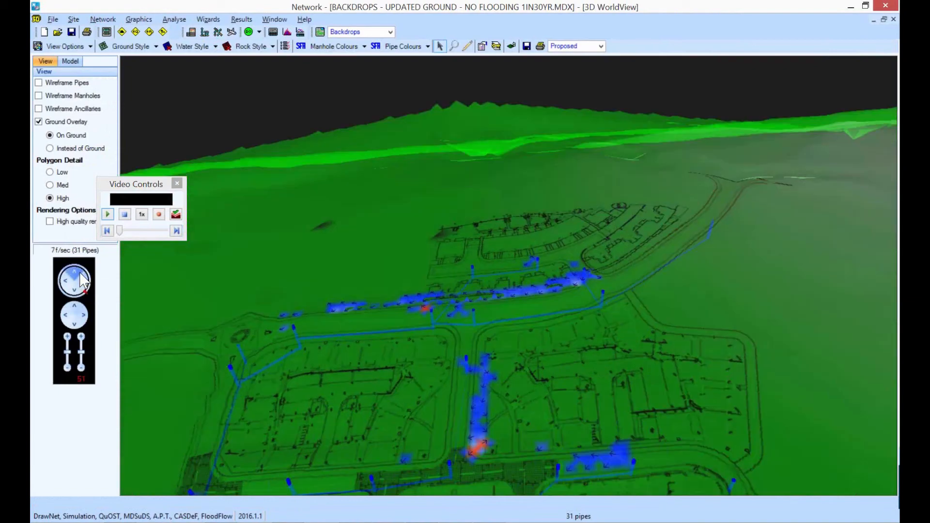
pyautogui.click(84, 286)
pyautogui.click(86, 285)
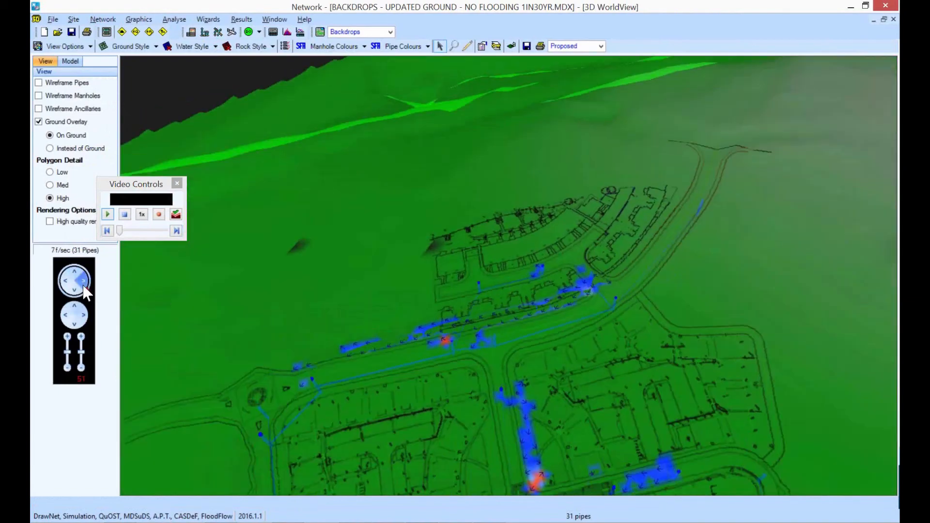
pyautogui.click(86, 285)
pyautogui.click(86, 284)
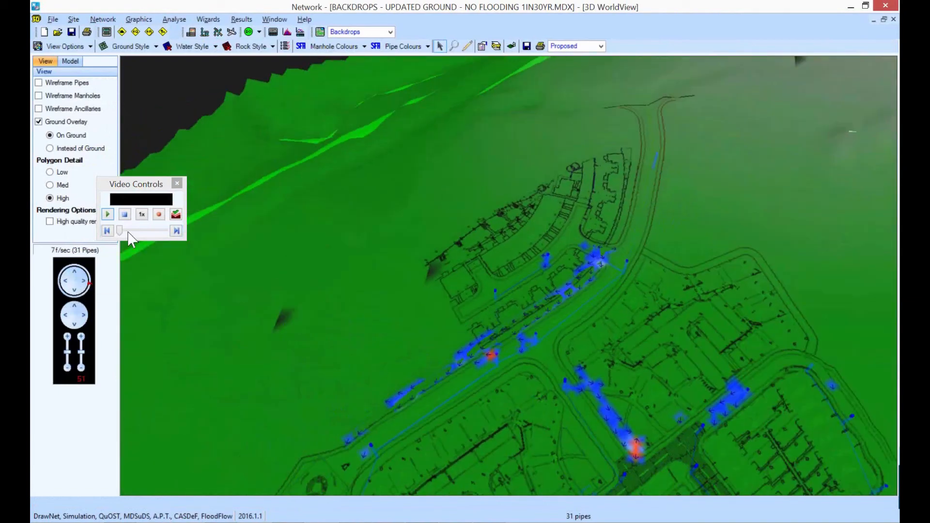
# - Play the flood animation, pause it at 29 minutes, run the rest, and examine flooding across the whole development
pyautogui.click(107, 216)
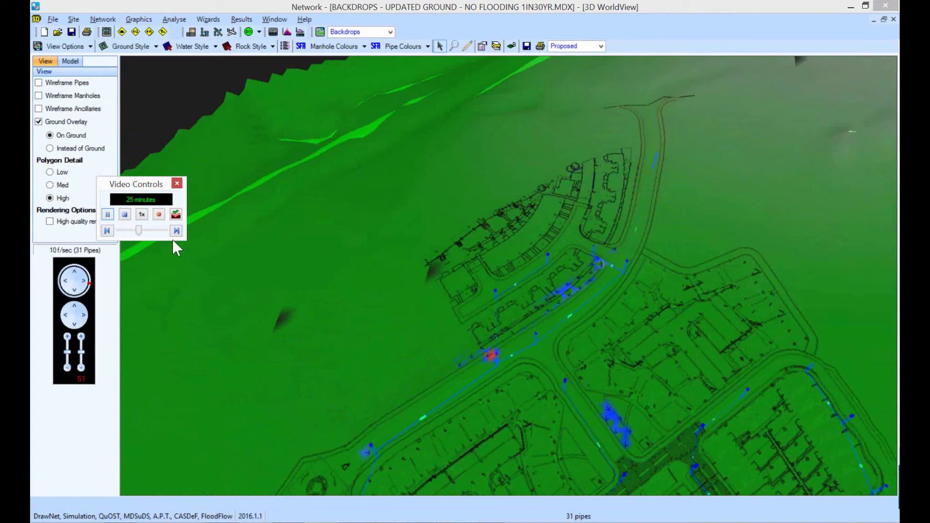
pyautogui.click(108, 215)
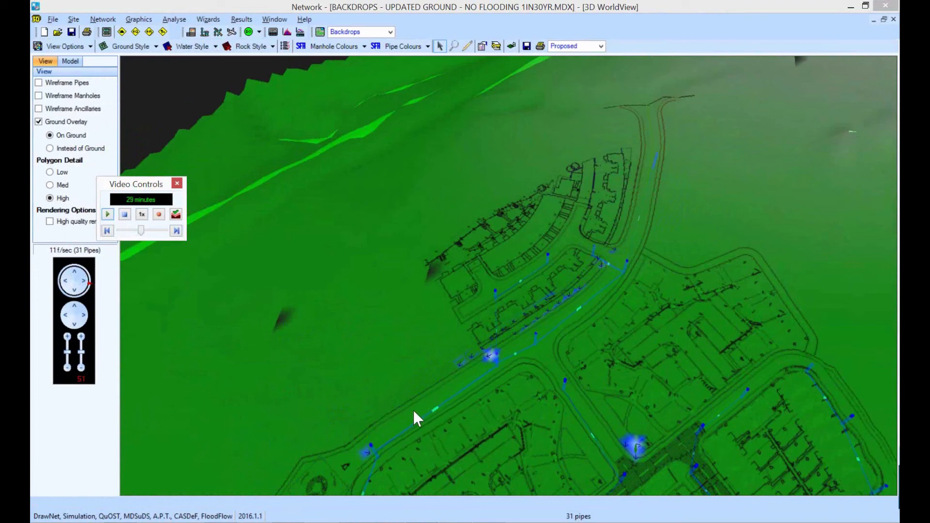
pyautogui.click(277, 373)
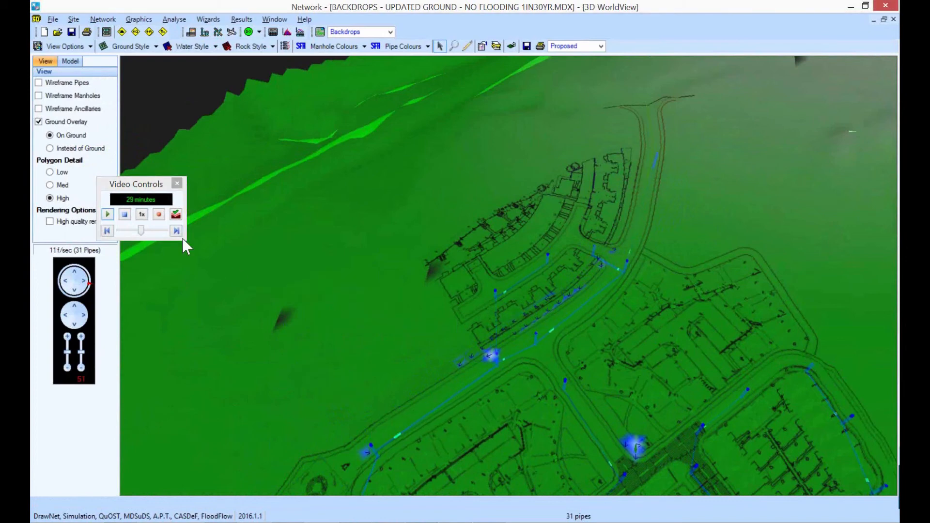
pyautogui.click(107, 214)
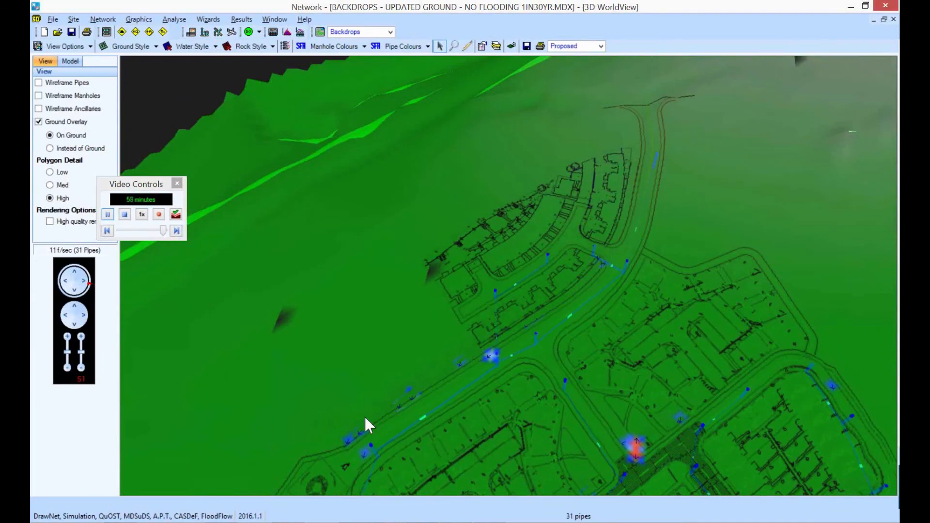
pyautogui.rightClick(407, 452)
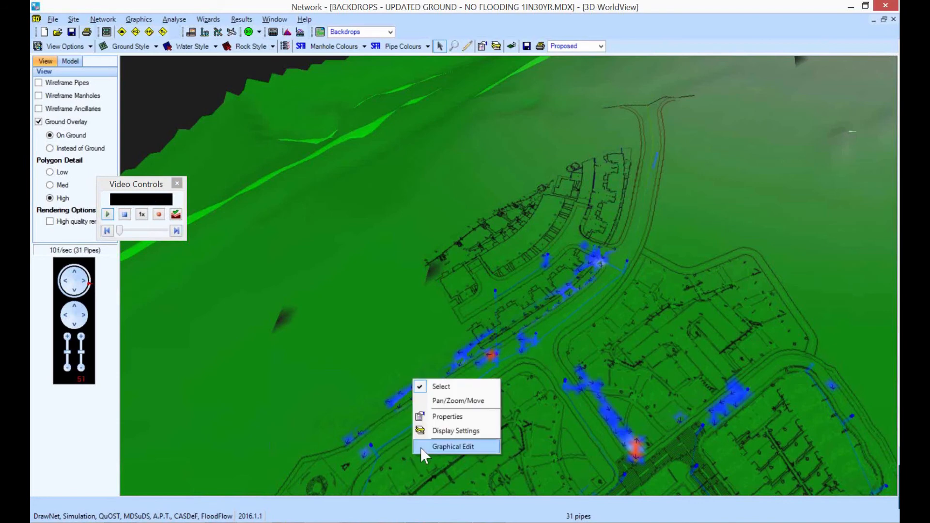
pyautogui.click(443, 401)
pyautogui.scroll(-3, 446, 408)
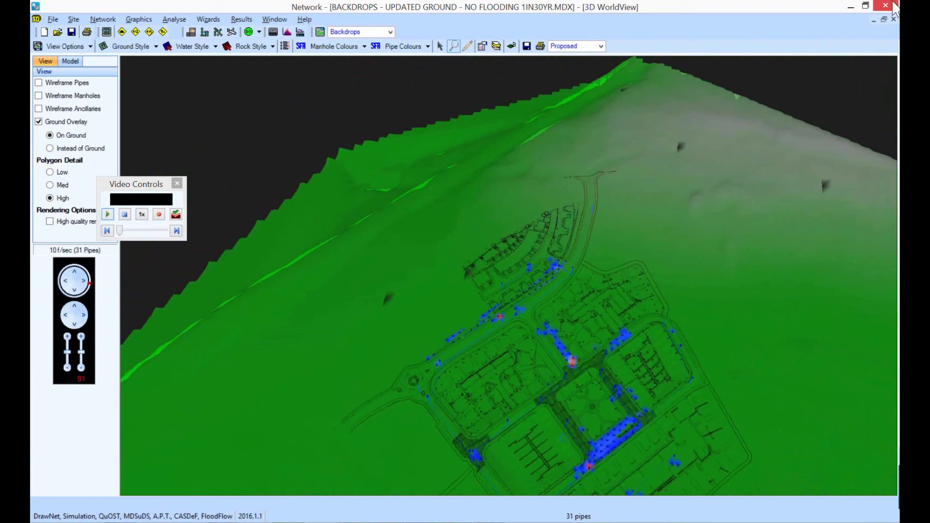
# - Switch to the xpsite3D road model and import the Microdrainage MDX file Backdrops - Updated Ground - No Flooding 1in30yr from the Max folder, replacing the existing drainage
pyautogui.click(894, 19)
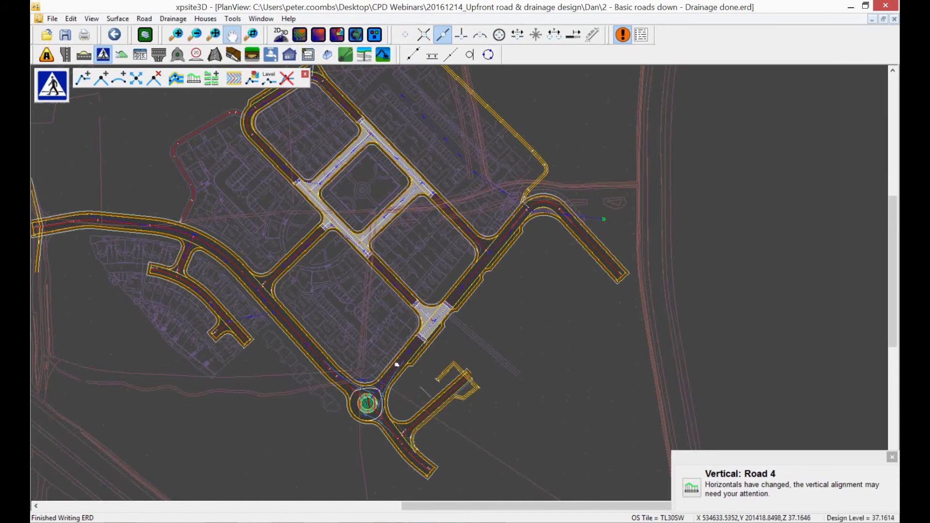
pyautogui.moveTo(397, 365); pyautogui.dragTo(439, 390, button='middle')
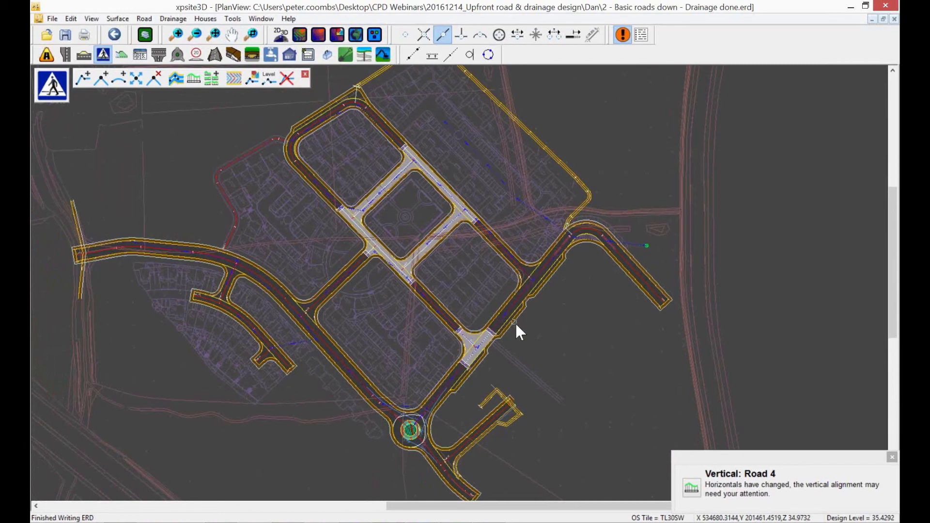
pyautogui.scroll(2, 588, 280)
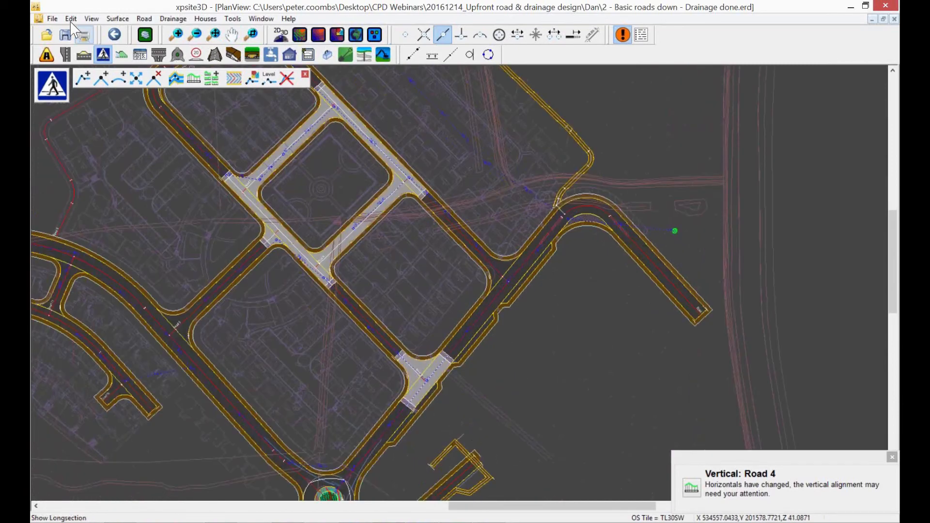
pyautogui.click(53, 19)
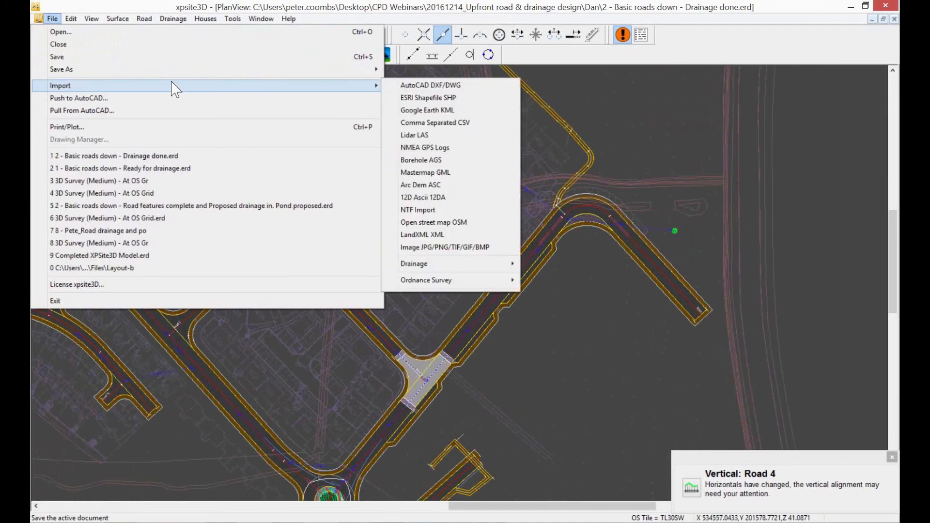
pyautogui.moveTo(376, 86)
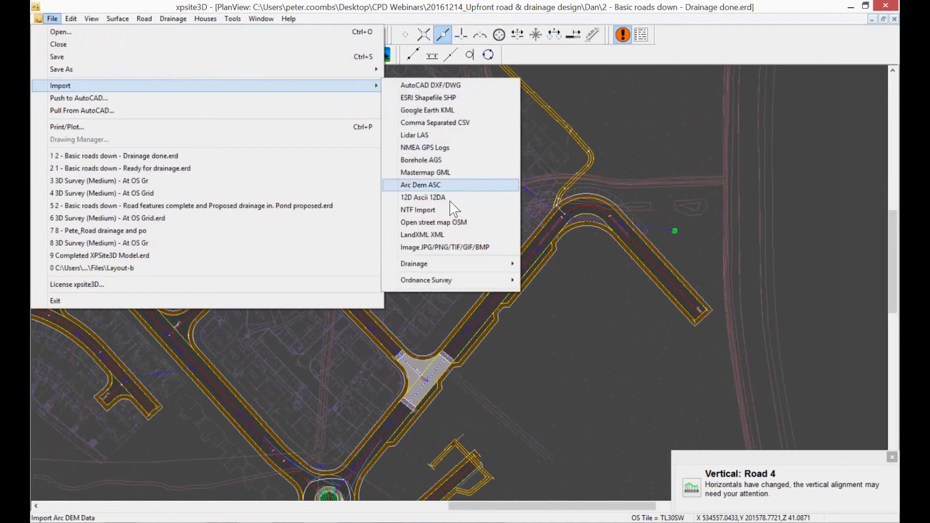
pyautogui.moveTo(453, 265)
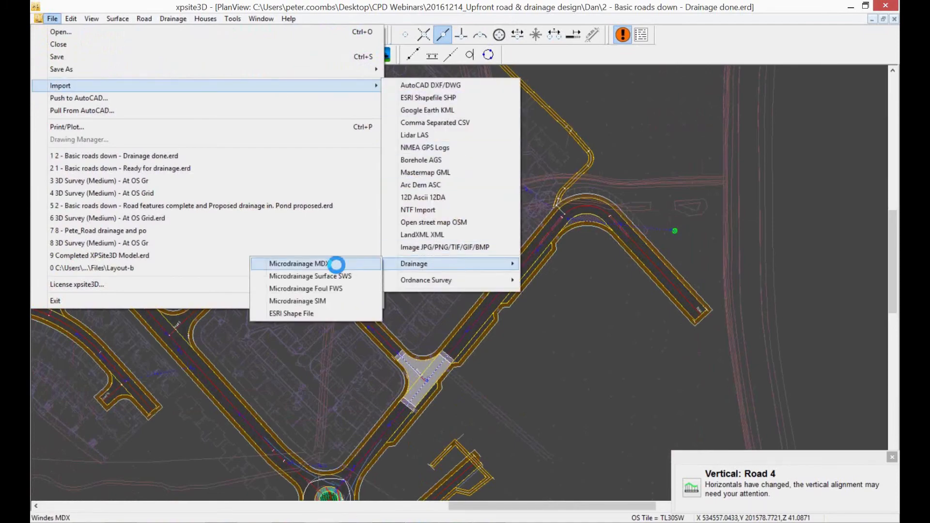
pyautogui.click(334, 264)
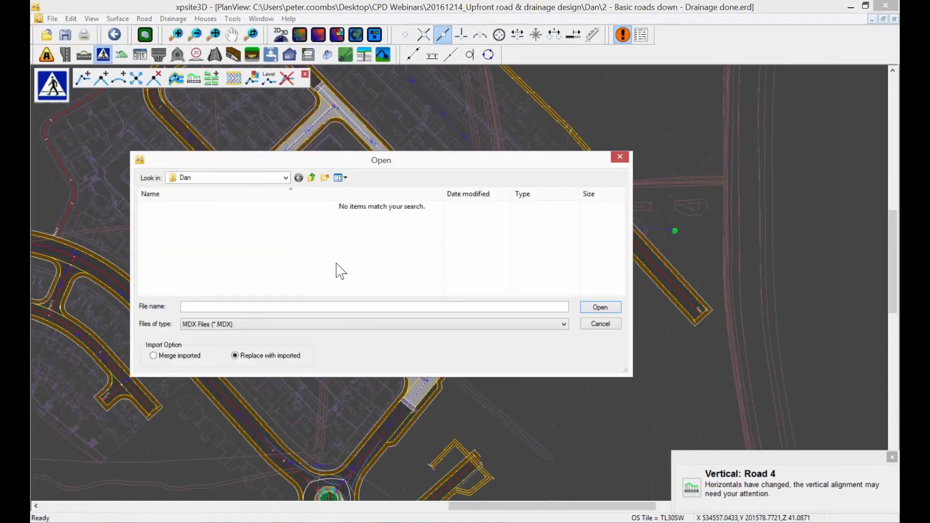
pyautogui.click(310, 178)
pyautogui.doubleClick(193, 228)
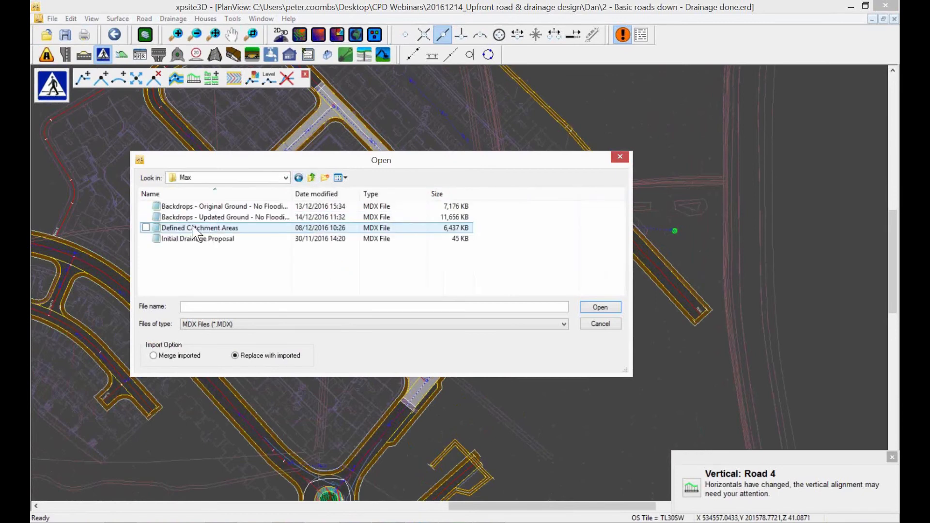
pyautogui.doubleClick(198, 217)
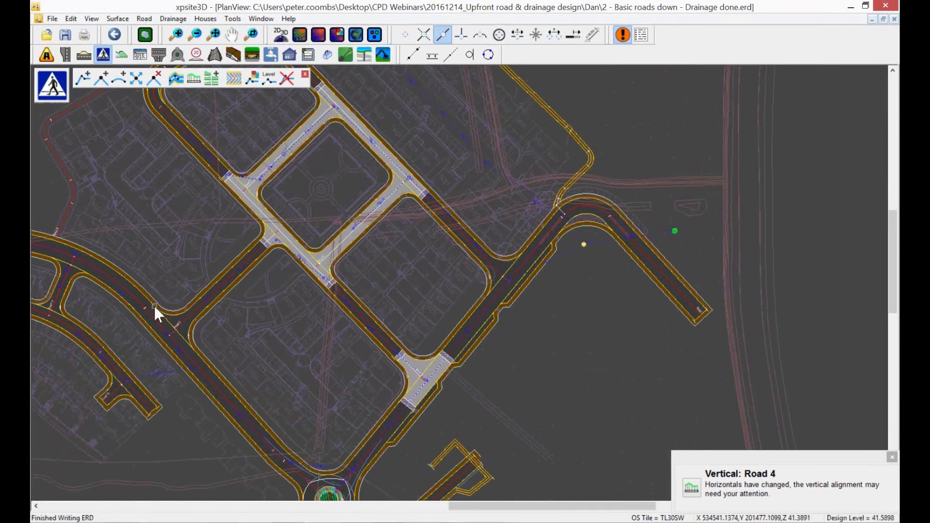
# - Draw a new five-cornered pond outline alongside the road, in the open ground inside the Road 3 bend, and close it
pyautogui.moveTo(146, 319); pyautogui.dragTo(272, 324, button='middle')
pyautogui.scroll(-1, 272, 325)
pyautogui.moveTo(527, 315); pyautogui.dragTo(362, 311, button='middle')
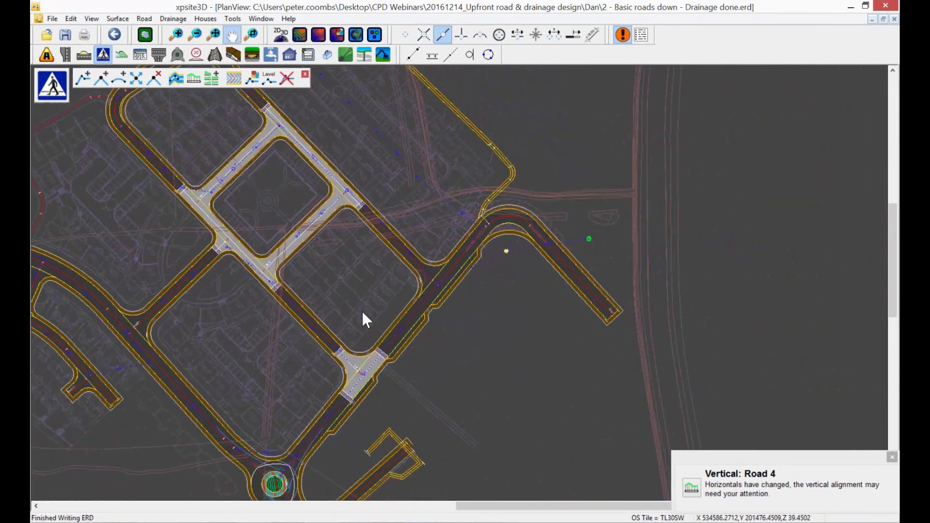
pyautogui.scroll(1, 518, 265)
pyautogui.scroll(2, 518, 267)
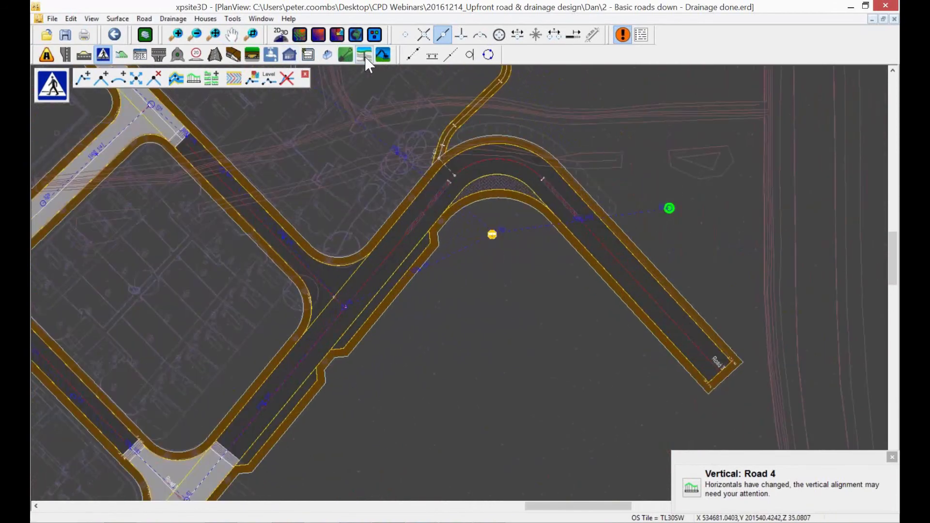
pyautogui.click(384, 58)
pyautogui.click(178, 81)
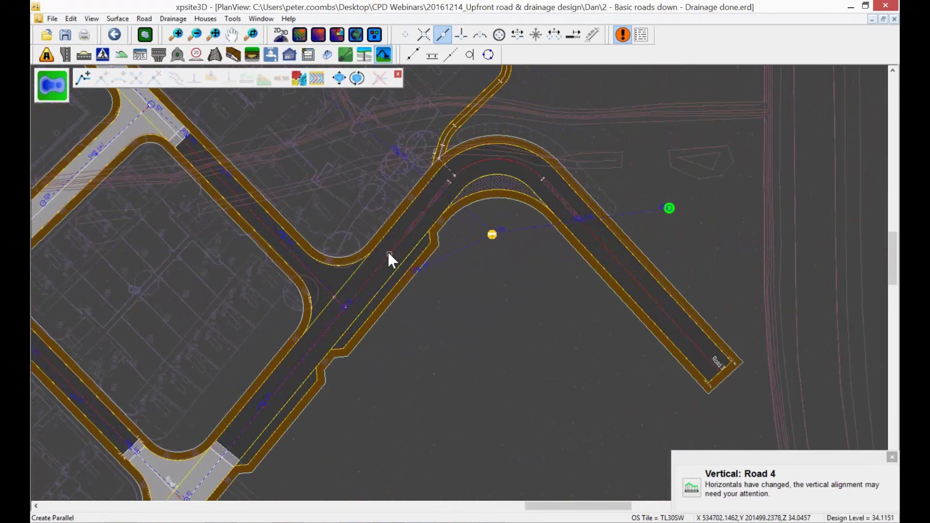
pyautogui.click(83, 78)
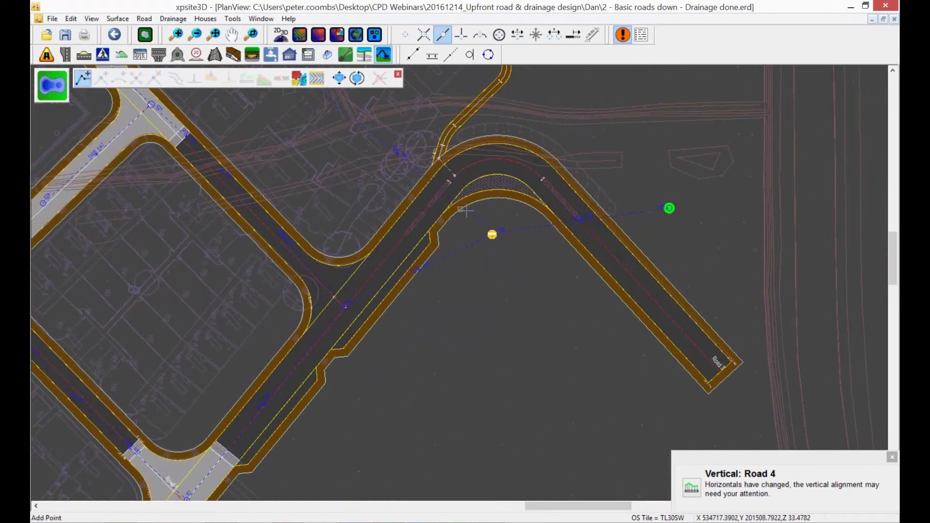
pyautogui.click(470, 212)
pyautogui.moveTo(370, 384); pyautogui.dragTo(417, 326, button='middle')
pyautogui.scroll(1, 417, 326)
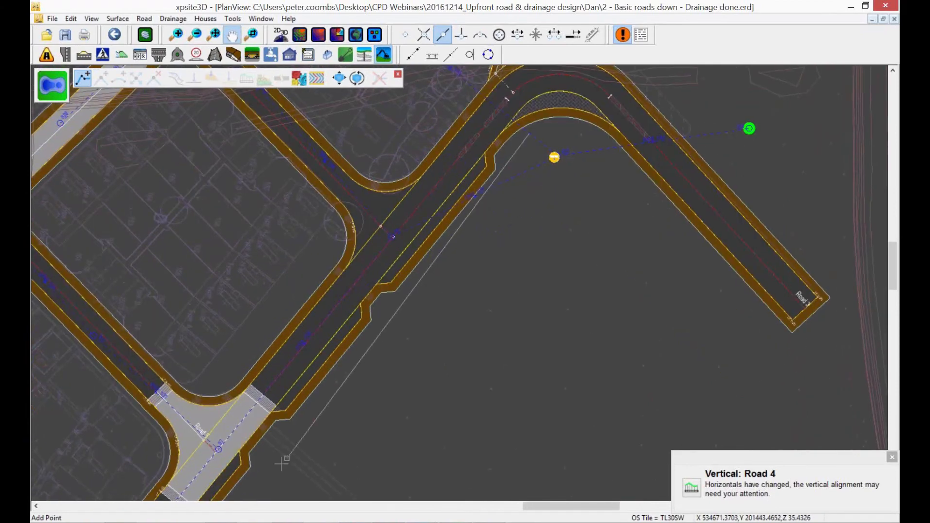
pyautogui.click(261, 475)
pyautogui.moveTo(306, 470); pyautogui.dragTo(240, 415, button='middle')
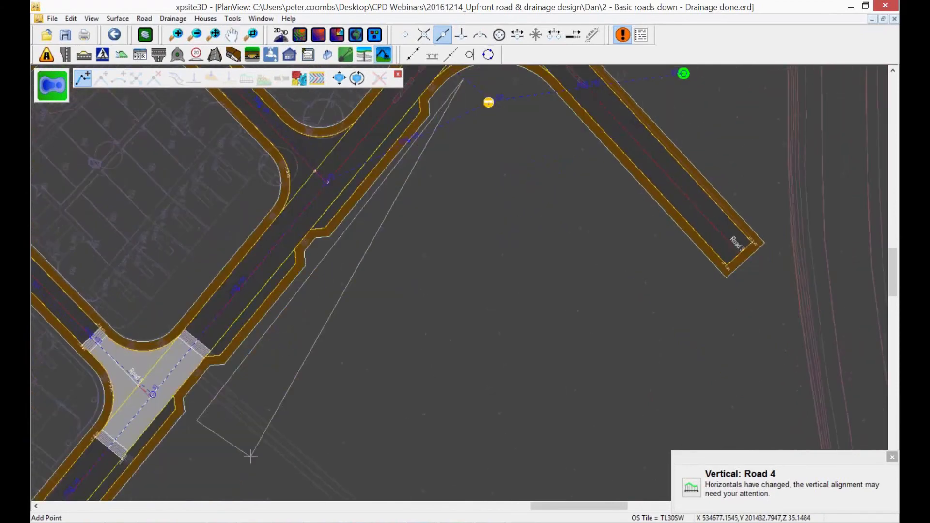
pyautogui.click(258, 483)
pyautogui.click(419, 345)
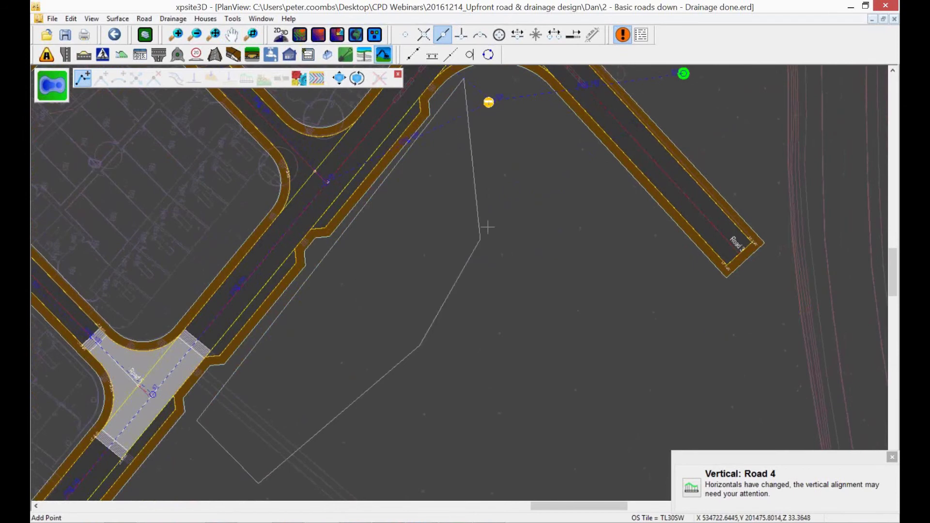
pyautogui.moveTo(488, 226); pyautogui.dragTo(419, 396, button='middle')
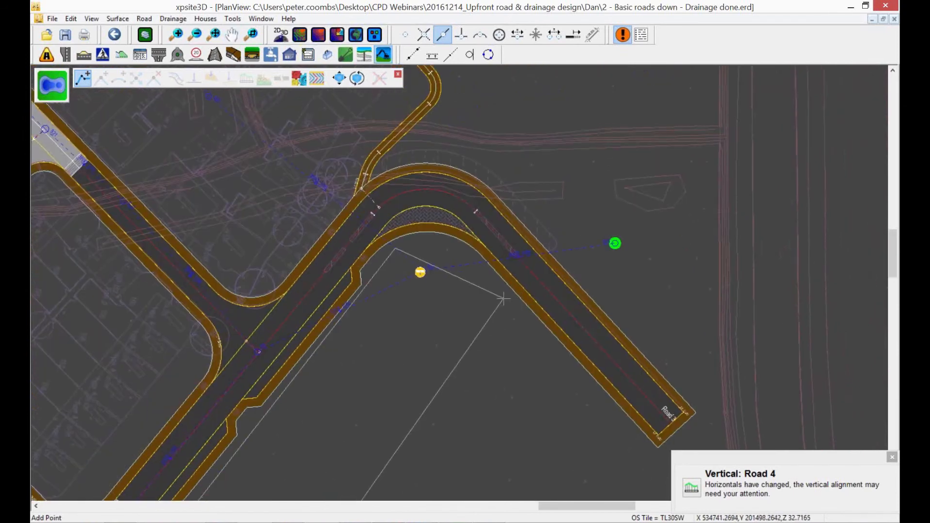
pyautogui.click(503, 299)
pyautogui.rightClick(380, 286)
pyautogui.click(440, 363)
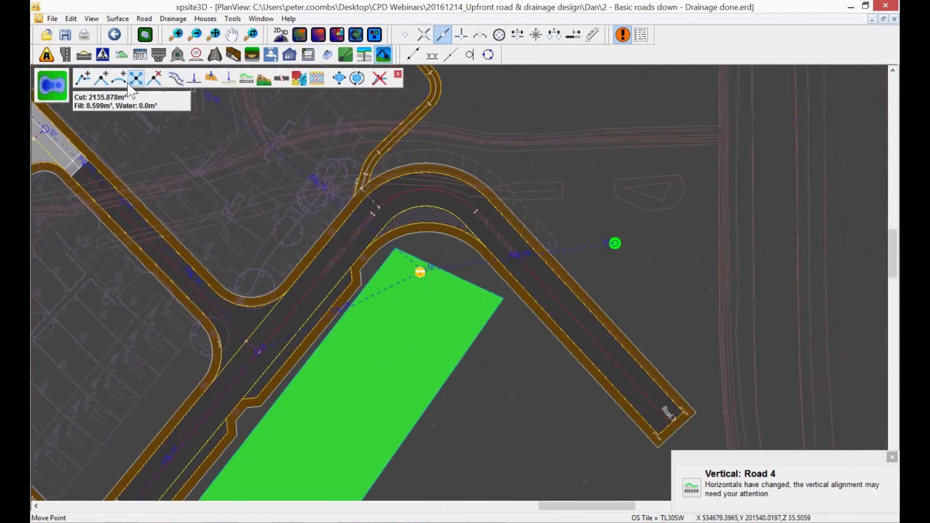
# - Round the pond outline's corner nearest the road bend with an arc, with line snapping switched off
pyautogui.click(119, 78)
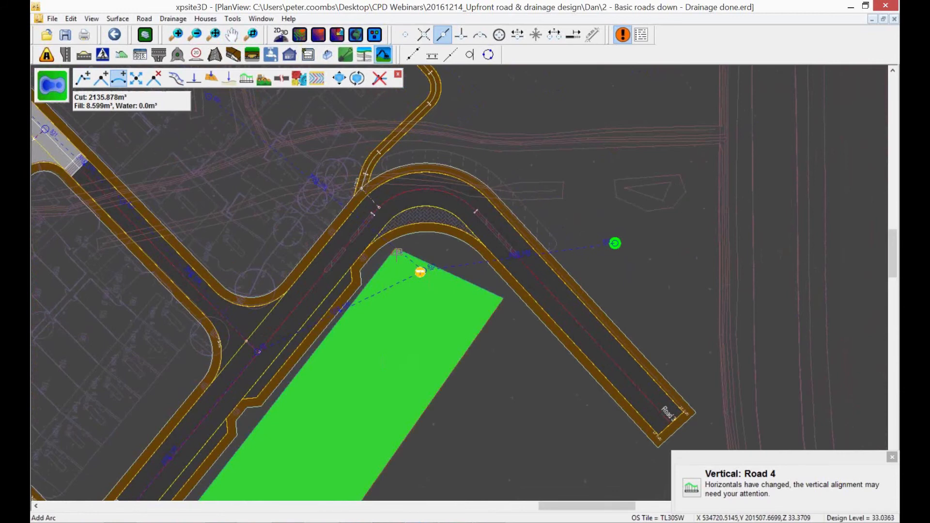
pyautogui.click(396, 256)
pyautogui.click(442, 34)
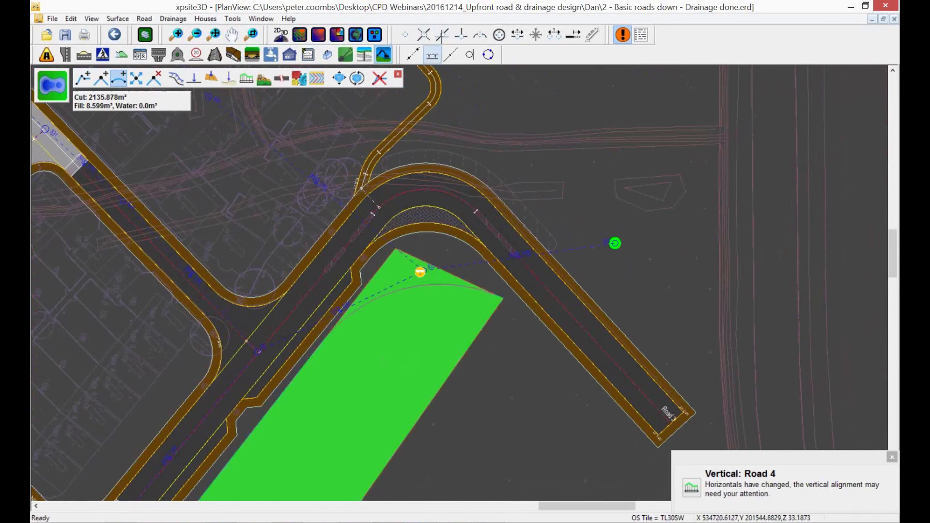
pyautogui.click(396, 256)
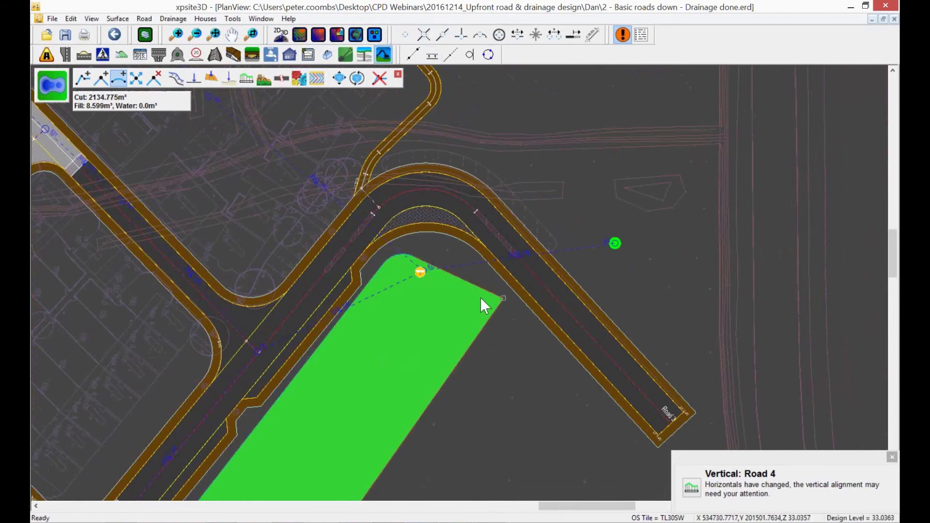
# - Round the pond outline's eastern corner below the road bend and both corners at its southern end with arcs
pyautogui.click(495, 301)
pyautogui.moveTo(409, 357); pyautogui.dragTo(522, 132, button='middle')
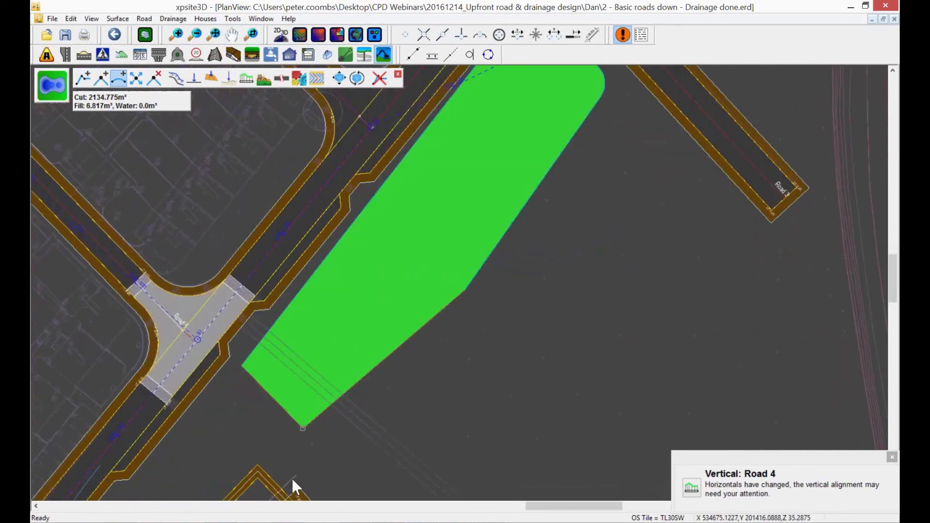
pyautogui.click(302, 428)
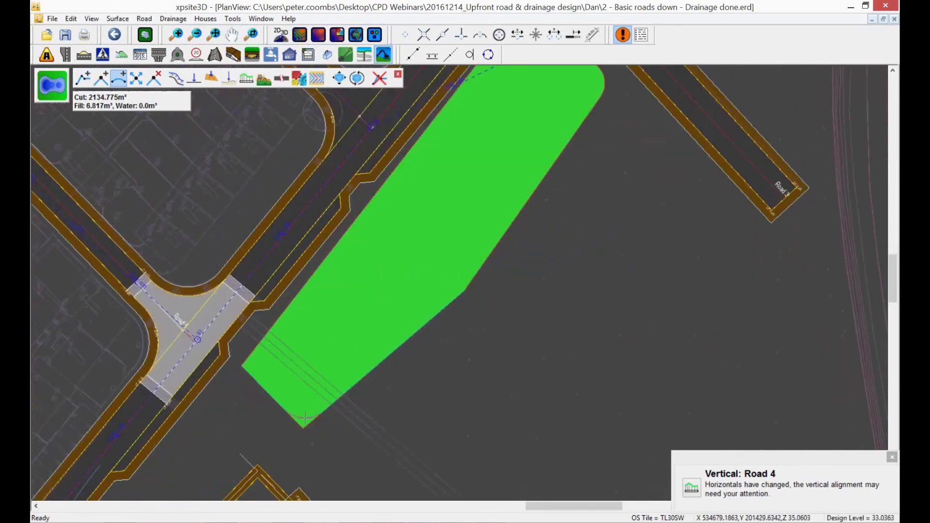
pyautogui.click(244, 362)
# - Create a parallel base line about 8 m inside the pond outline and set its level first to 32 m, finally to 31 m
pyautogui.click(175, 77)
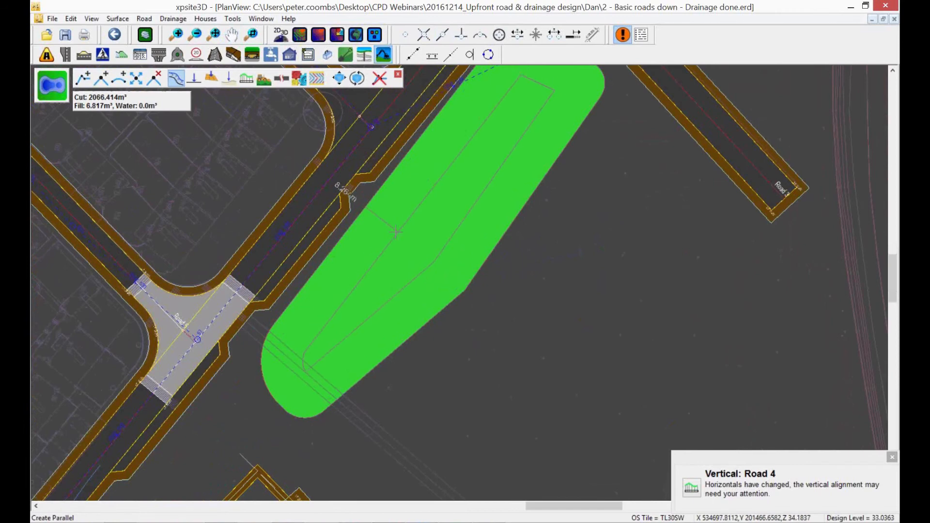
pyautogui.click(394, 232)
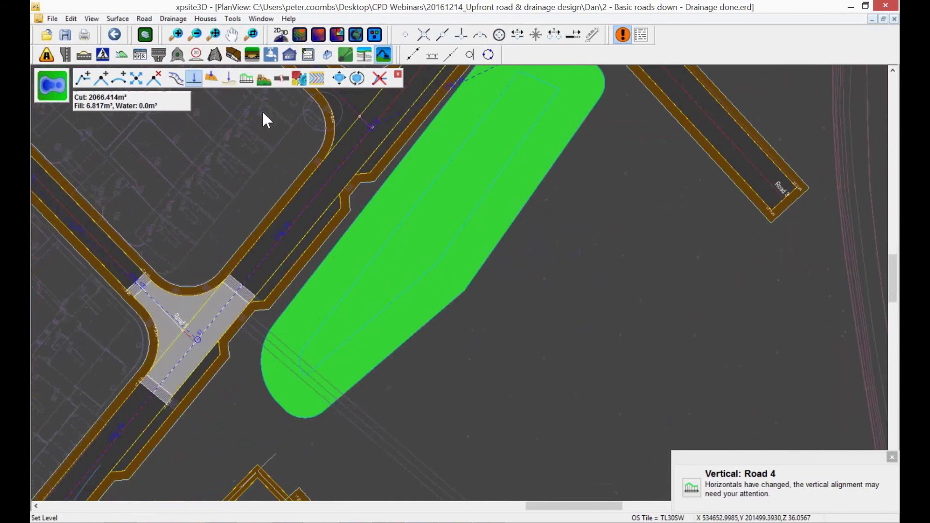
pyautogui.click(404, 216)
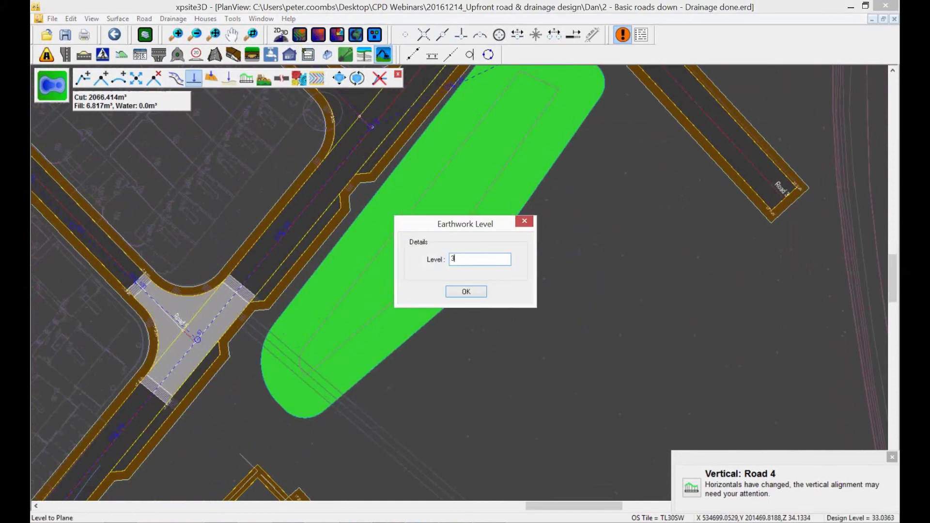
pyautogui.click(466, 291)
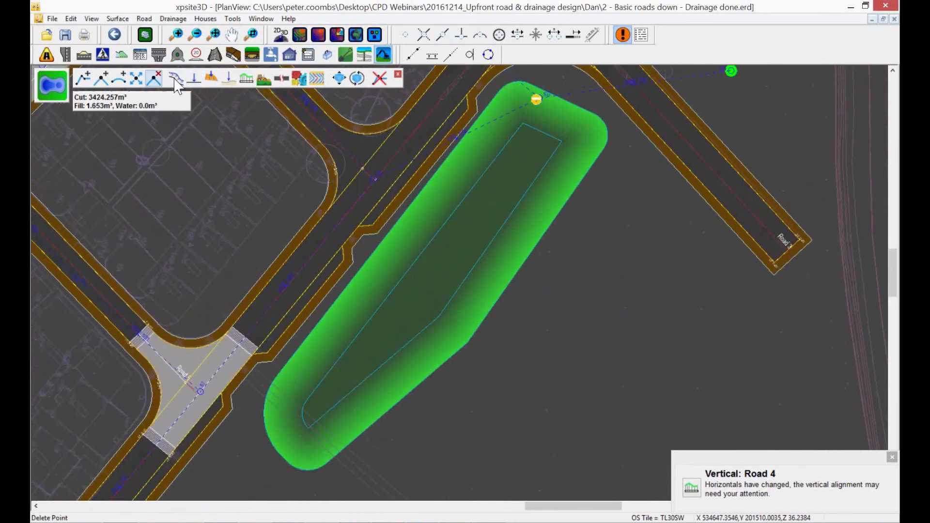
pyautogui.click(489, 254)
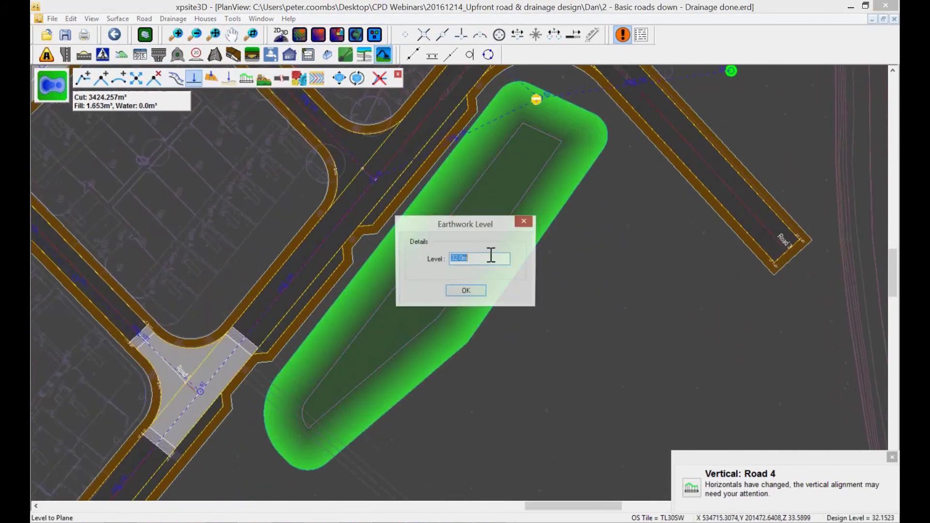
pyautogui.click(473, 291)
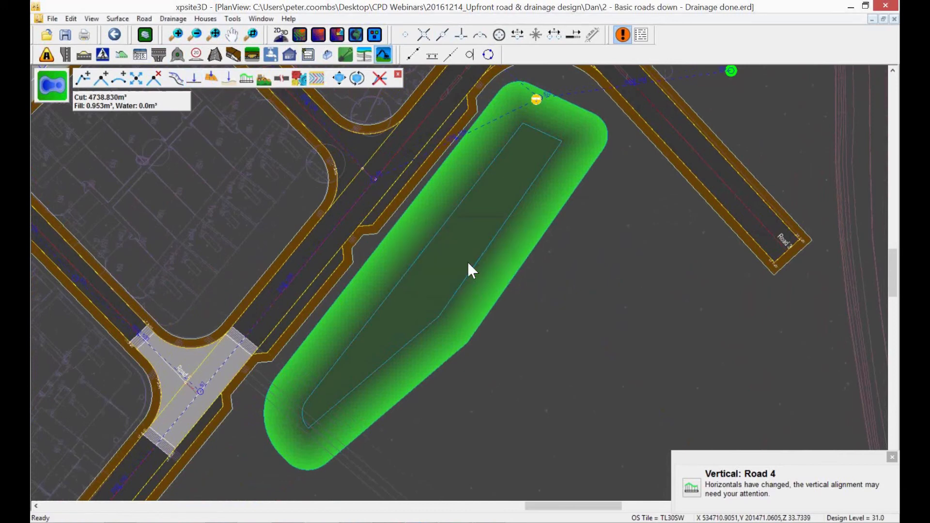
# - Set the pond's water level in its earthworks properties, keeping the Pond type and Height Colouring style
pyautogui.moveTo(449, 194); pyautogui.dragTo(427, 224, button='middle')
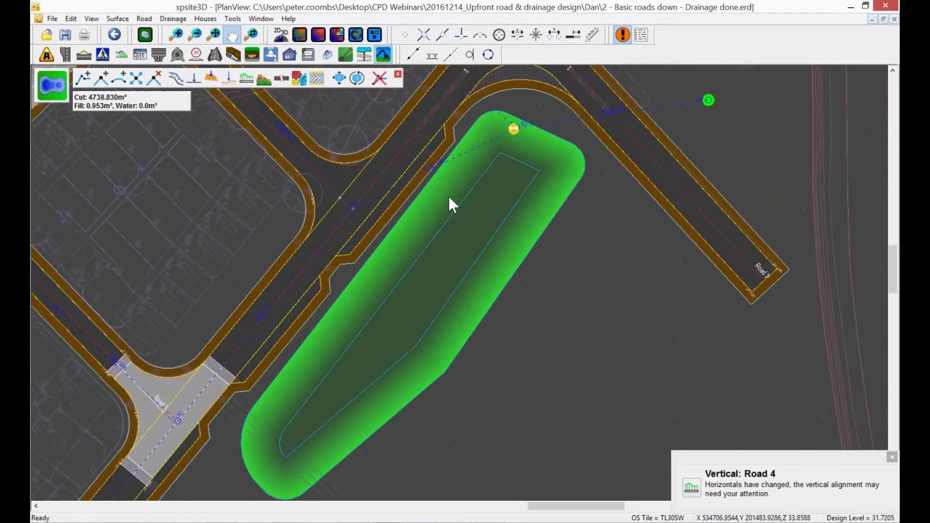
pyautogui.click(298, 79)
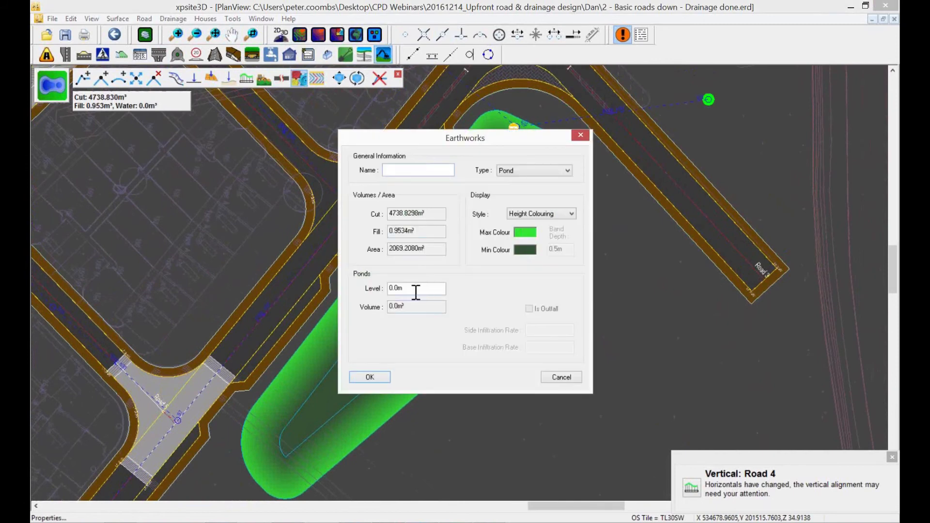
pyautogui.moveTo(415, 287); pyautogui.dragTo(382, 288)
pyautogui.click(371, 378)
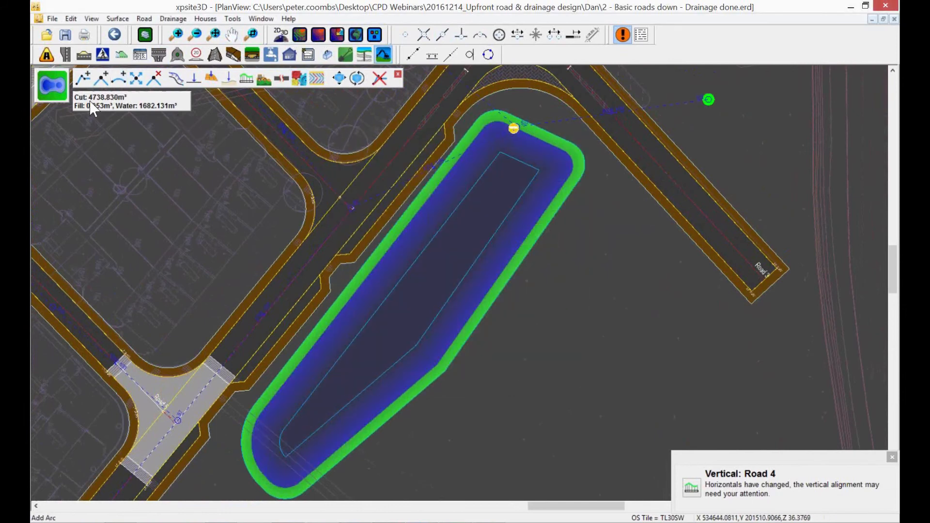
# - Round the inner base line's northeast corner and its bend on the southeast side with arcs
pyautogui.click(118, 78)
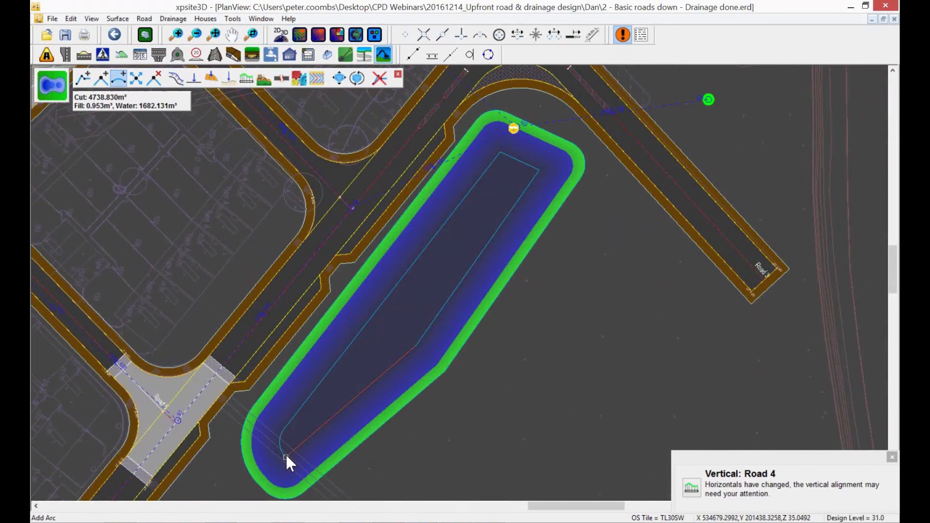
pyautogui.moveTo(539, 170); pyautogui.dragTo(523, 179)
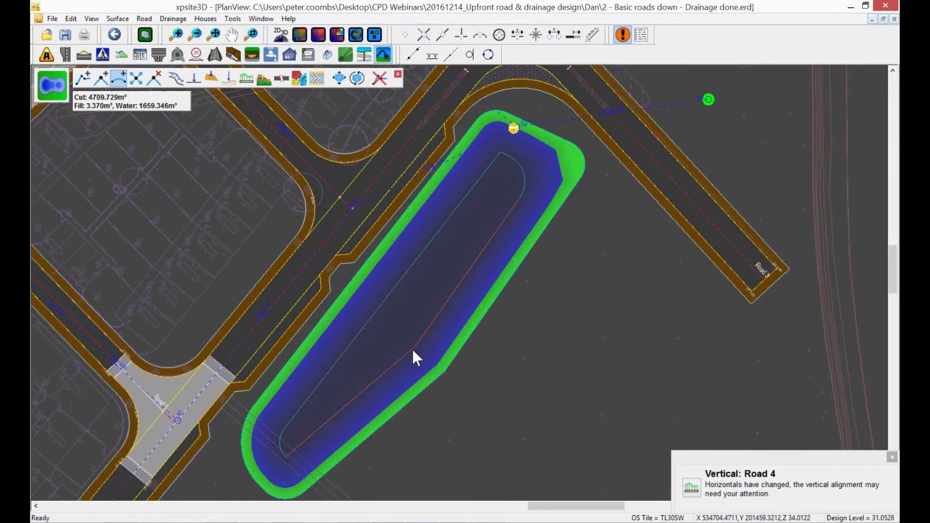
pyautogui.moveTo(413, 351); pyautogui.dragTo(396, 345)
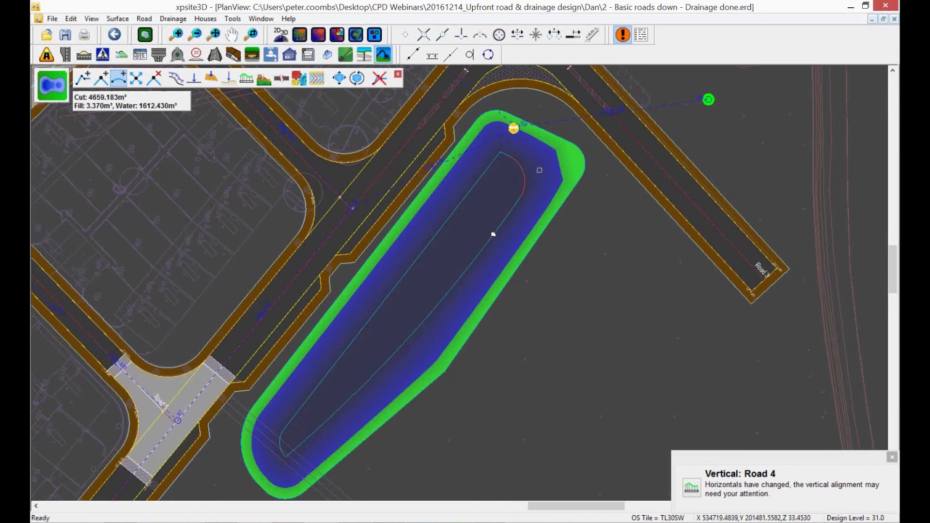
# - Interface the pond edge to the current survey surface with a 1:3 slope mirrored for cut and fill
pyautogui.moveTo(493, 233); pyautogui.dragTo(484, 213, button='middle')
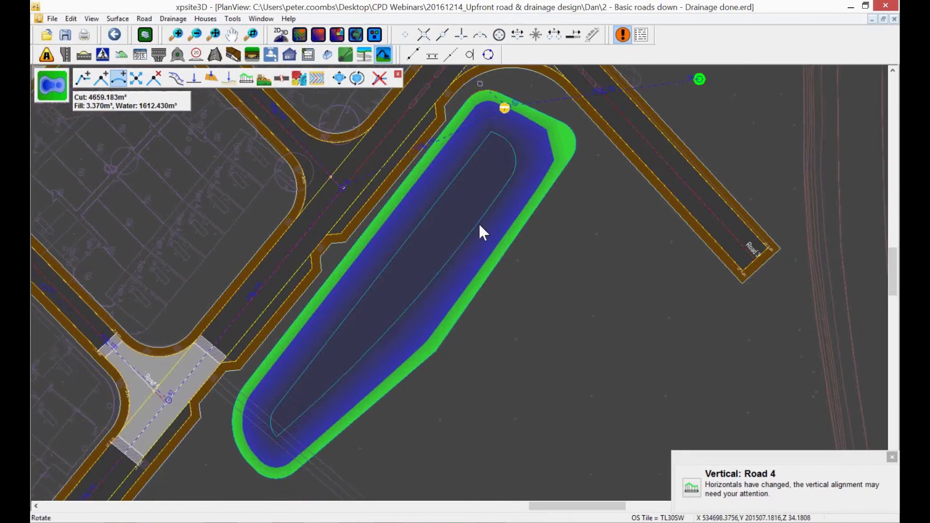
pyautogui.click(260, 81)
pyautogui.click(405, 442)
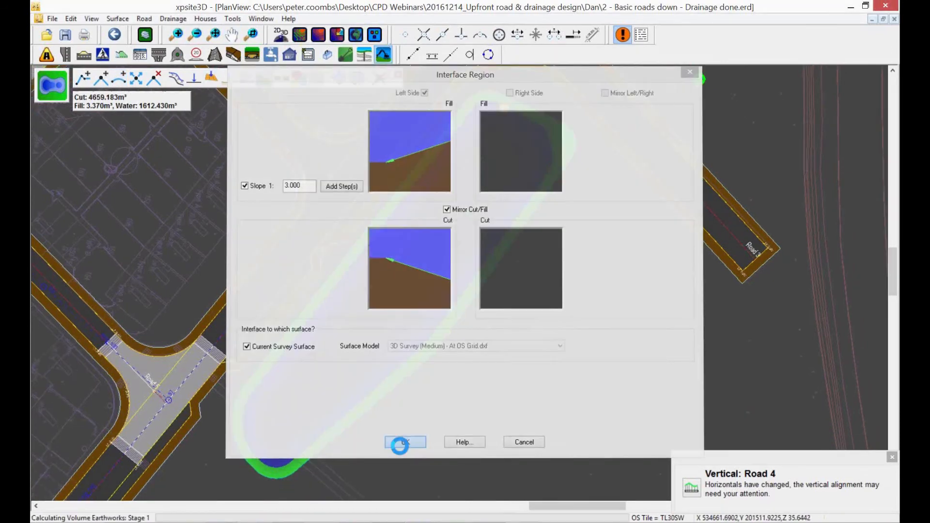
pyautogui.scroll(1, 291, 375)
pyautogui.scroll(-3, 281, 368)
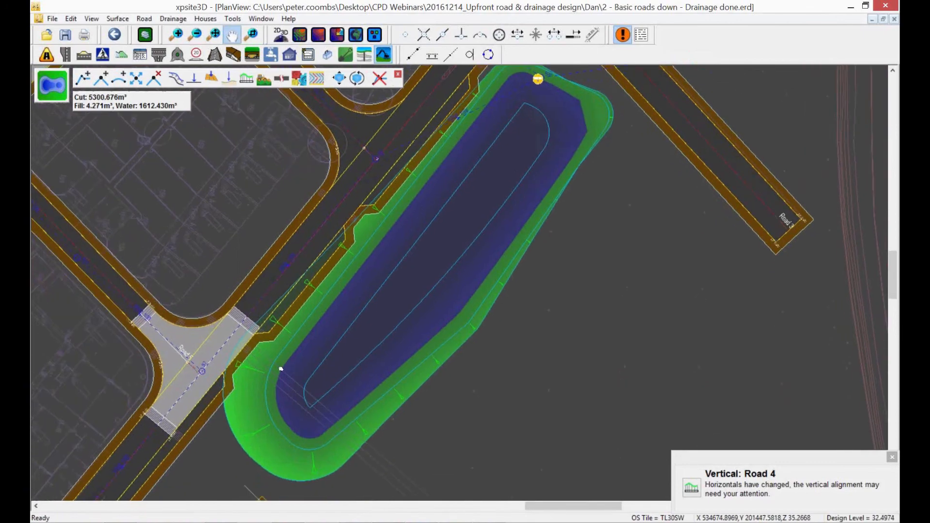
# - Review the cut and fill volumes of the roads and earthworks and the total volumes for the whole design
pyautogui.moveTo(220, 307); pyautogui.dragTo(322, 322, button='middle')
pyautogui.scroll(-1, 400, 321)
pyautogui.scroll(-1, 400, 321)
pyautogui.moveTo(330, 288); pyautogui.dragTo(361, 318, button='middle')
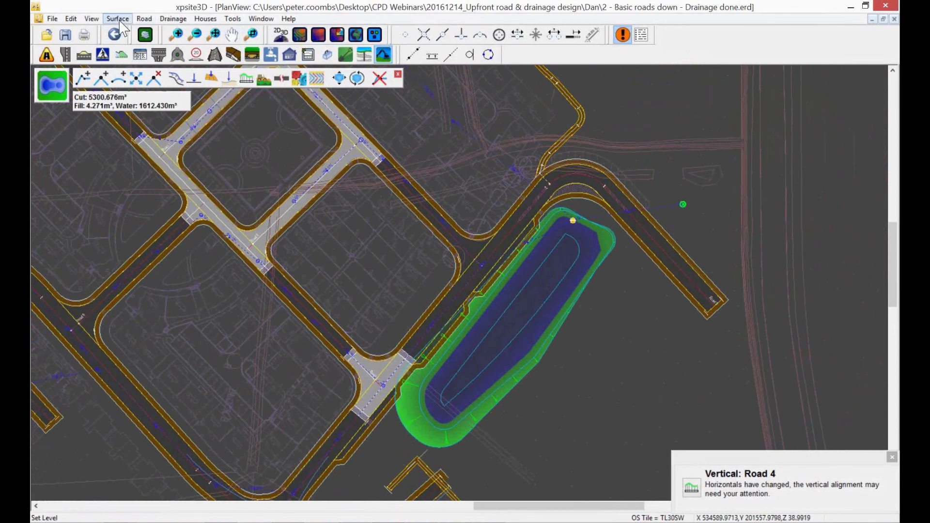
pyautogui.click(144, 19)
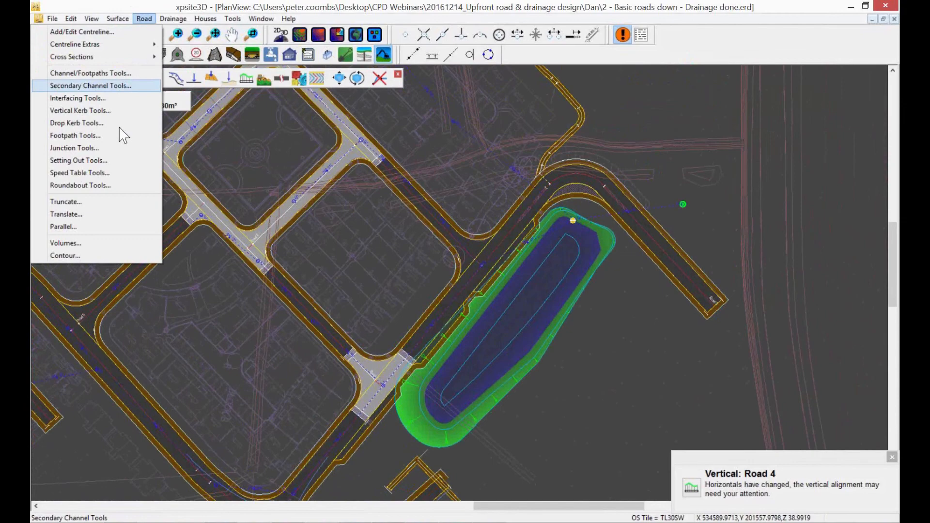
pyautogui.click(98, 243)
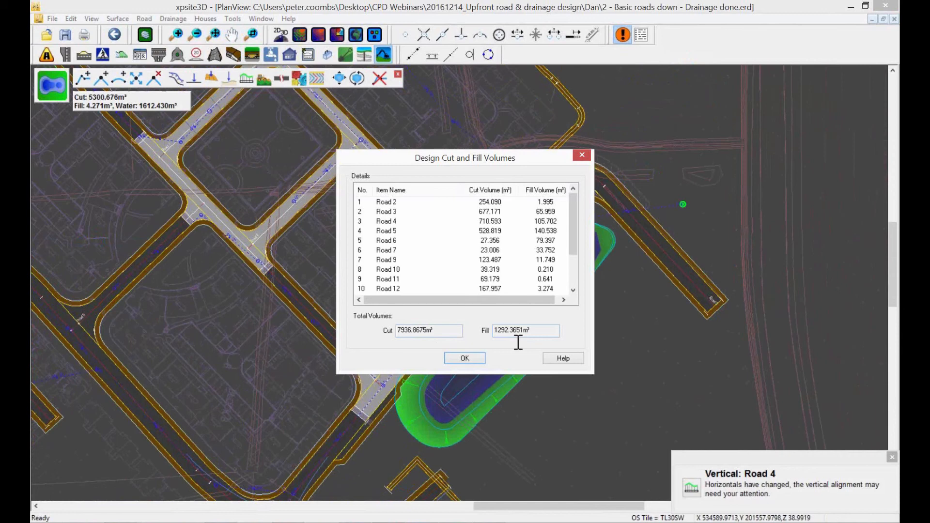
pyautogui.click(468, 360)
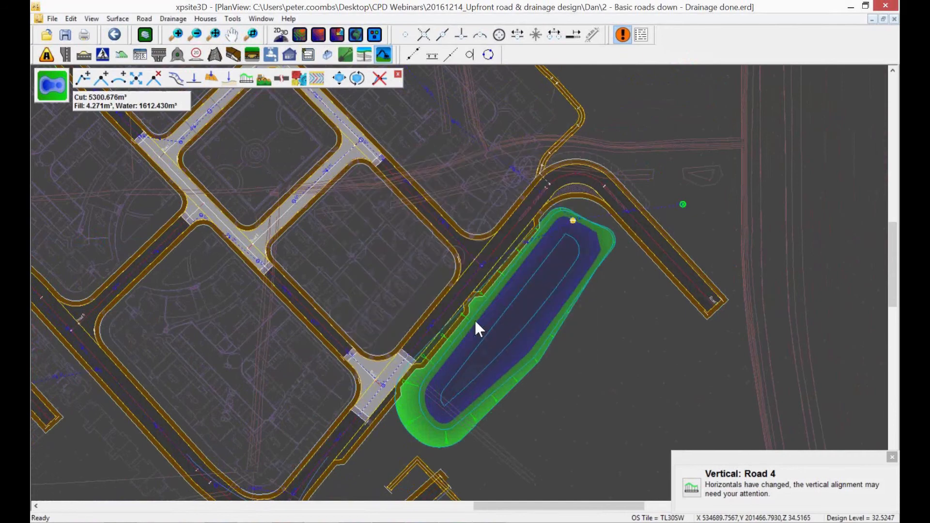
# - Create a setting-out table for Road 4 at 10 m chainage intervals and place it in the open ground southwest of Road 12
pyautogui.scroll(1, 475, 319)
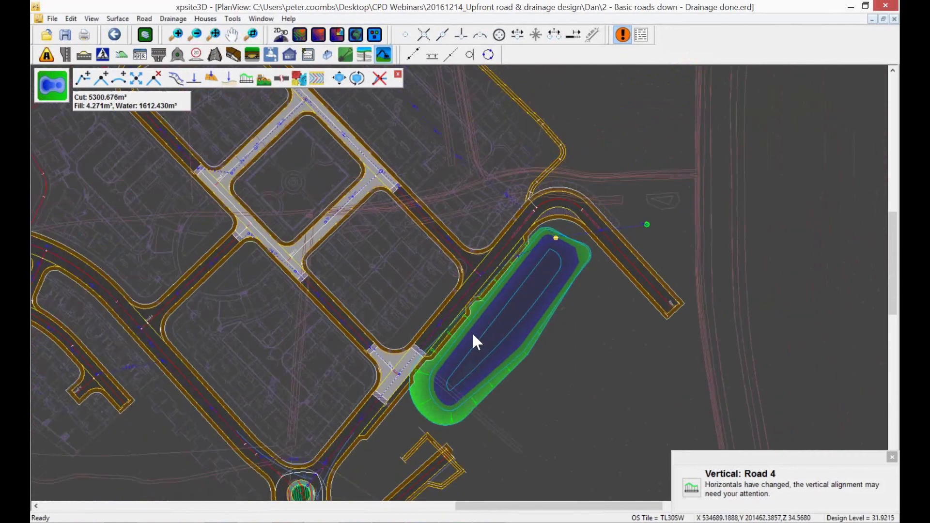
pyautogui.scroll(-4, 472, 331)
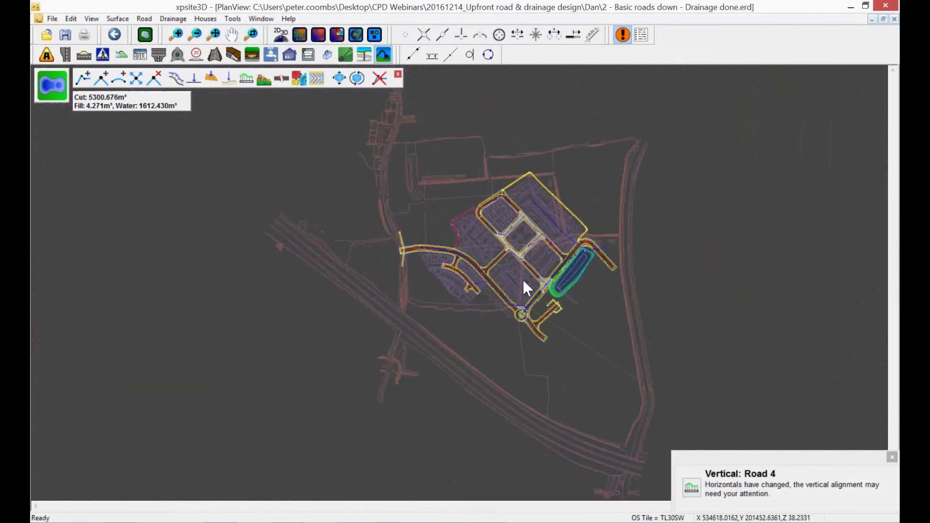
pyautogui.scroll(4, 523, 280)
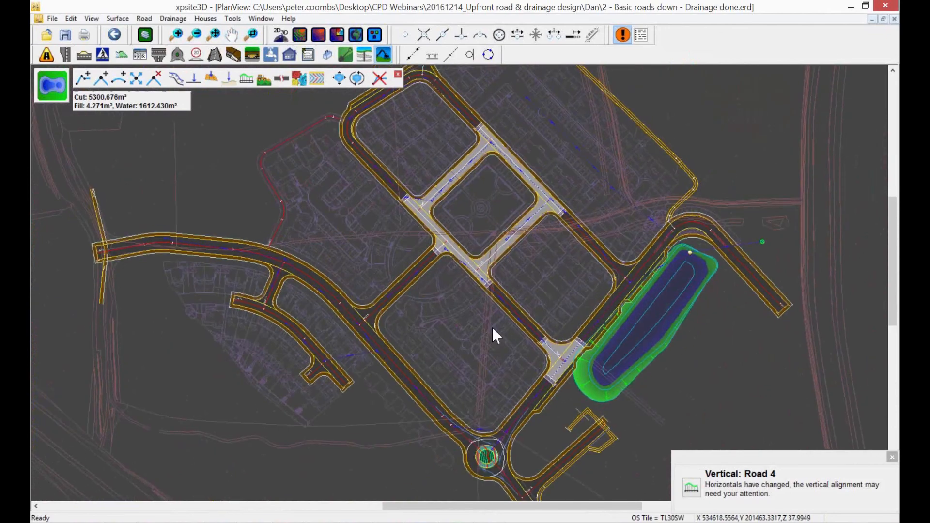
pyautogui.moveTo(491, 323); pyautogui.dragTo(472, 323, button='middle')
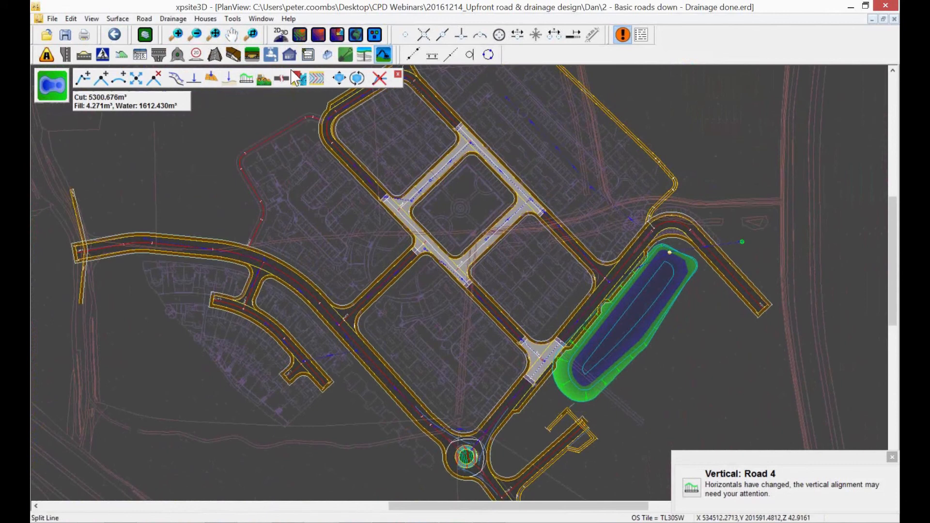
pyautogui.click(140, 55)
pyautogui.click(83, 79)
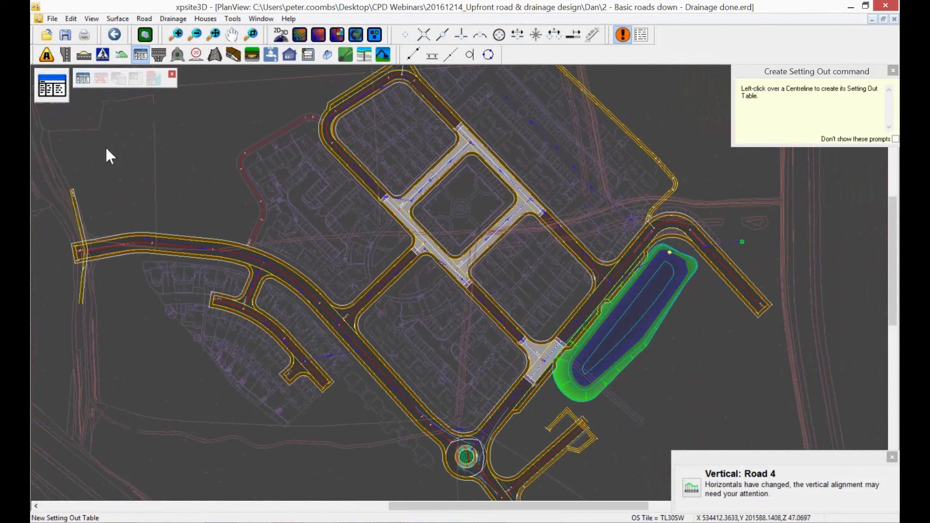
pyautogui.click(156, 244)
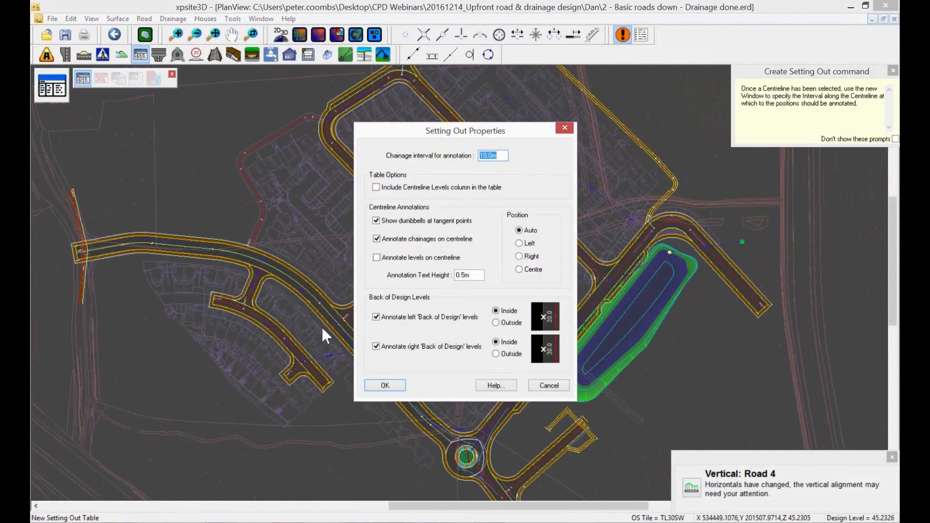
pyautogui.click(384, 385)
pyautogui.scroll(3, 208, 308)
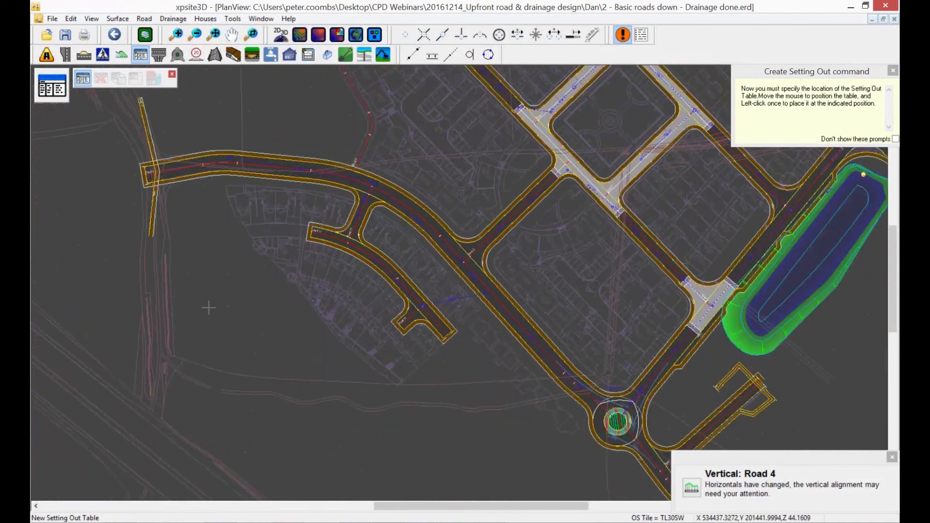
pyautogui.click(209, 308)
# - Examine the Road 4 setting-out table and the chainage and level annotations along the road
pyautogui.scroll(2, 242, 347)
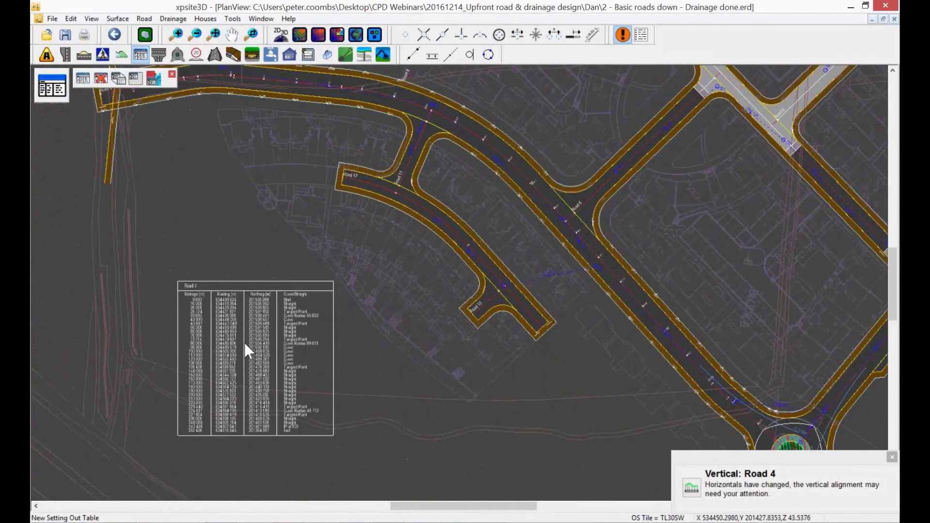
pyautogui.scroll(1, 243, 340)
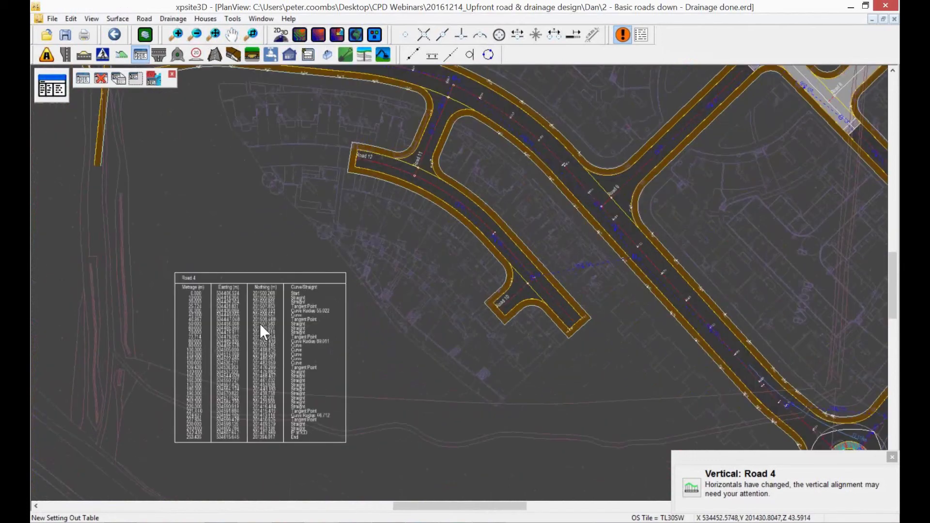
pyautogui.moveTo(285, 259); pyautogui.dragTo(289, 290, button='middle')
pyautogui.moveTo(294, 235); pyautogui.dragTo(298, 269, button='middle')
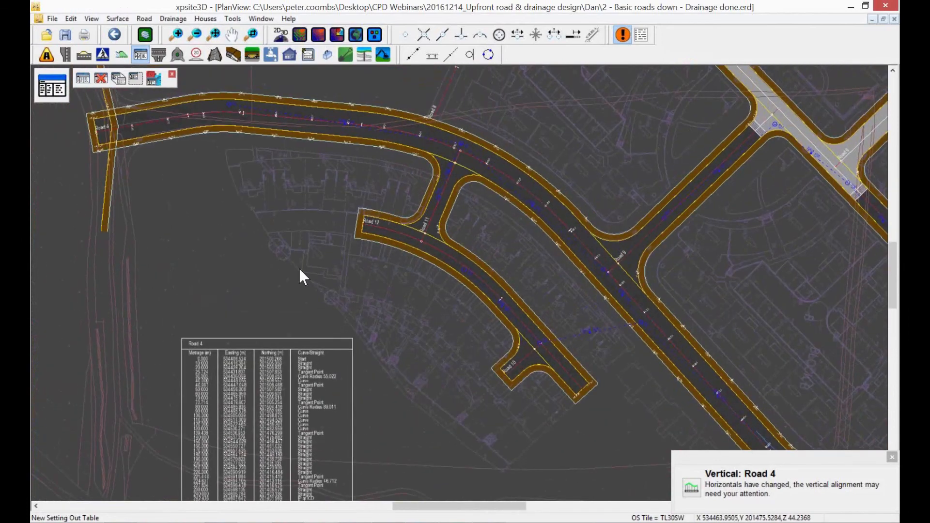
pyautogui.scroll(-2, 294, 252)
pyautogui.scroll(-2, 367, 242)
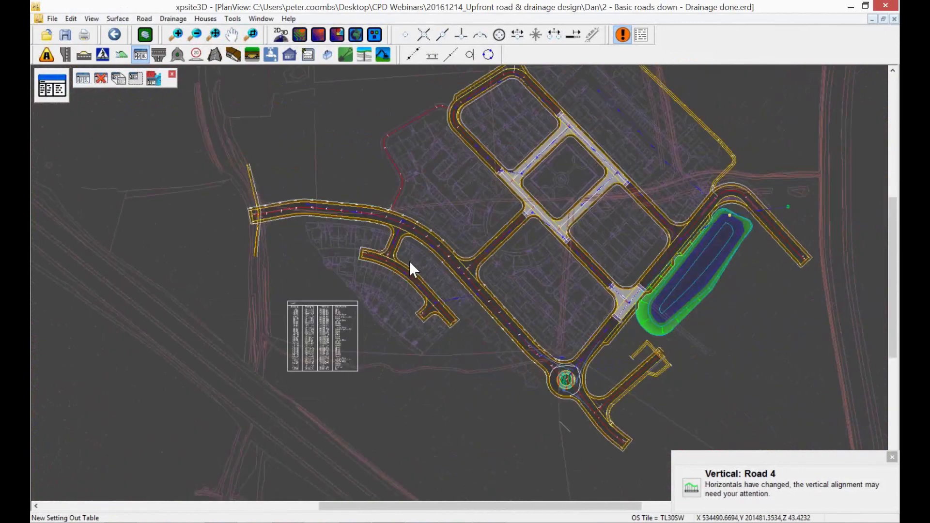
# - Create a manhole schedule and place it in the open ground north of the storage pond
pyautogui.moveTo(408, 261); pyautogui.dragTo(297, 236, button='middle')
pyautogui.moveTo(467, 156); pyautogui.dragTo(296, 236, button='middle')
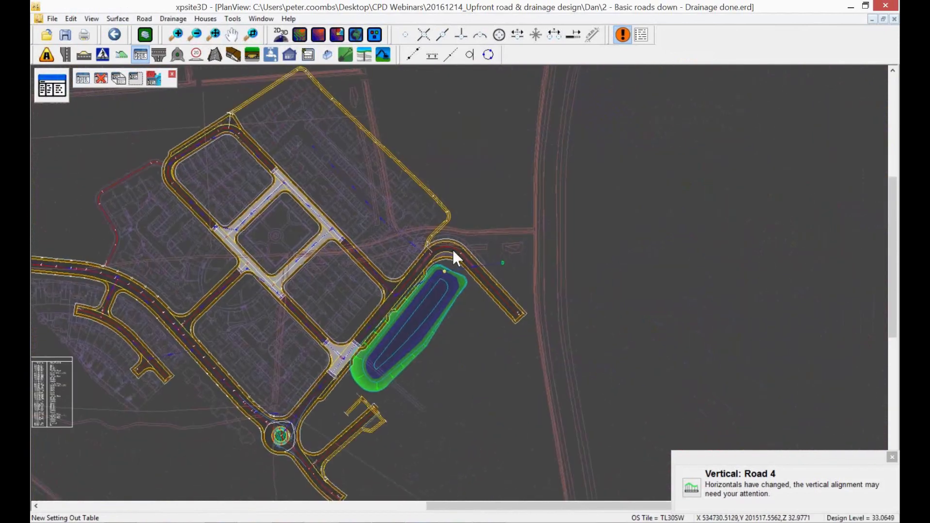
pyautogui.scroll(1, 453, 249)
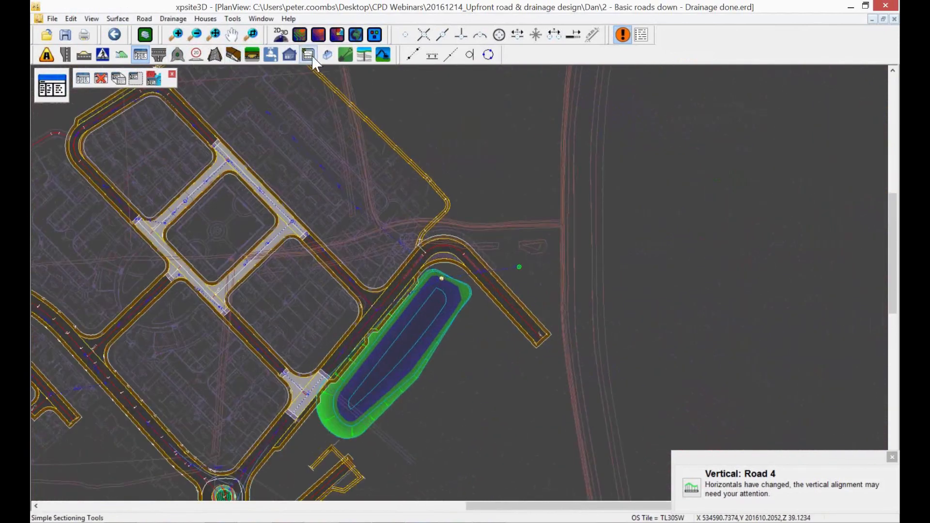
pyautogui.click(271, 55)
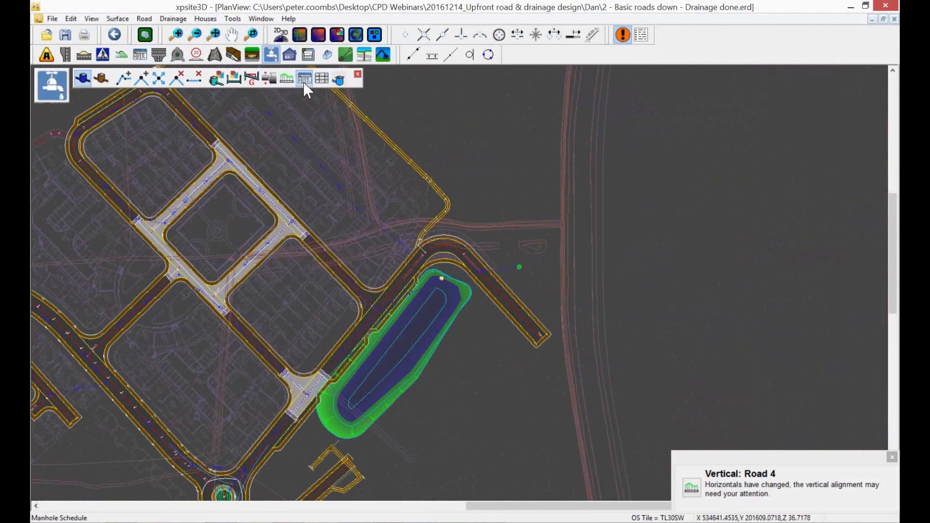
pyautogui.click(304, 78)
pyautogui.click(458, 119)
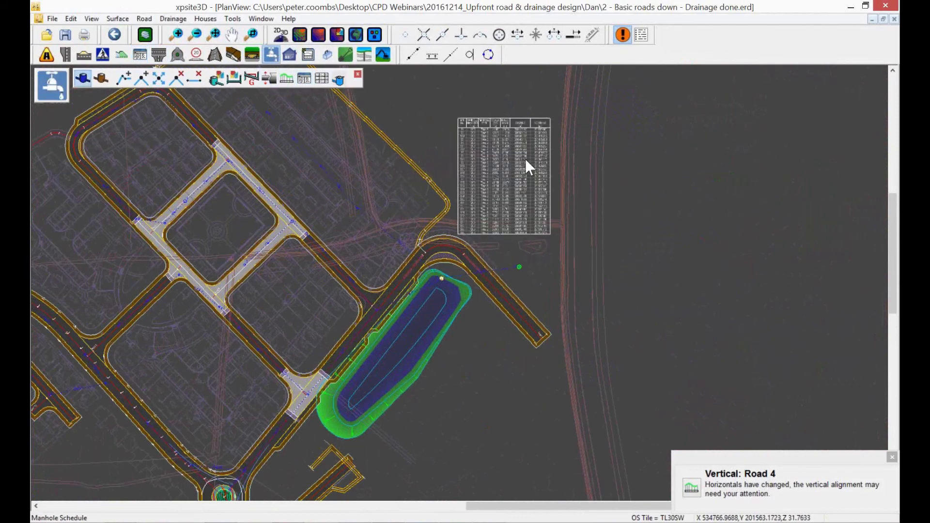
pyautogui.scroll(2, 525, 159)
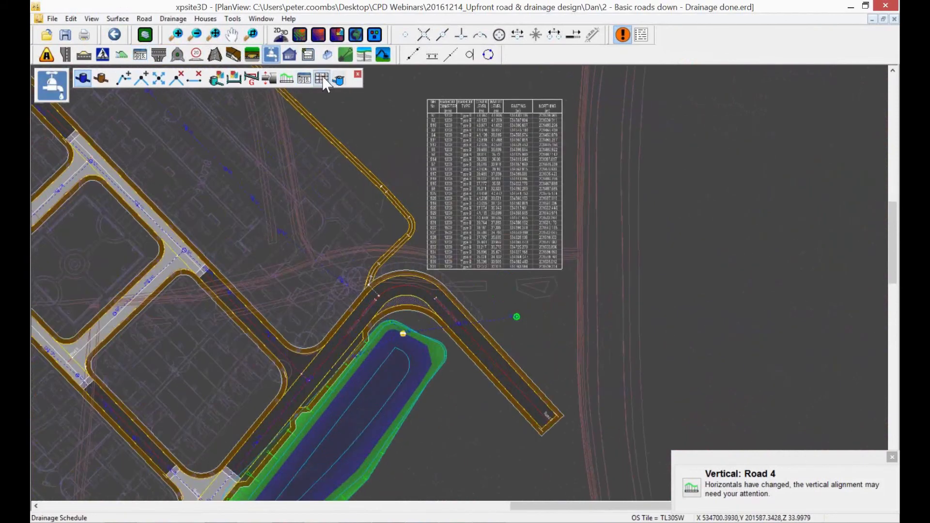
# - Create a drainage schedule, place it northwest of the manhole schedule, and inspect its manhole diagrams
pyautogui.click(322, 79)
pyautogui.moveTo(369, 107); pyautogui.dragTo(368, 150, button='middle')
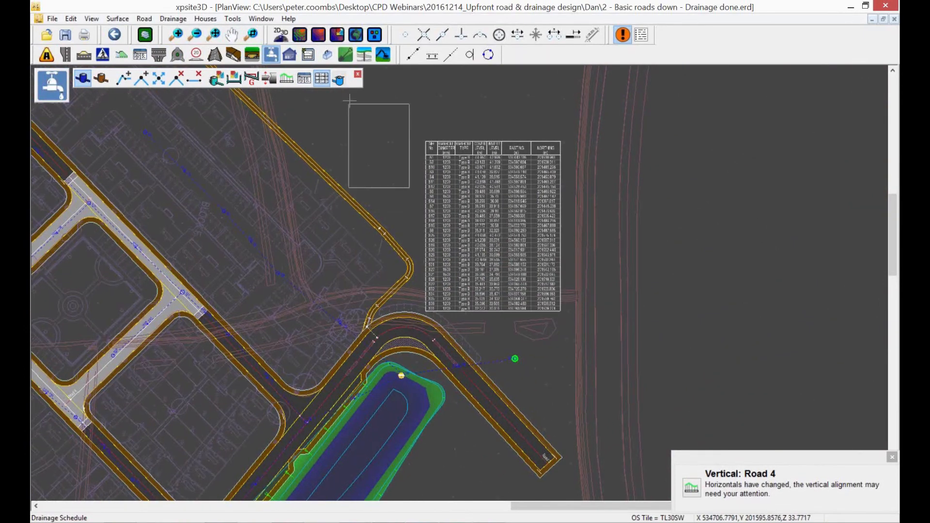
pyautogui.click(349, 100)
pyautogui.scroll(6, 368, 119)
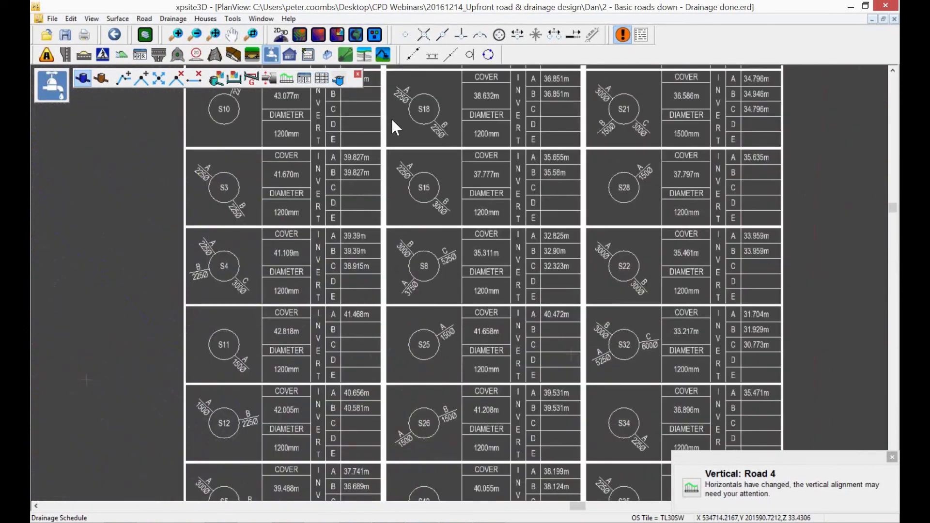
pyautogui.scroll(-5, 365, 306)
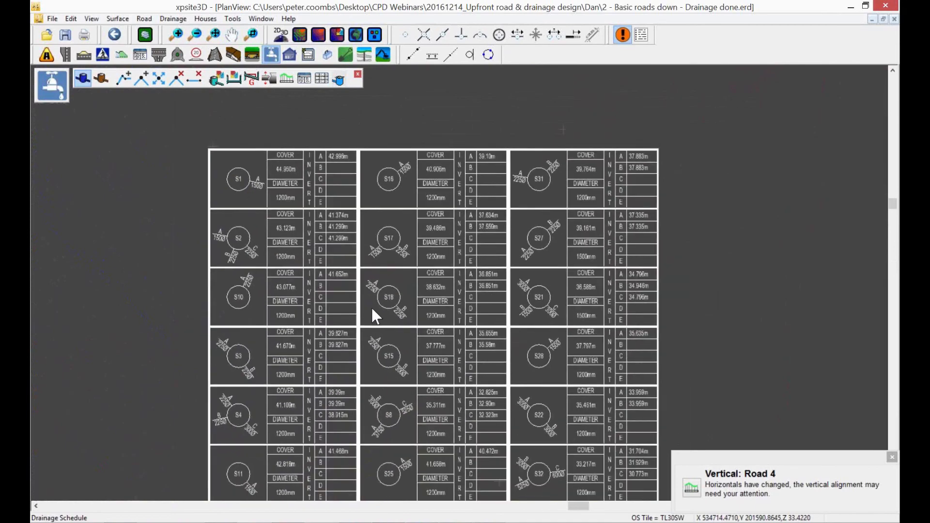
pyautogui.scroll(-8, 372, 309)
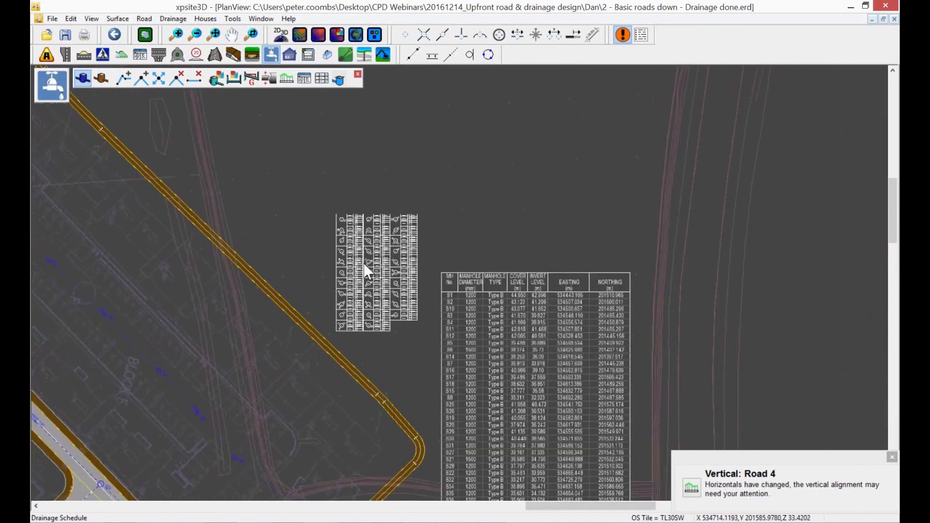
pyautogui.scroll(-6, 365, 269)
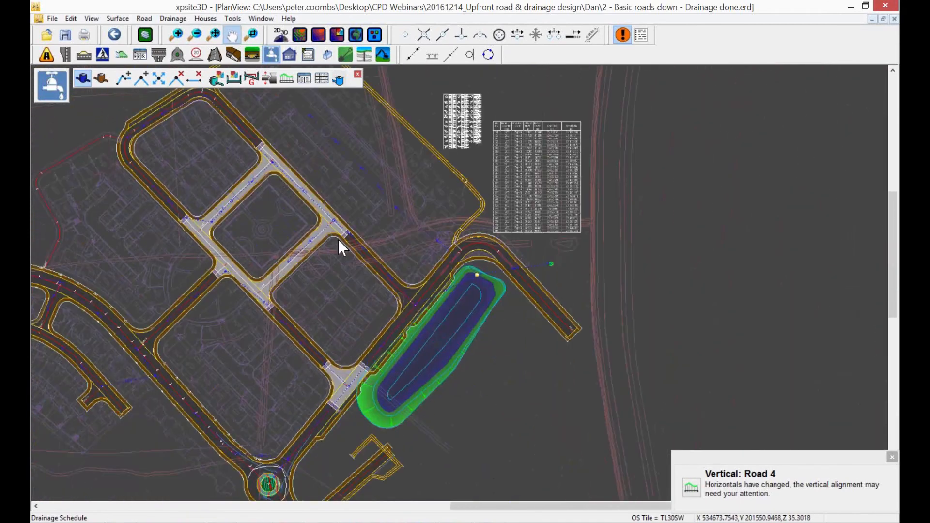
# - Enable contours for roads, interfacing and standalone footpaths, with prominent contours every 5 intervals
pyautogui.click(46, 55)
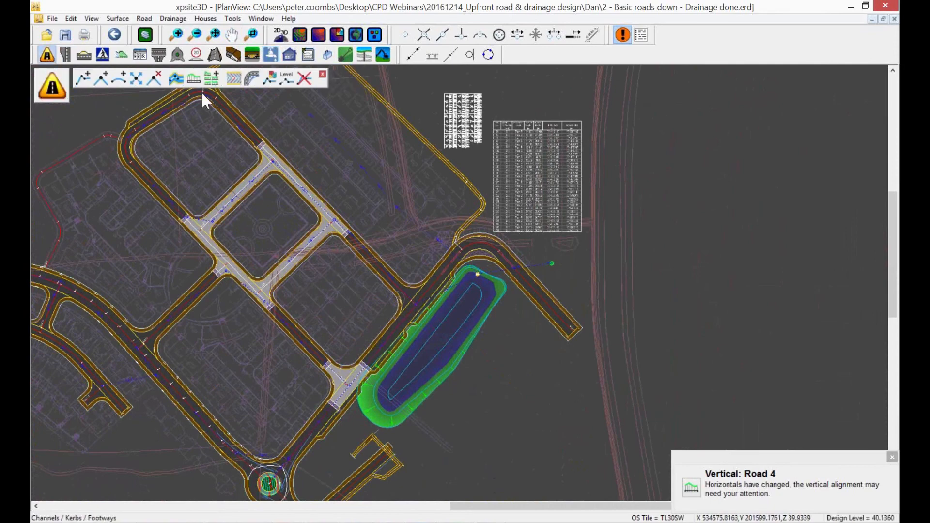
pyautogui.click(233, 78)
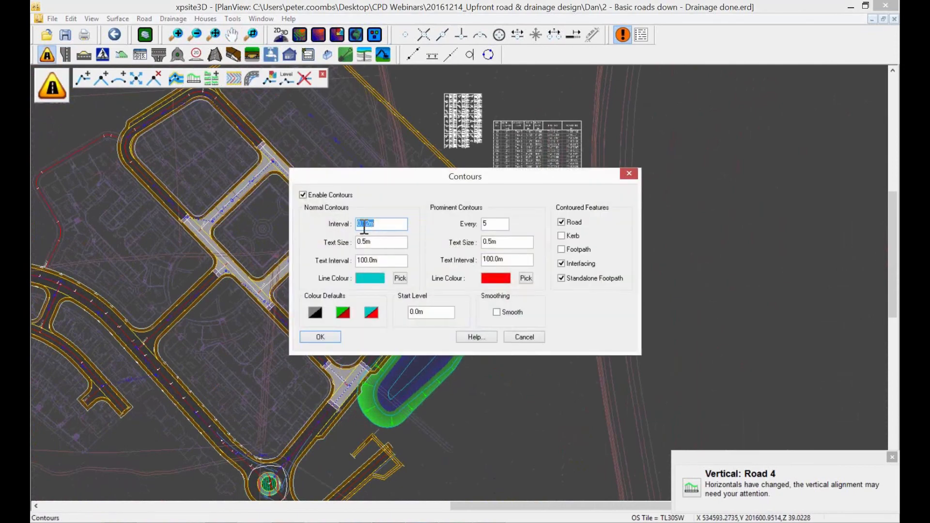
pyautogui.click(312, 340)
# - Examine the contours along the main road, the side roads, the roundabout and the shared-surface junctions
pyautogui.moveTo(165, 360)
pyautogui.mouseDown(button='middle')
pyautogui.moveTo(286, 293)
pyautogui.moveTo(239, 288)
pyautogui.moveTo(315, 316)
pyautogui.mouseUp(button='middle')
pyautogui.scroll(4, 194, 267)
pyautogui.moveTo(266, 280); pyautogui.dragTo(196, 270, button='middle')
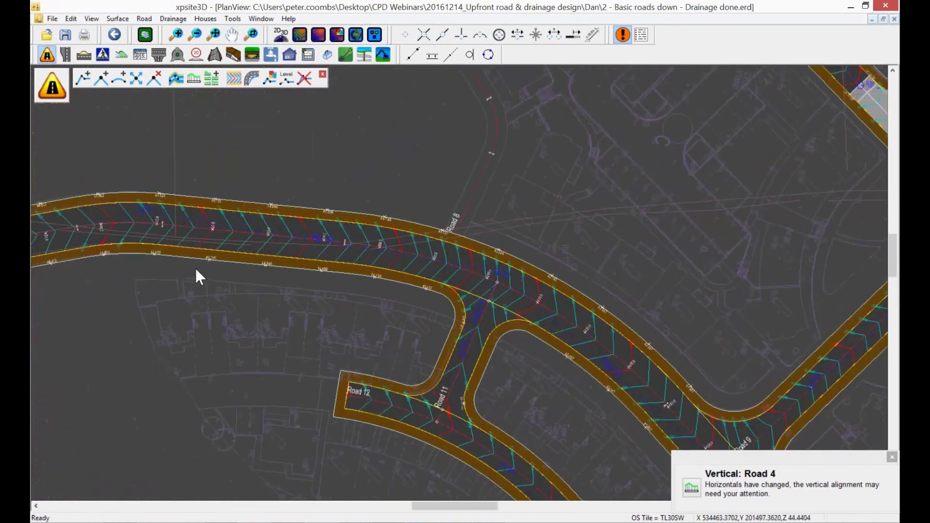
pyautogui.moveTo(356, 304); pyautogui.dragTo(268, 278, button='middle')
pyautogui.moveTo(336, 294); pyautogui.dragTo(268, 278, button='middle')
pyautogui.moveTo(372, 317); pyautogui.dragTo(268, 280, button='middle')
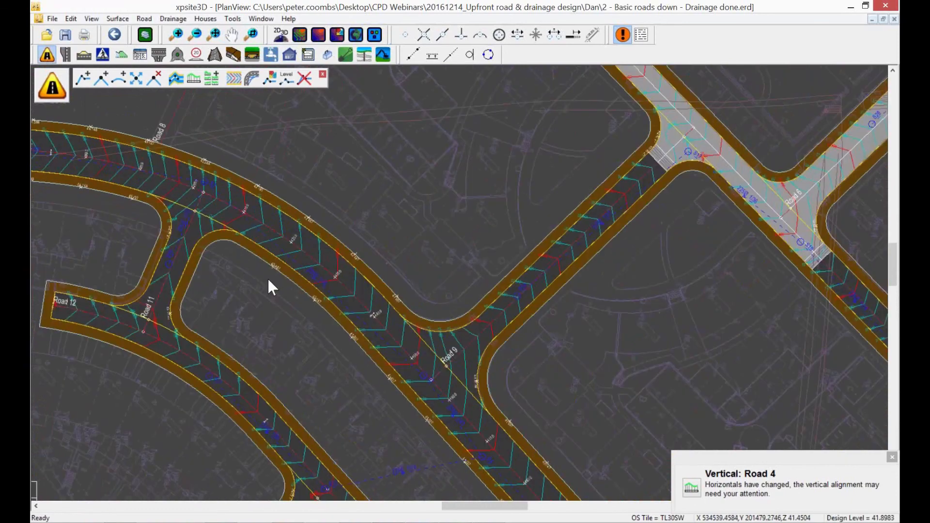
pyautogui.moveTo(381, 374); pyautogui.dragTo(268, 278, button='middle')
pyautogui.moveTo(369, 351); pyautogui.dragTo(242, 251, button='middle')
pyautogui.scroll(-1, 267, 278)
pyautogui.moveTo(403, 357); pyautogui.dragTo(306, 232, button='middle')
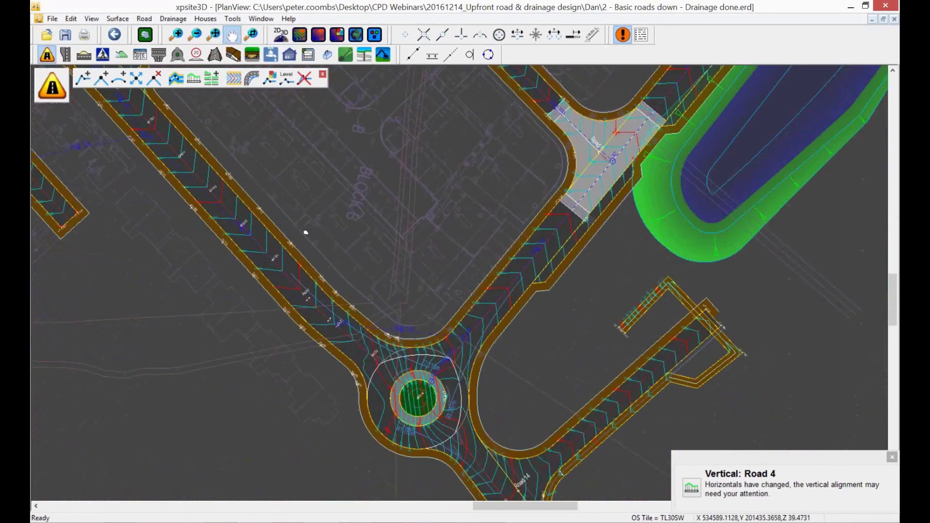
pyautogui.scroll(2, 427, 400)
pyautogui.moveTo(453, 456); pyautogui.dragTo(448, 433, button='middle')
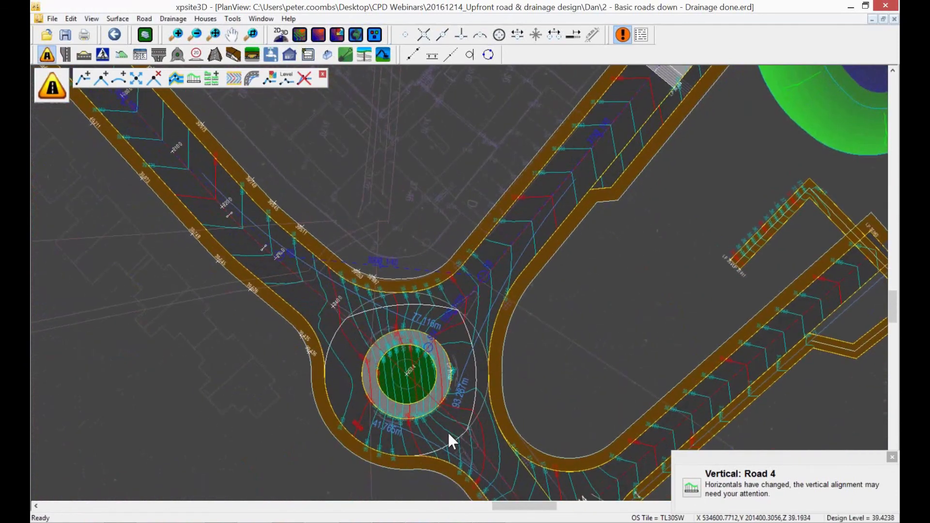
pyautogui.moveTo(508, 283); pyautogui.dragTo(427, 364, button='middle')
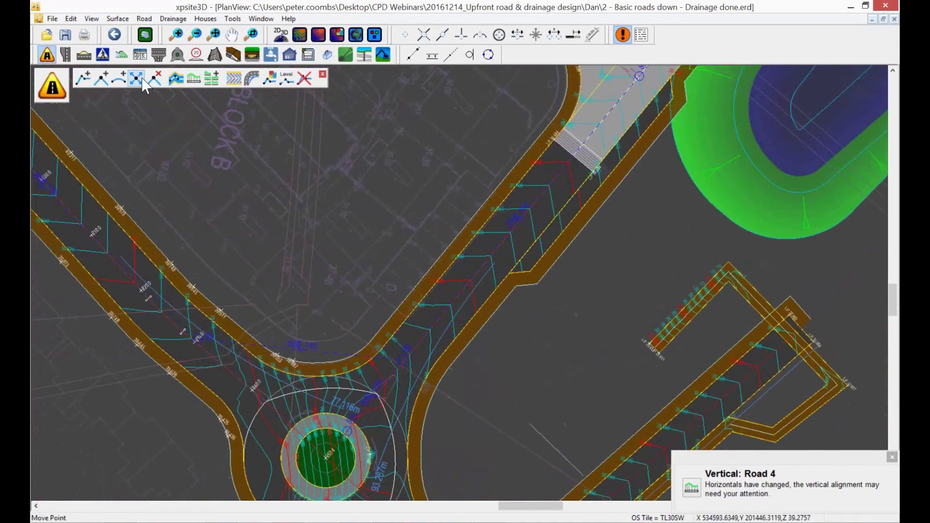
pyautogui.scroll(-1, 358, 160)
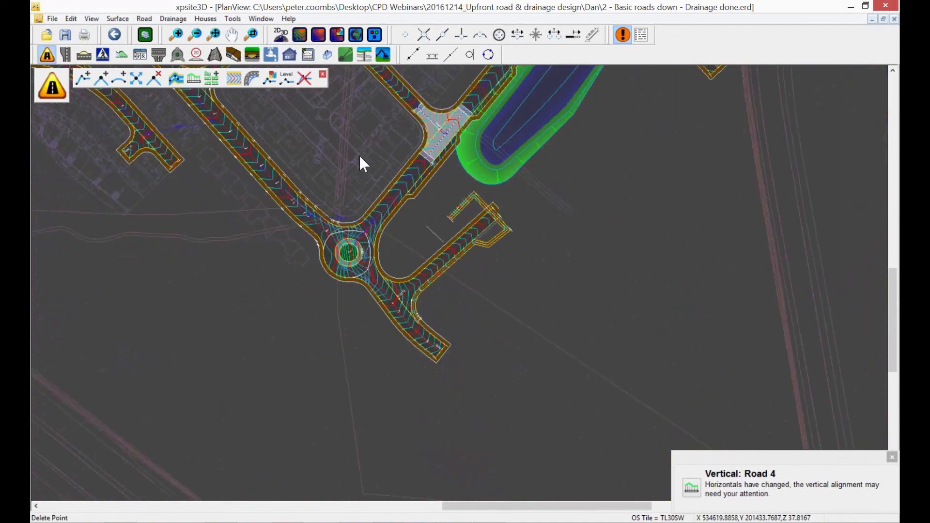
pyautogui.moveTo(336, 95); pyautogui.dragTo(349, 315, button='middle')
pyautogui.scroll(-1, 350, 314)
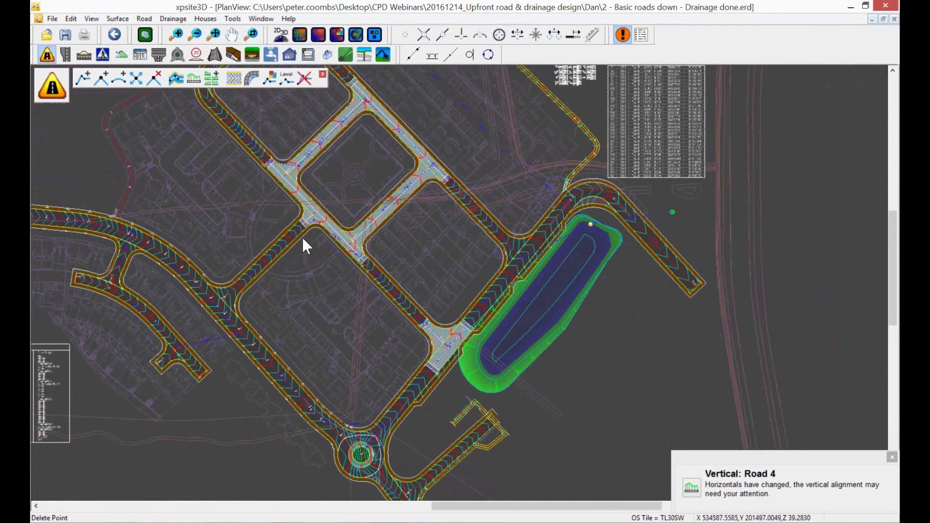
pyautogui.moveTo(276, 207); pyautogui.dragTo(303, 238, button='middle')
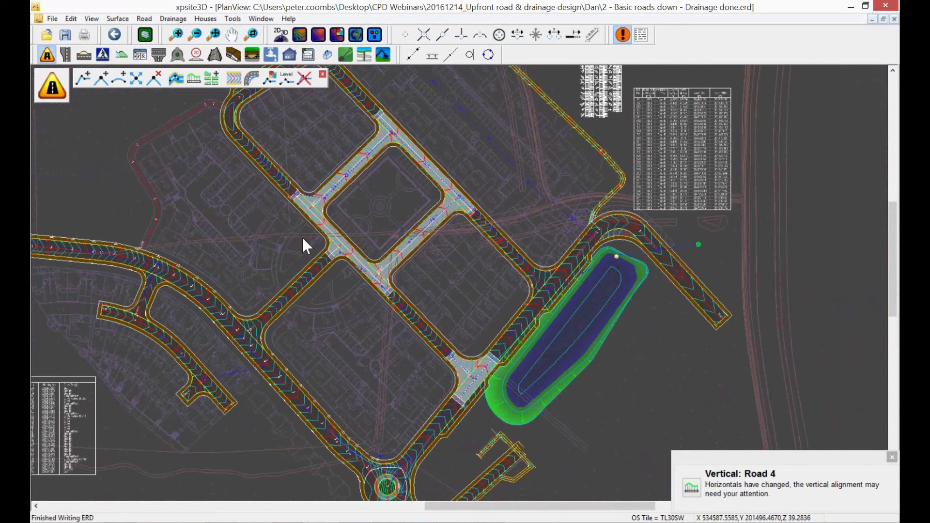
# - Show the gullies and their connections on the plan
pyautogui.click(276, 59)
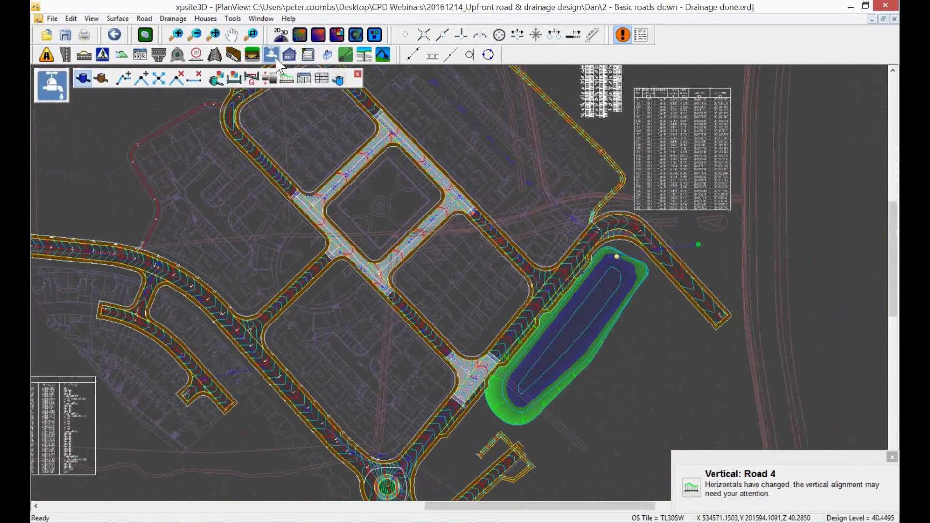
pyautogui.click(339, 79)
pyautogui.moveTo(202, 276); pyautogui.dragTo(317, 255, button='middle')
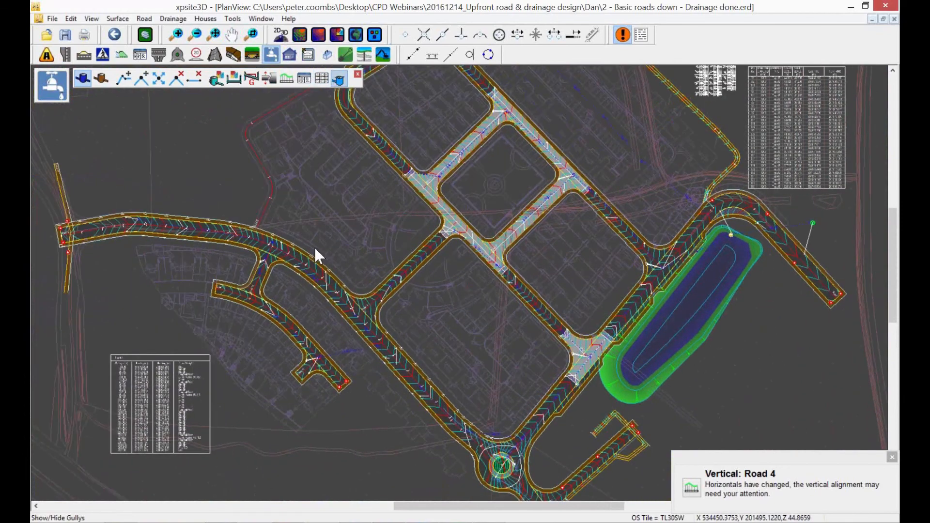
# - Examine the gully positions and connections along the main road, the side roads and the roundabout
pyautogui.scroll(3, 156, 243)
pyautogui.moveTo(156, 243); pyautogui.dragTo(234, 268, button='middle')
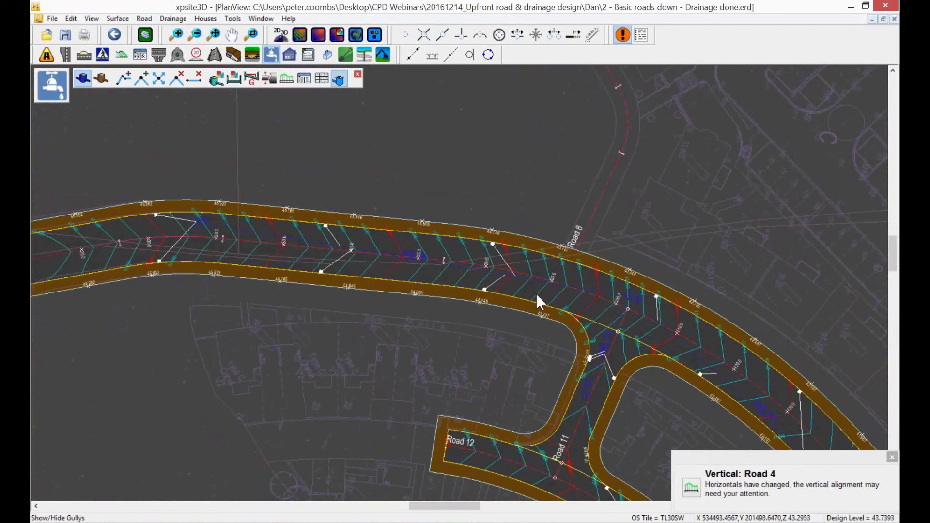
pyautogui.moveTo(591, 307); pyautogui.dragTo(358, 239, button='middle')
pyautogui.scroll(-2, 514, 294)
pyautogui.moveTo(612, 336); pyautogui.dragTo(519, 293, button='middle')
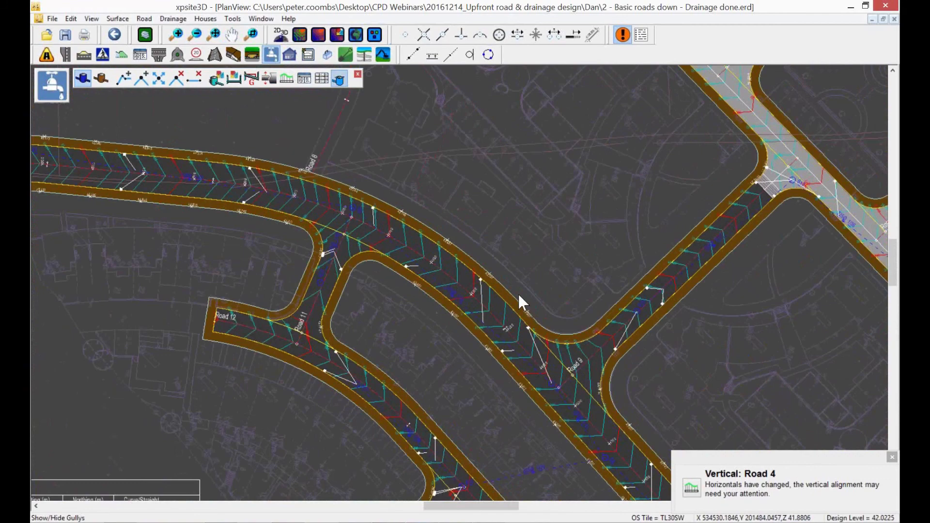
pyautogui.scroll(-2, 477, 317)
pyautogui.moveTo(576, 379); pyautogui.dragTo(342, 243, button='middle')
pyautogui.moveTo(452, 318); pyautogui.dragTo(401, 257, button='middle')
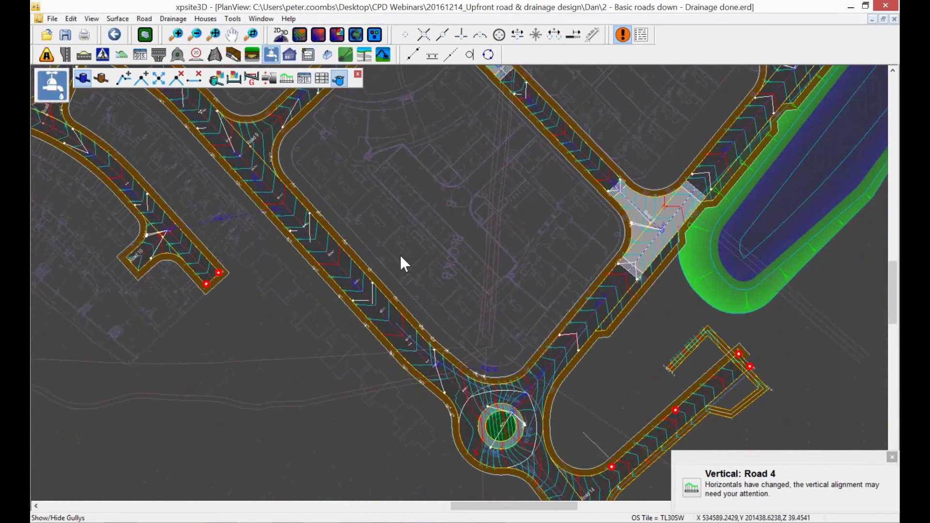
pyautogui.moveTo(486, 251); pyautogui.dragTo(369, 216, button='middle')
pyautogui.scroll(-5, 393, 262)
pyautogui.scroll(1, 339, 194)
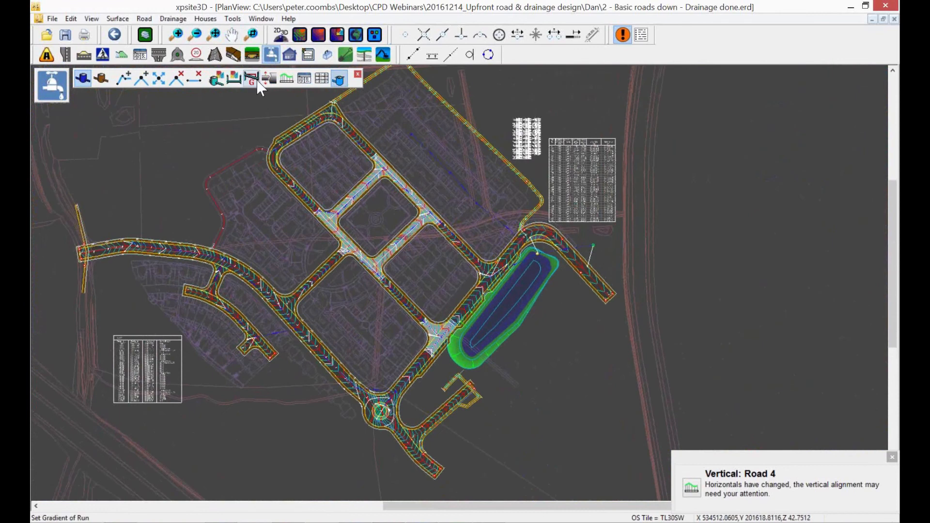
# - Generate cross sections for Road 4 at 10 m intervals along its entire centreline
pyautogui.click(286, 79)
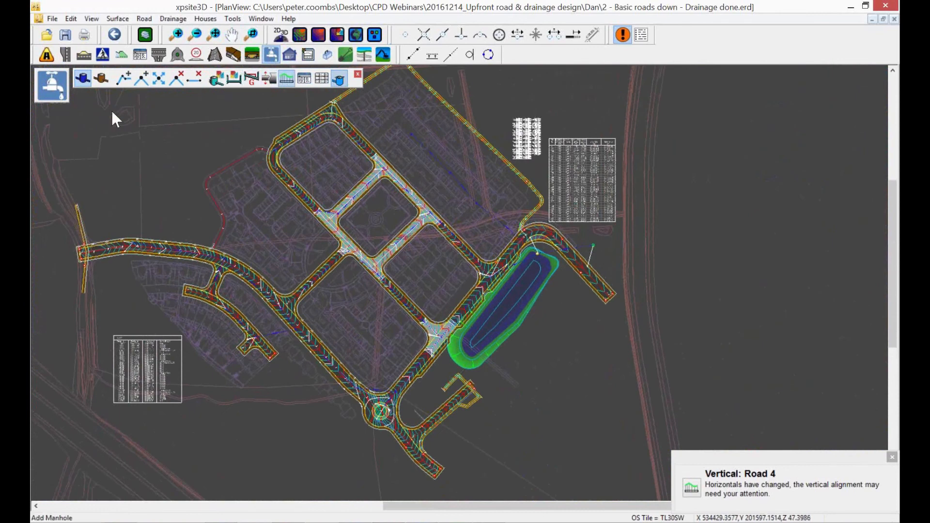
pyautogui.click(50, 56)
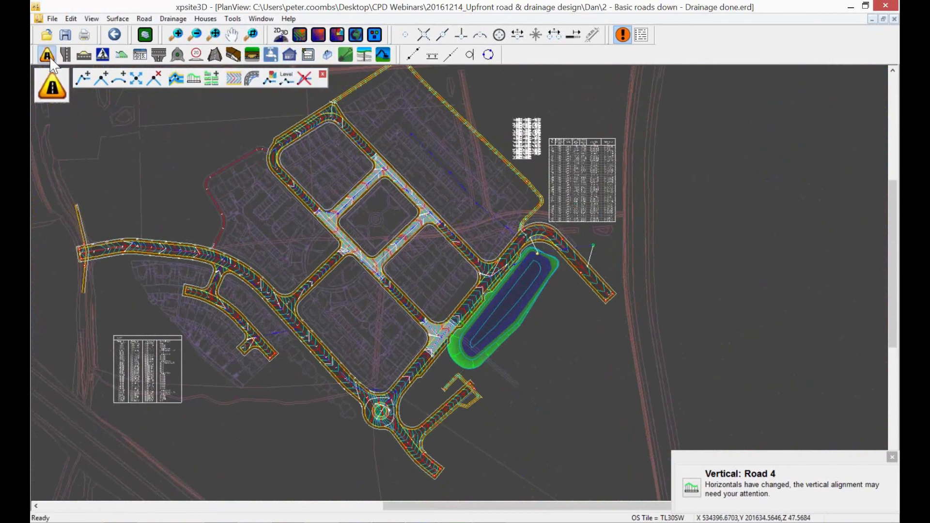
pyautogui.click(209, 79)
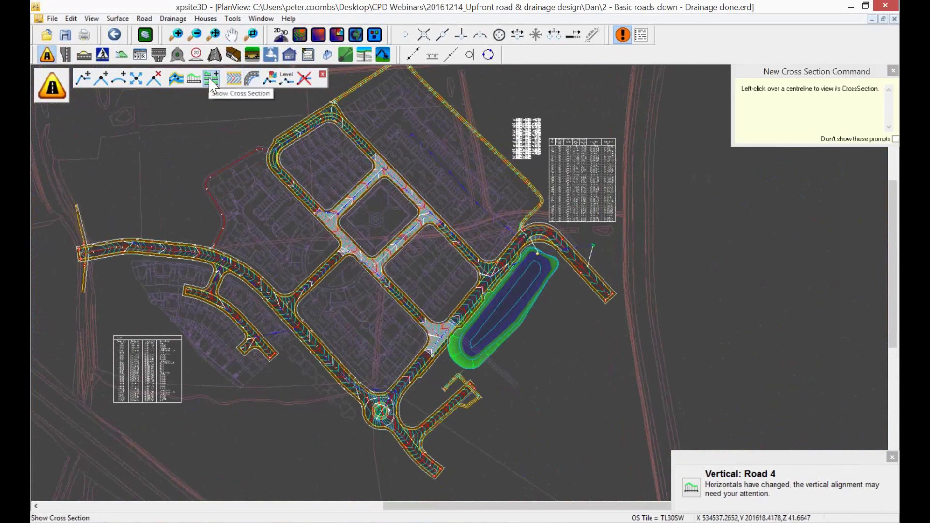
pyautogui.click(167, 251)
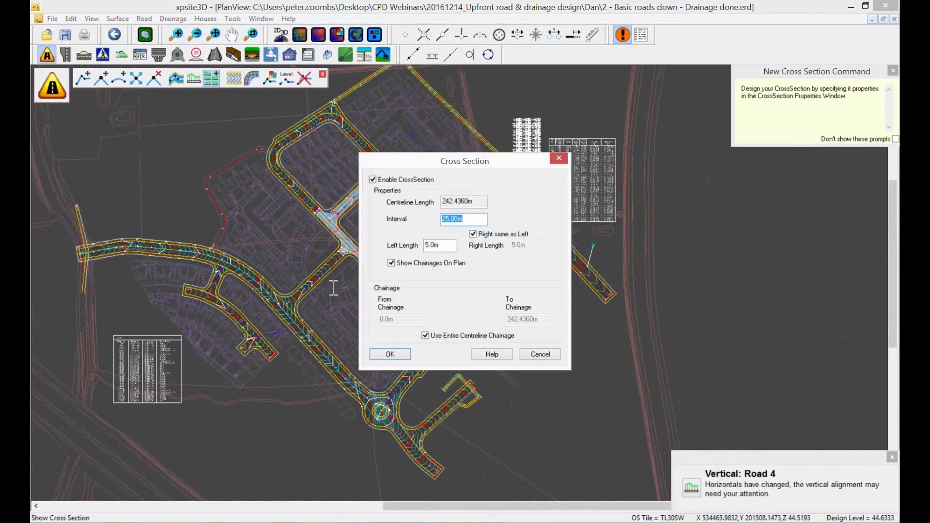
pyautogui.write('10')
pyautogui.click(389, 354)
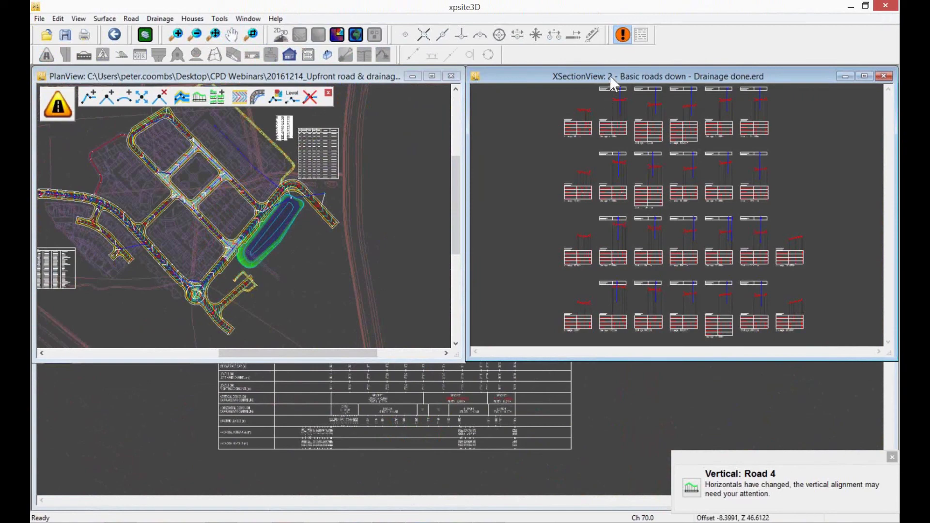
# - Inspect the Road 4 cross sections and return to the site layout in the plan view
pyautogui.scroll(4, 653, 156)
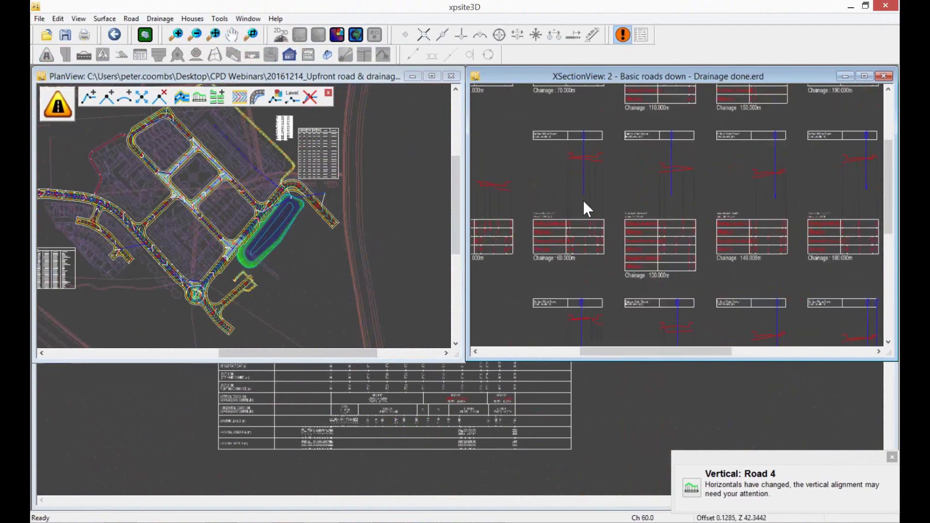
pyautogui.scroll(4, 584, 202)
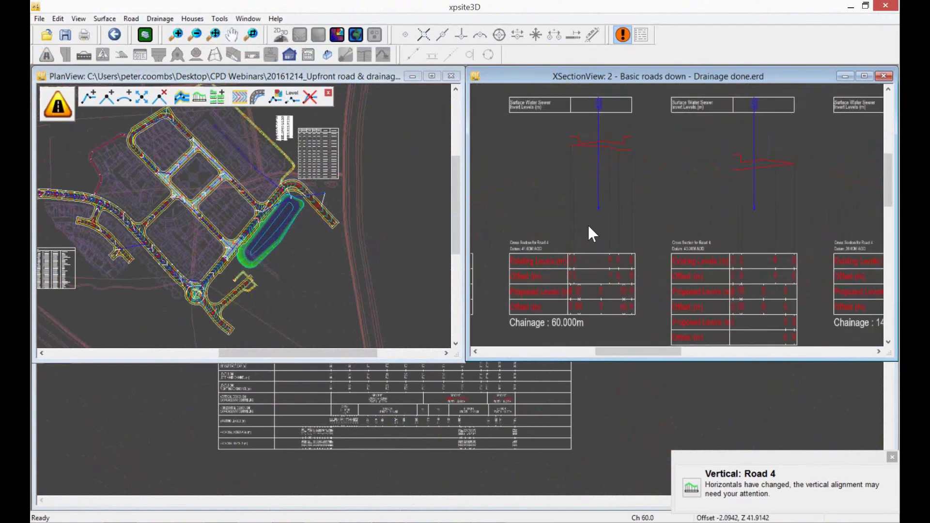
pyautogui.scroll(-6, 586, 238)
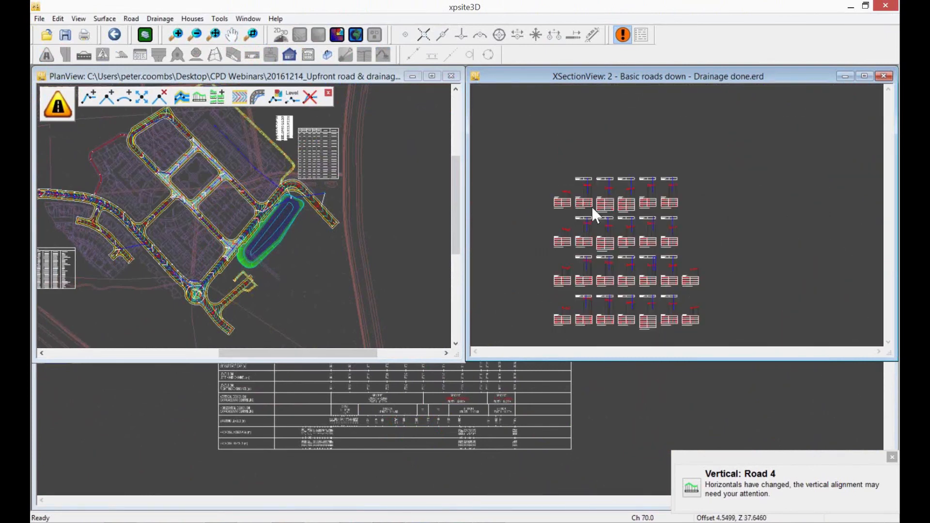
pyautogui.click(374, 76)
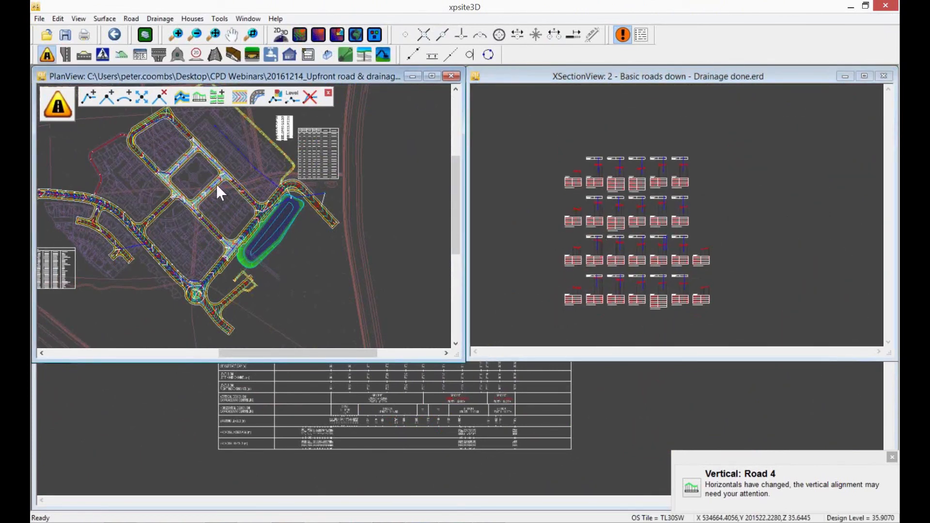
pyautogui.moveTo(216, 184); pyautogui.dragTo(286, 191, button='middle')
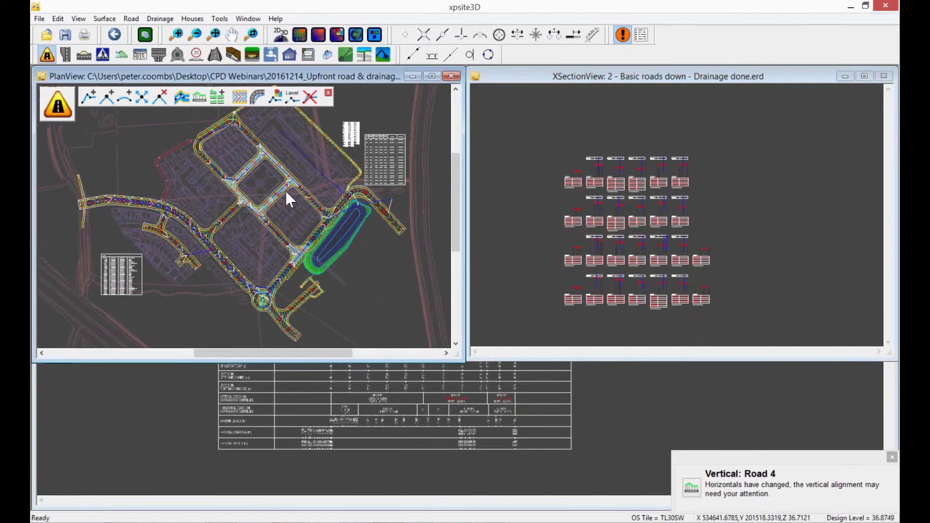